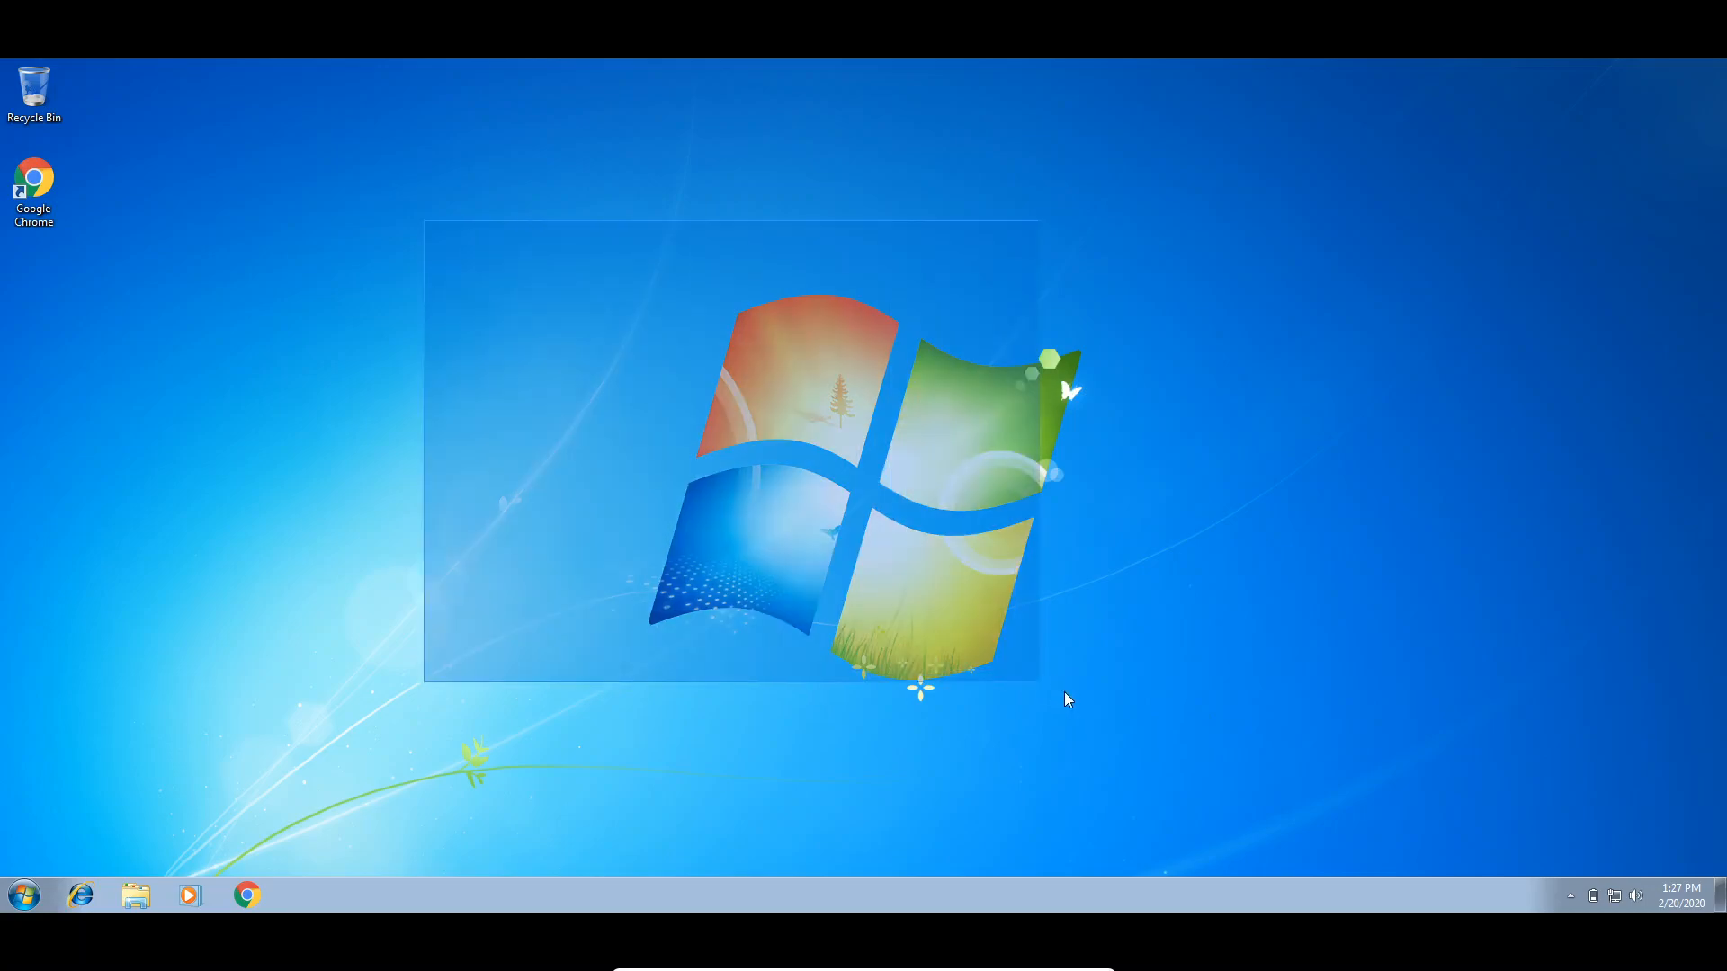
pyautogui.moveTo(495, 268); pyautogui.dragTo(1001, 610)
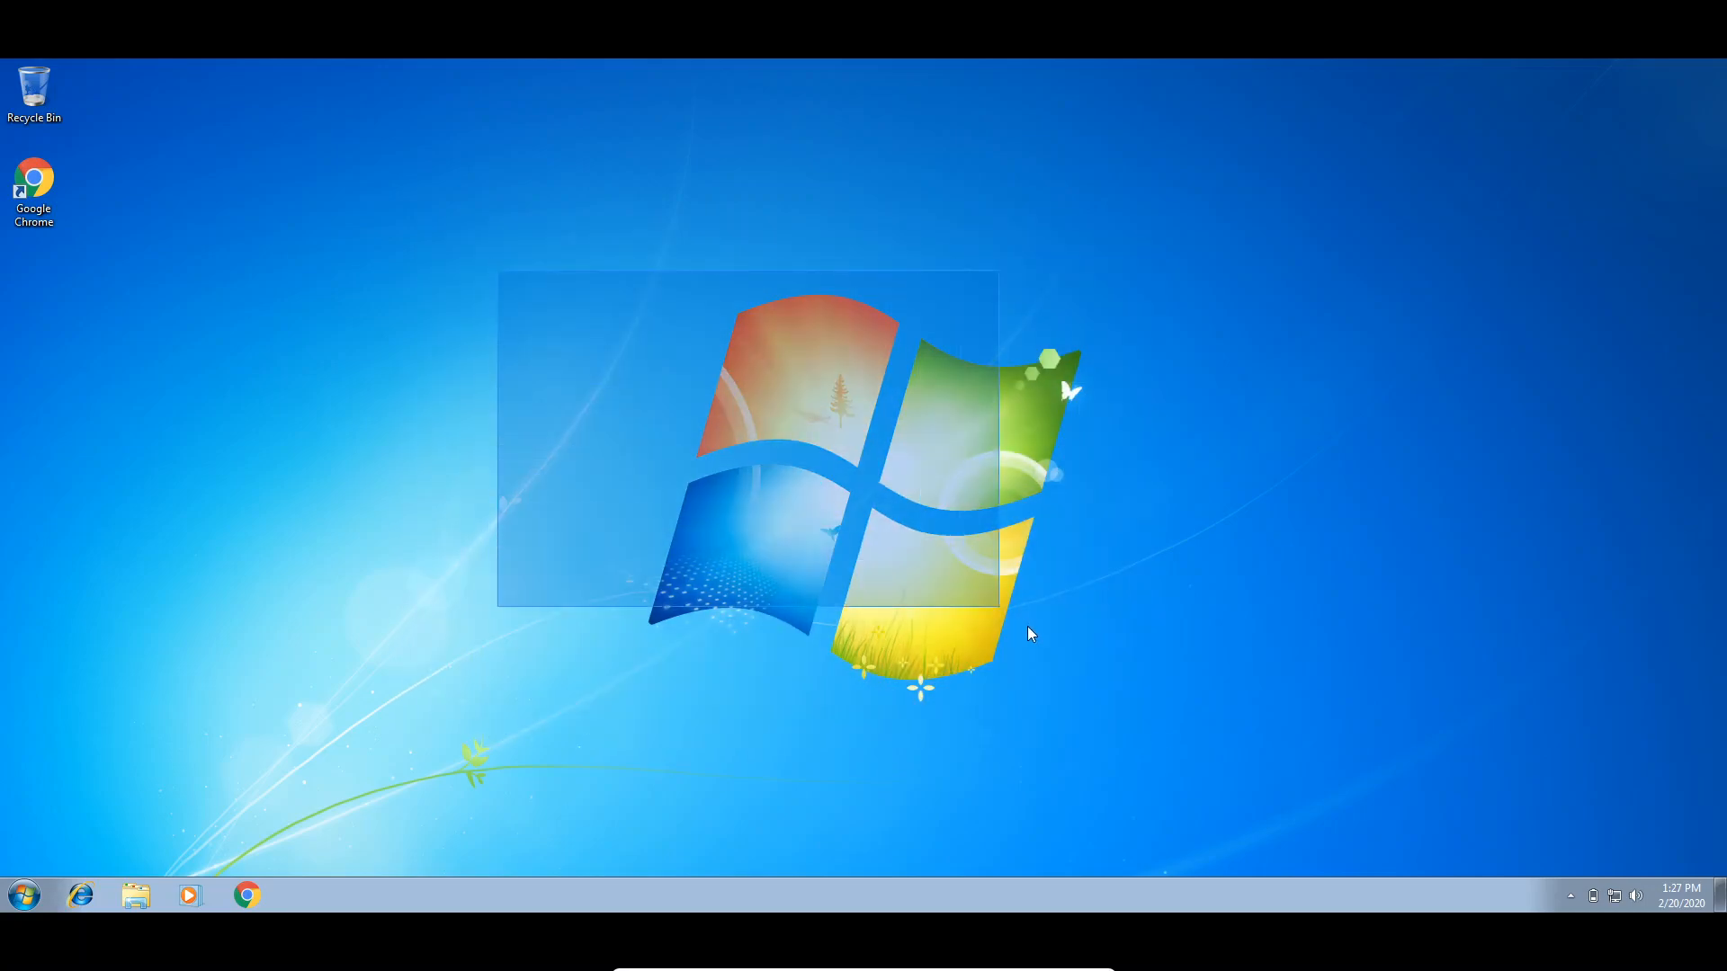
pyautogui.moveTo(513, 159); pyautogui.dragTo(502, 289)
pyautogui.moveTo(530, 272); pyautogui.dragTo(1198, 709)
pyautogui.moveTo(1254, 766); pyautogui.dragTo(1256, 721)
pyautogui.moveTo(1212, 712); pyautogui.dragTo(998, 608)
pyautogui.moveTo(619, 232); pyautogui.dragTo(660, 269)
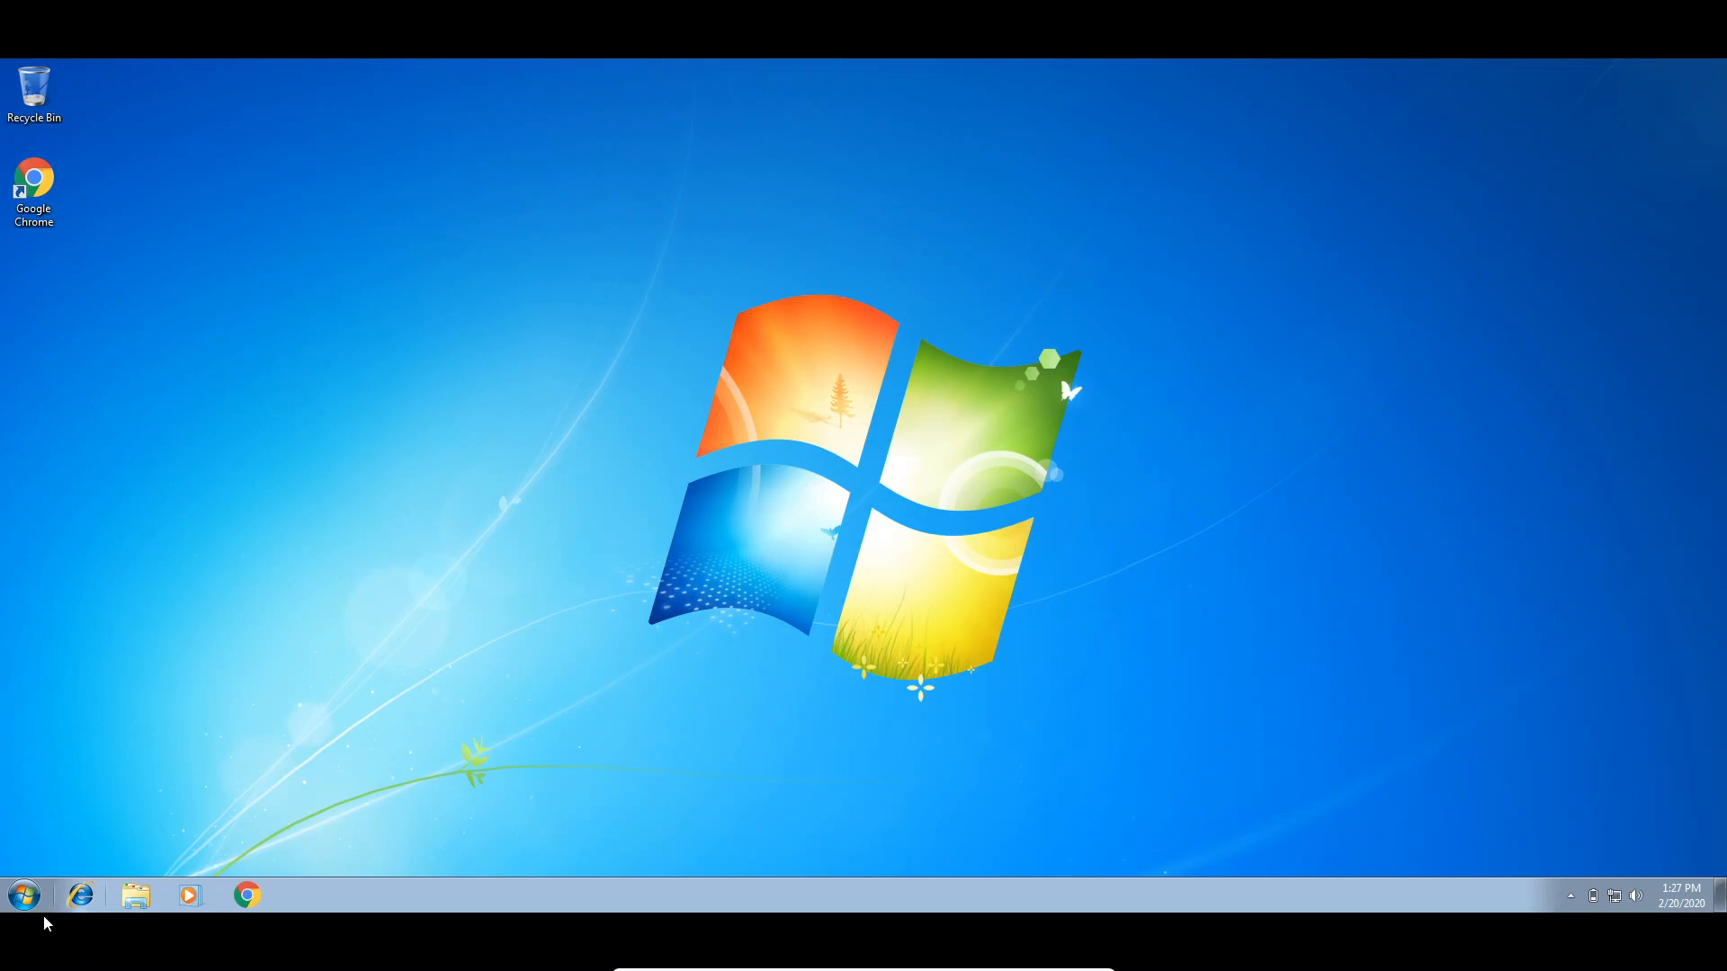
pyautogui.click(26, 897)
pyautogui.click(844, 753)
pyautogui.click(18, 898)
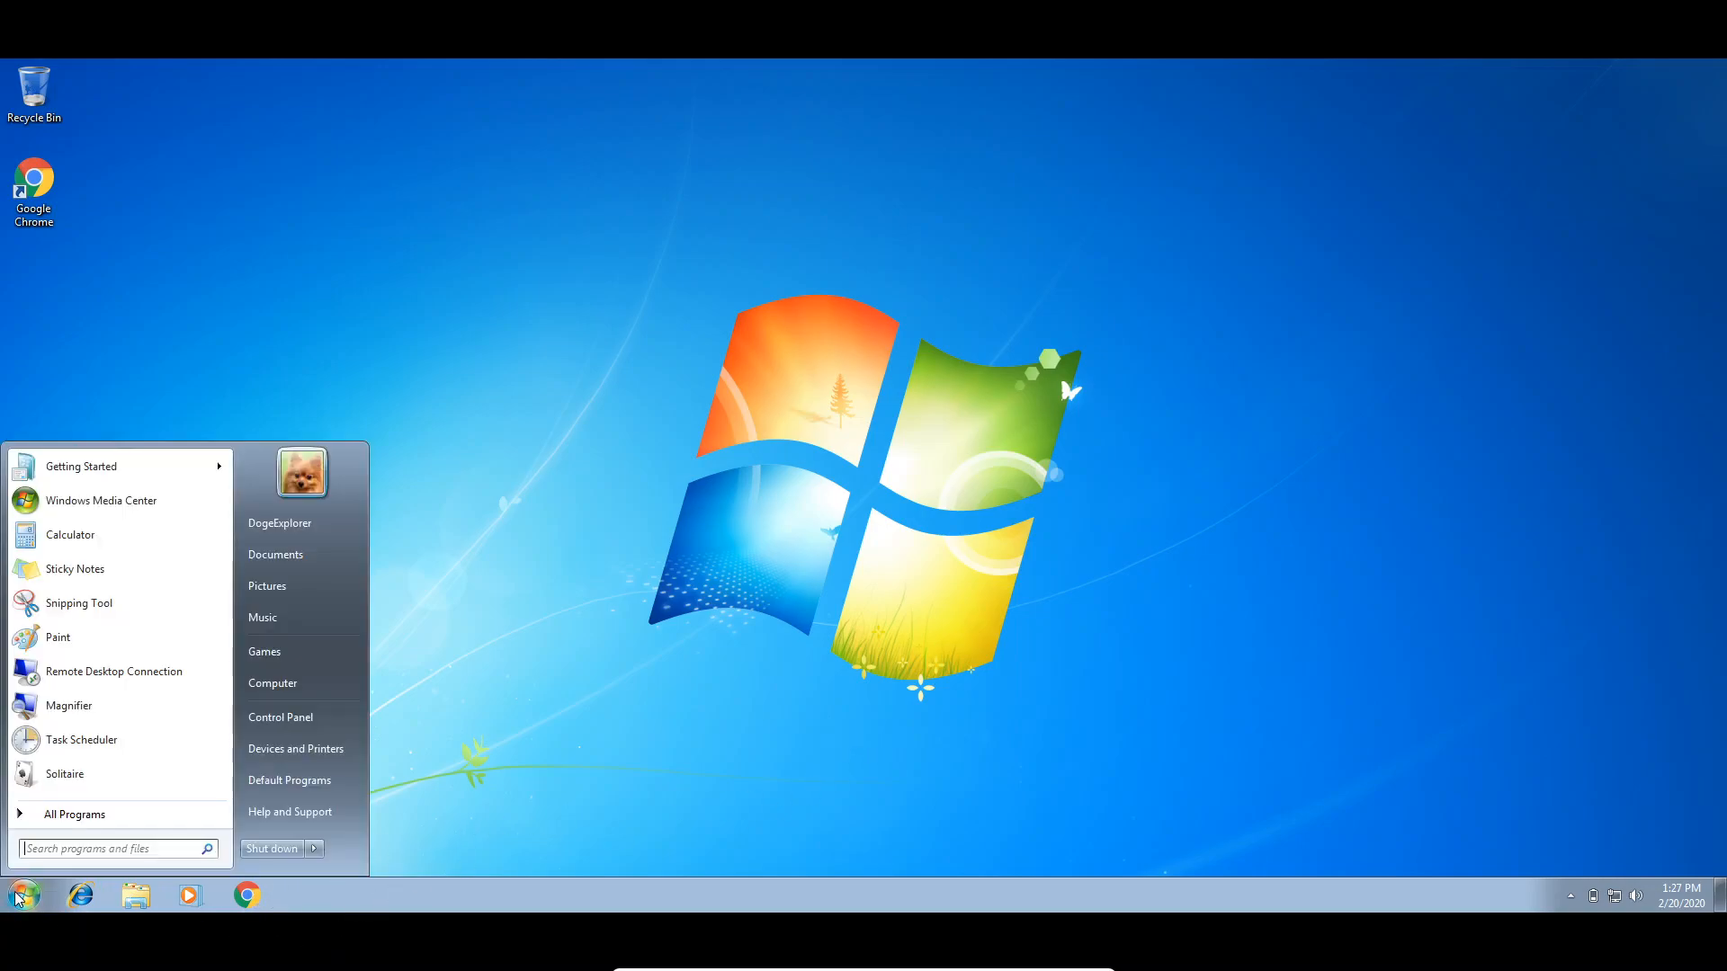
pyautogui.click(82, 740)
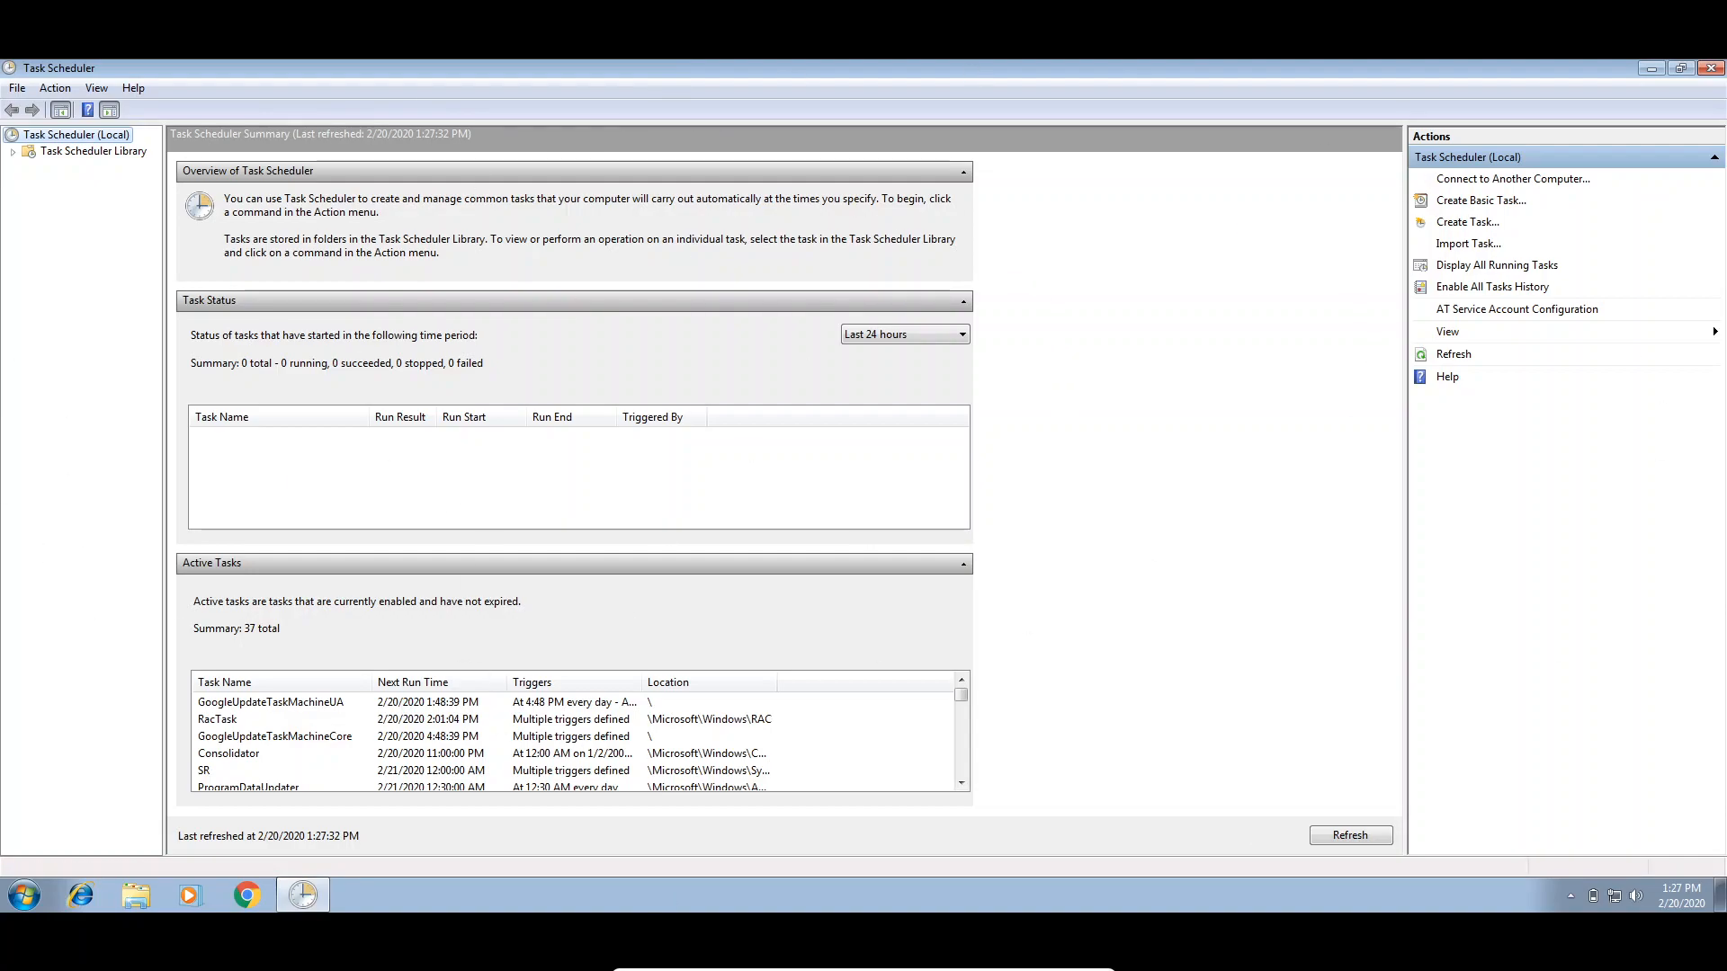
pyautogui.moveTo(864, 969)
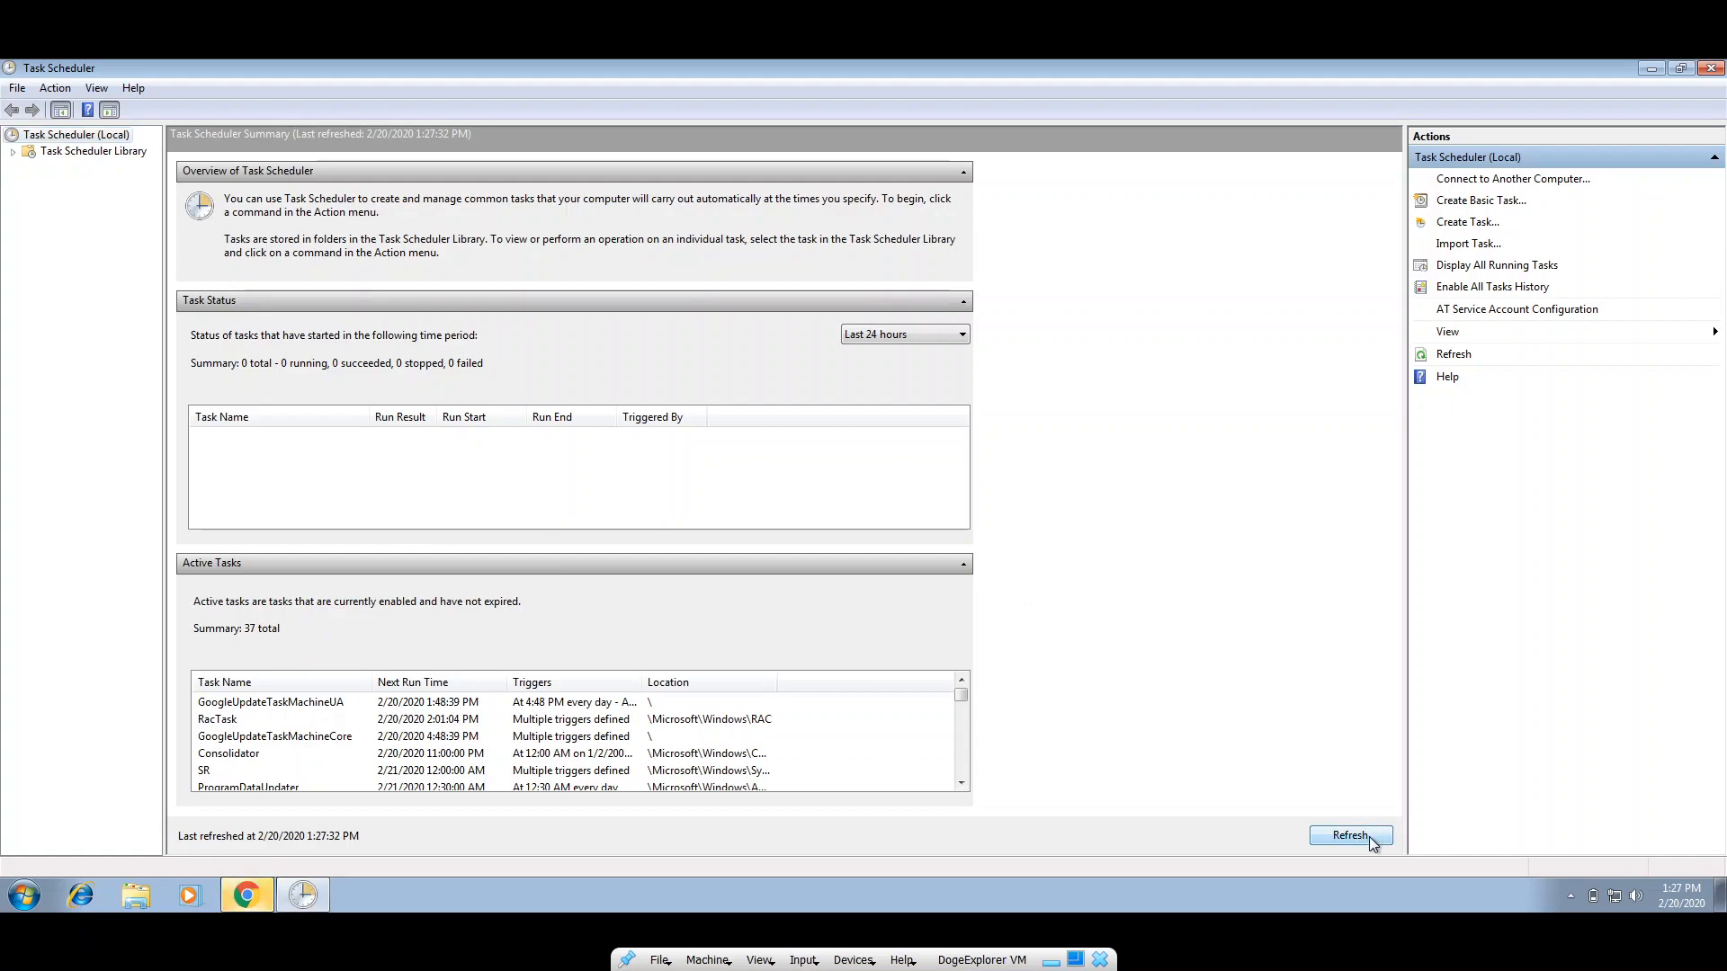
pyautogui.click(265, 906)
pyautogui.click(1703, 70)
pyautogui.click(1701, 70)
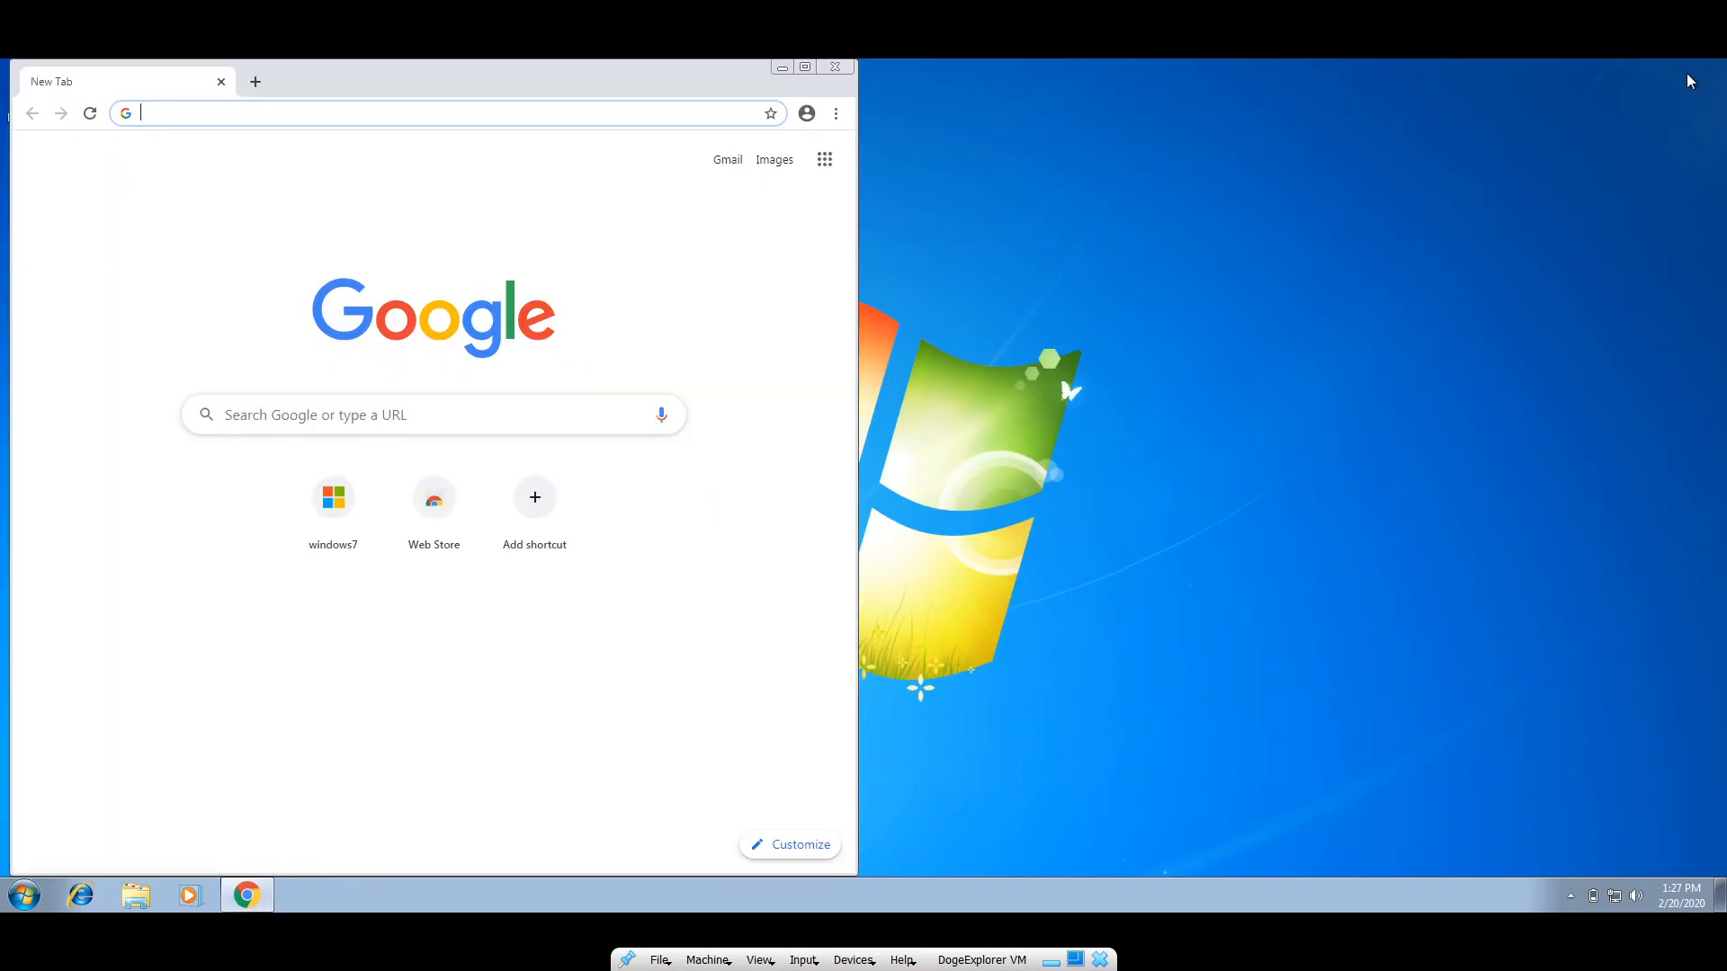
pyautogui.click(836, 65)
# Open Task Scheduler
pyautogui.click(24, 895)
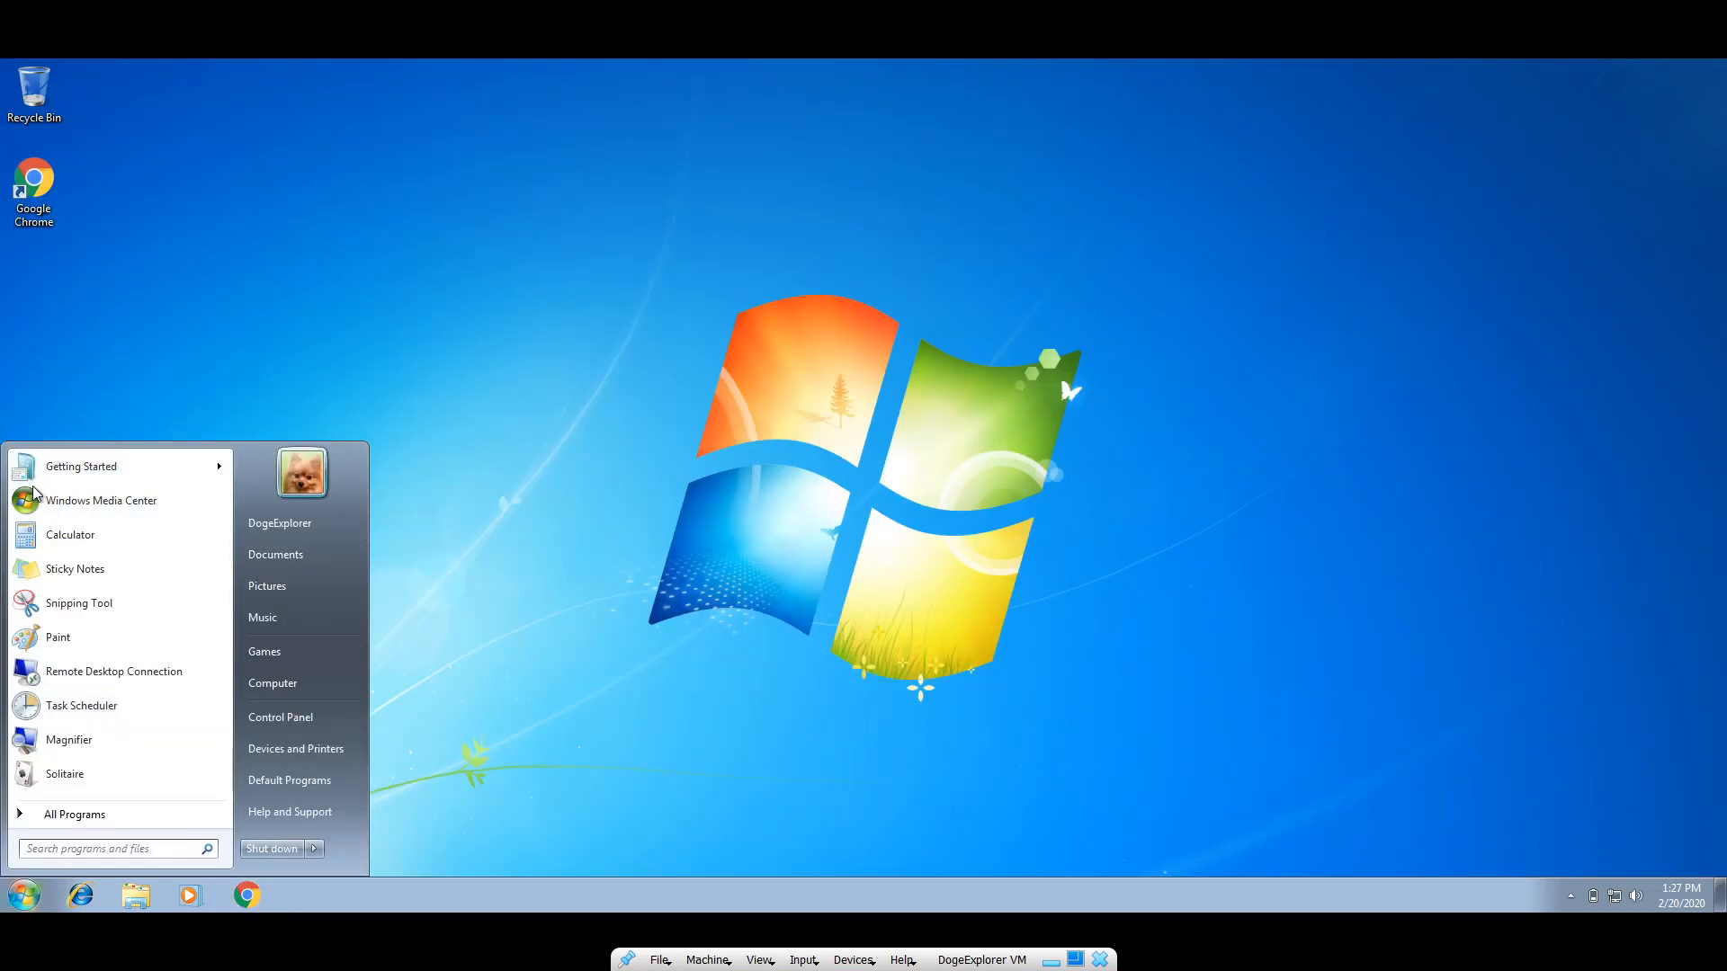
pyautogui.click(113, 705)
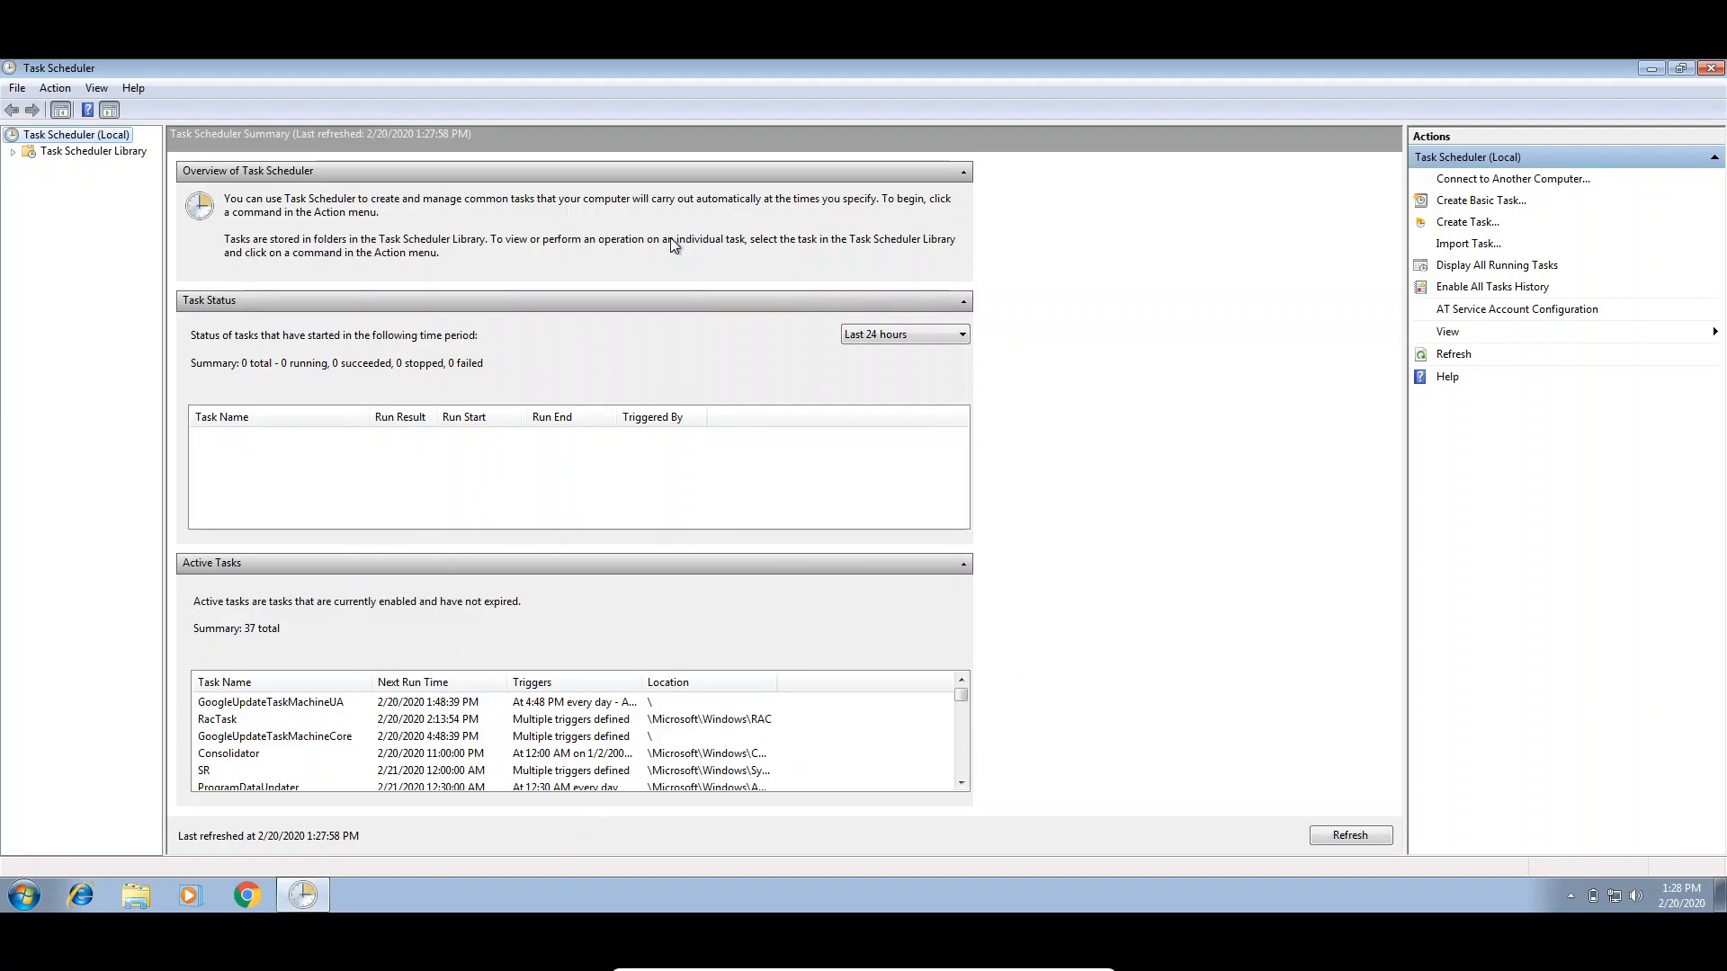
pyautogui.moveTo(961, 695); pyautogui.dragTo(961, 614)
# Delete the GoogleChromeSignIn task from the Task Scheduler Library
pyautogui.click(126, 152)
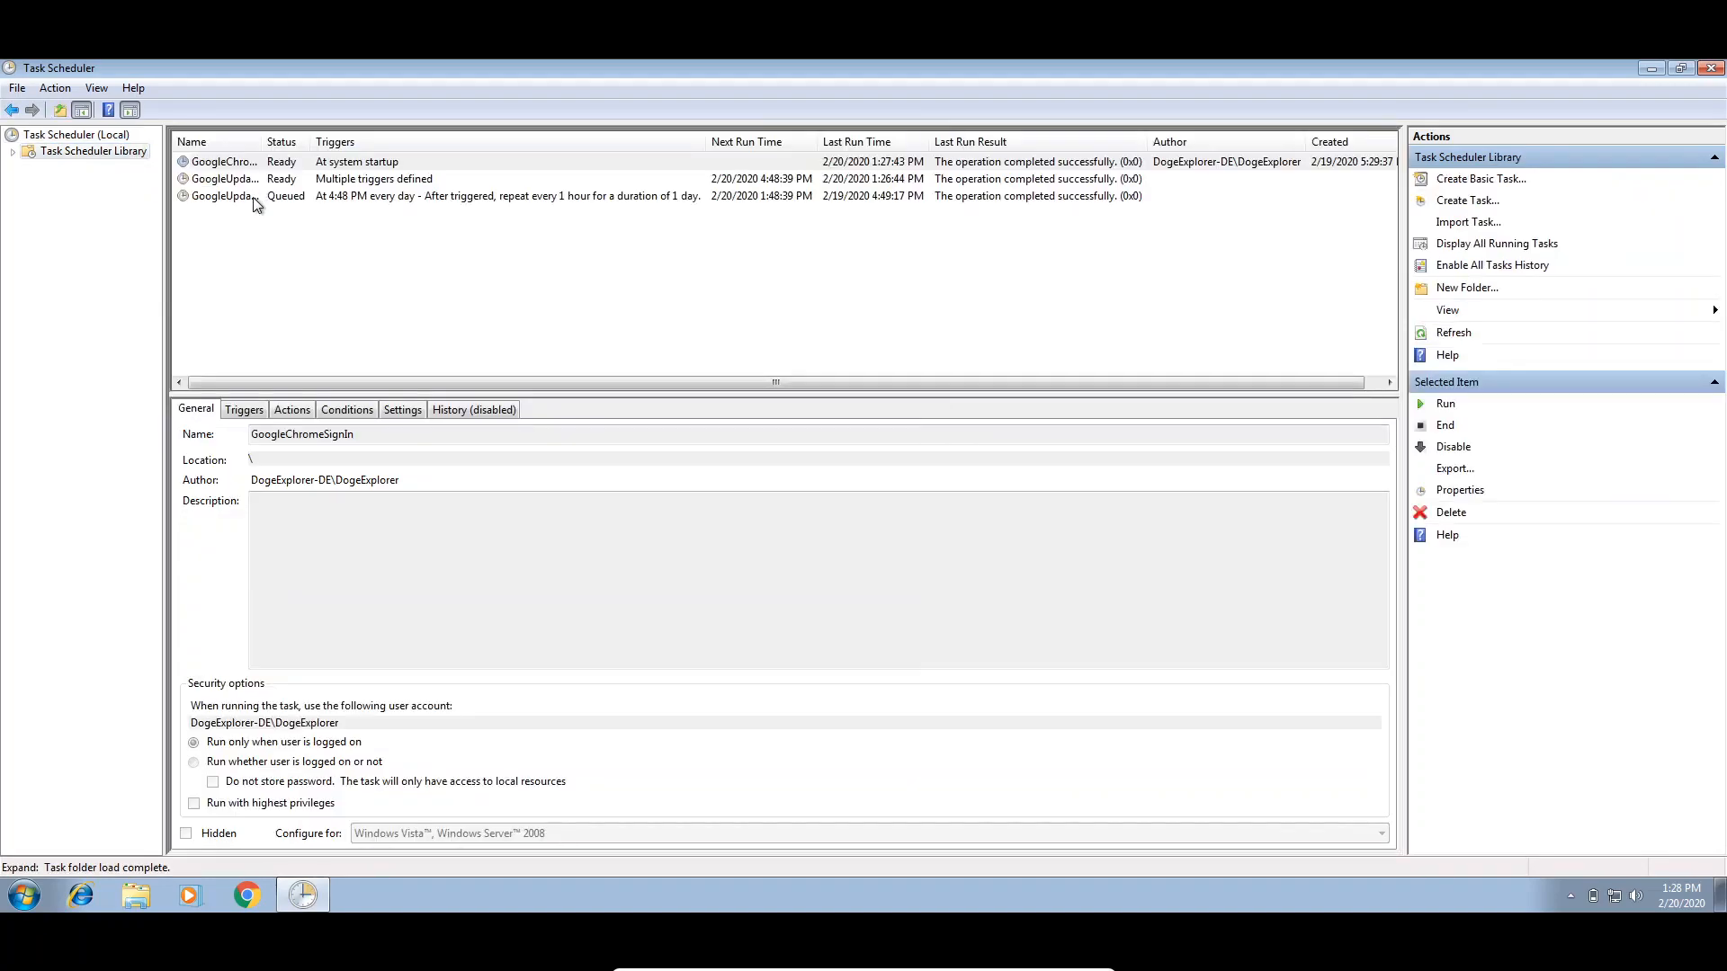
pyautogui.click(1519, 513)
pyautogui.click(873, 545)
# Look over the active tasks listed in the local Task Scheduler summary
pyautogui.click(77, 134)
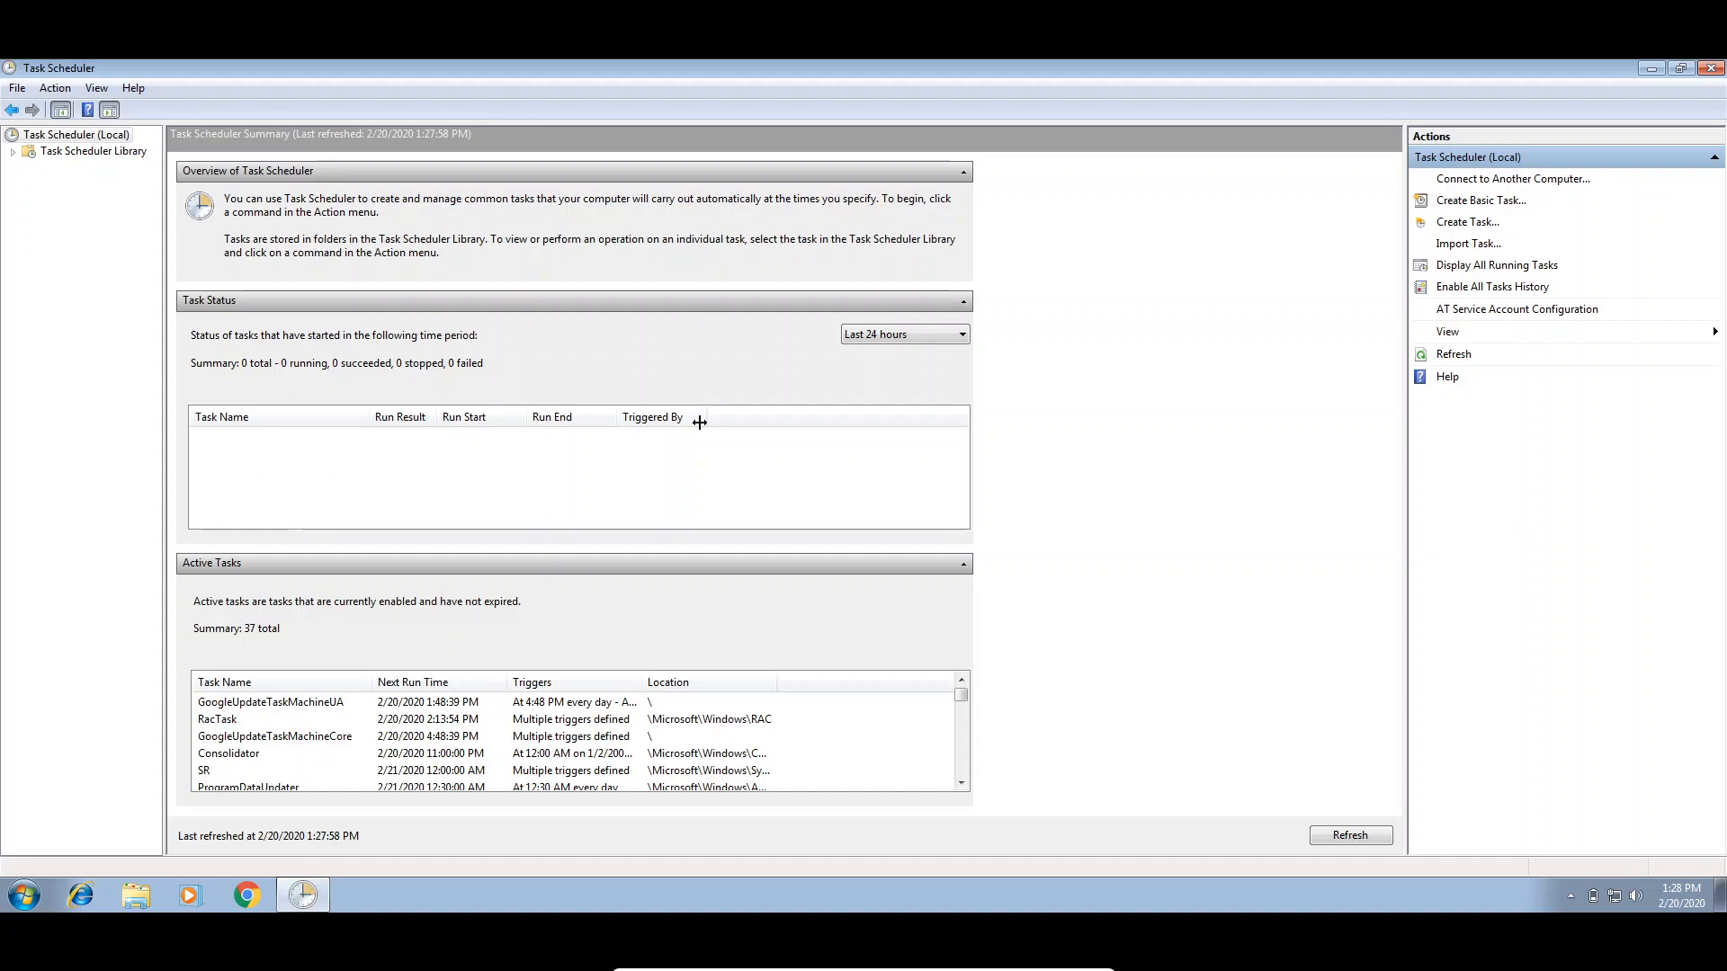
pyautogui.click(415, 704)
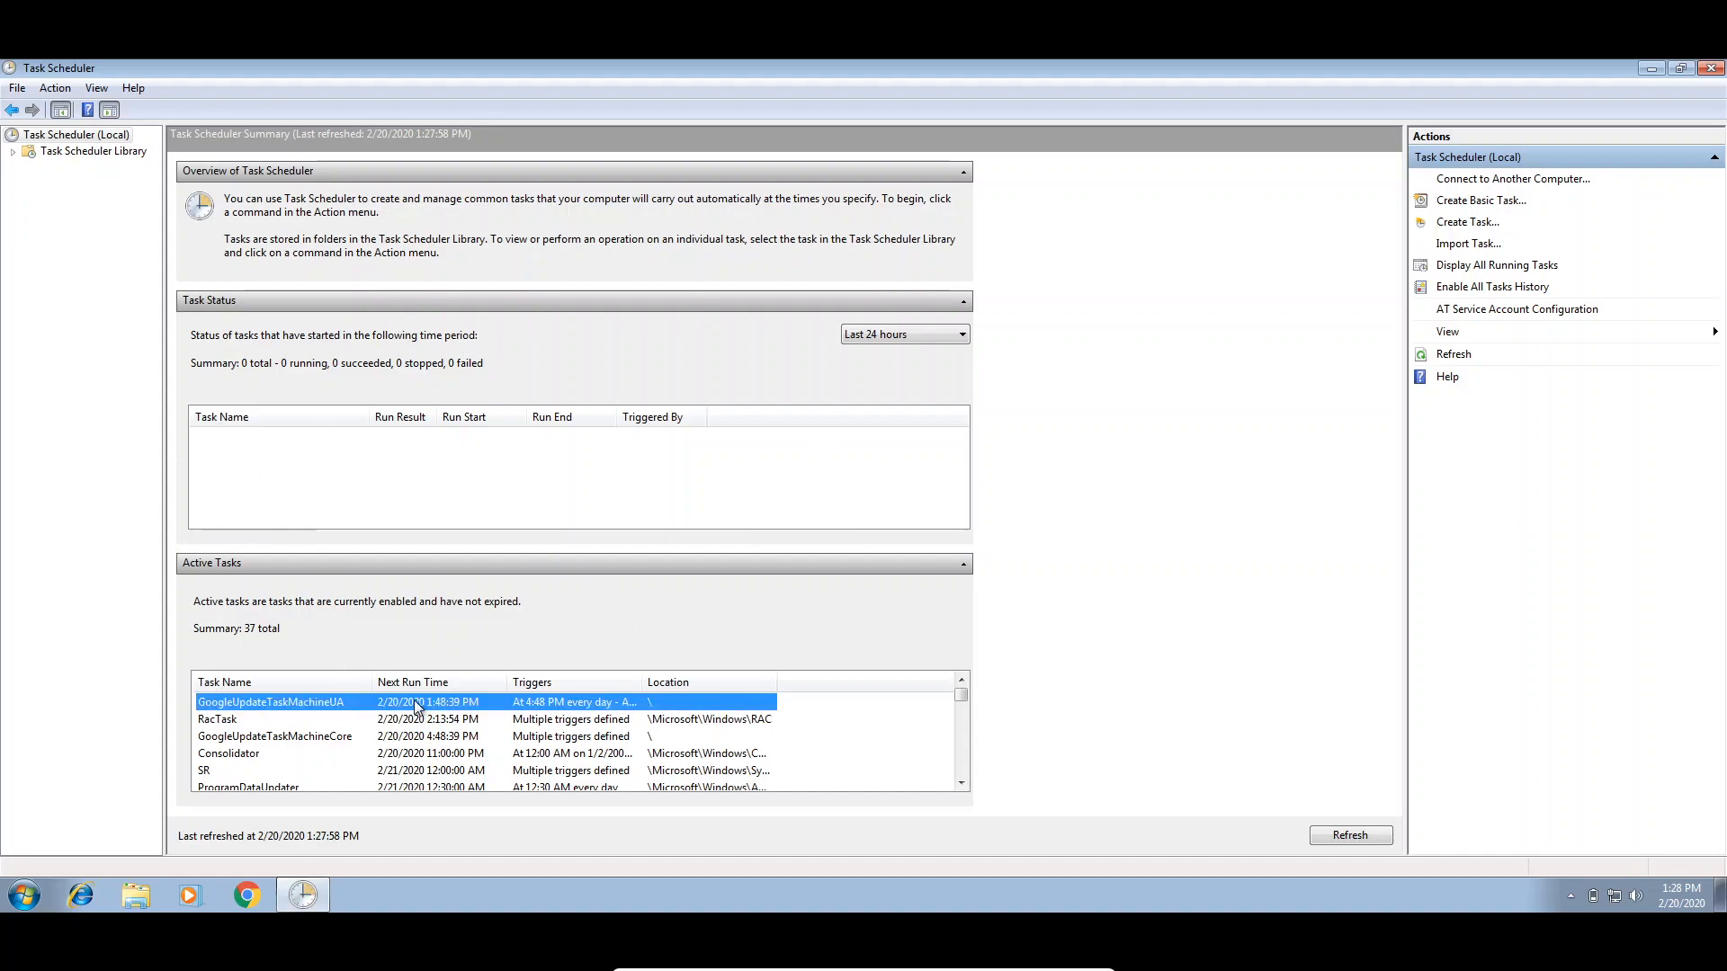
pyautogui.press('Down')
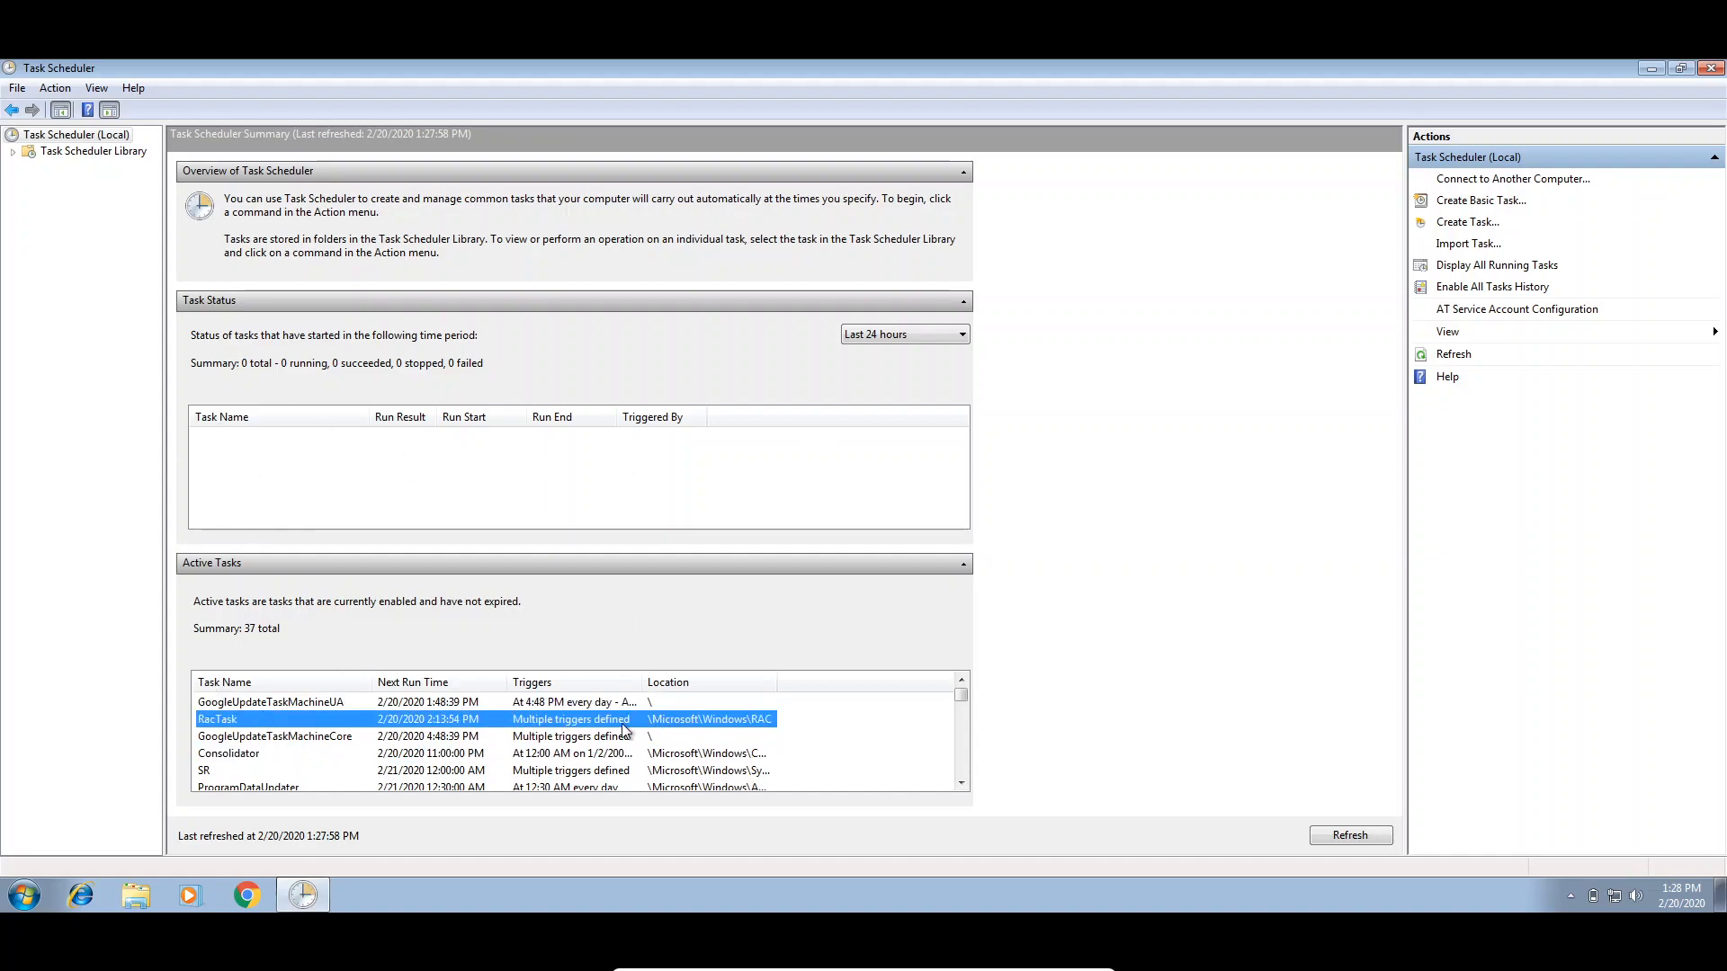
pyautogui.scroll(-5, 386, 763)
pyautogui.scroll(5, 387, 762)
pyautogui.click(380, 736)
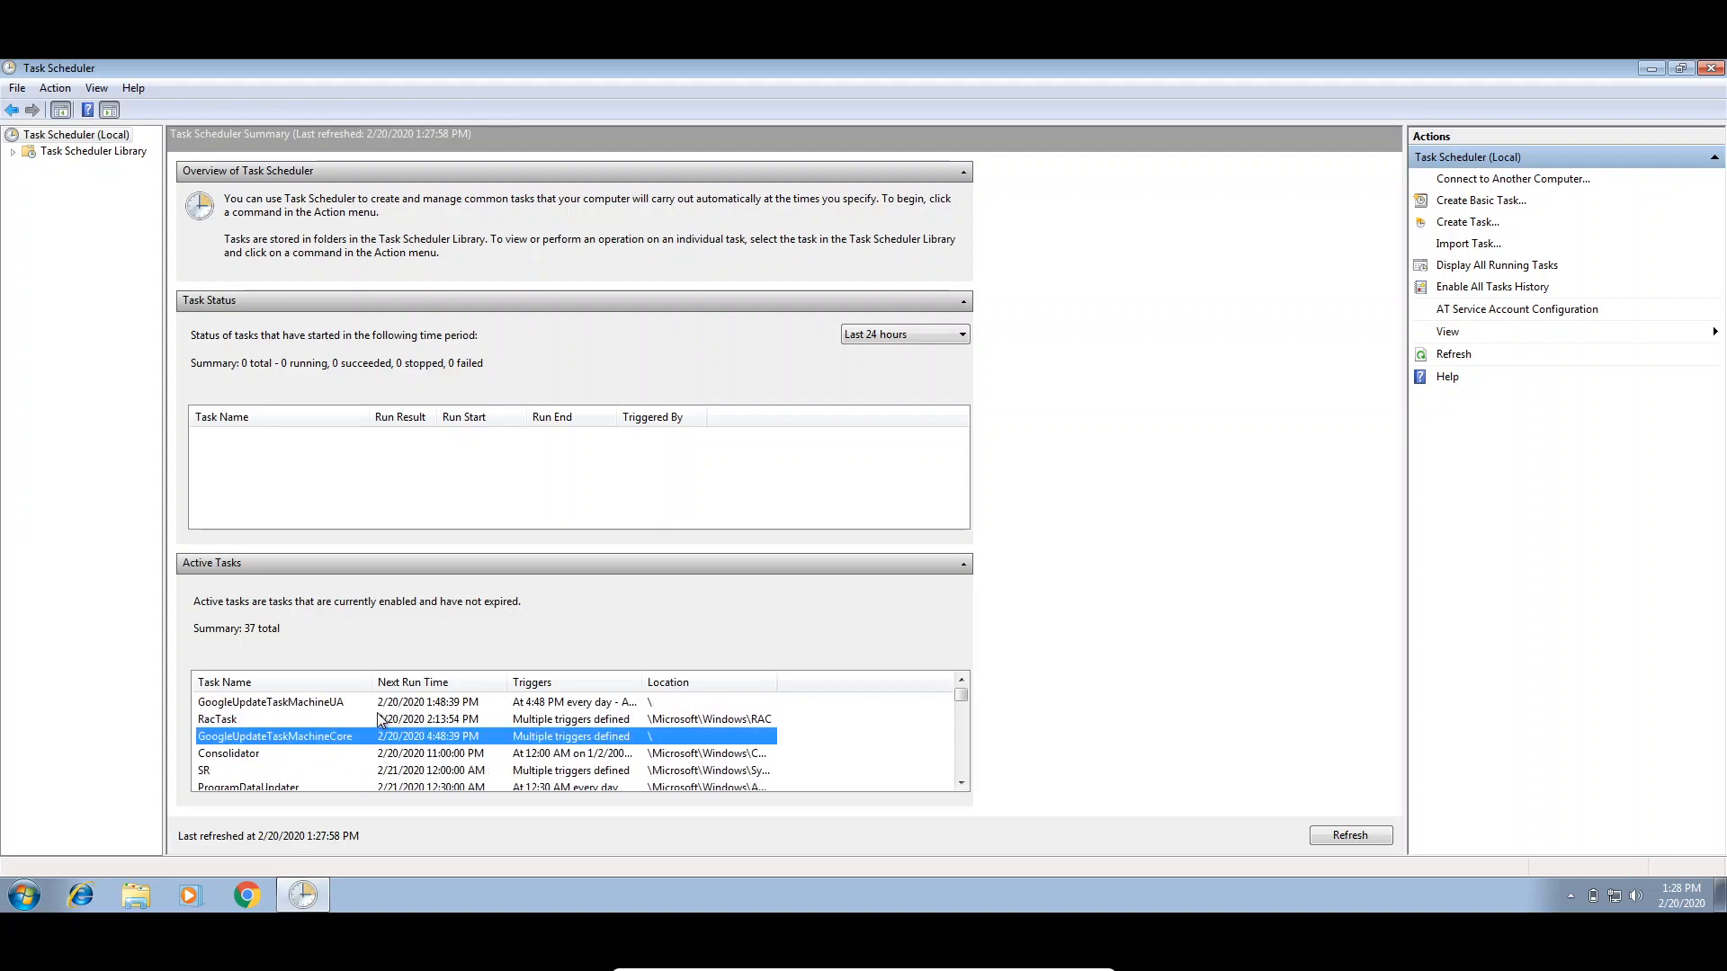
# Create a new folder named Auto-PC in the Task Scheduler Library
pyautogui.click(89, 151)
pyautogui.click(12, 151)
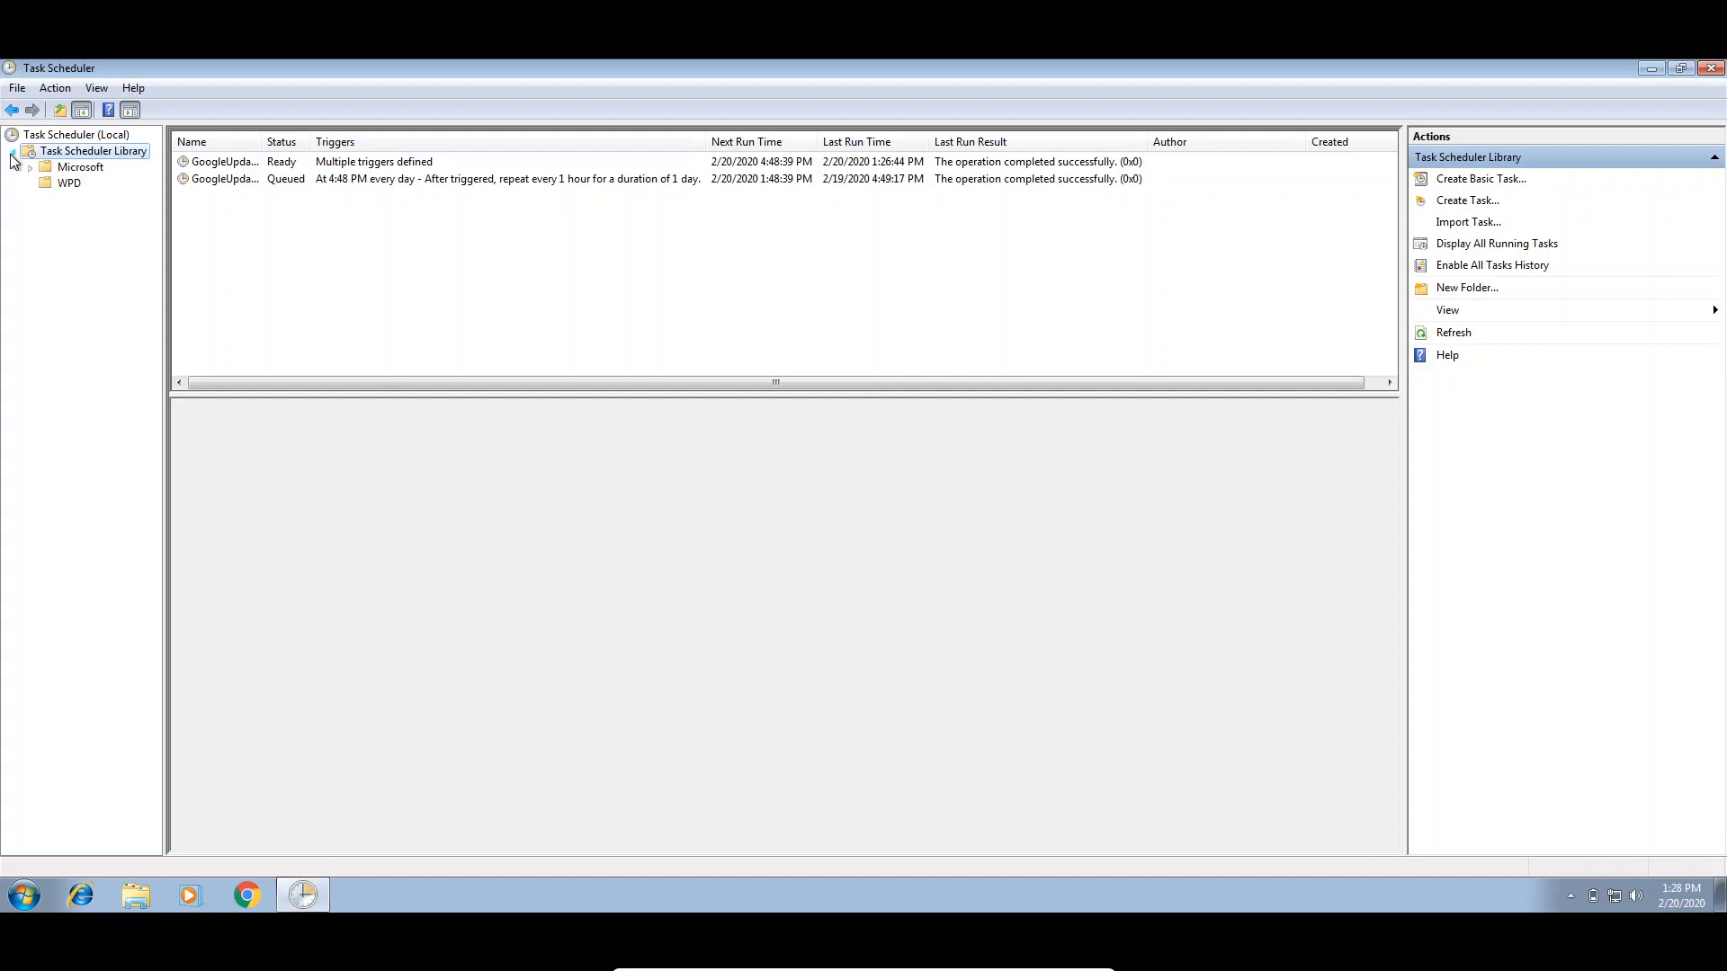
pyautogui.click(79, 185)
pyautogui.click(79, 151)
pyautogui.click(1553, 287)
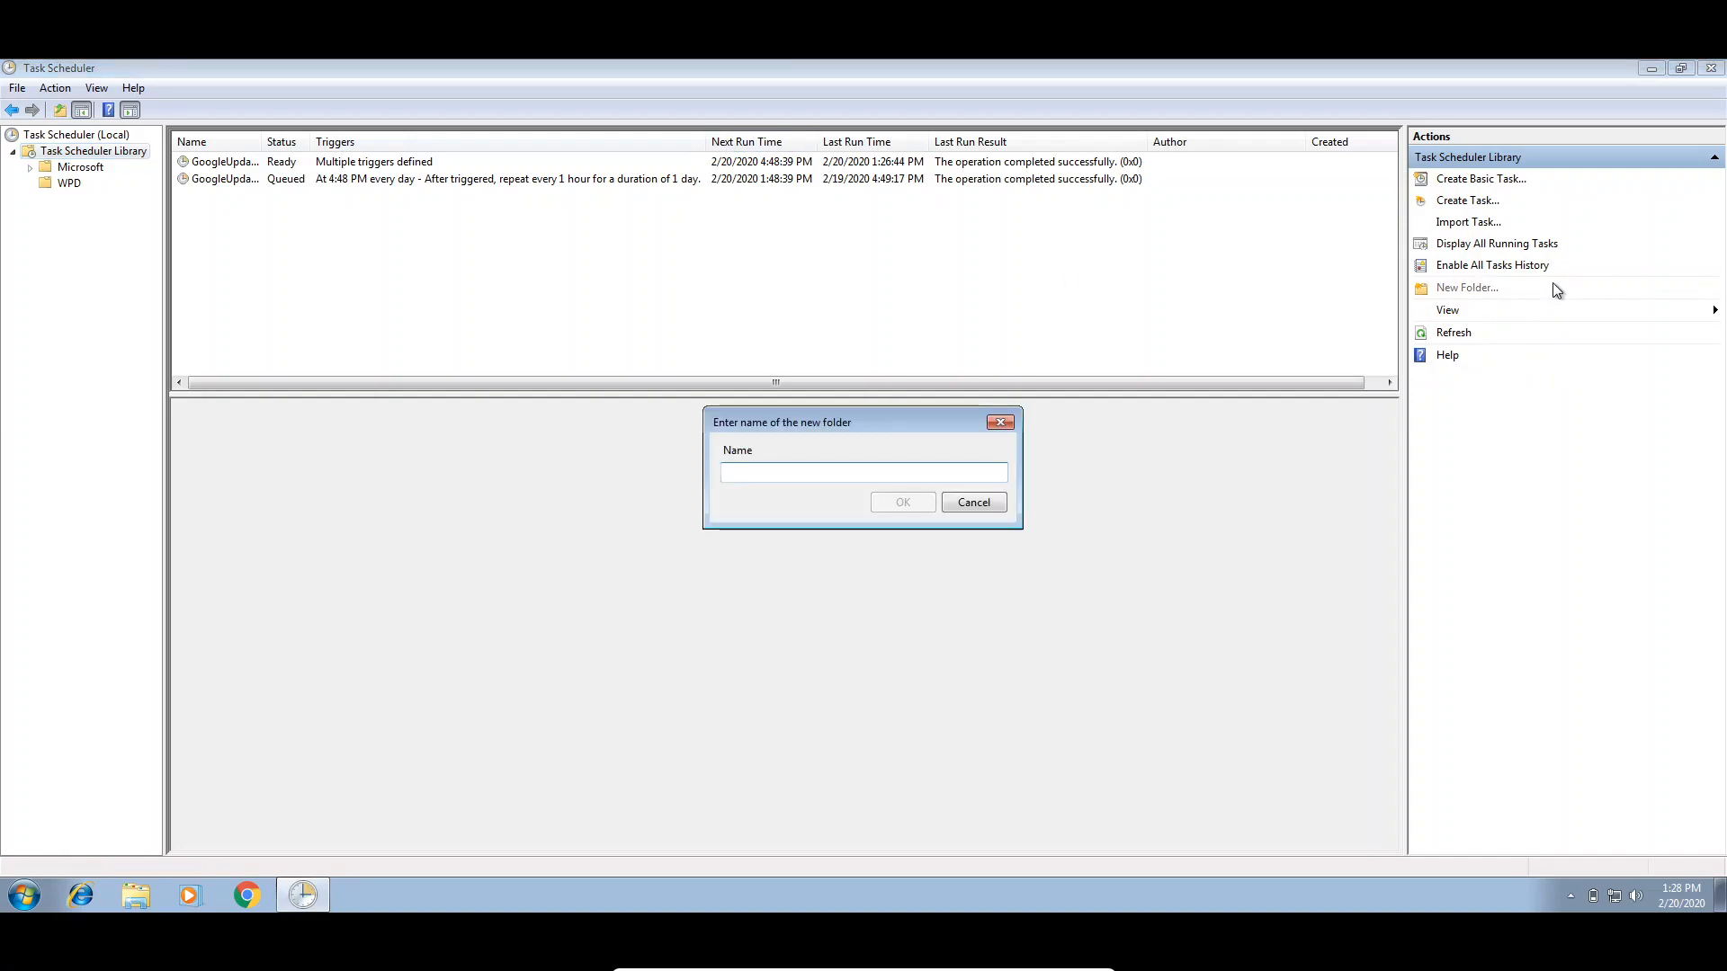
pyautogui.write('Auto-PC')
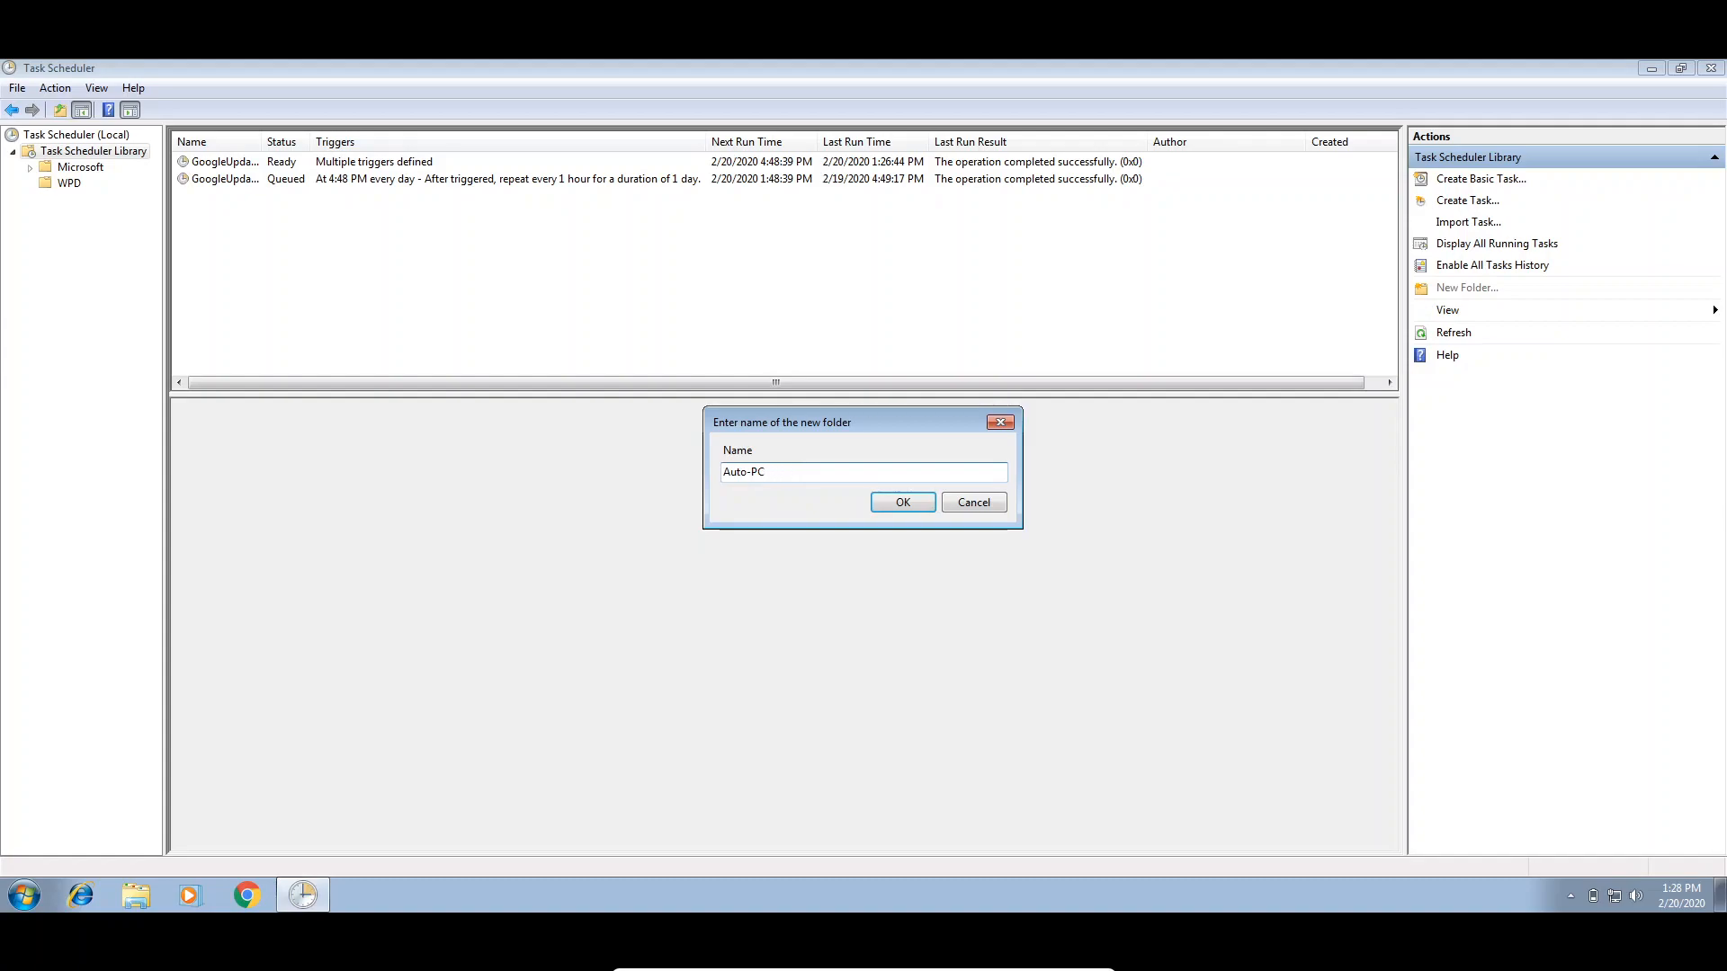
pyautogui.press('Return')
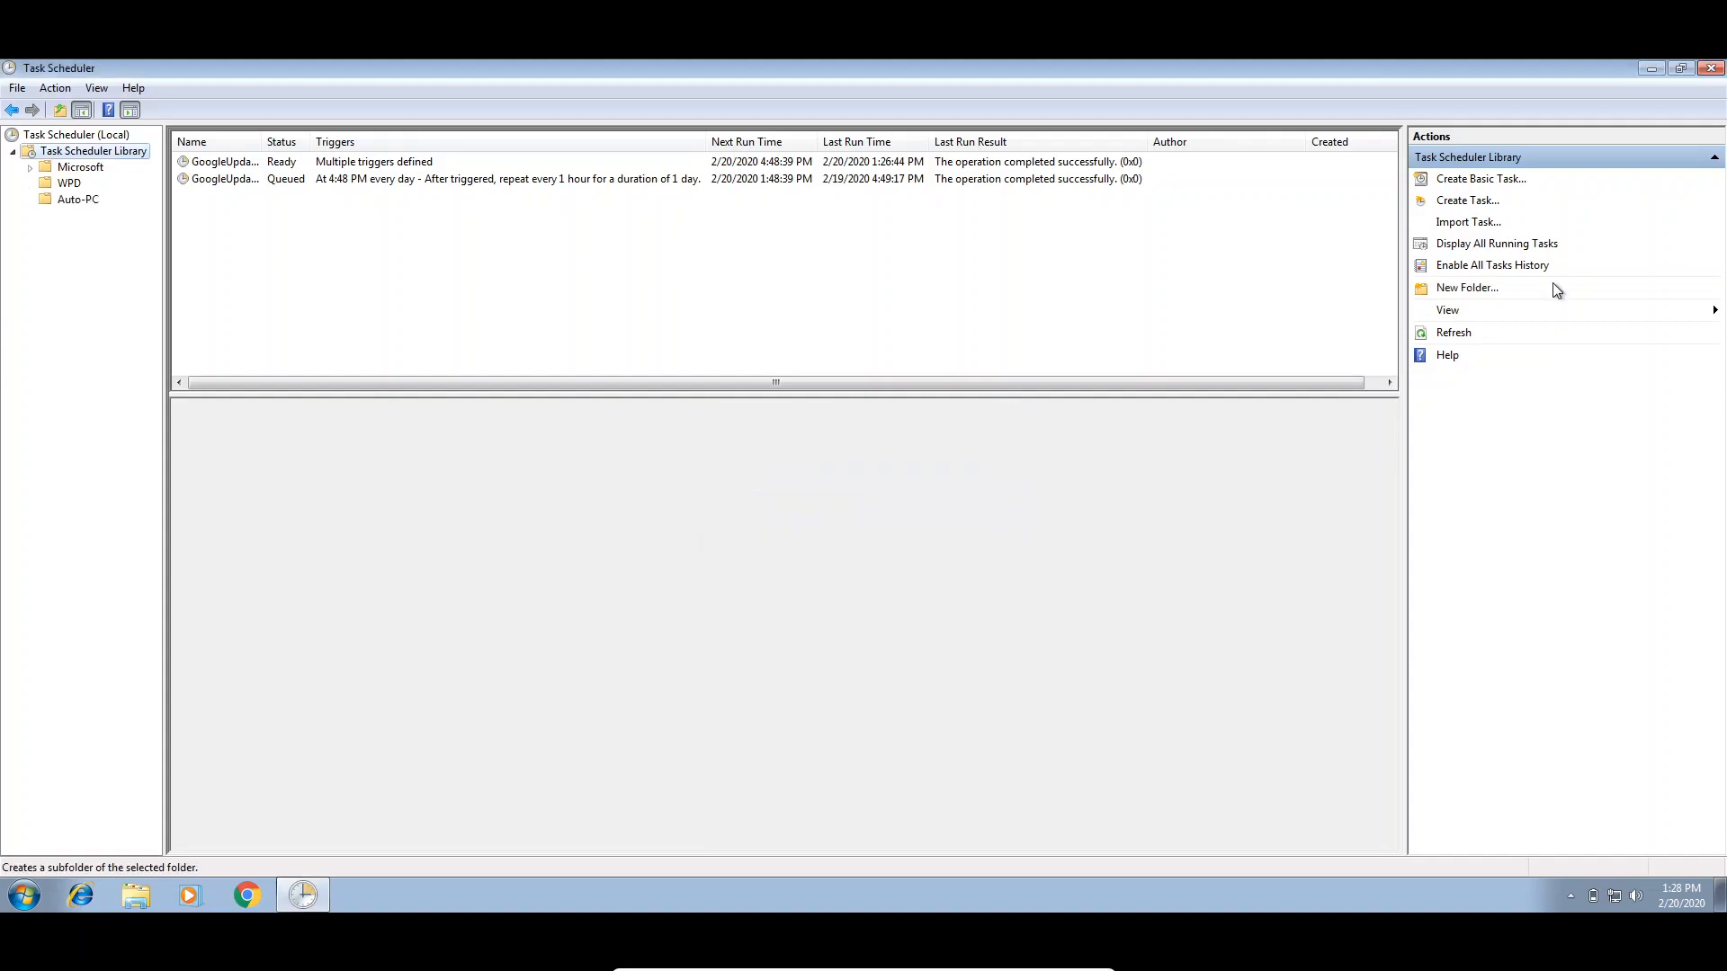
# Start a new basic task named Startup in the Auto-PC folder
pyautogui.click(77, 199)
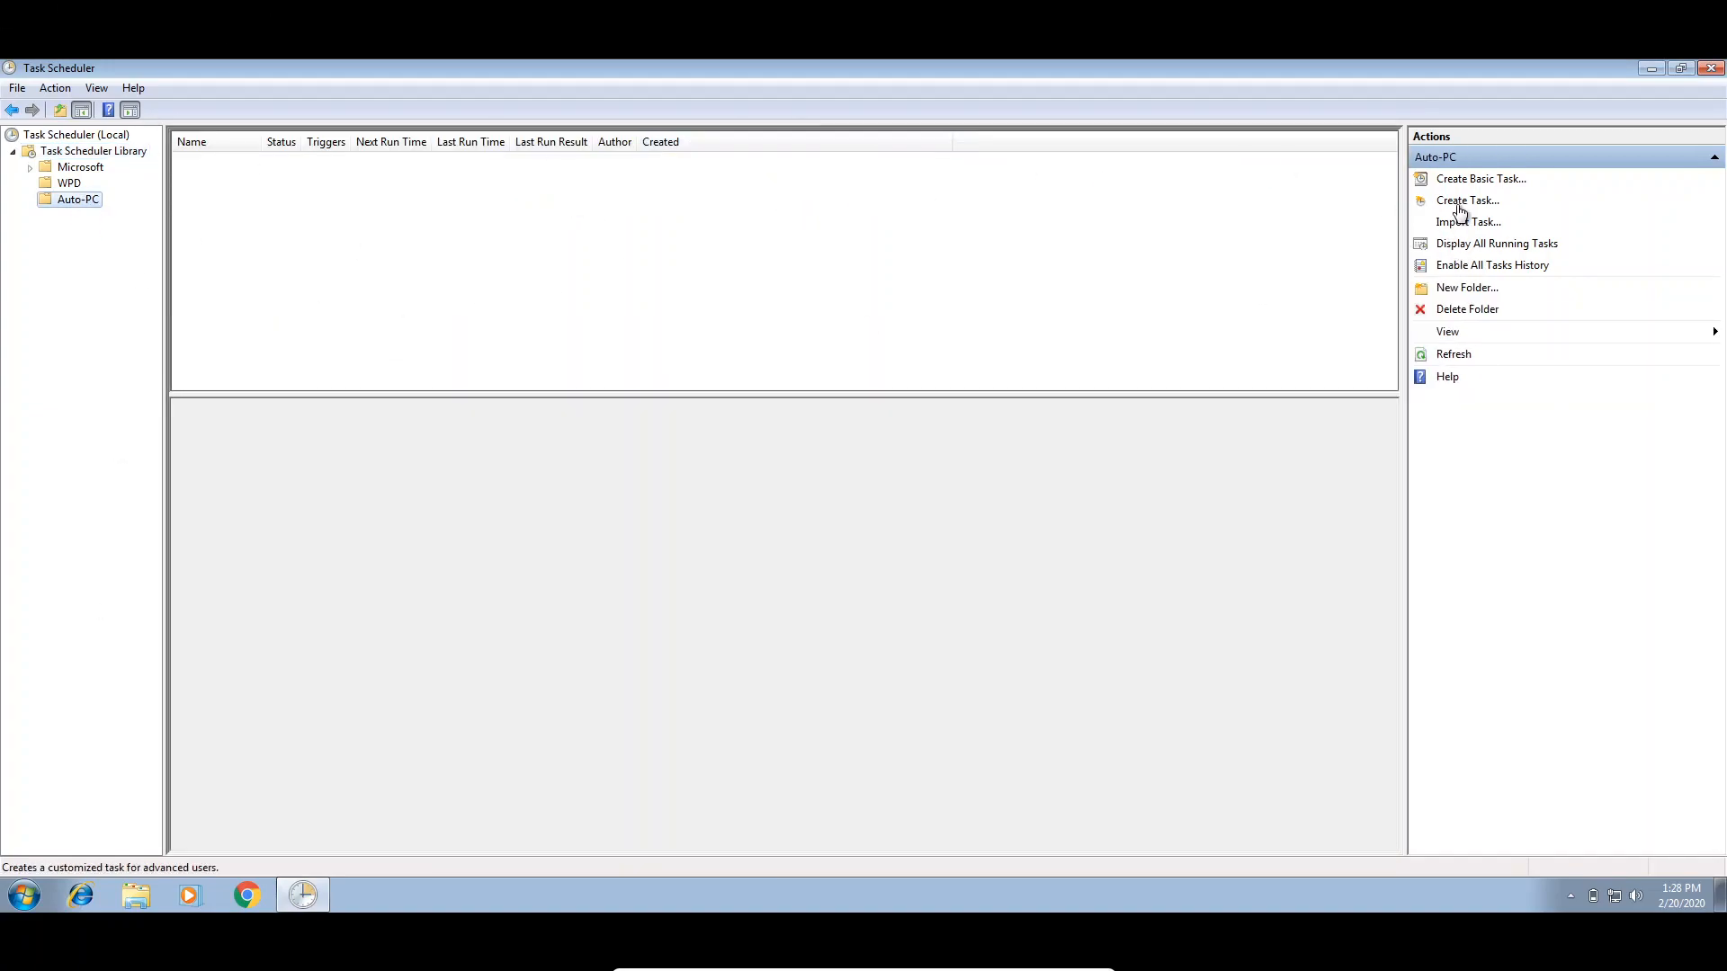
pyautogui.click(1501, 181)
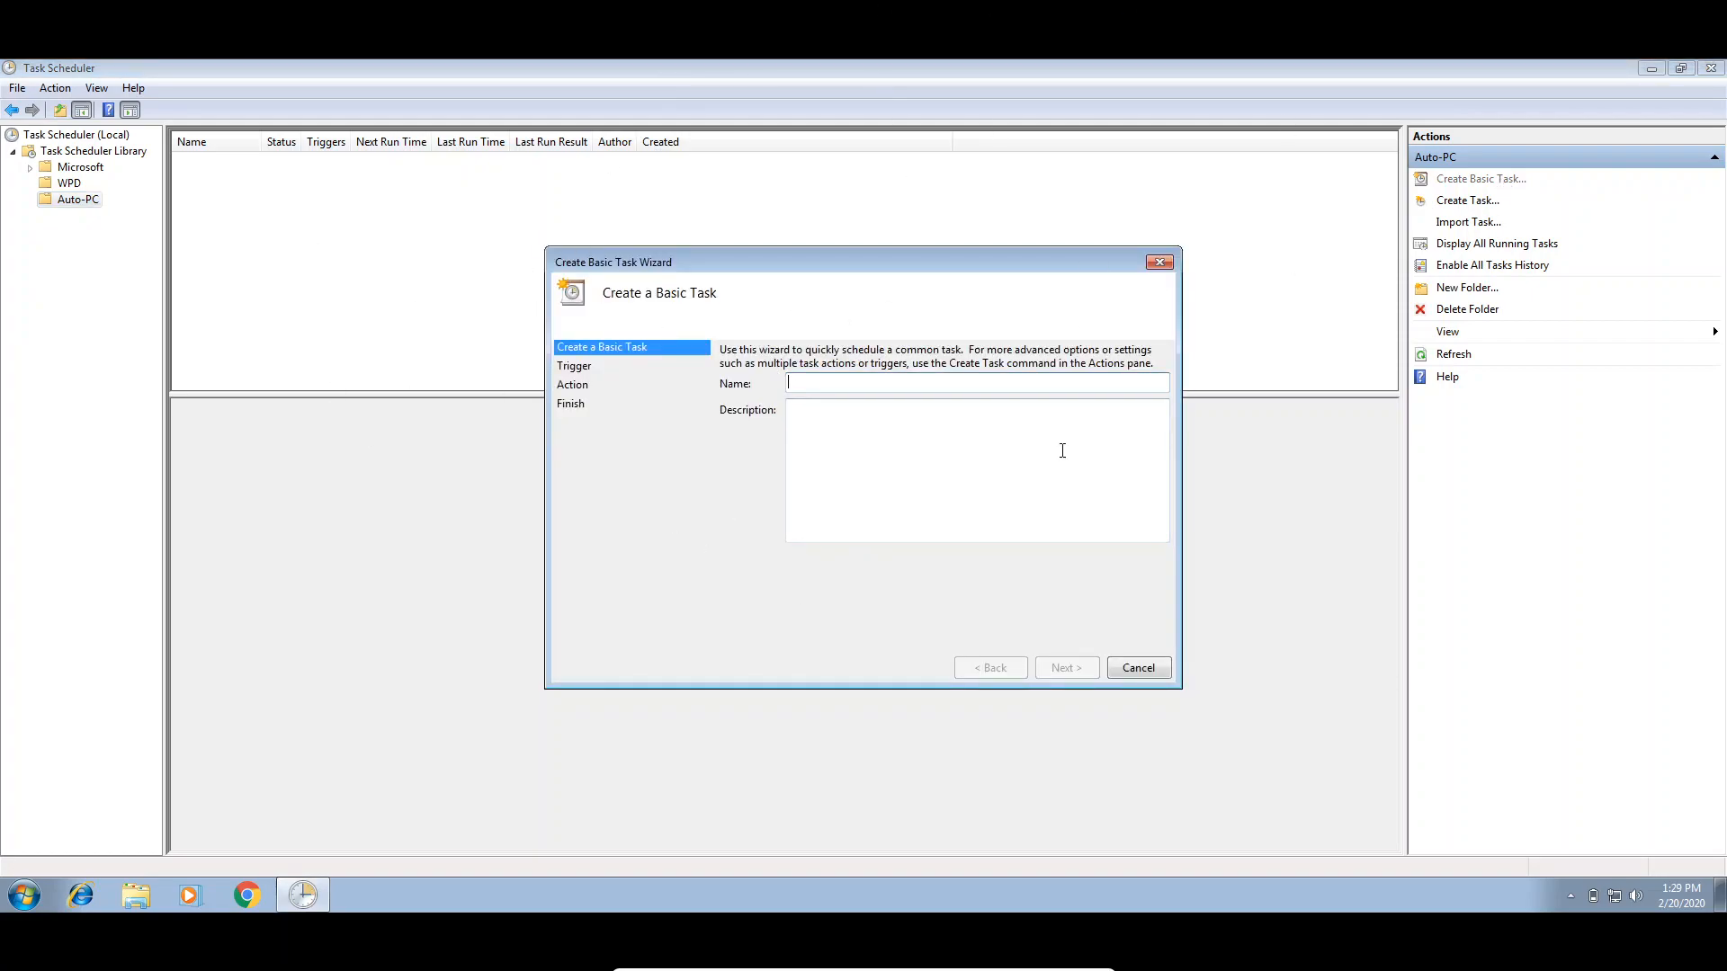
pyautogui.write('Startup')
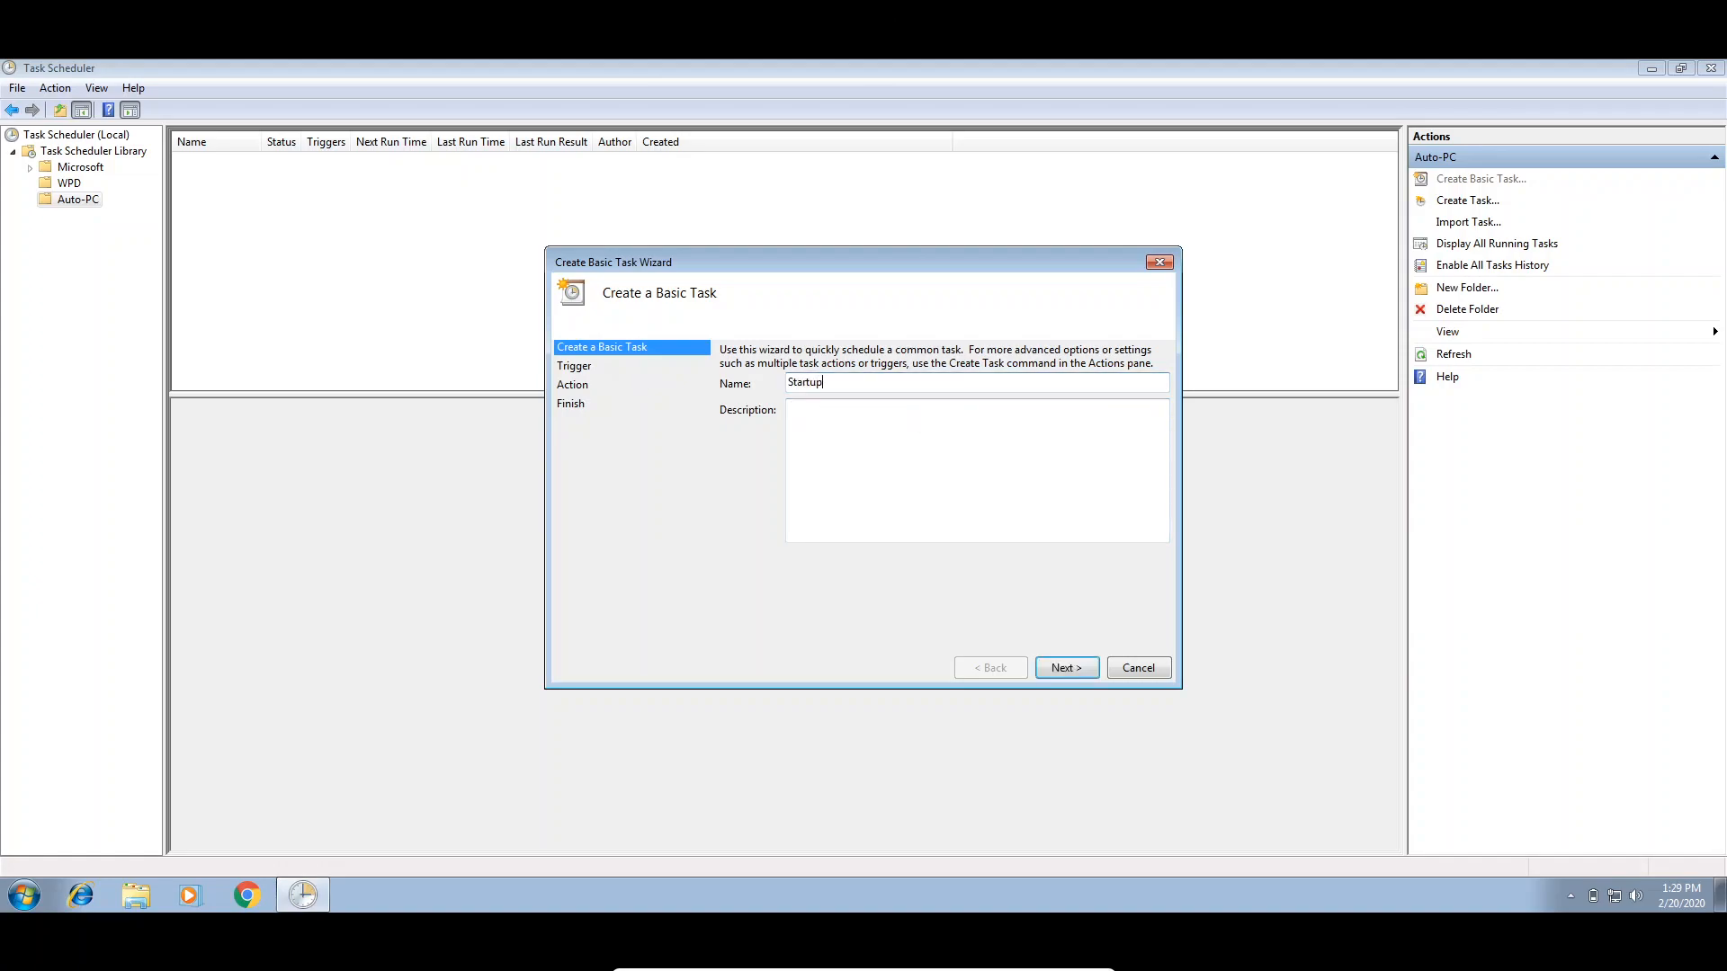
pyautogui.press('Return')
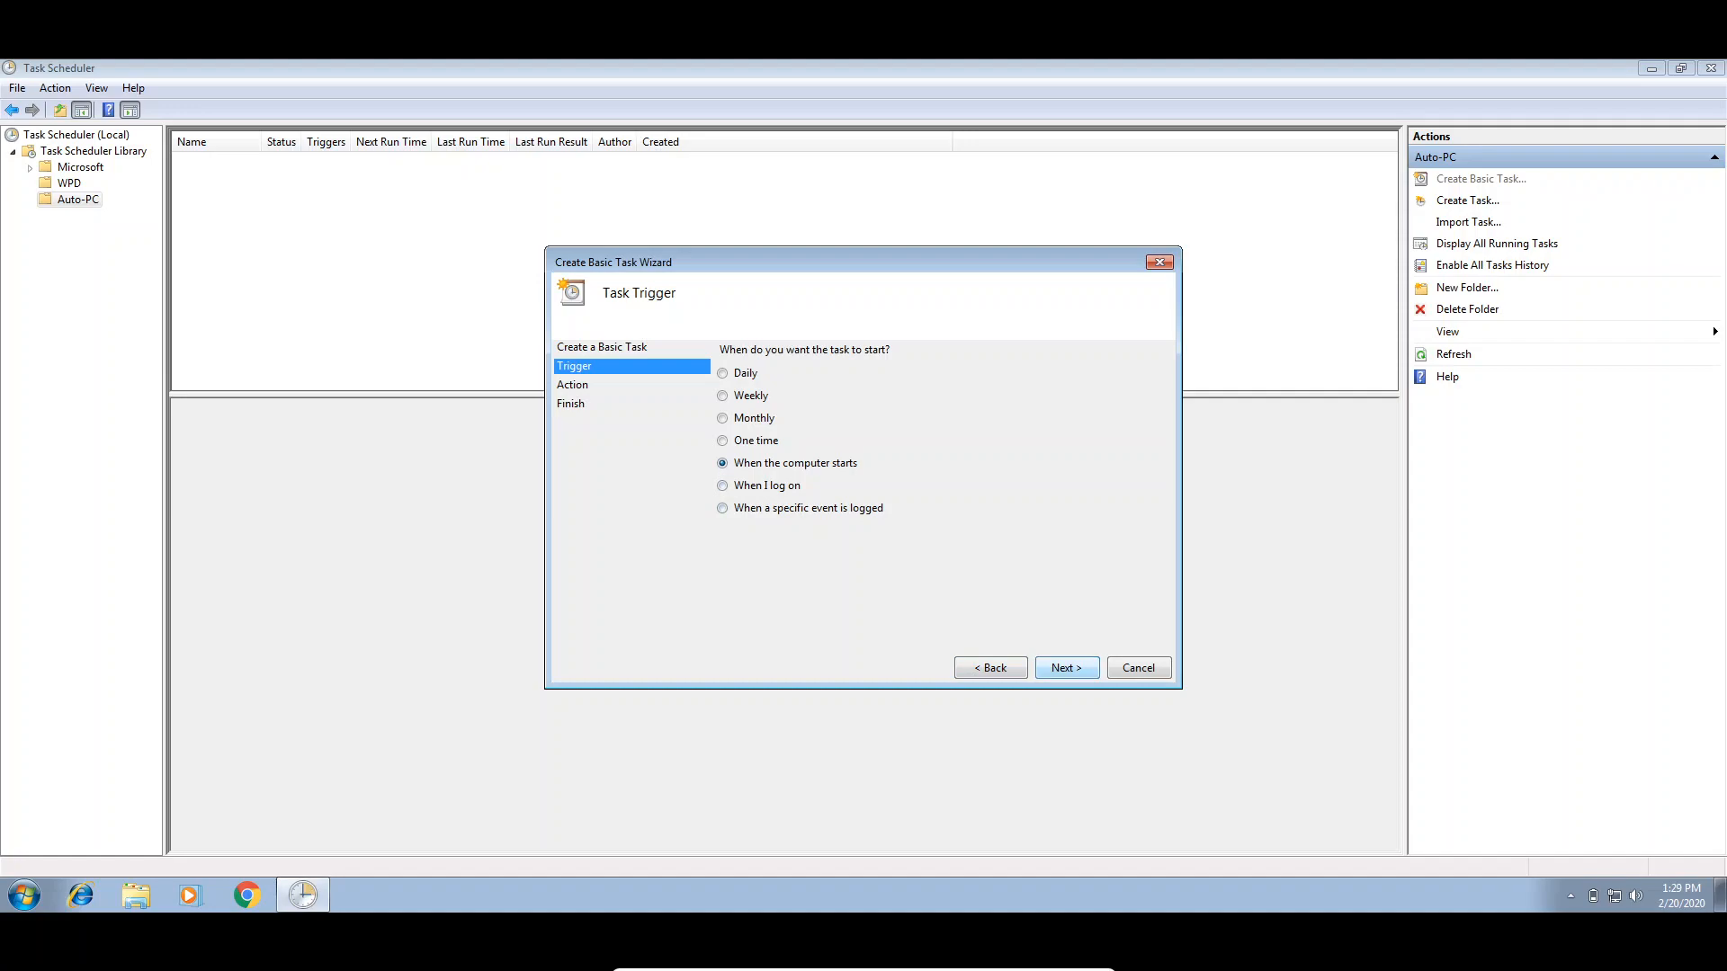
# Set the task to run when the computer starts and to launch the program chrome.exe from Chrome's Application folder
pyautogui.press('Return')
pyautogui.press('Return')
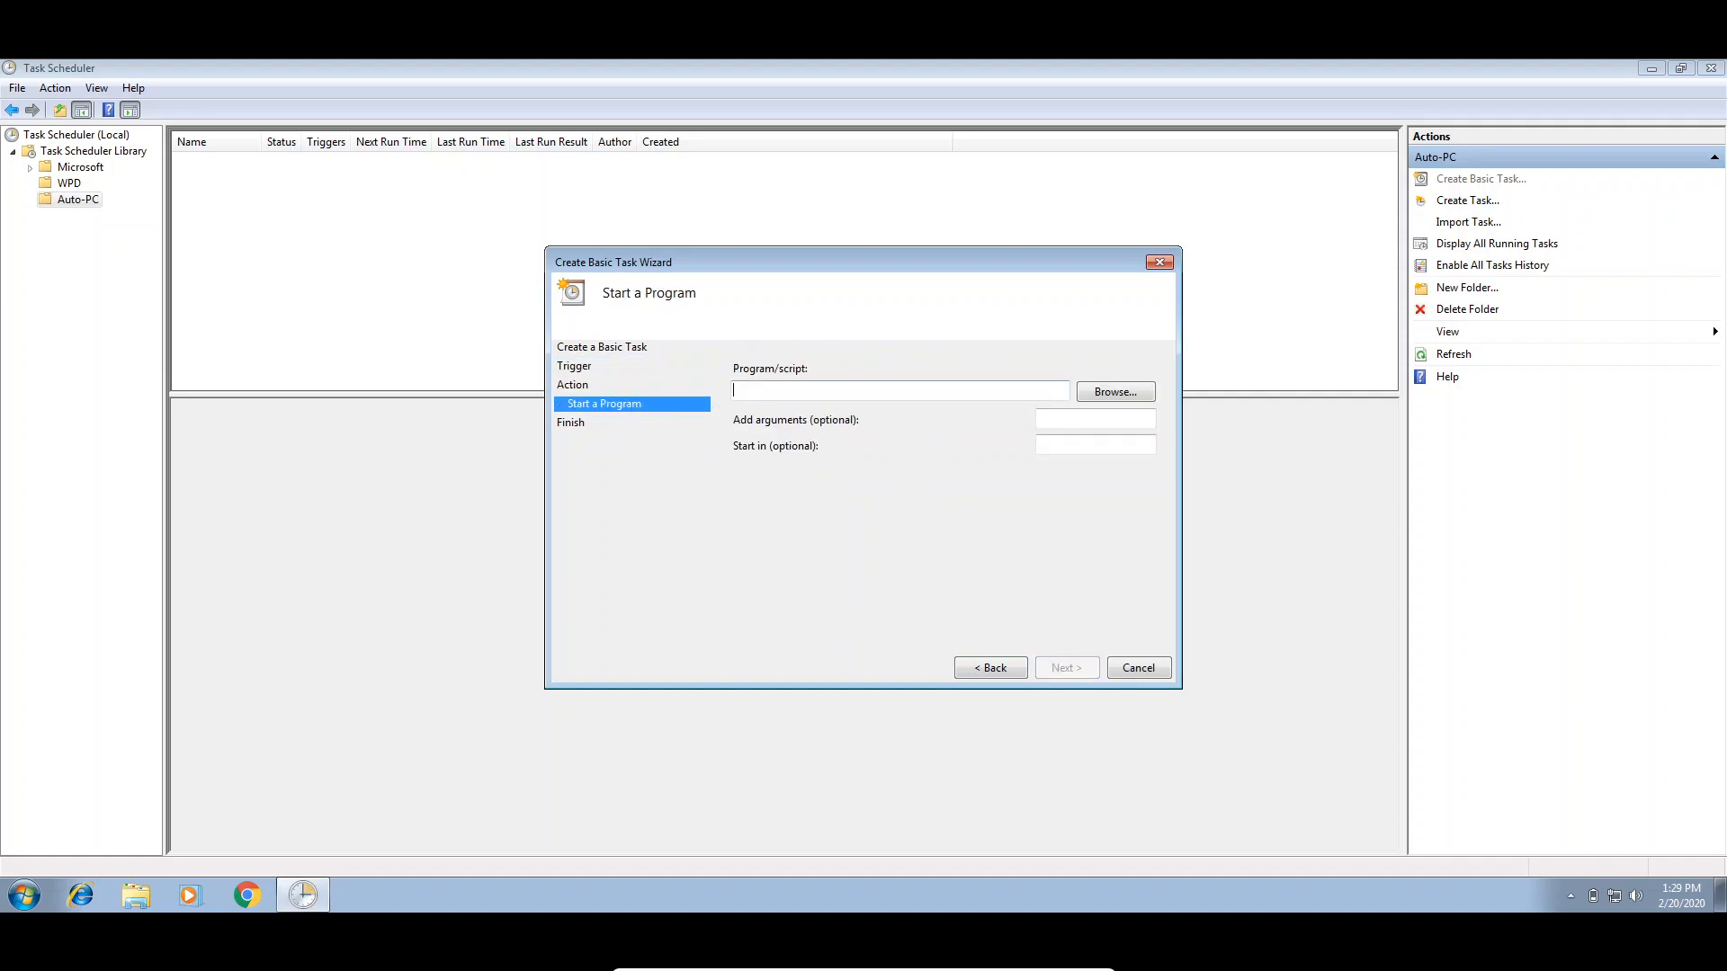
pyautogui.click(1118, 396)
pyautogui.click(754, 434)
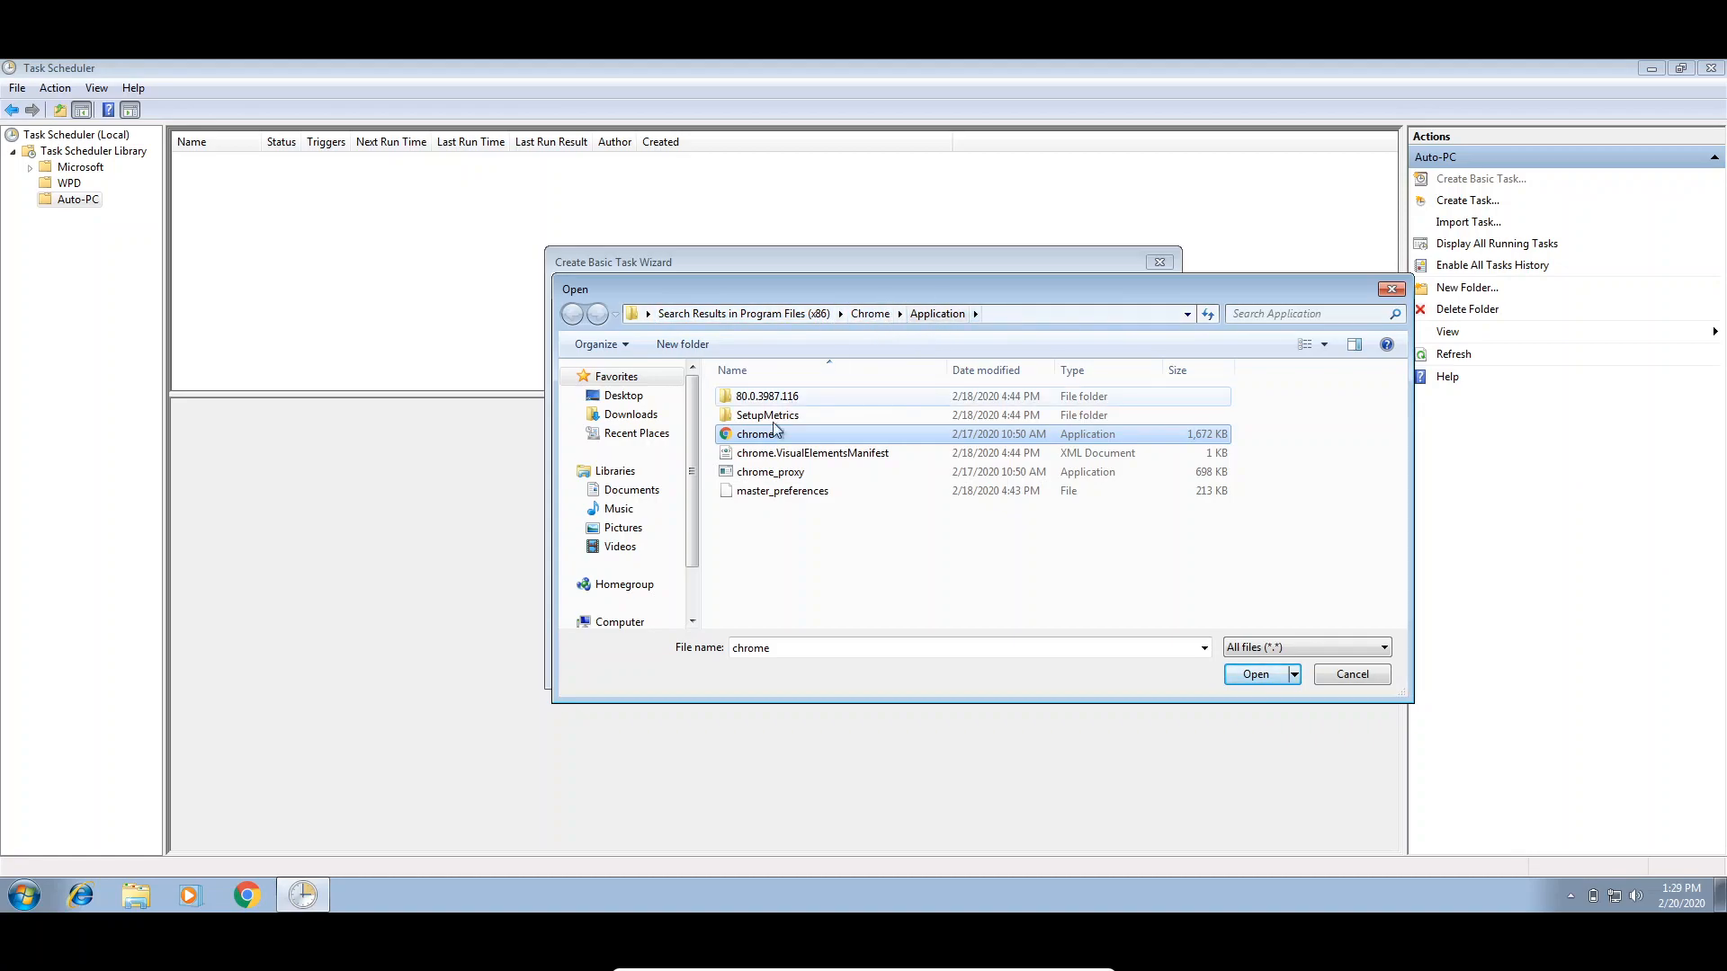
pyautogui.click(1232, 673)
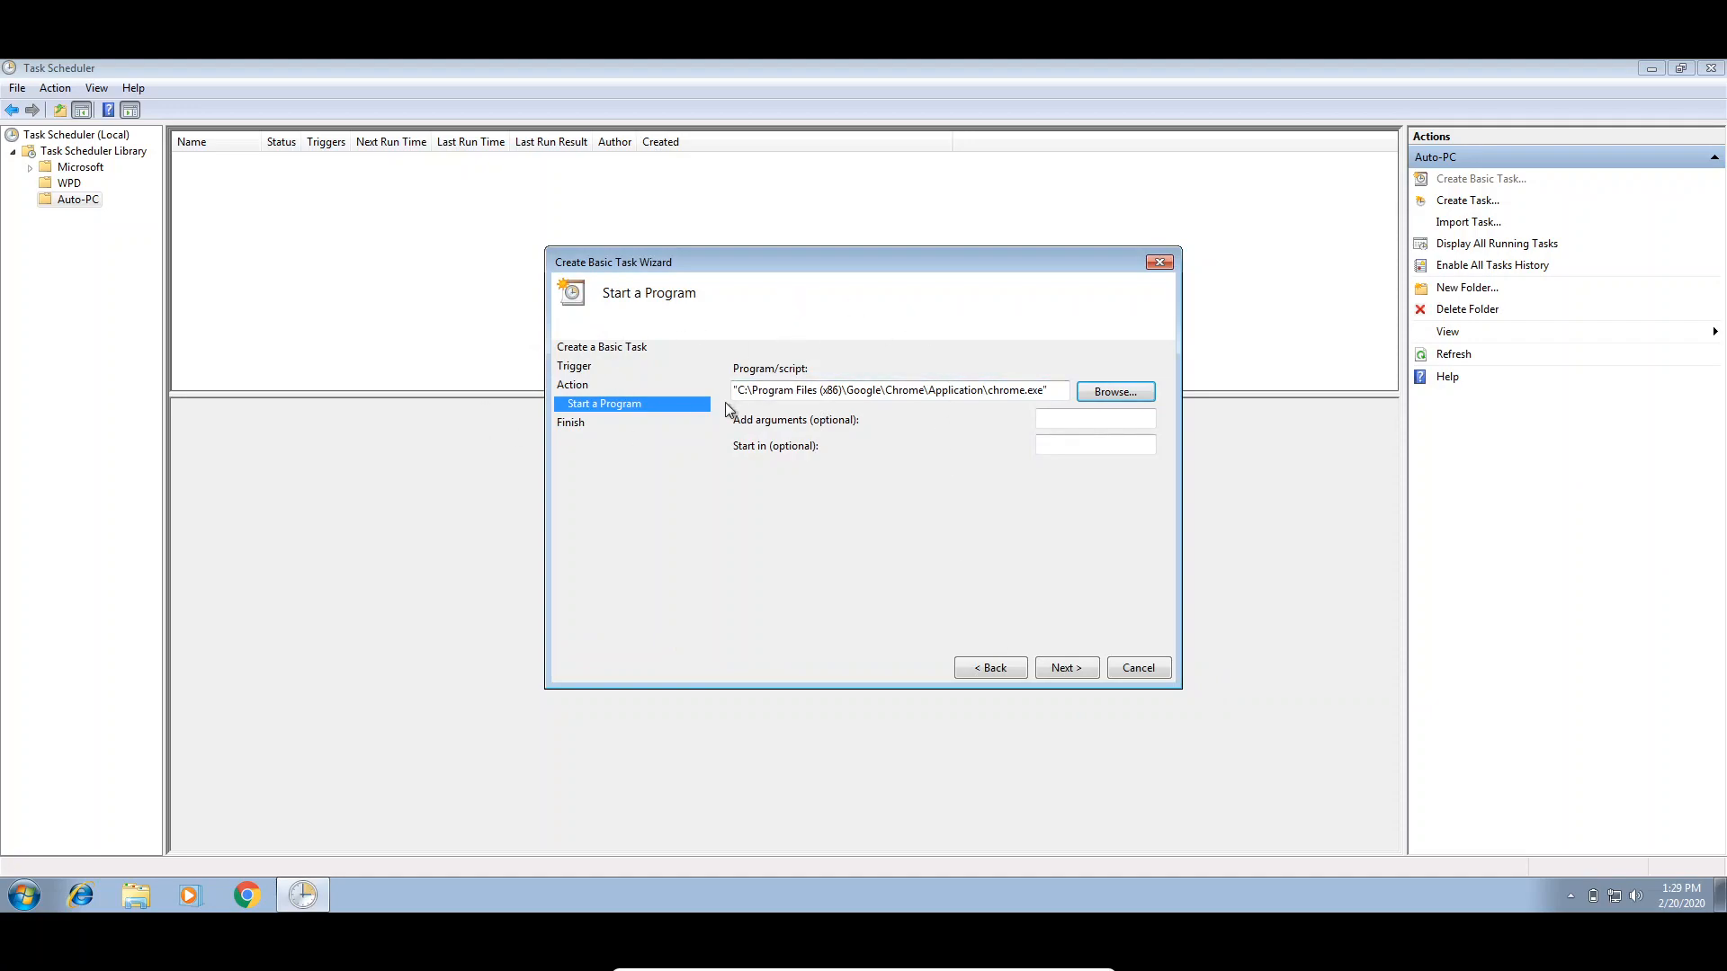
pyautogui.doubleClick(805, 390)
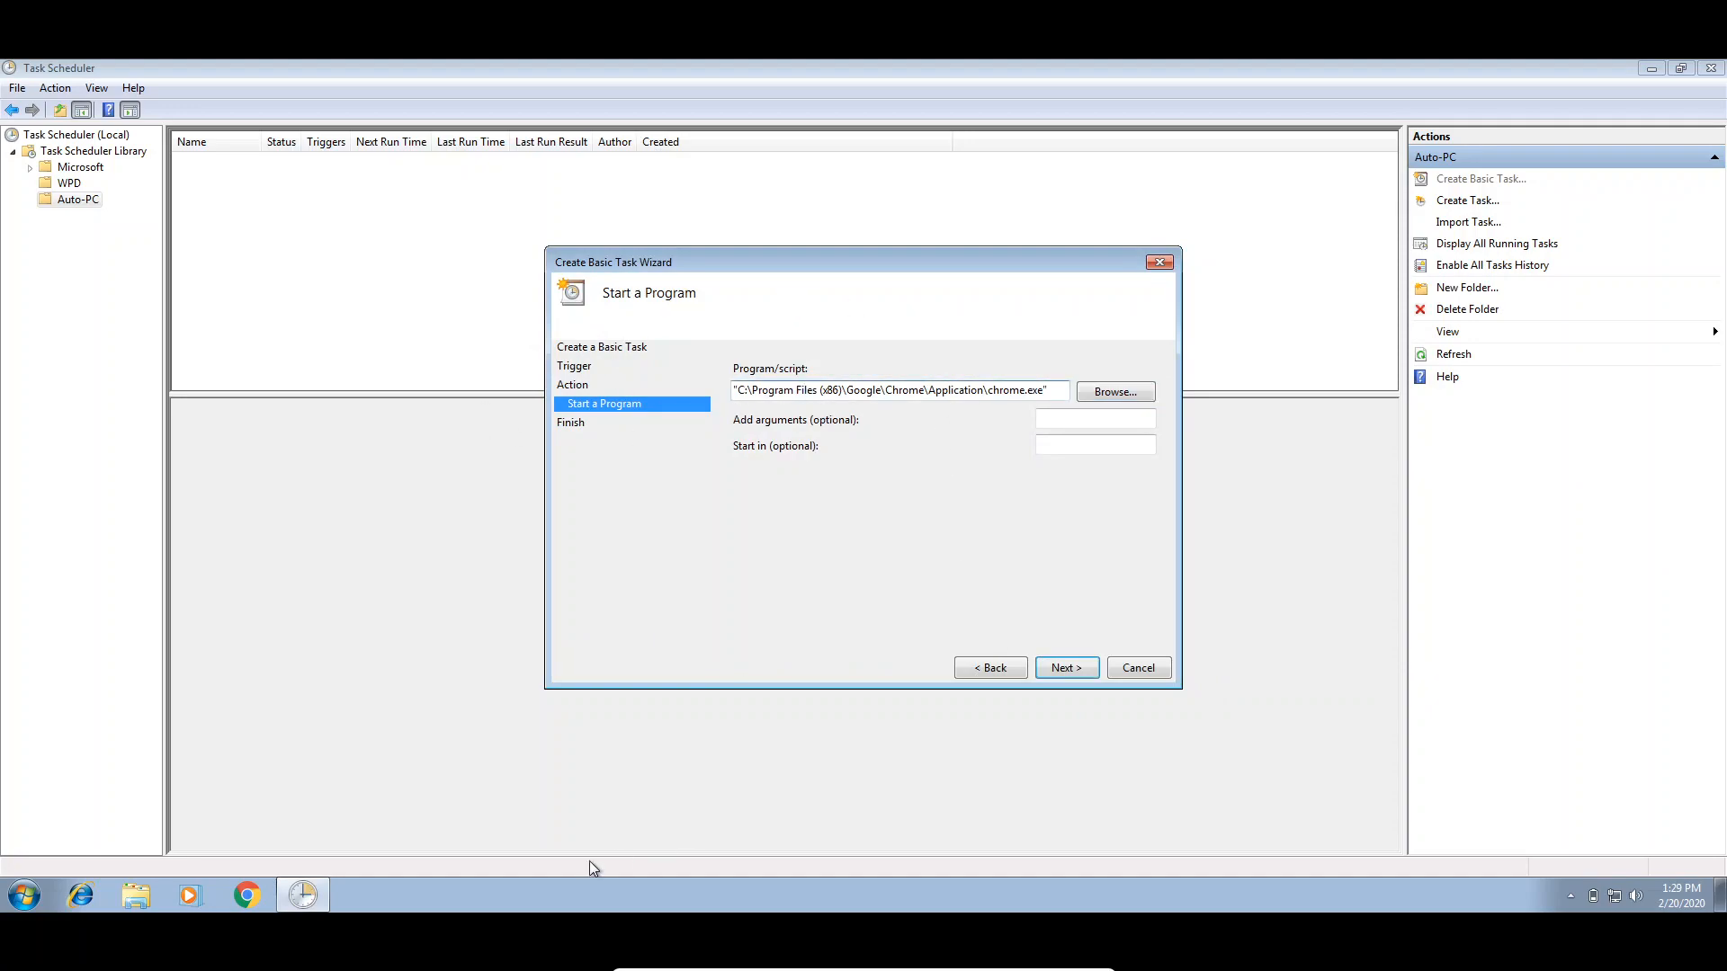
# Switch to Google Chrome, open Windows Task Manager and move its window beside the browser
pyautogui.click(379, 898)
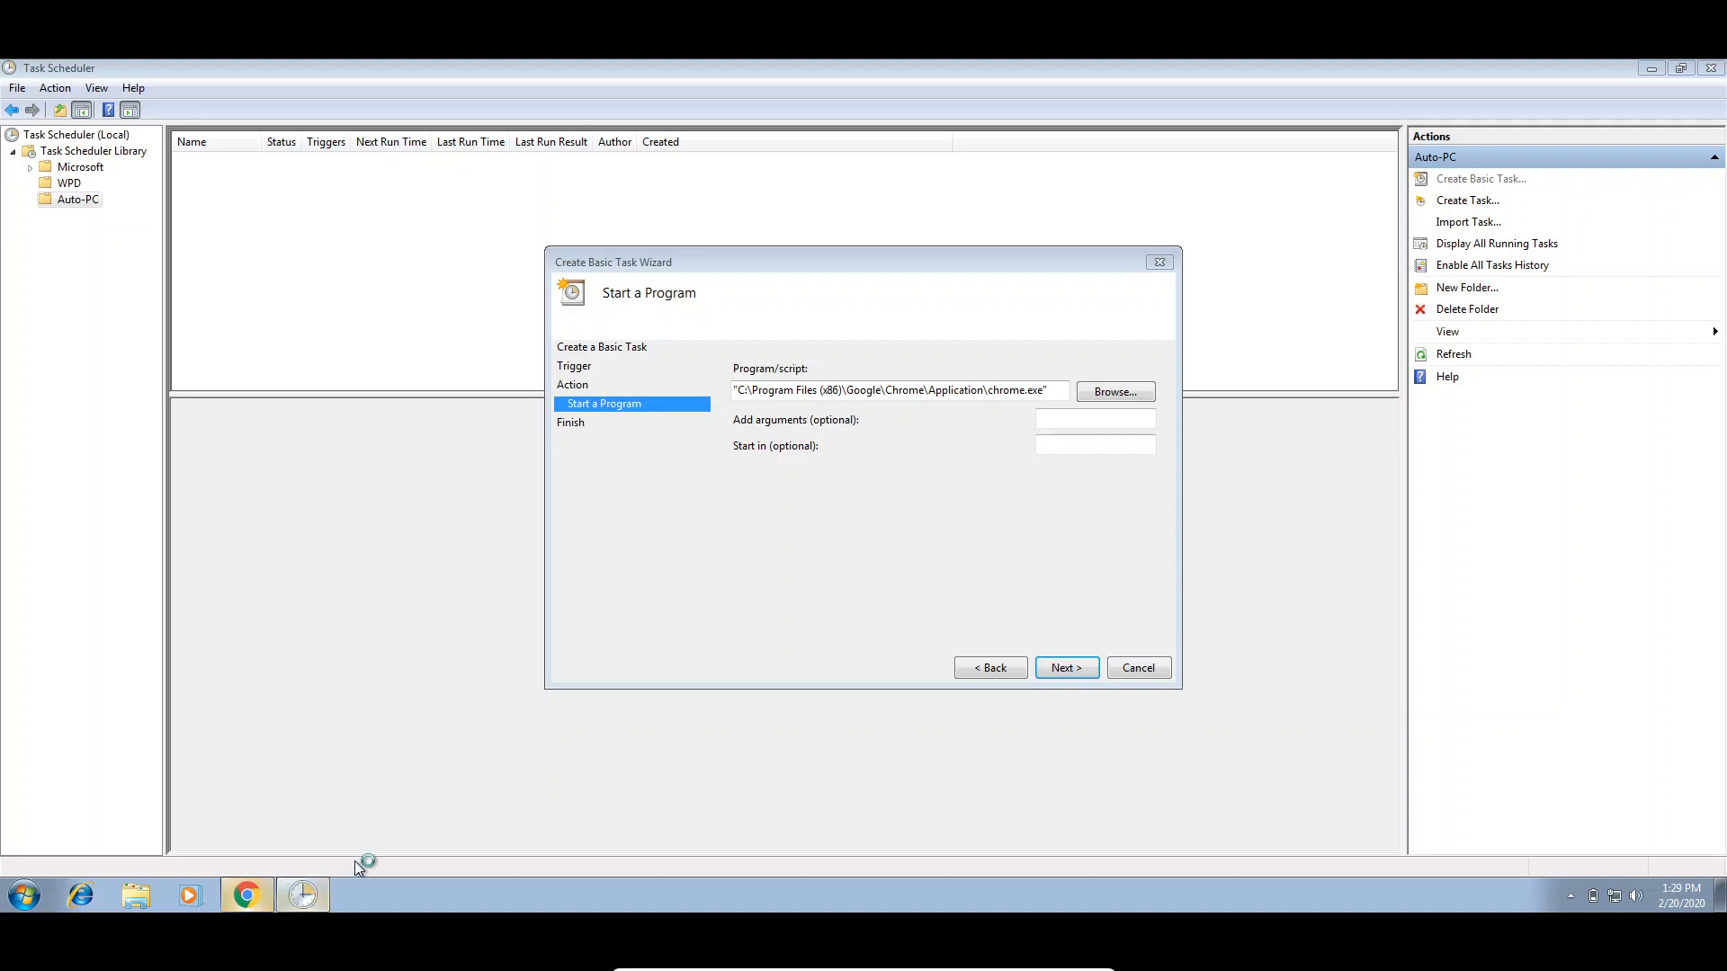
pyautogui.click(243, 898)
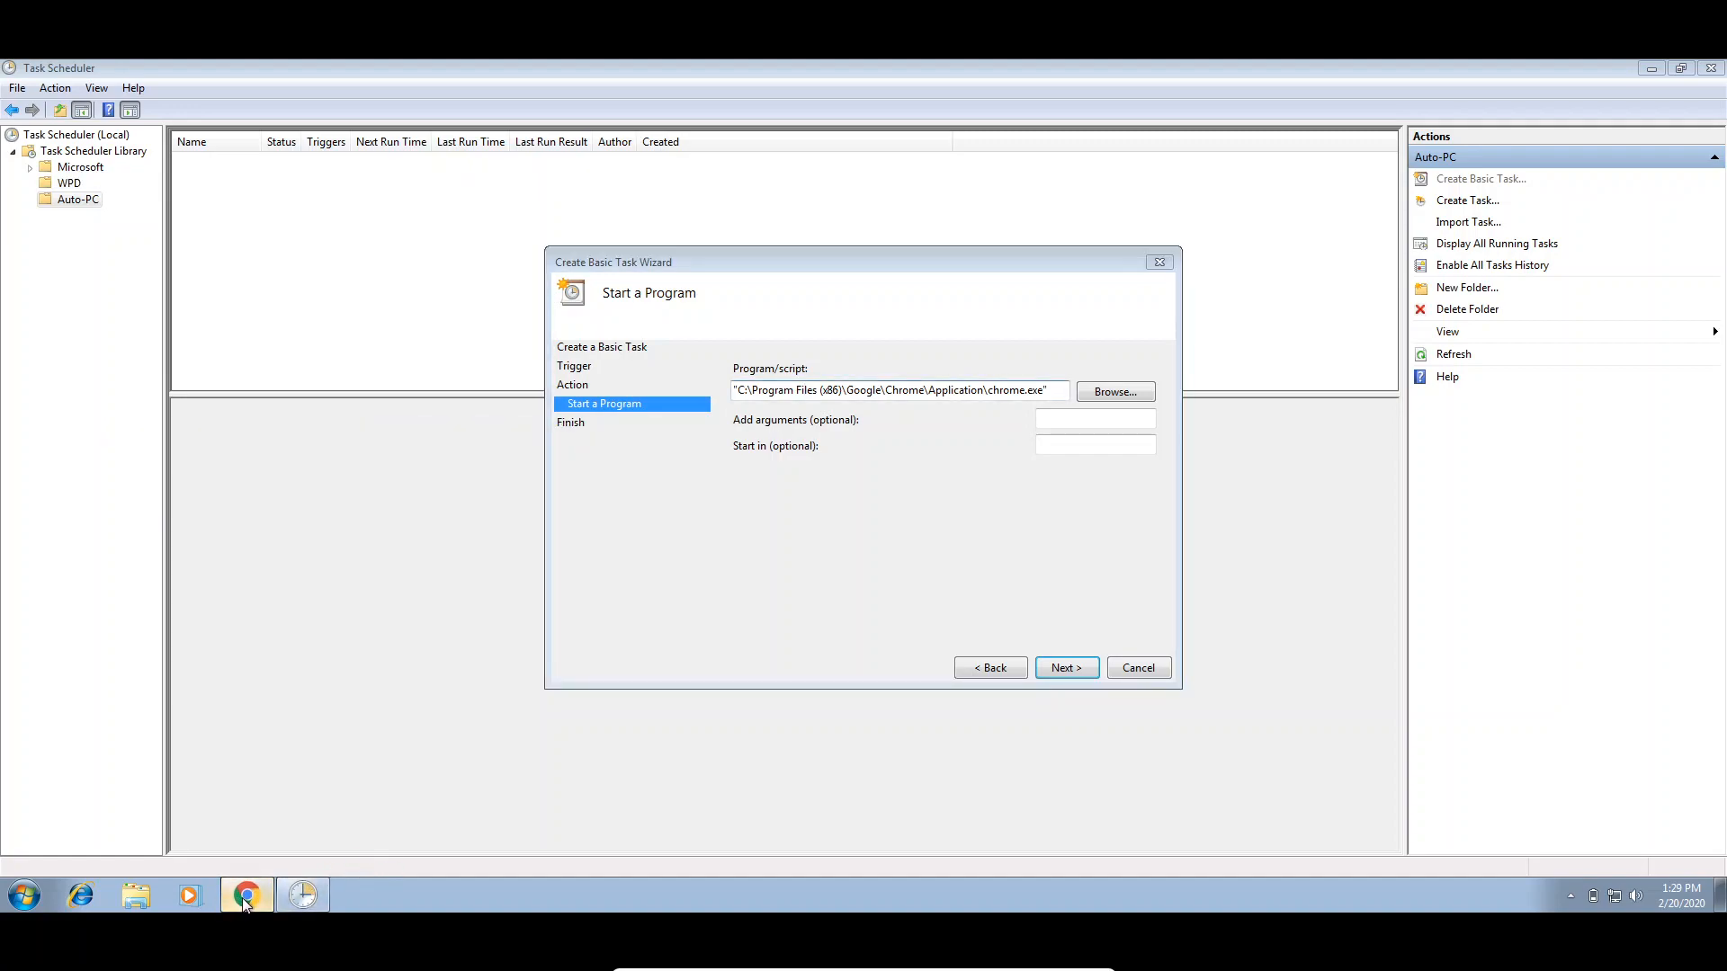
pyautogui.rightClick(716, 908)
pyautogui.click(747, 848)
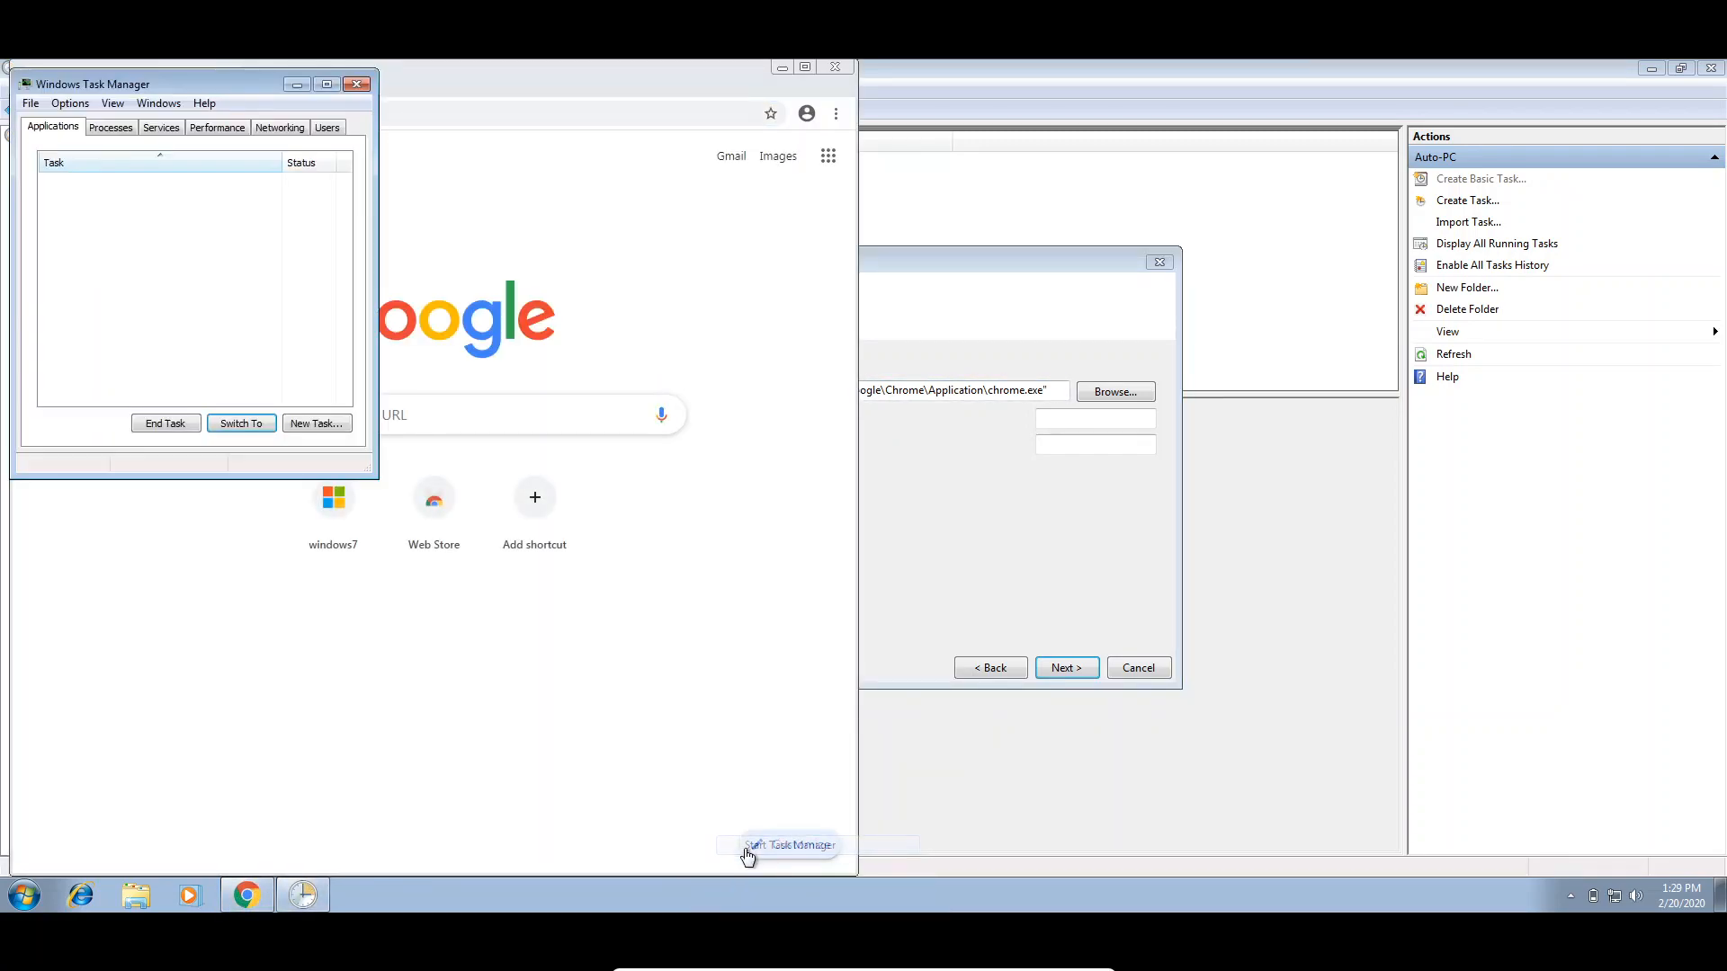
pyautogui.moveTo(238, 83); pyautogui.dragTo(1287, 178)
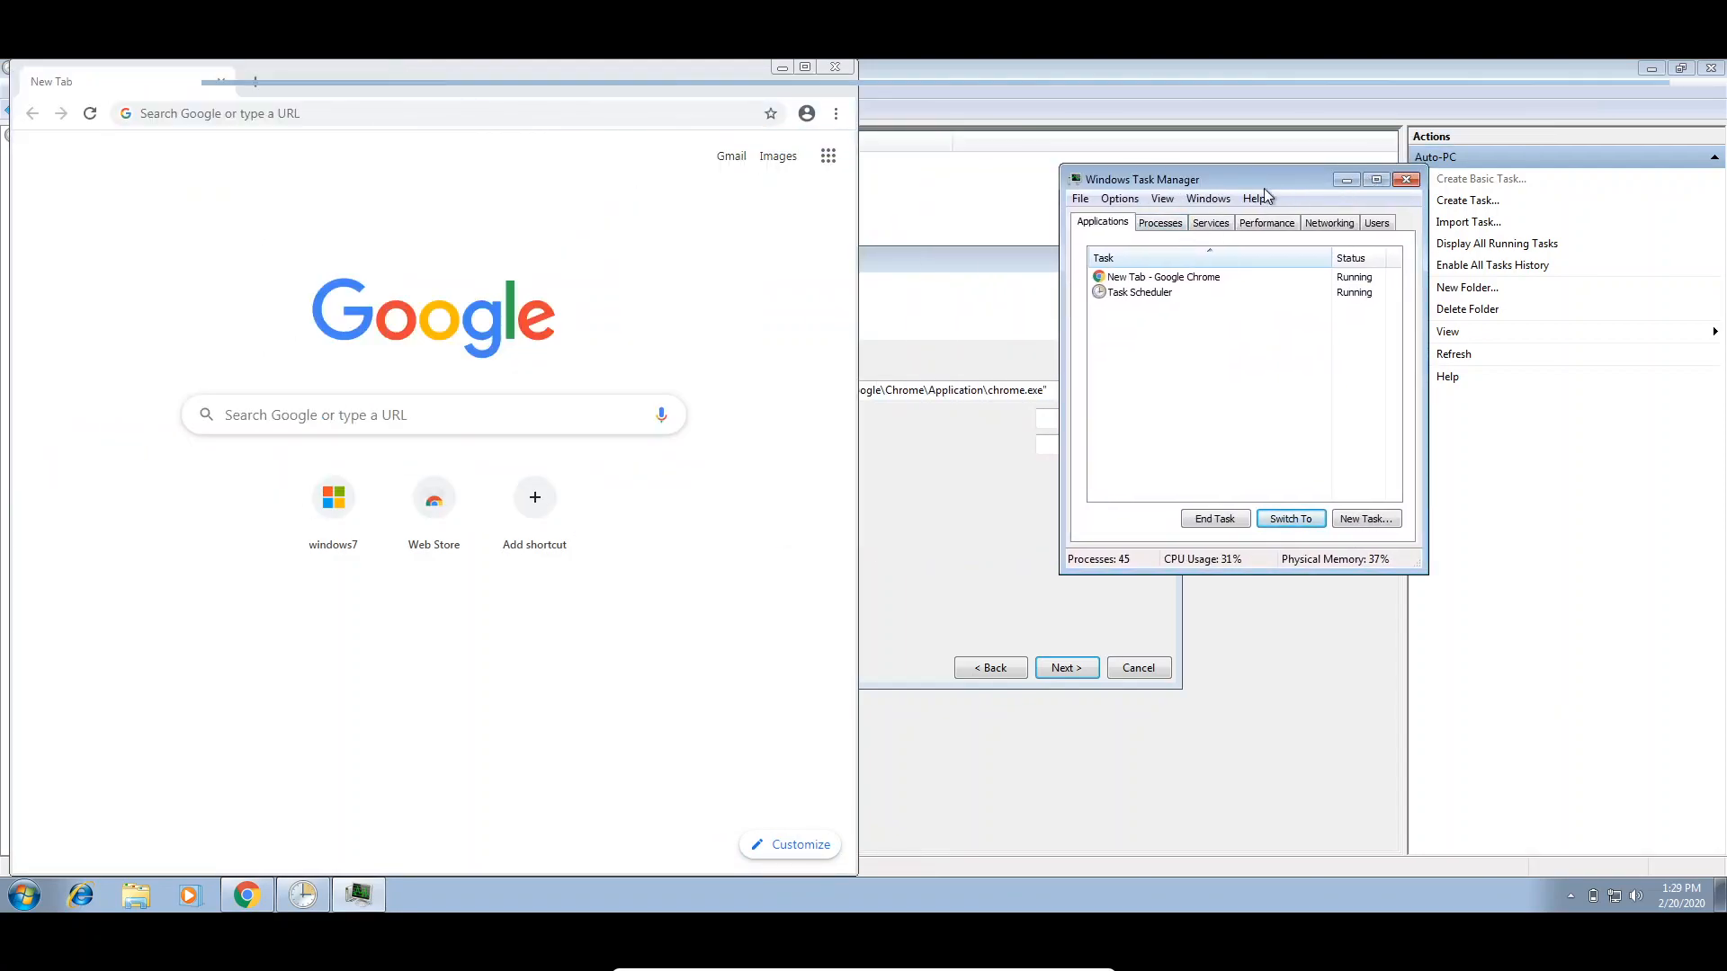
pyautogui.doubleClick(1287, 184)
pyautogui.click(1673, 70)
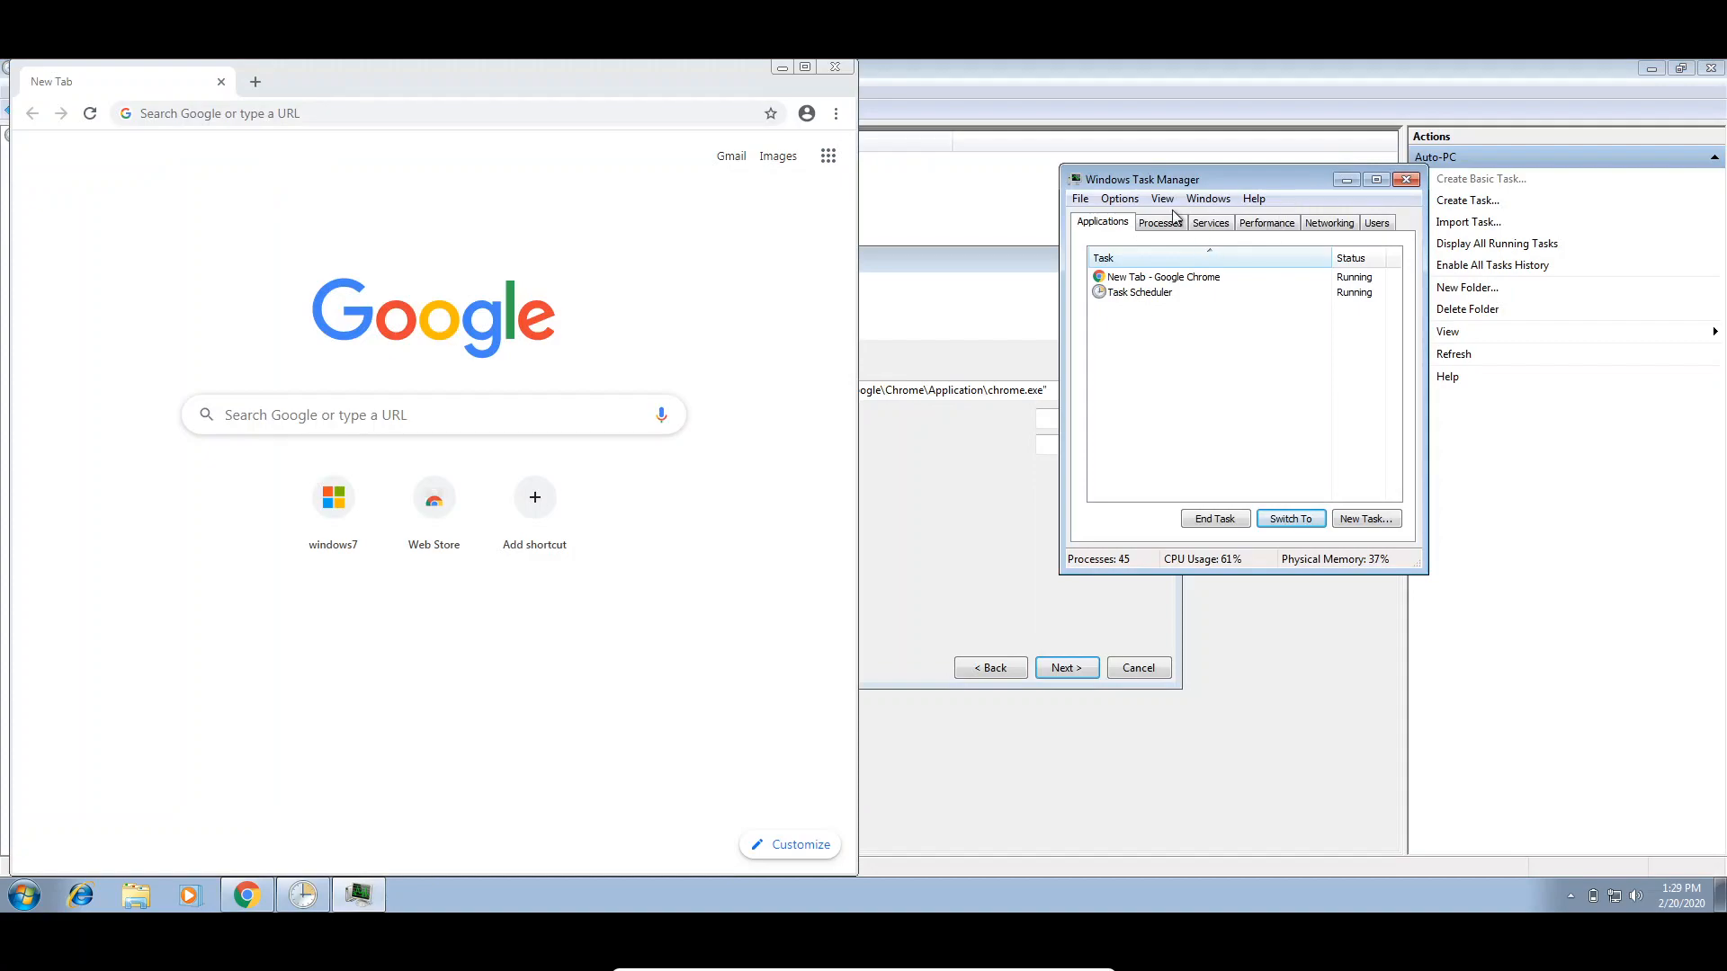
# Look through the running processes, services, applications and performance graphs in Task Manager
pyautogui.click(1160, 222)
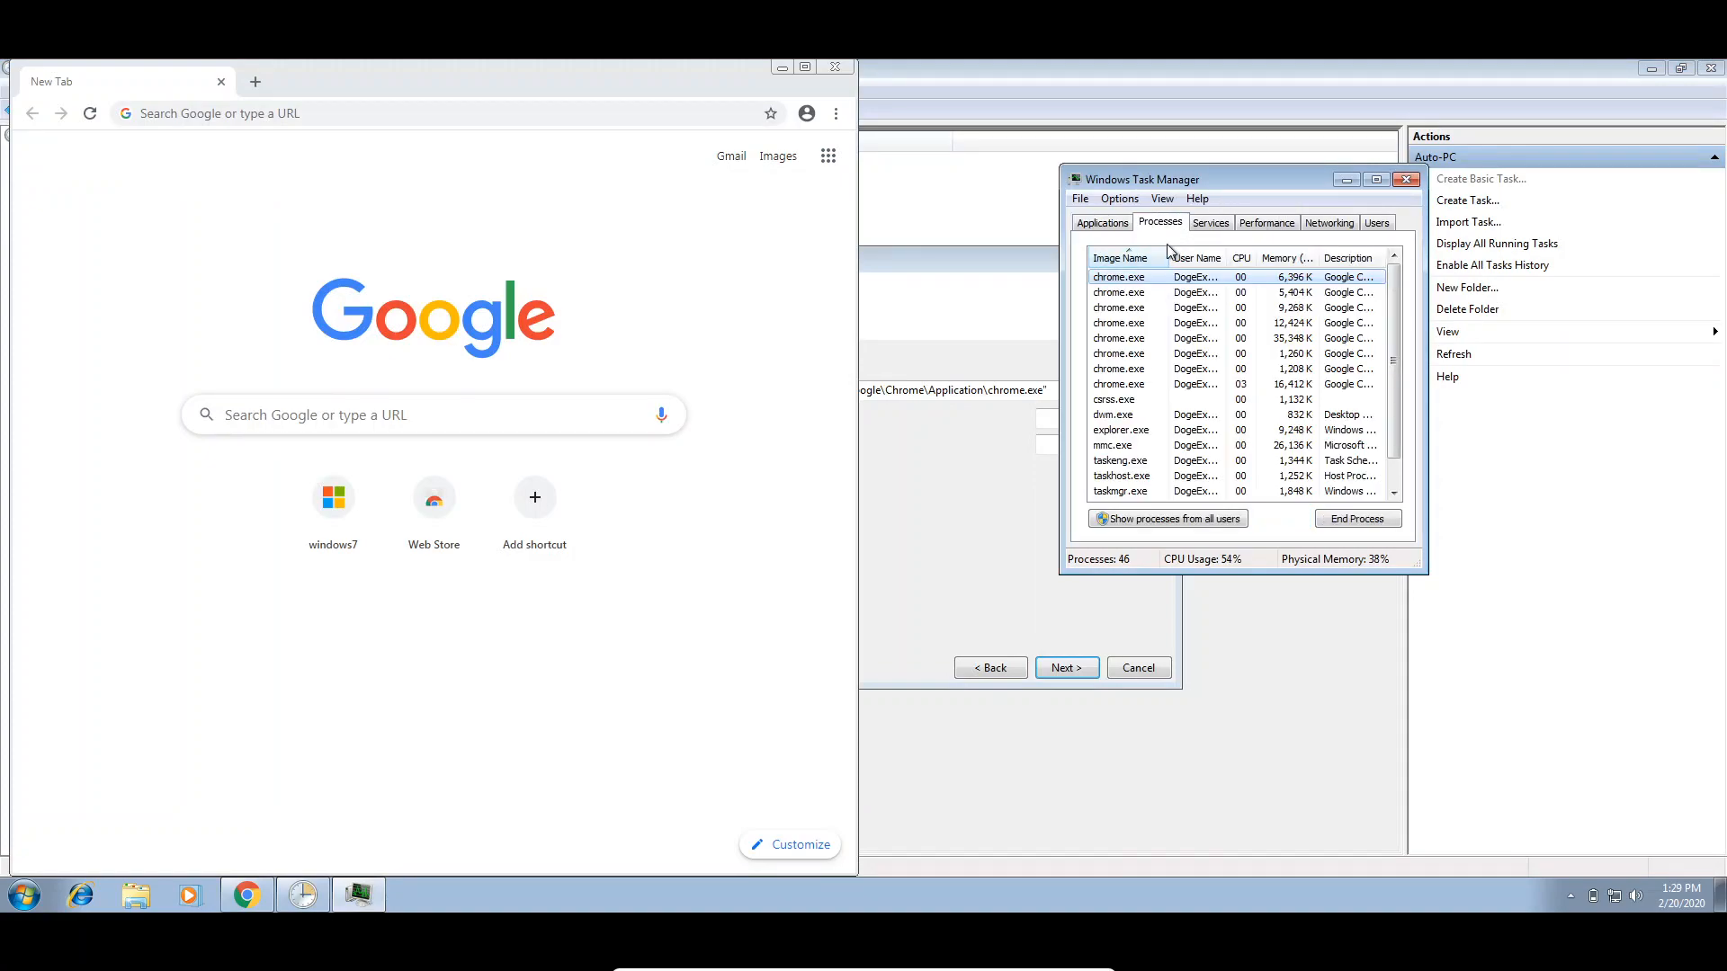
pyautogui.rightClick(1172, 249)
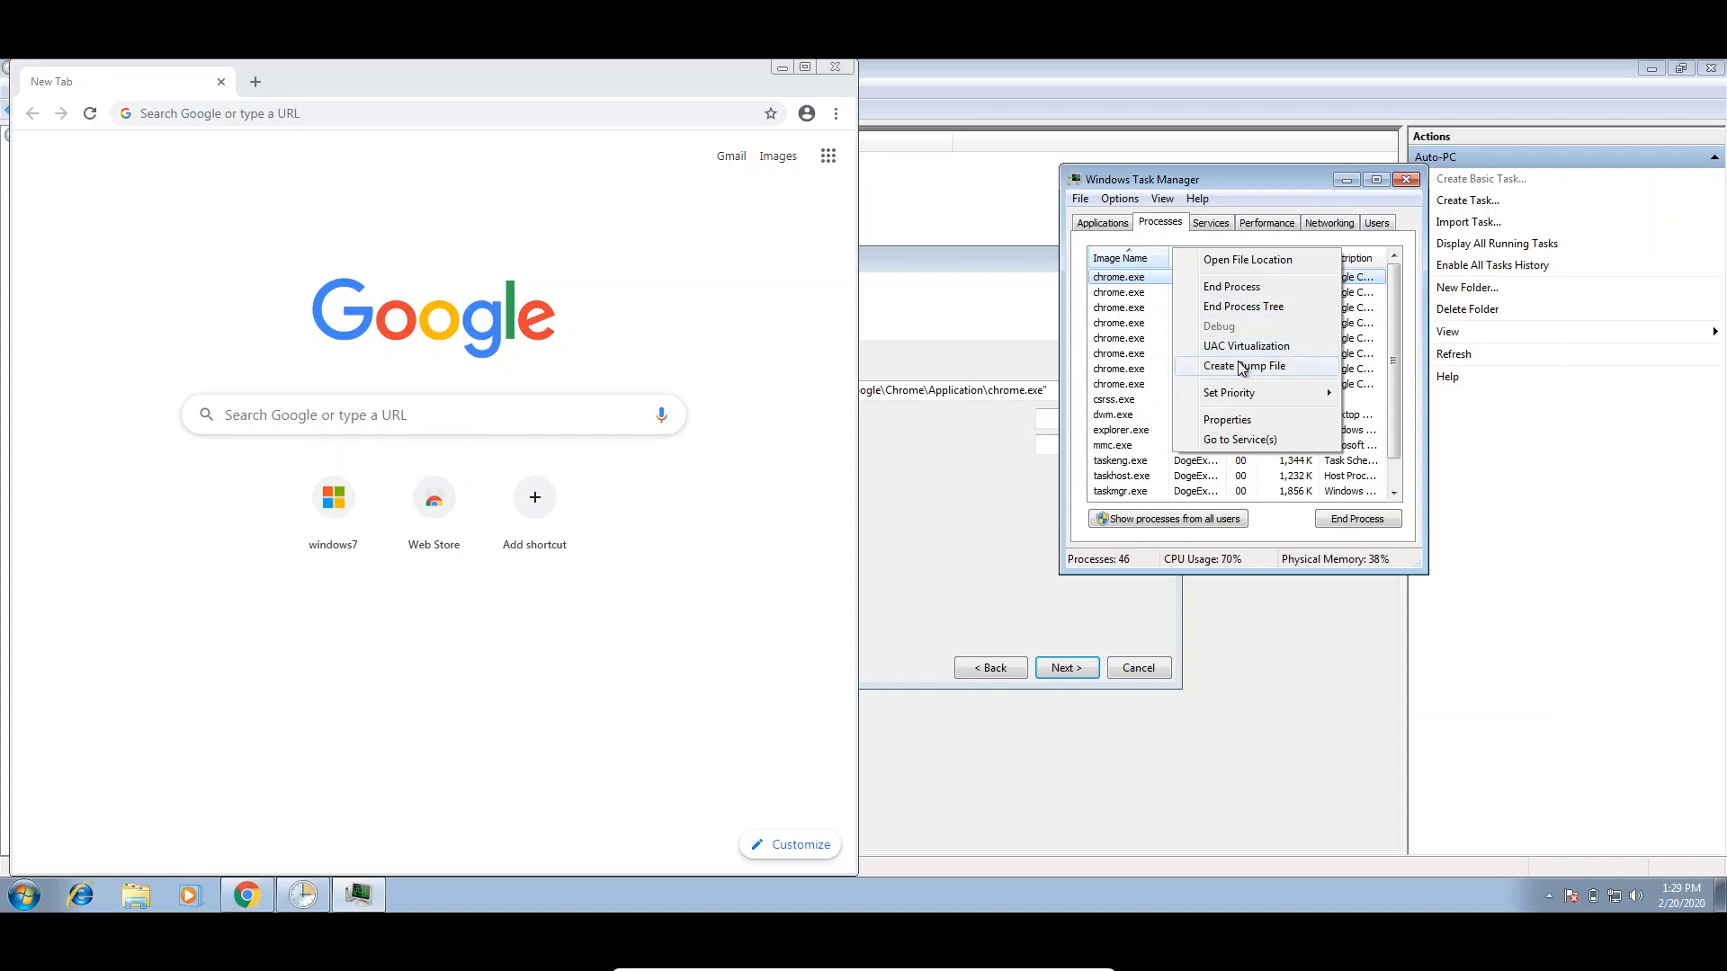
pyautogui.click(1152, 260)
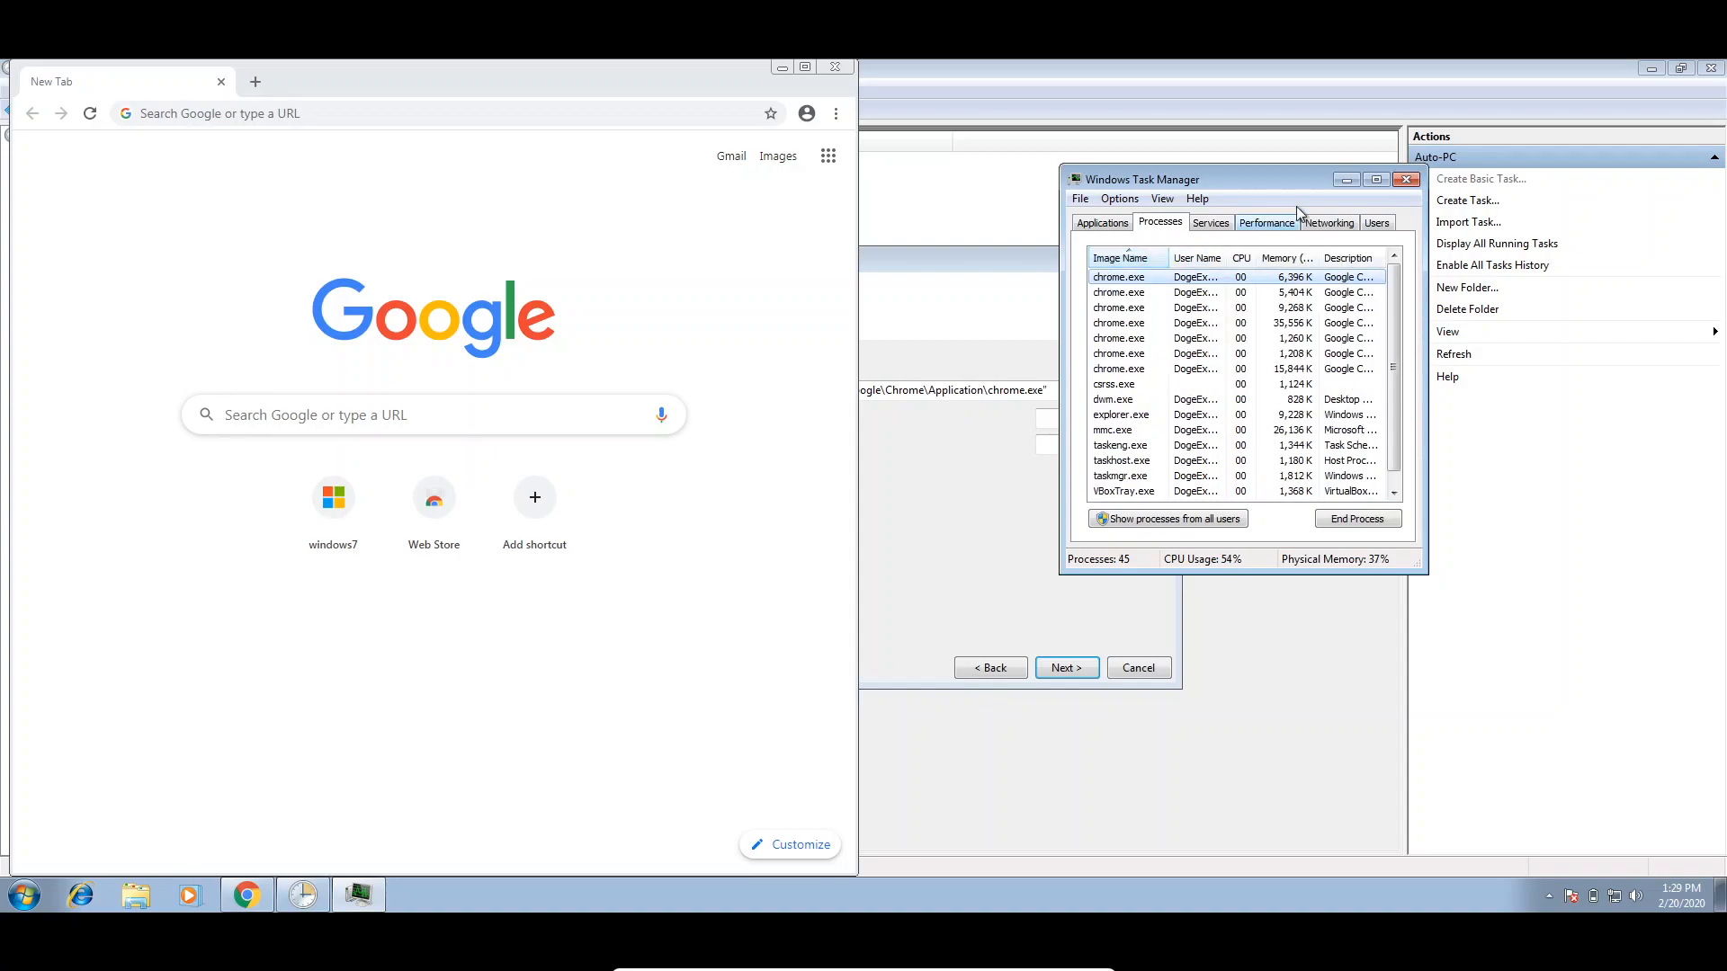
pyautogui.click(1209, 225)
pyautogui.click(1102, 224)
pyautogui.click(1160, 224)
pyautogui.click(1210, 224)
pyautogui.click(1266, 223)
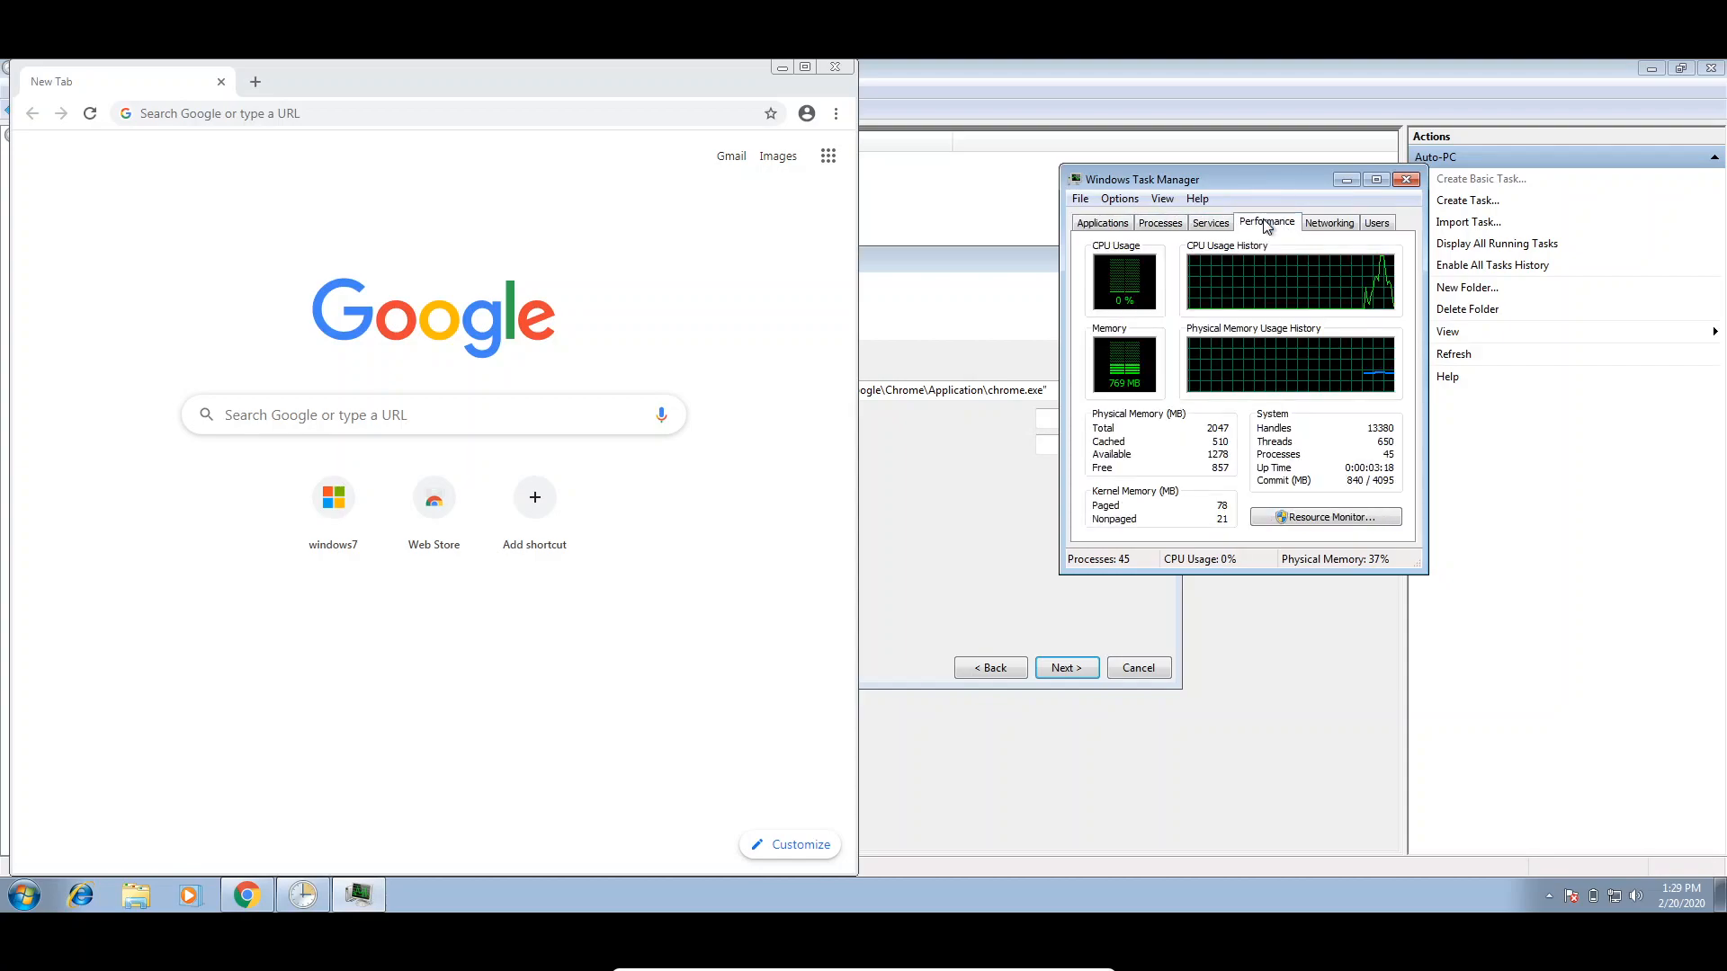
# Sort the services in Task Manager by PID in descending order
pyautogui.click(1214, 223)
pyautogui.click(1171, 259)
pyautogui.click(1171, 259)
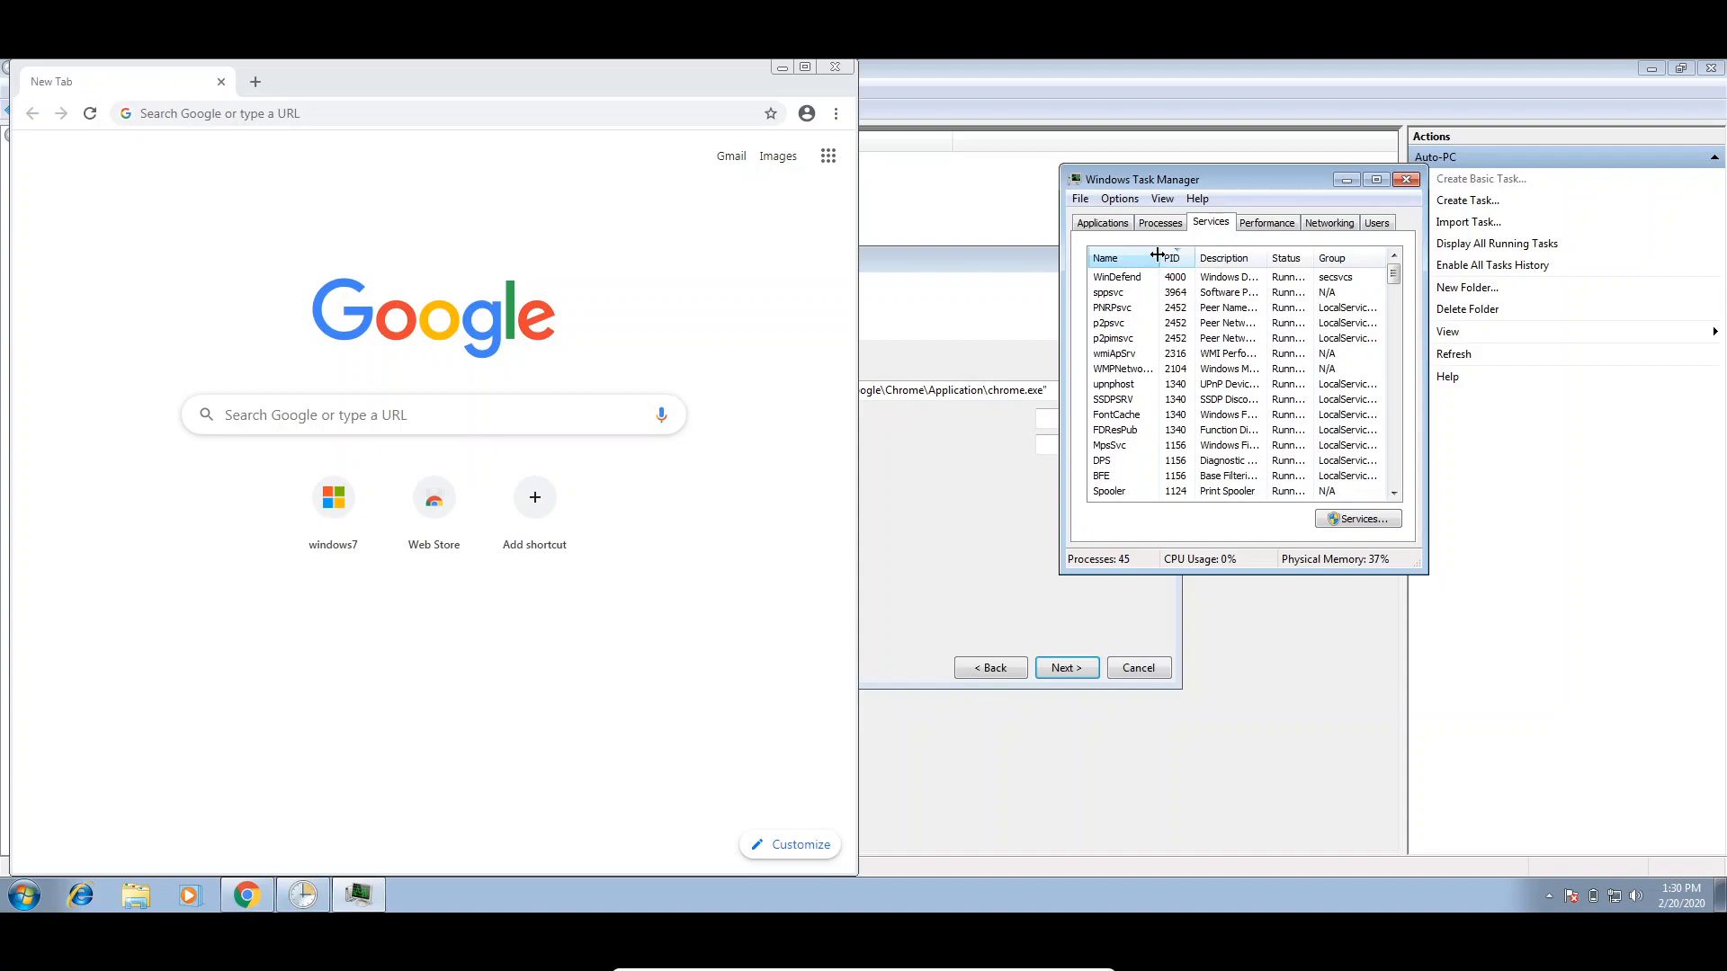
# Examine the performance, networking, users, processes and applications information in Task Manager
pyautogui.click(1266, 223)
pyautogui.click(1327, 225)
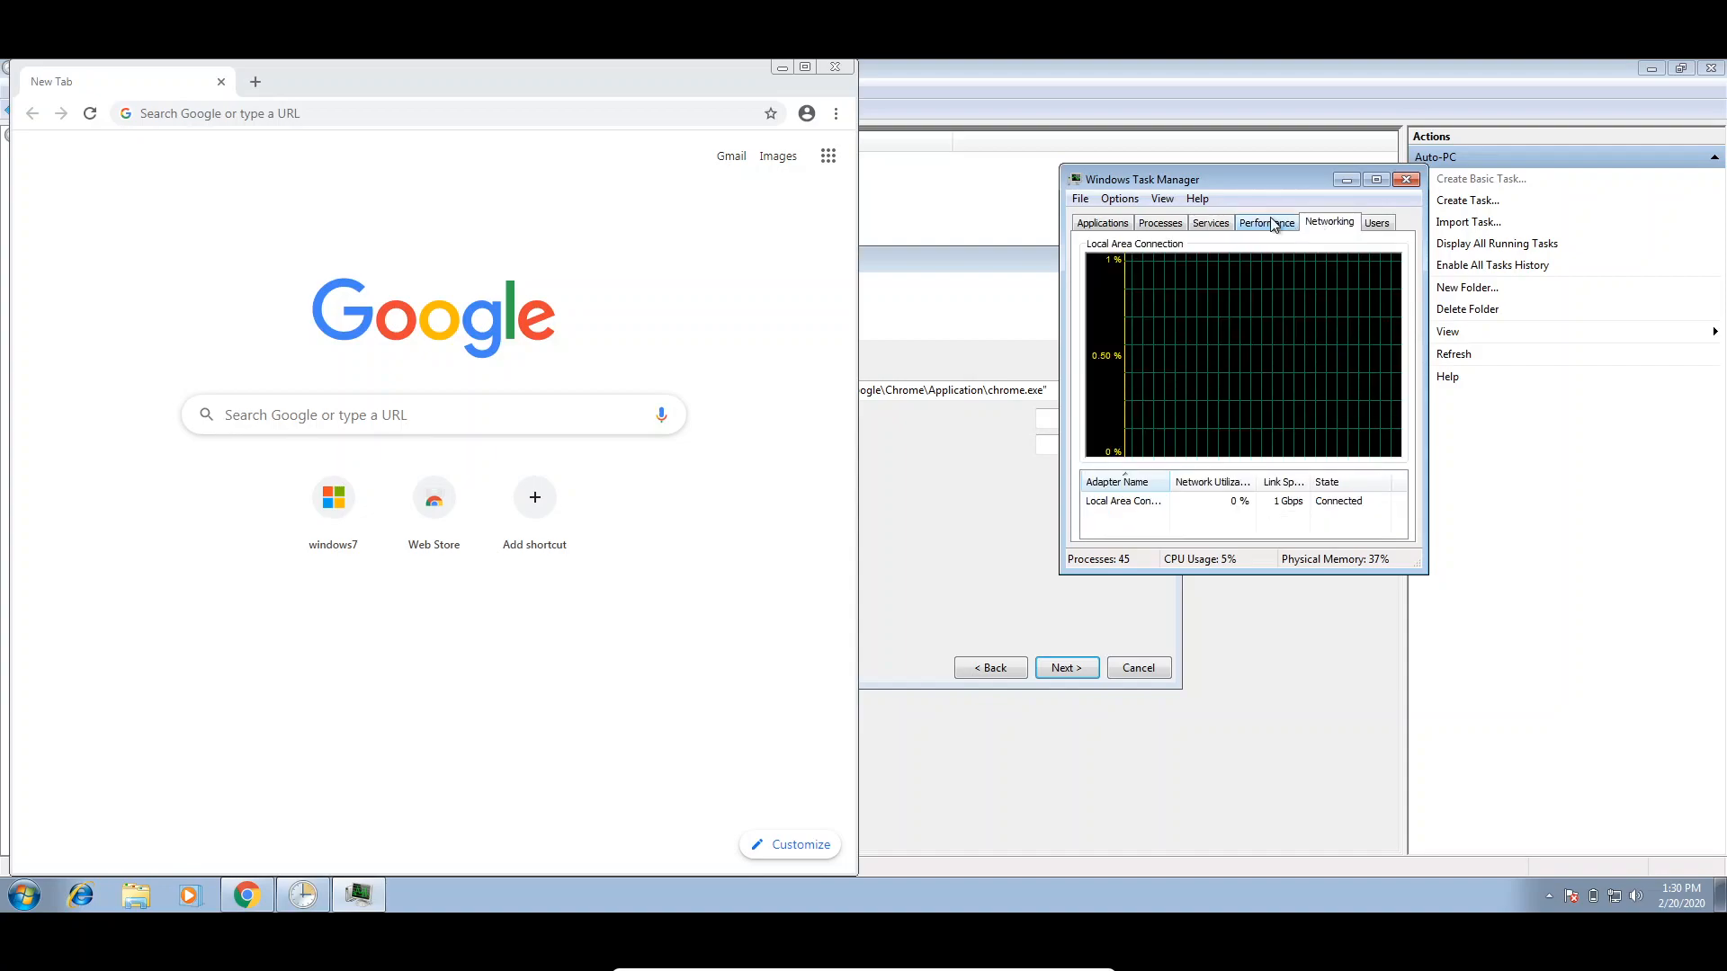
pyautogui.click(1376, 223)
pyautogui.click(1165, 225)
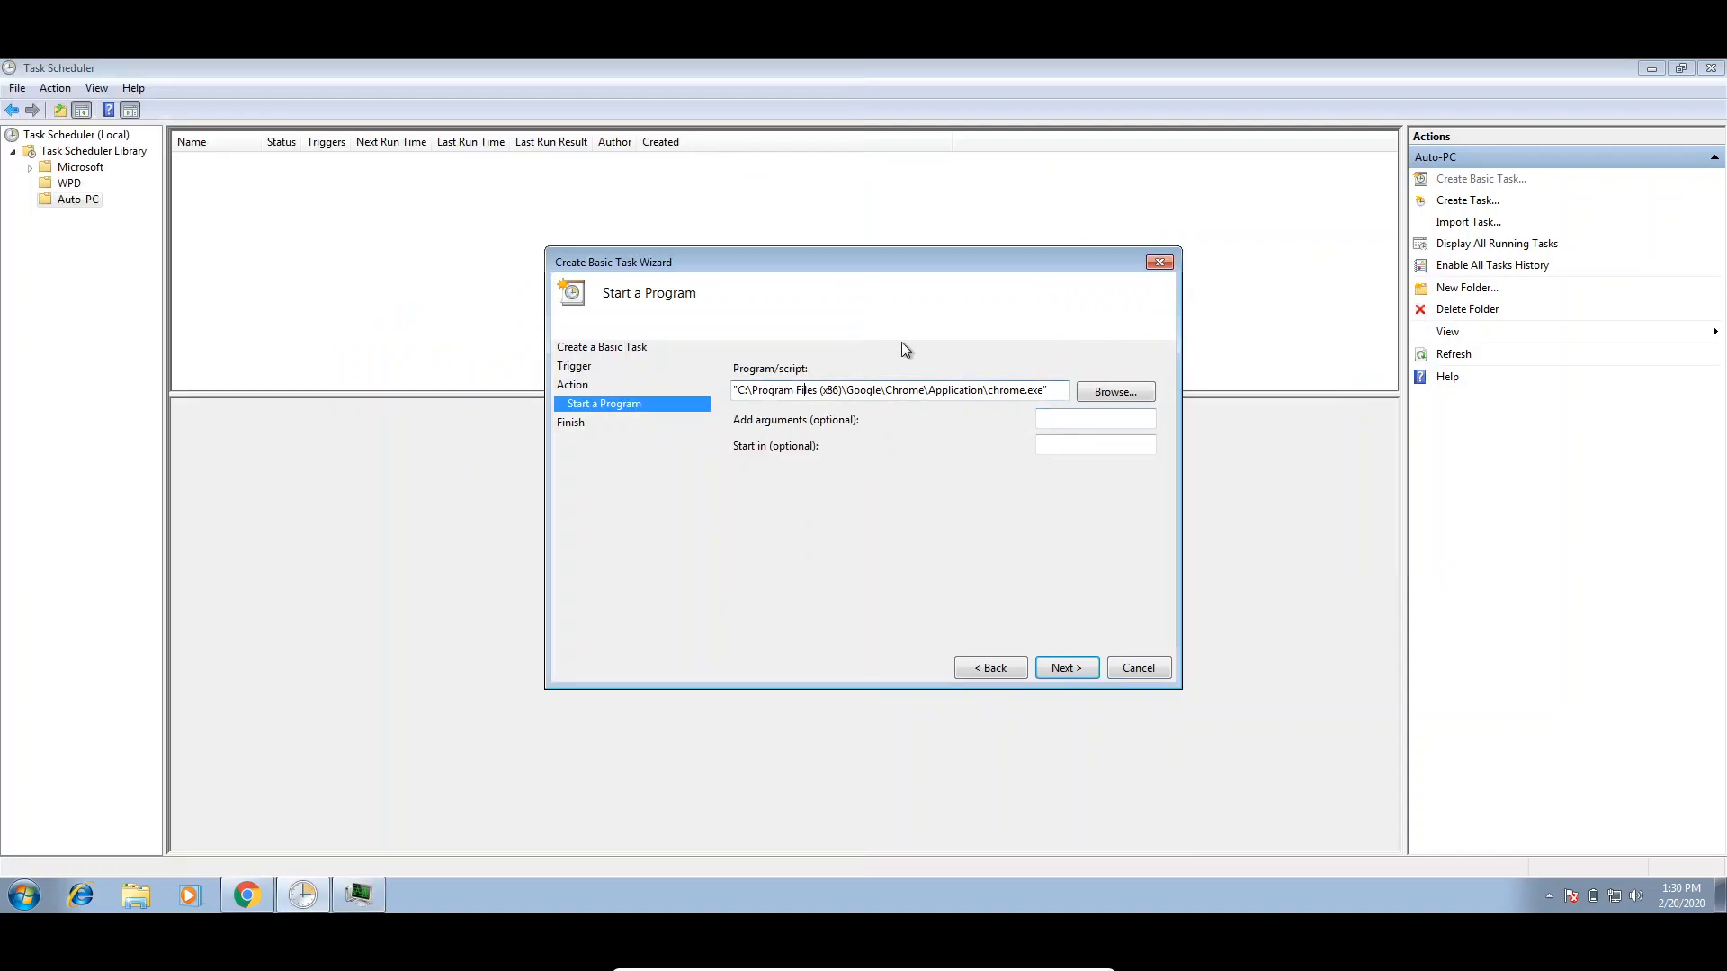
pyautogui.click(381, 884)
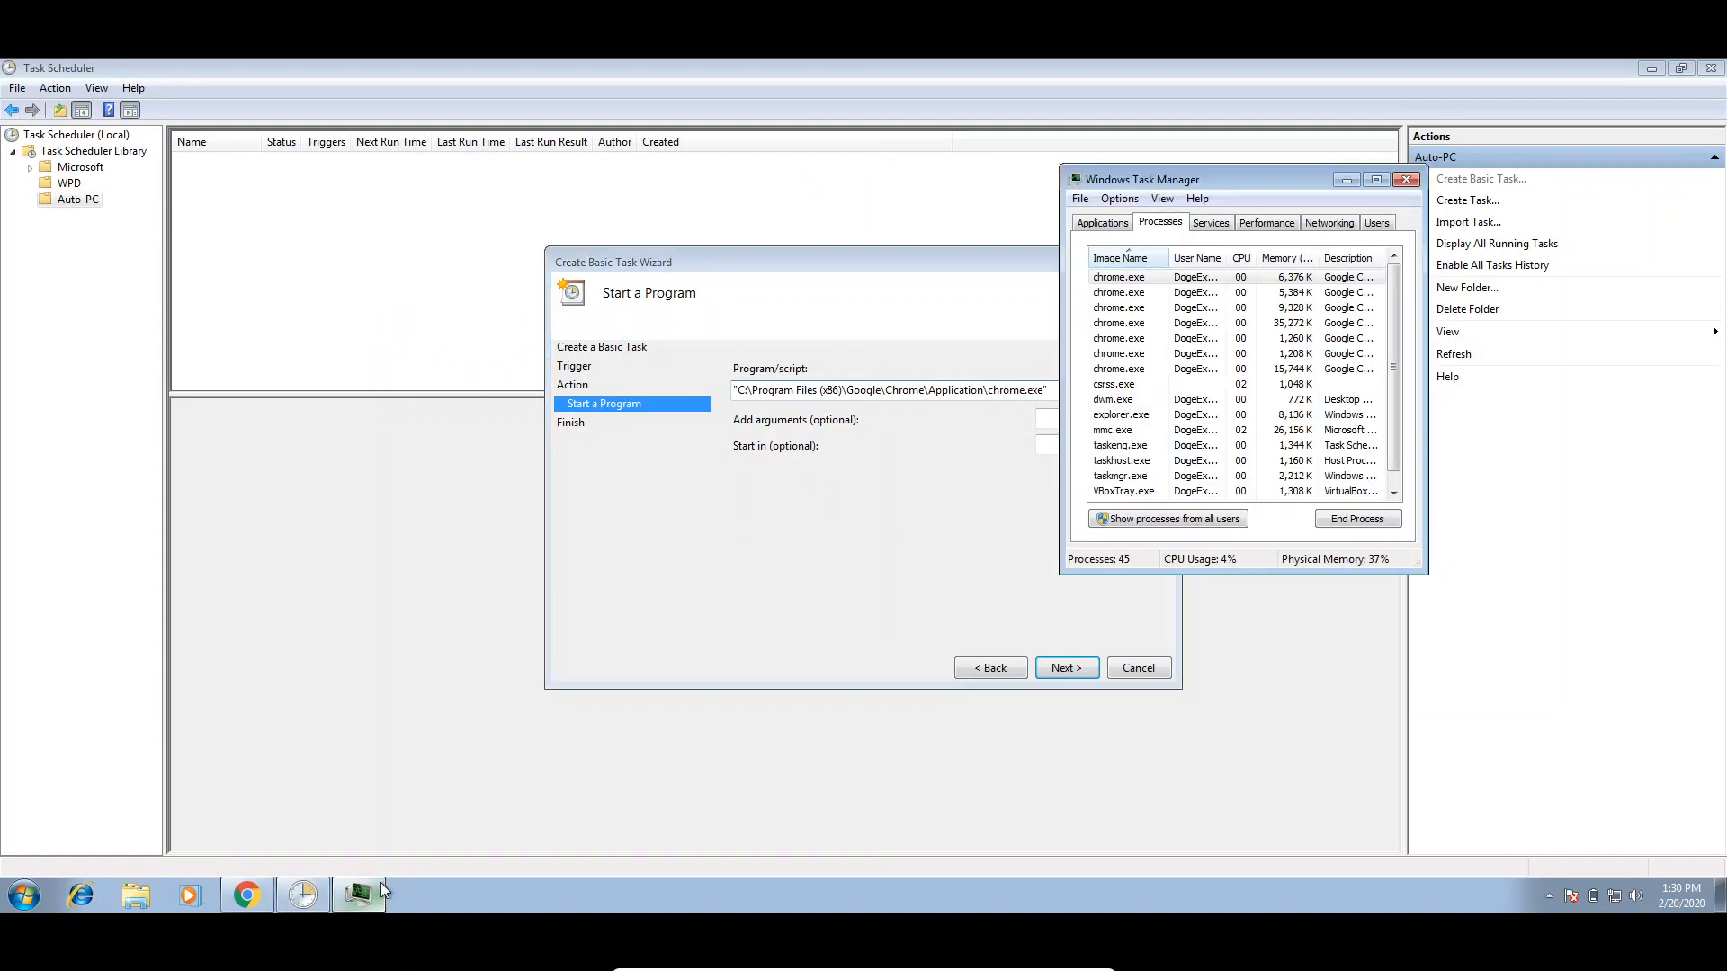
pyautogui.click(1374, 223)
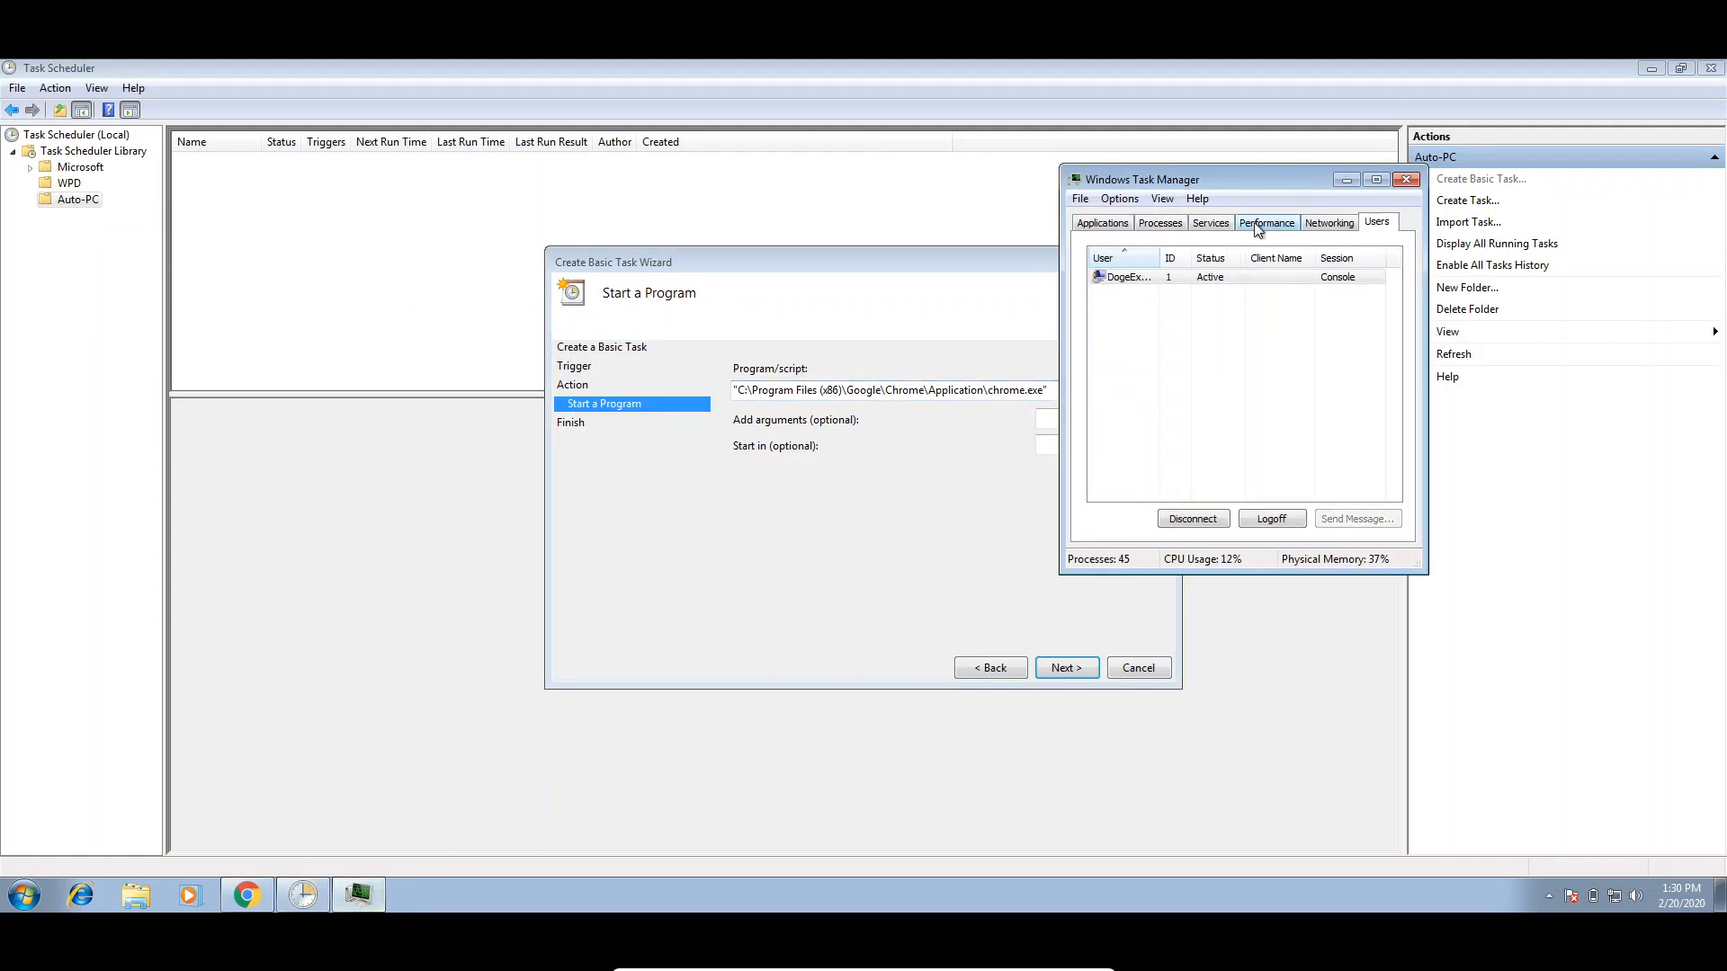
pyautogui.click(1103, 222)
pyautogui.click(1161, 199)
pyautogui.click(1162, 199)
# Open Task Manager's prompt for running a new task, dismiss it and close Task Manager
pyautogui.click(1119, 200)
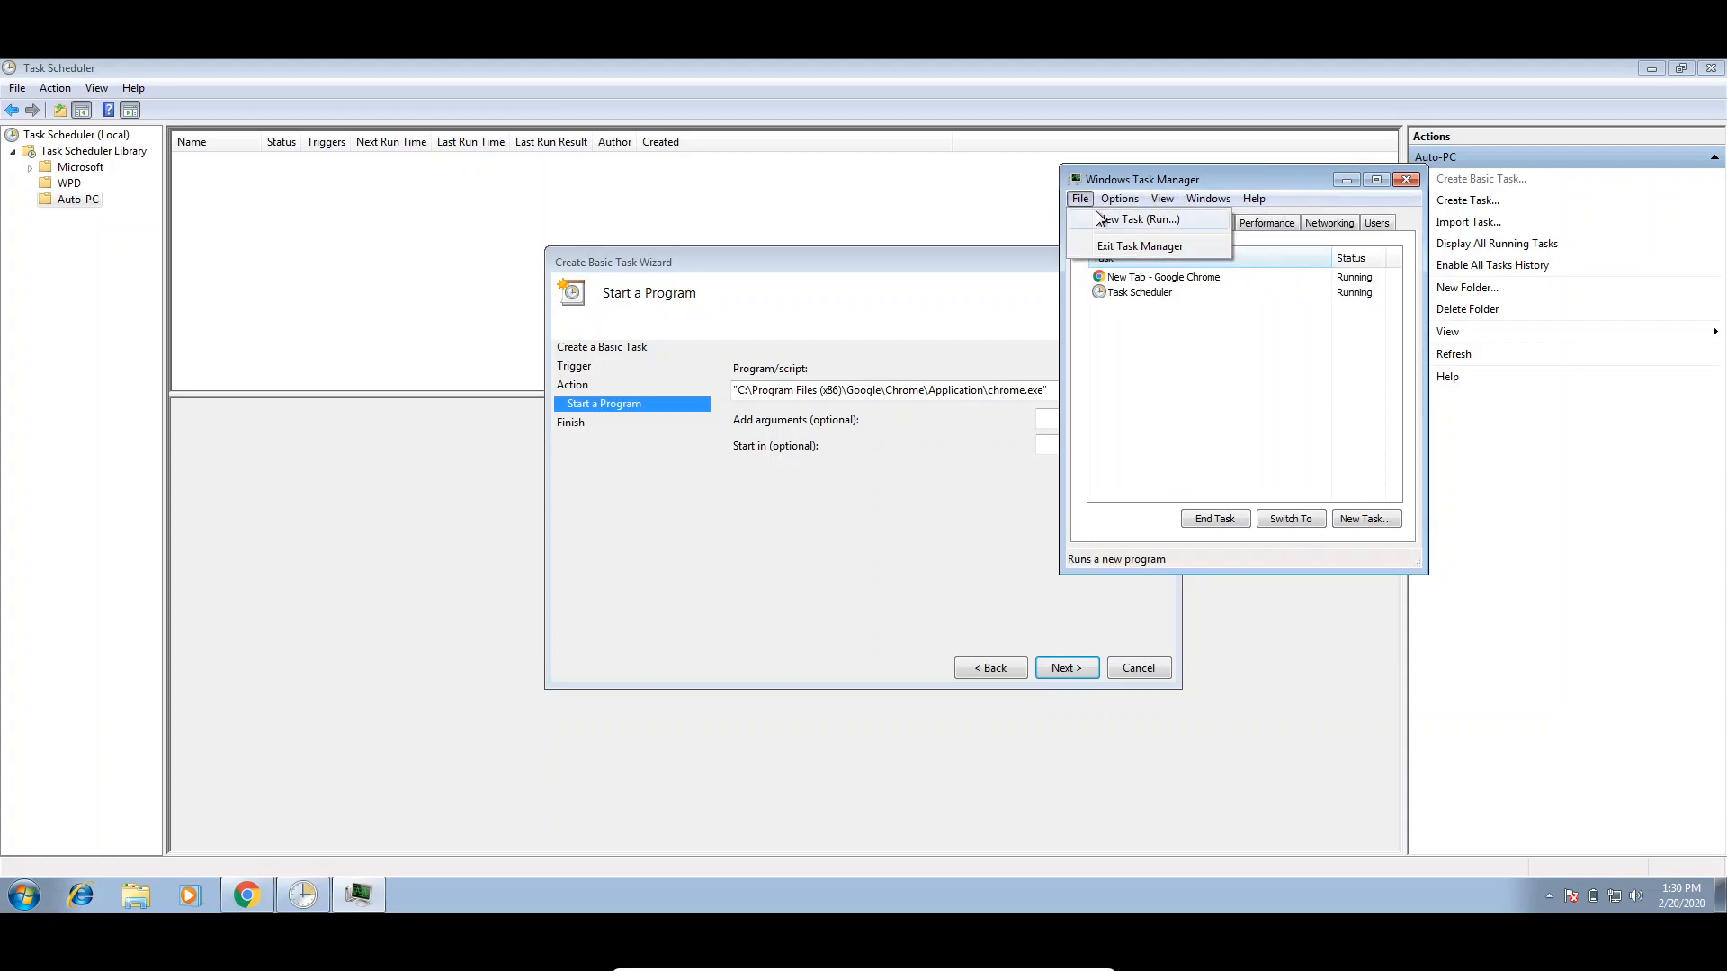
pyautogui.click(1111, 221)
pyautogui.click(1410, 308)
pyautogui.click(1410, 309)
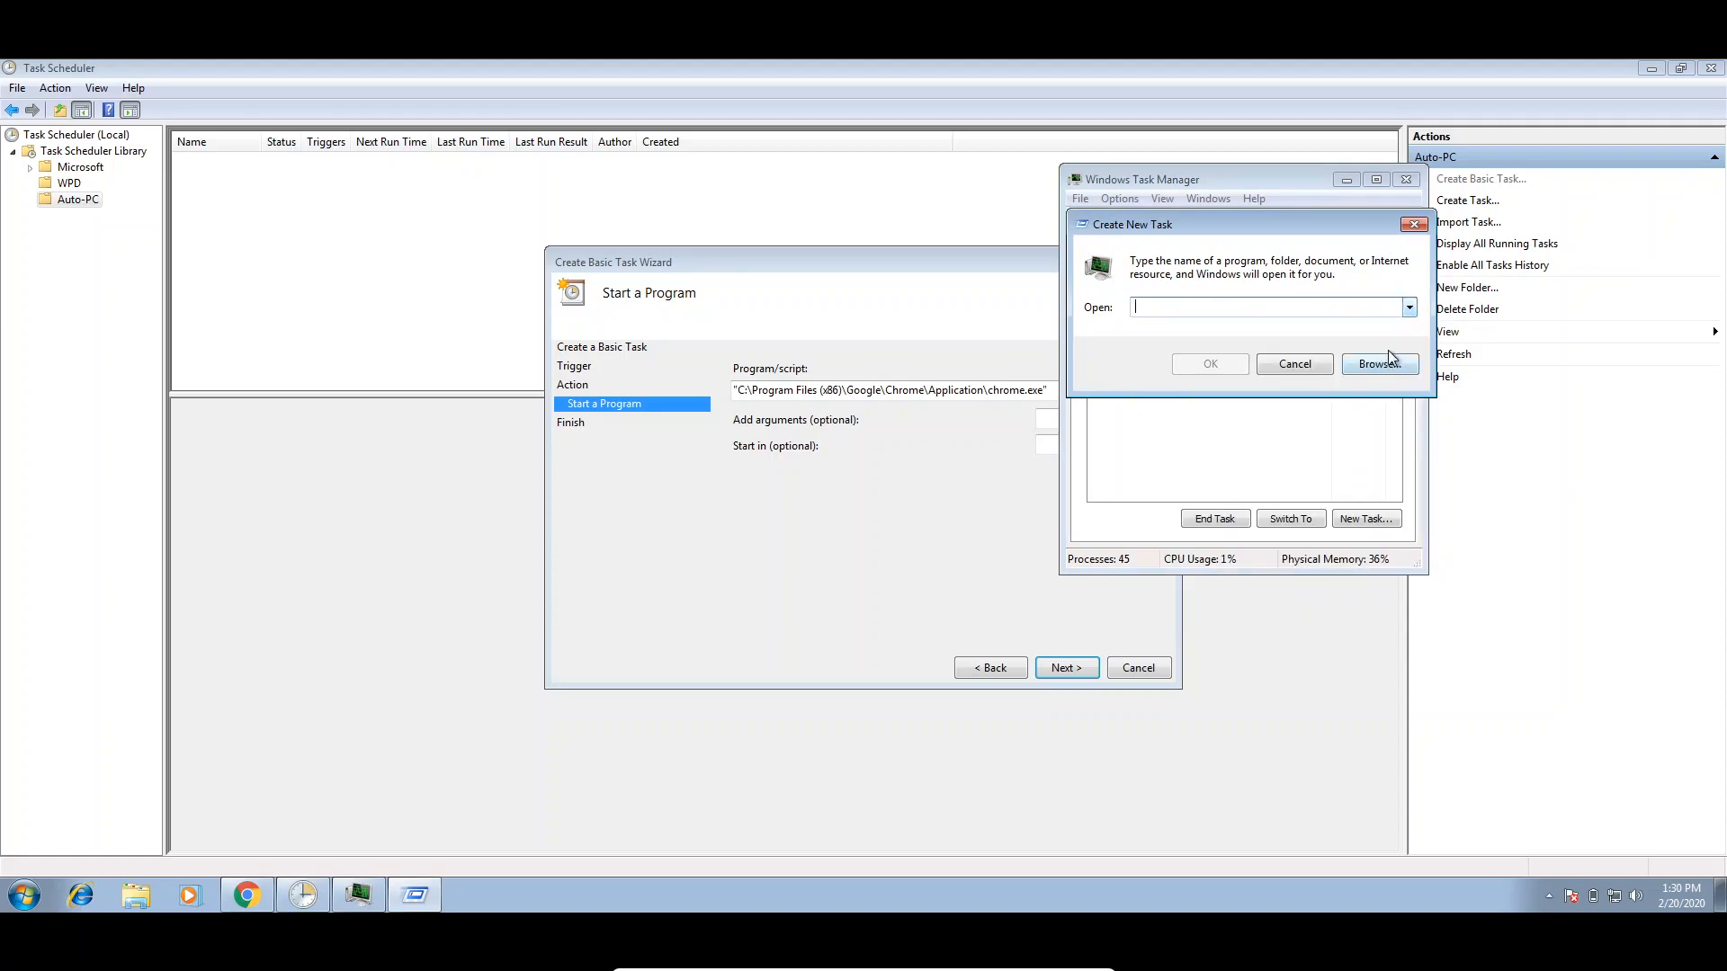
pyautogui.click(1414, 224)
pyautogui.click(1407, 180)
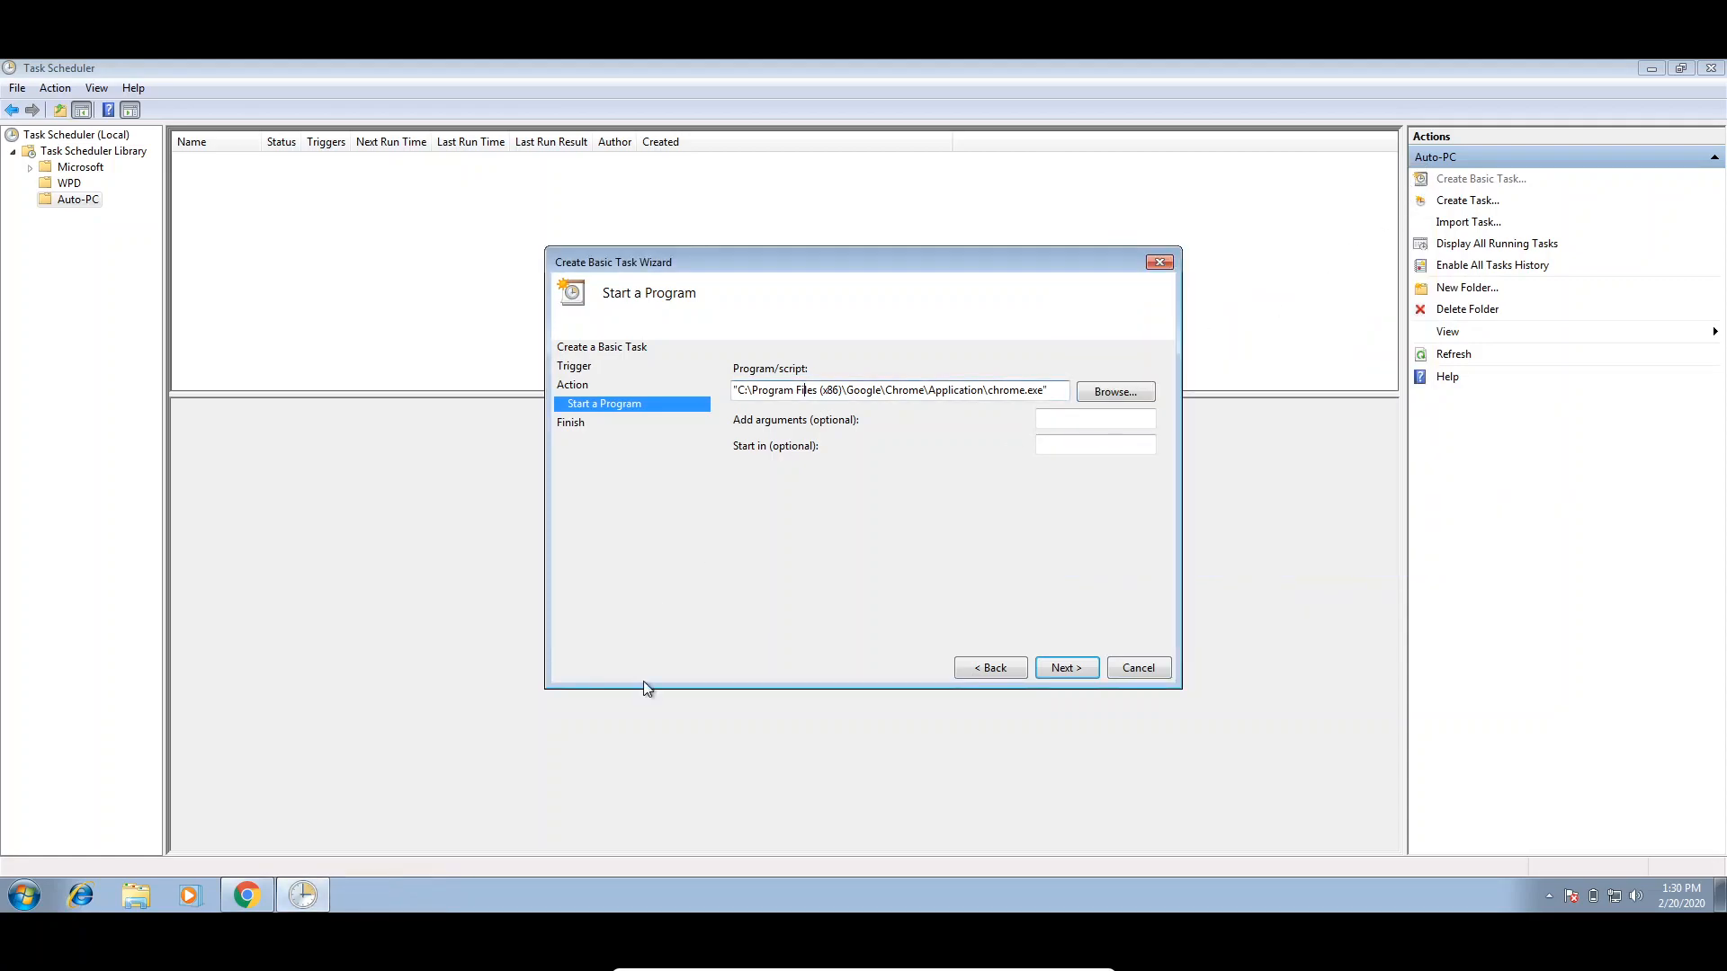
# Finish creating the StartupChrome task, with the option to open its Properties dialog on completion enabled
pyautogui.moveTo(793, 390); pyautogui.dragTo(983, 390)
pyautogui.click(998, 385)
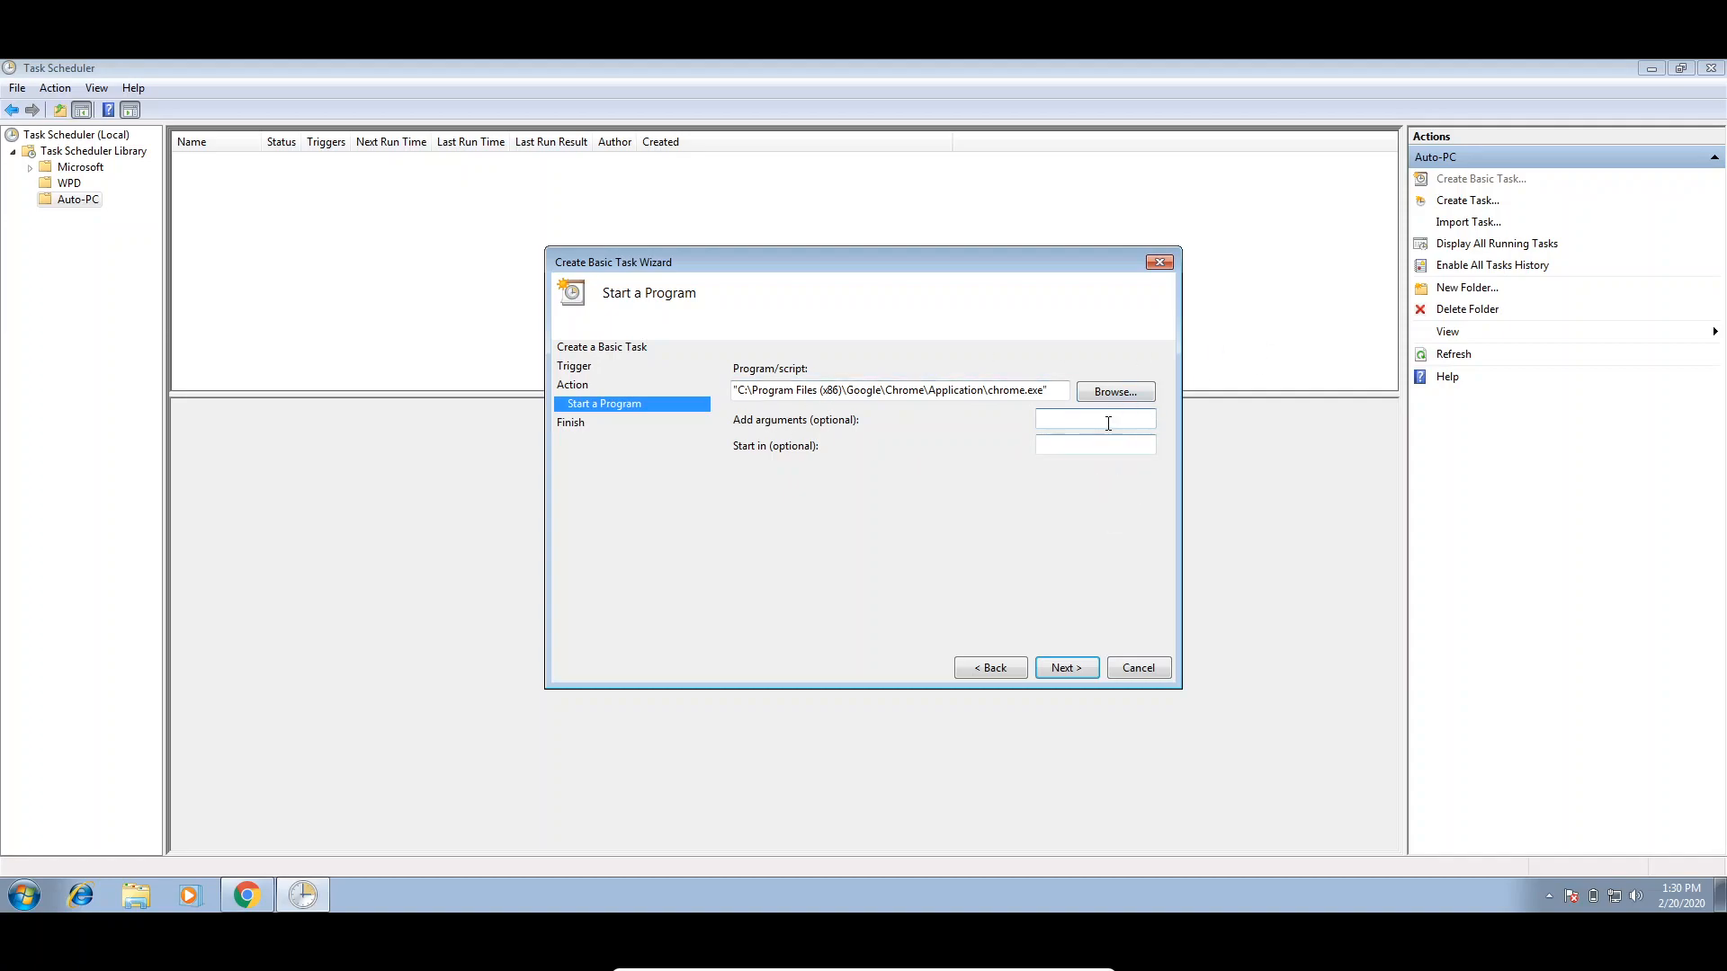
pyautogui.click(1077, 667)
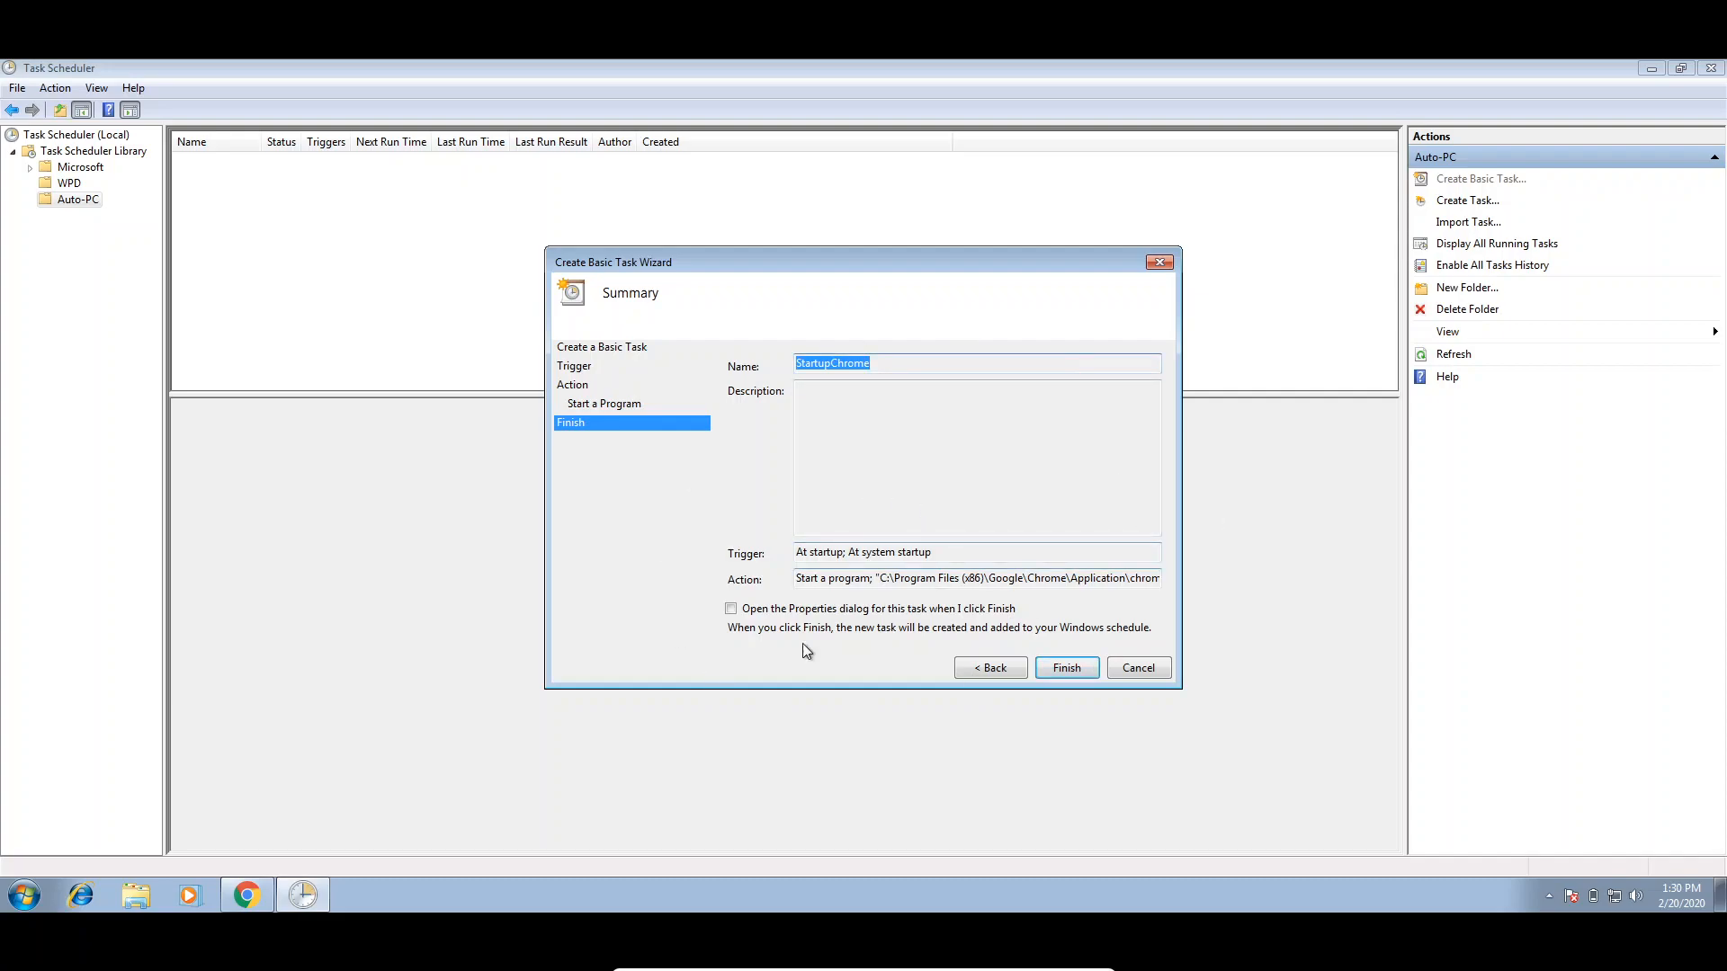
pyautogui.click(993, 668)
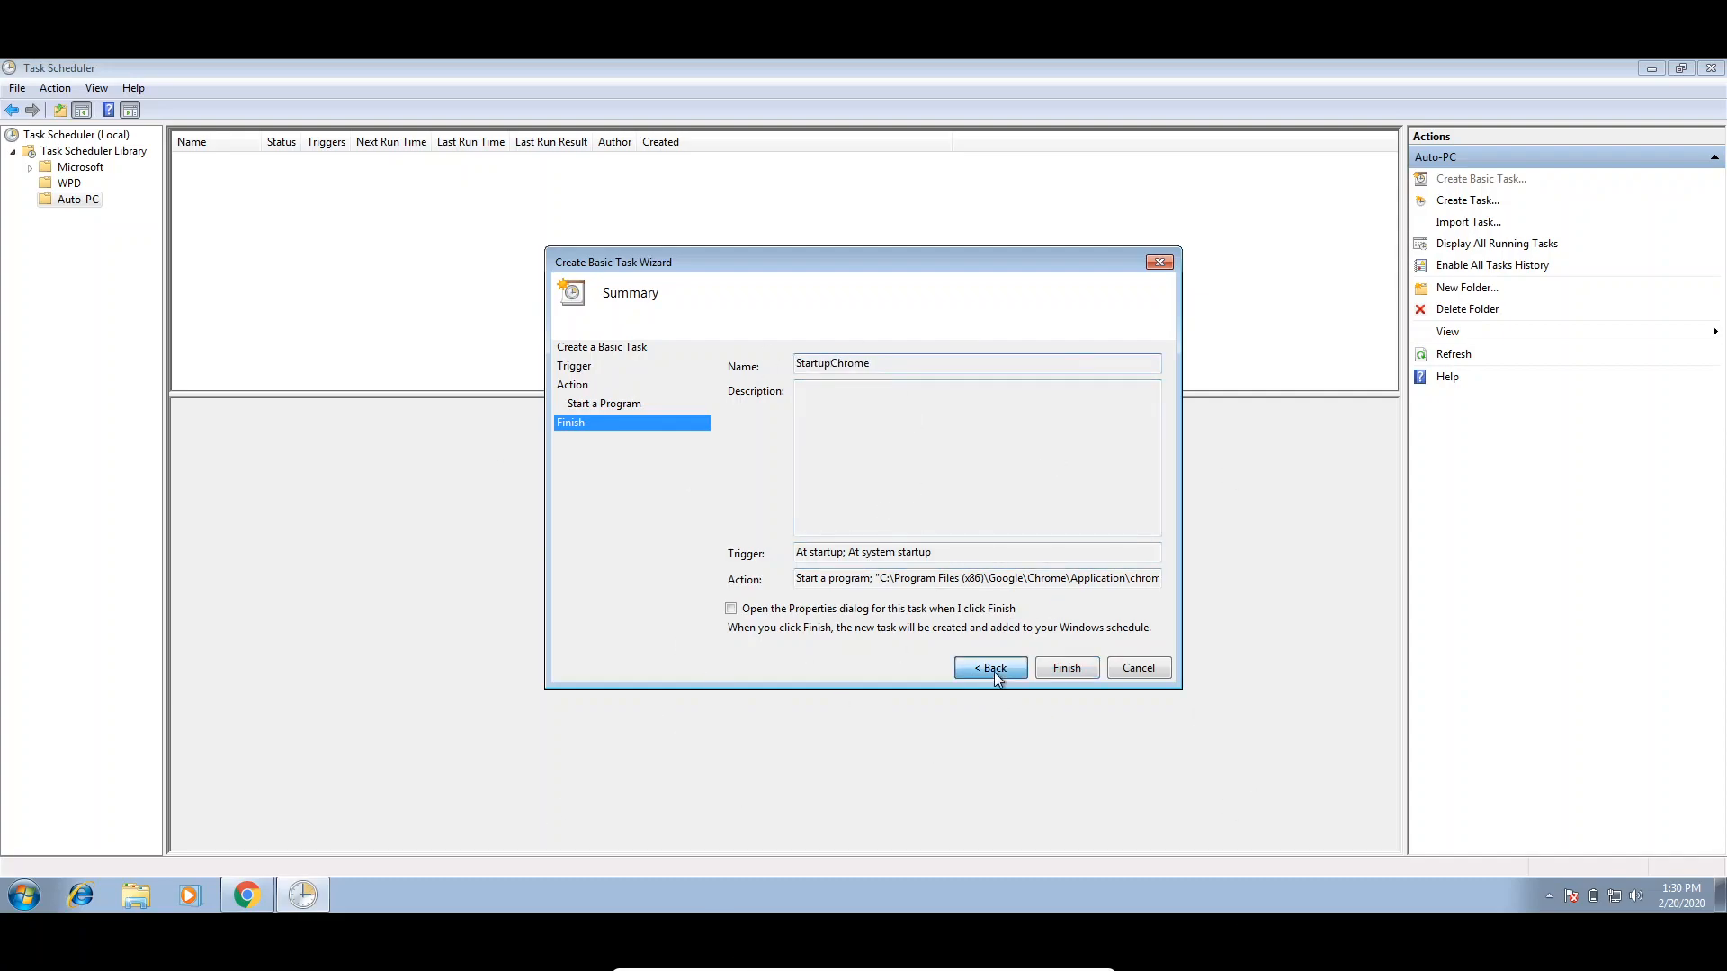
pyautogui.click(1066, 667)
pyautogui.click(774, 611)
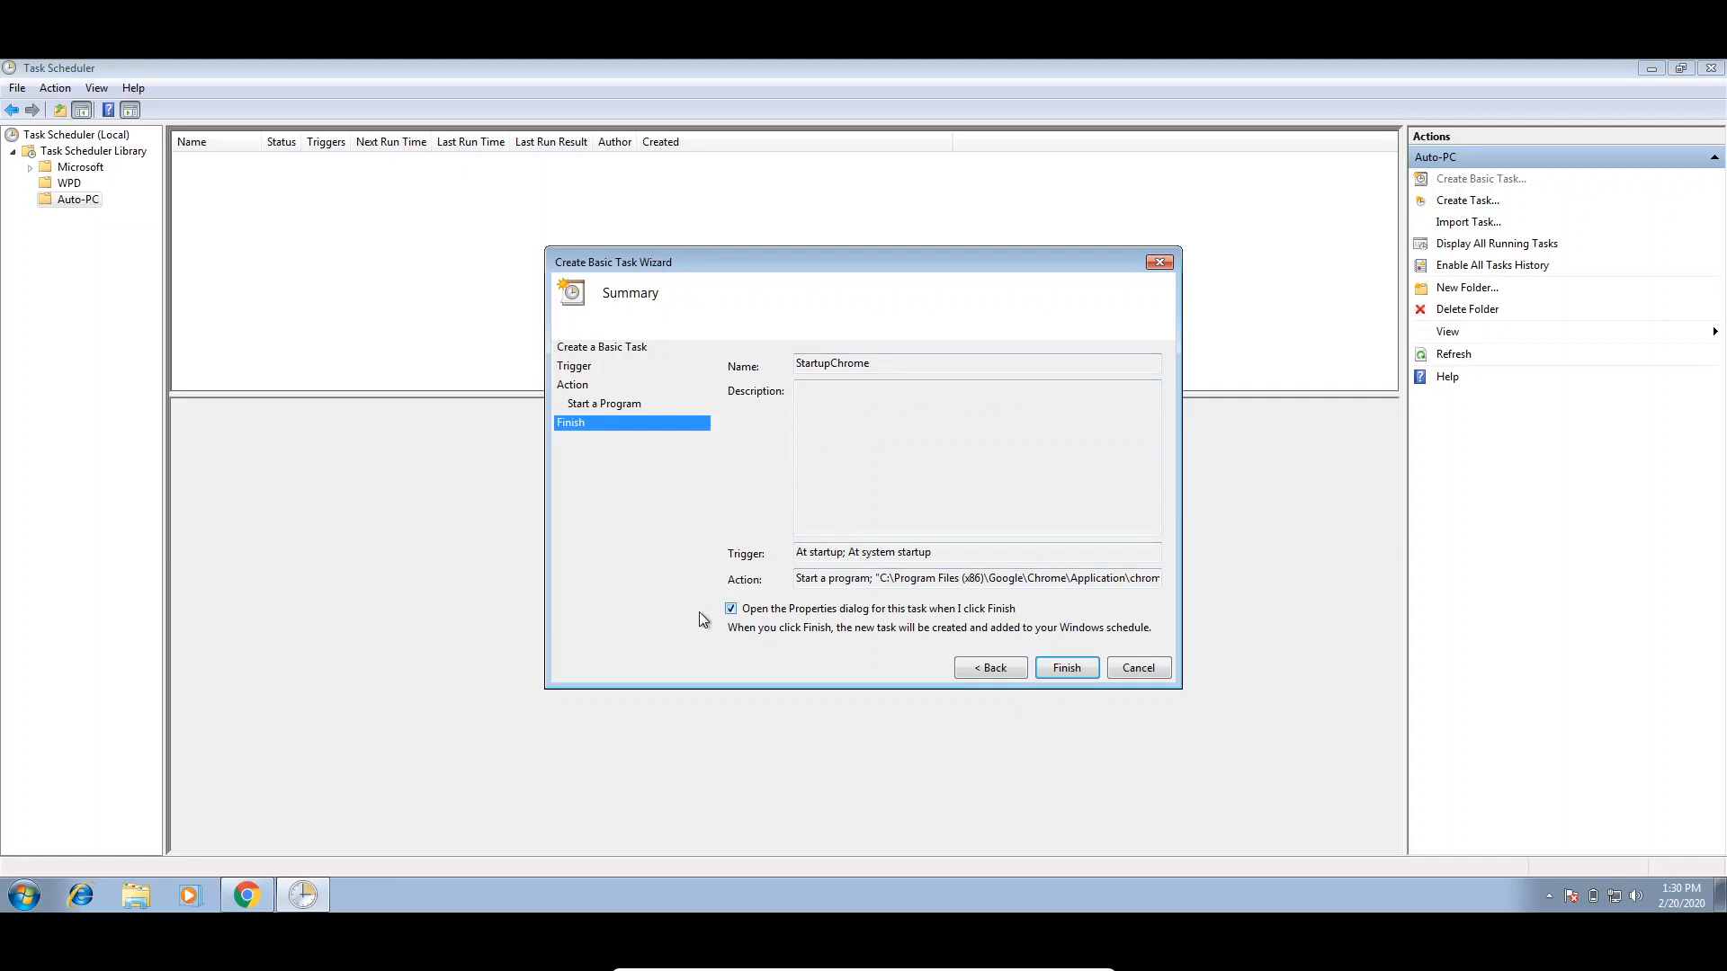
pyautogui.click(1052, 666)
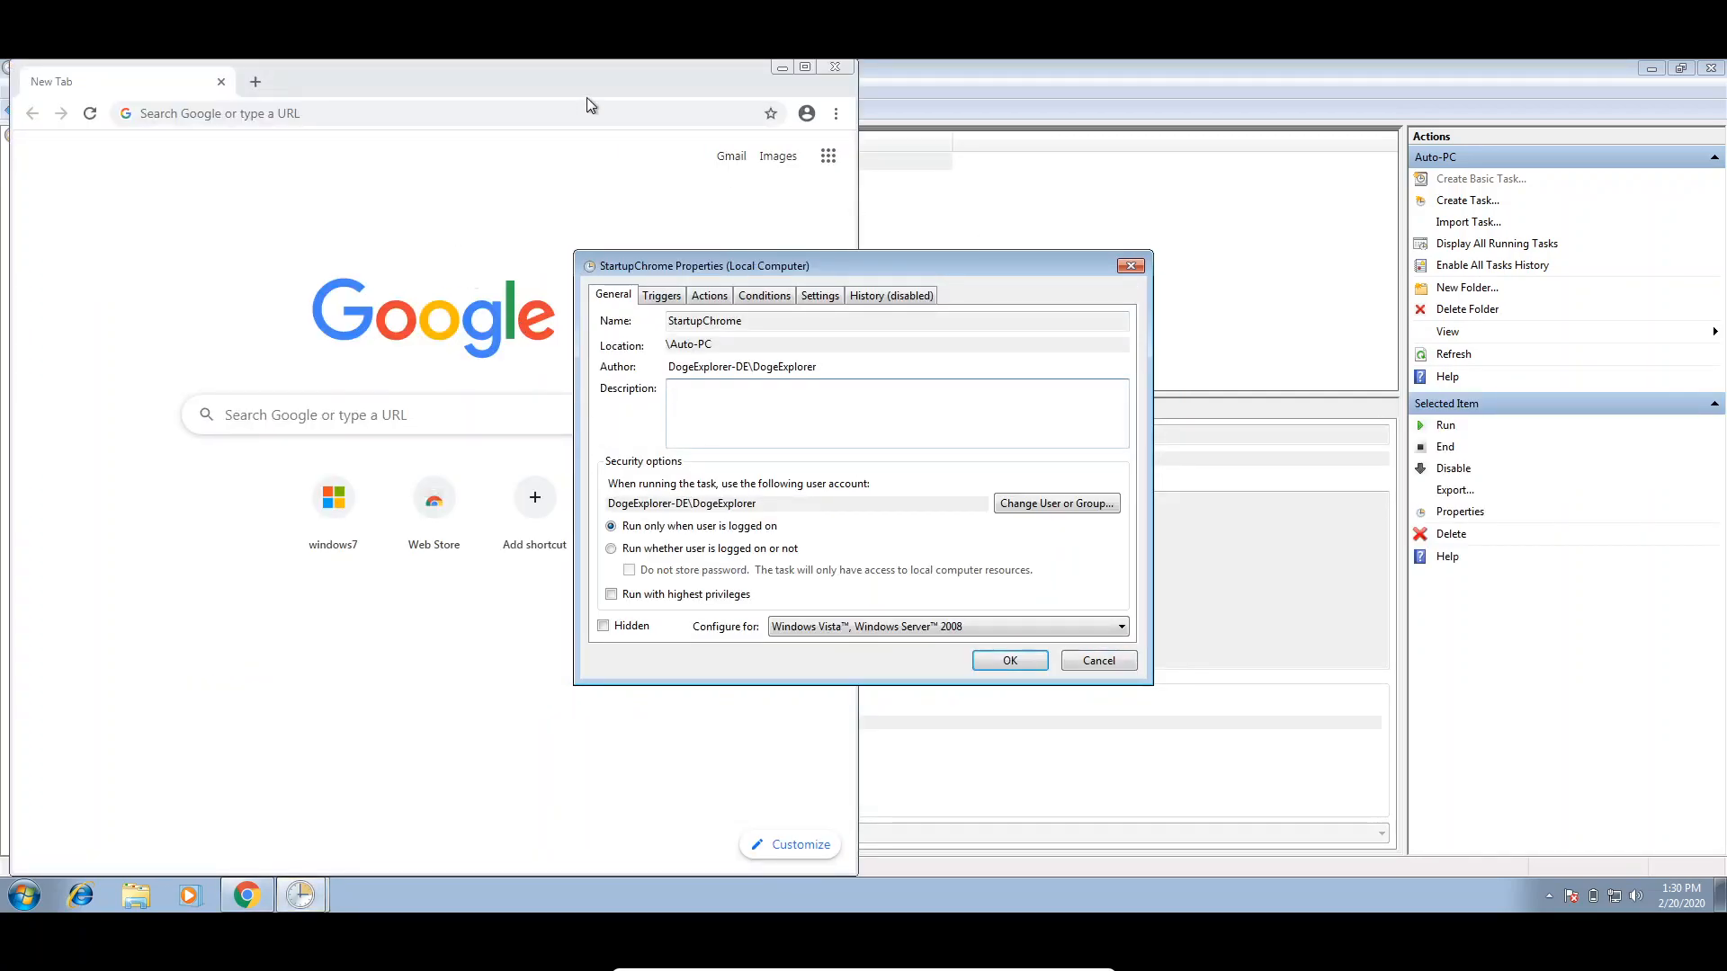
# With Chrome closed, describe the task as "It opens up chrome tab whenever you turn on your PC" and run it under the users group
pyautogui.click(837, 68)
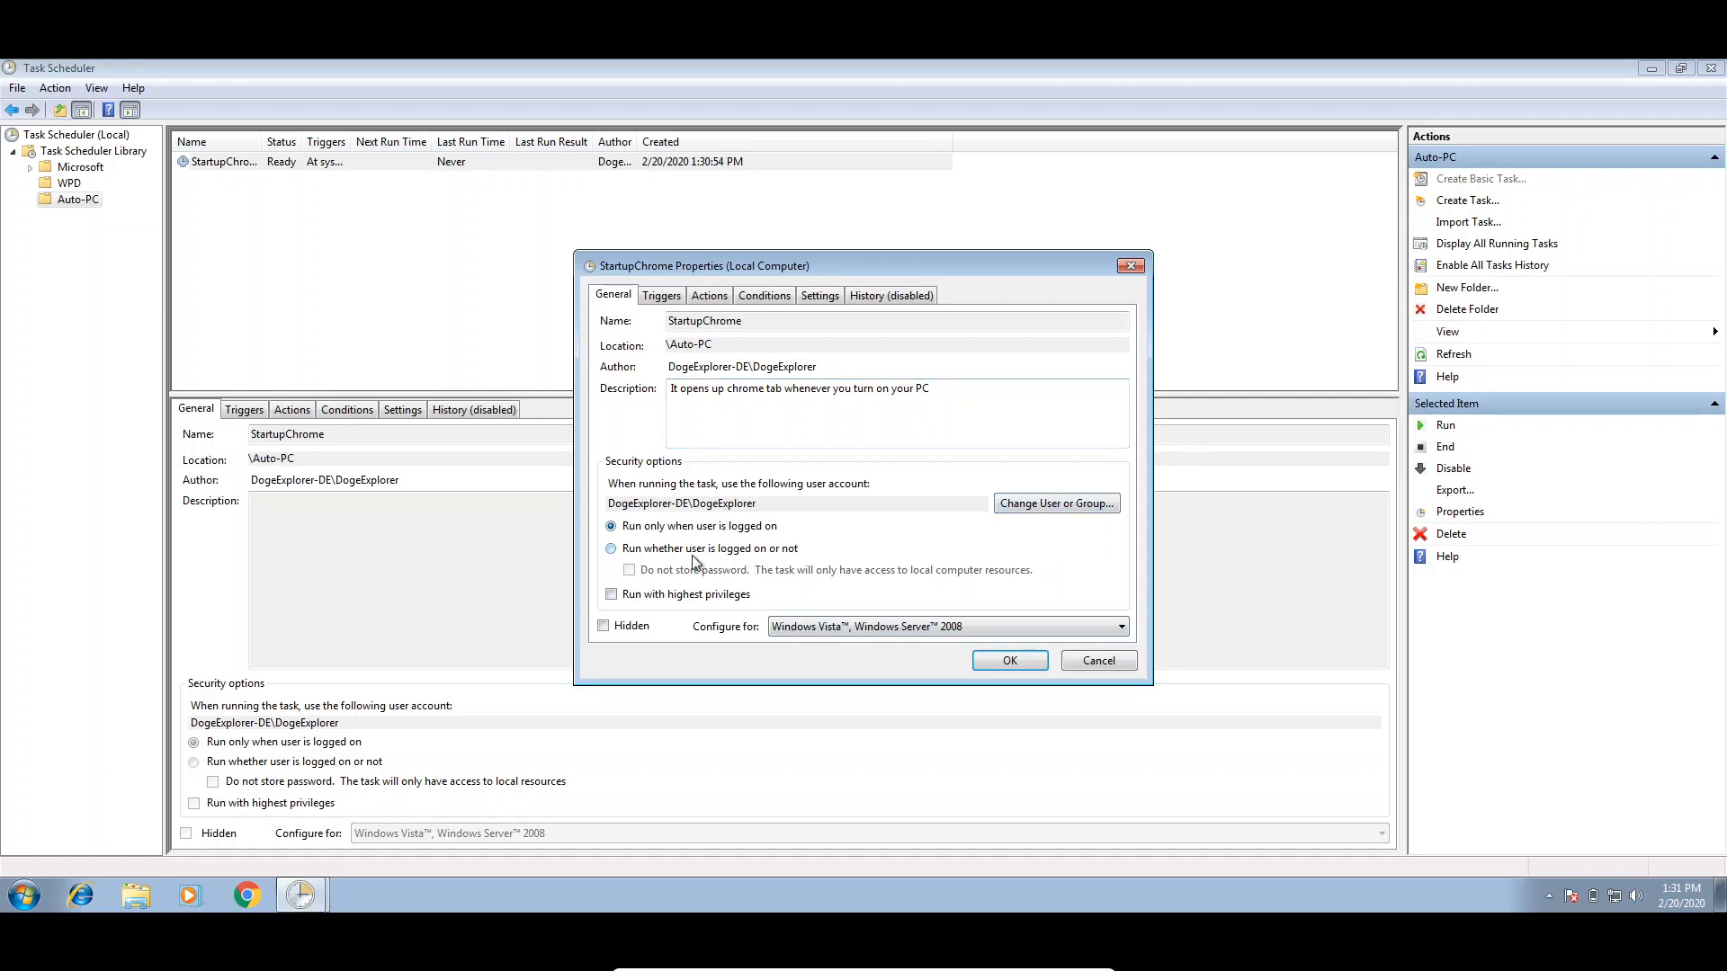
pyautogui.click(1063, 510)
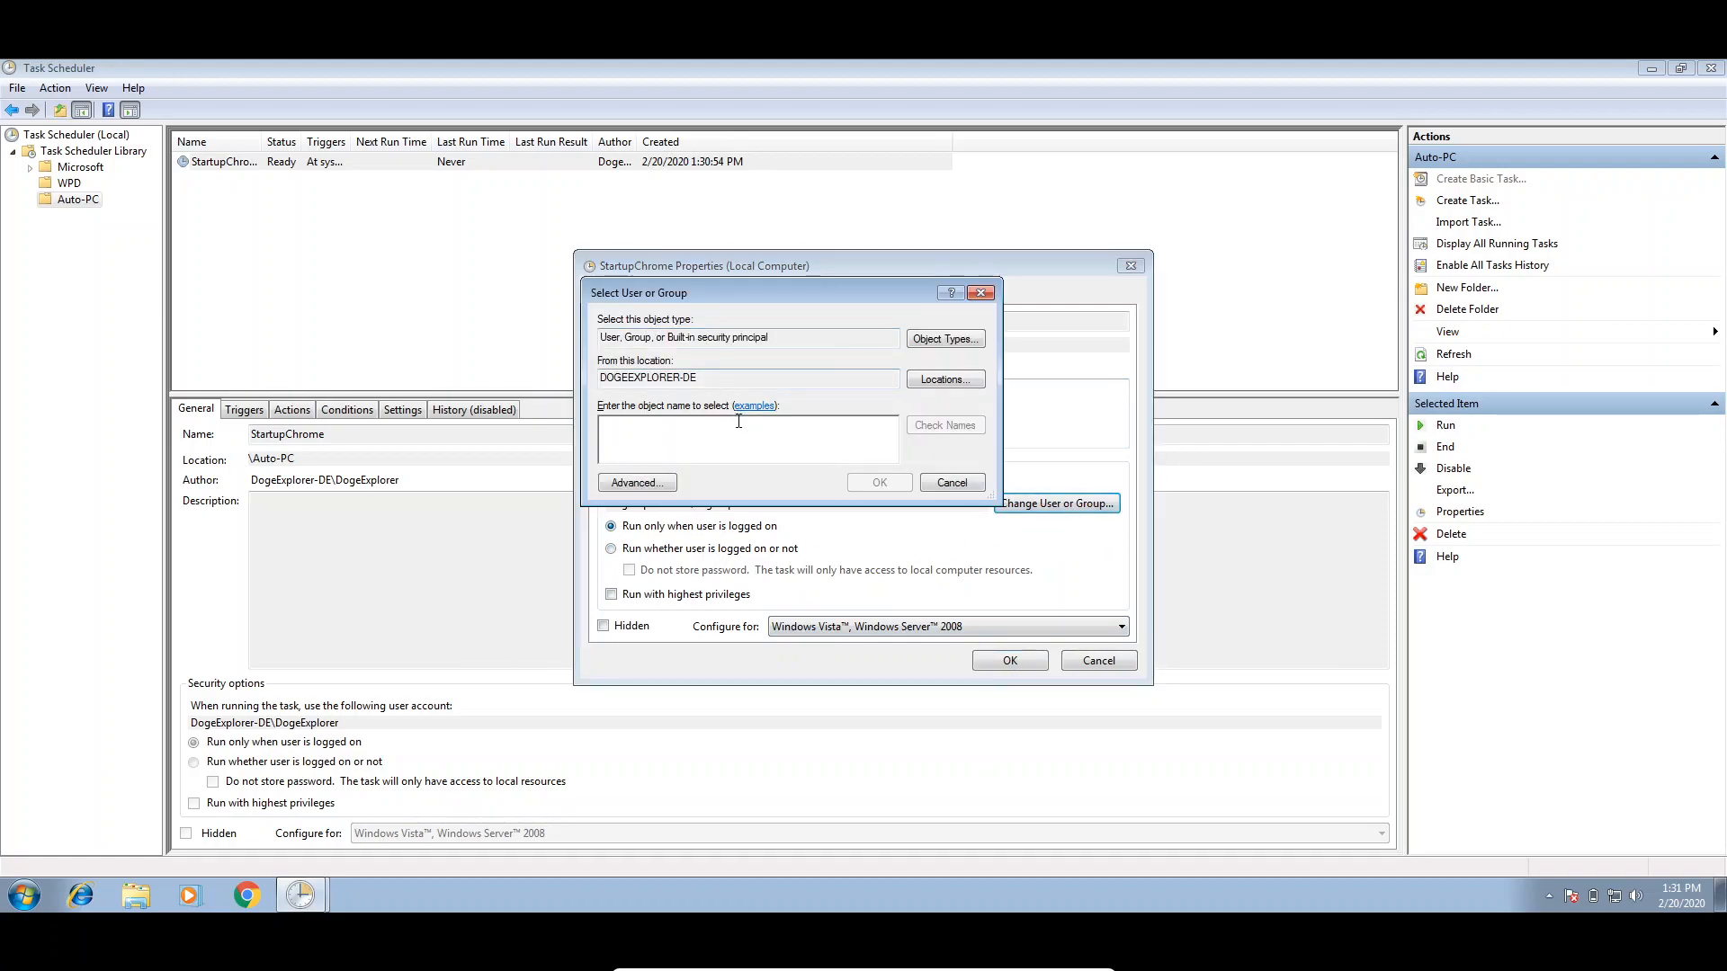
pyautogui.write('users')
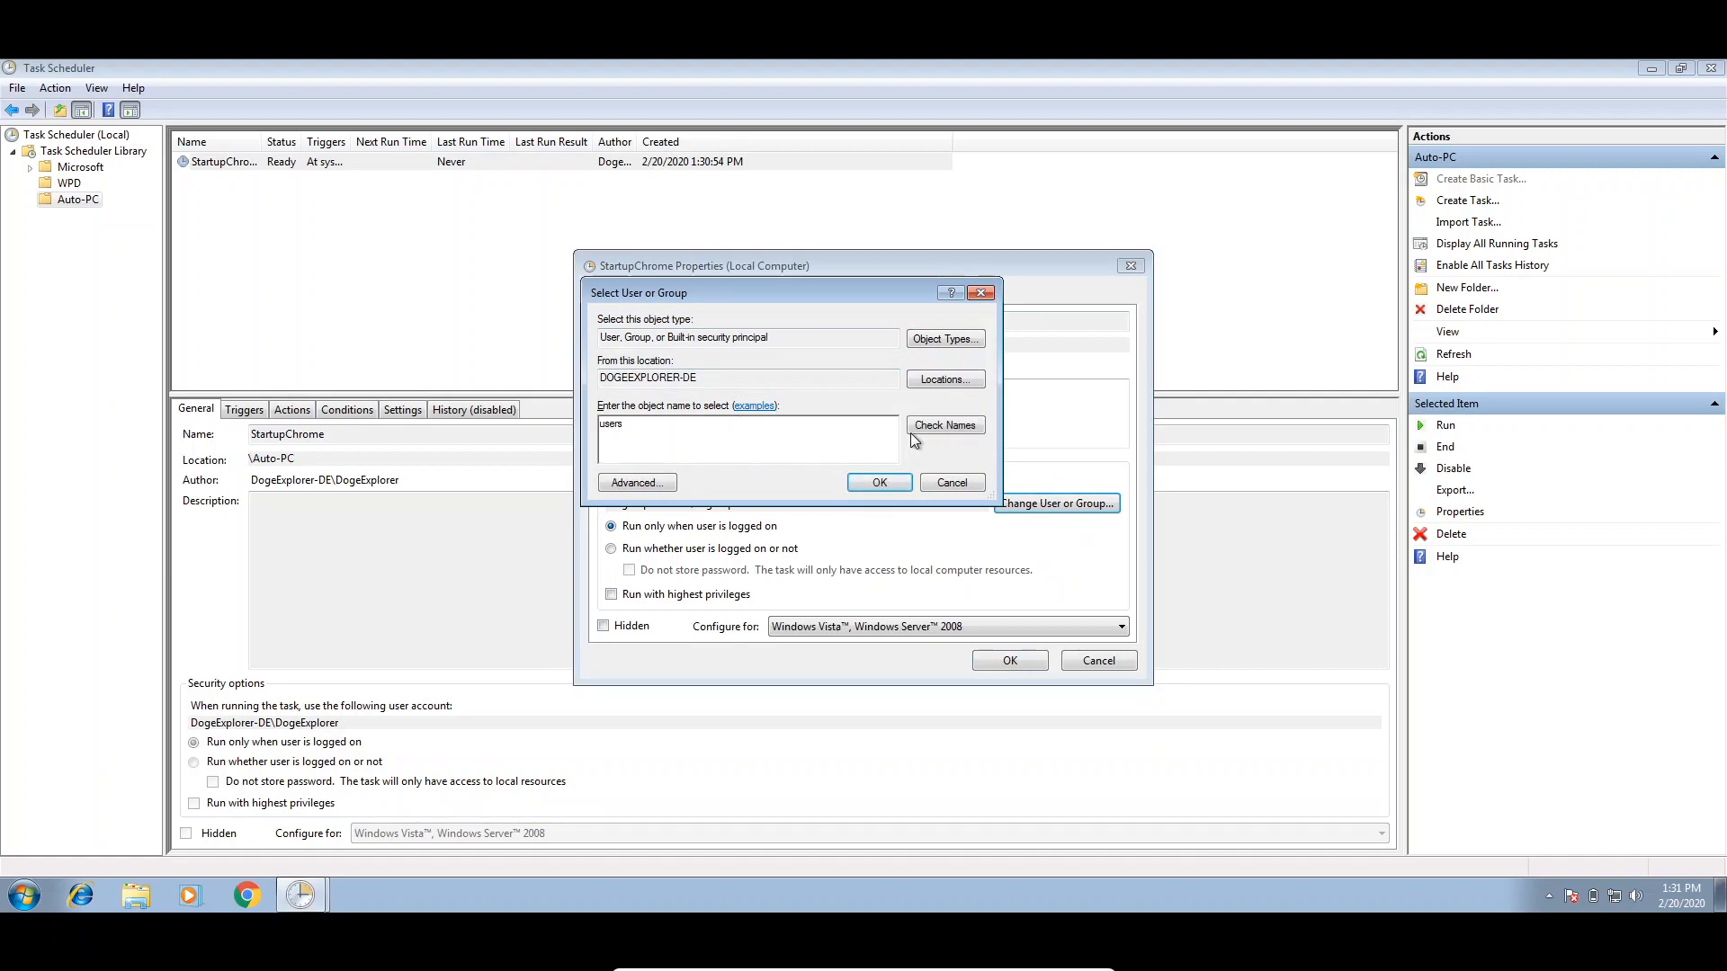
pyautogui.click(945, 425)
pyautogui.click(868, 484)
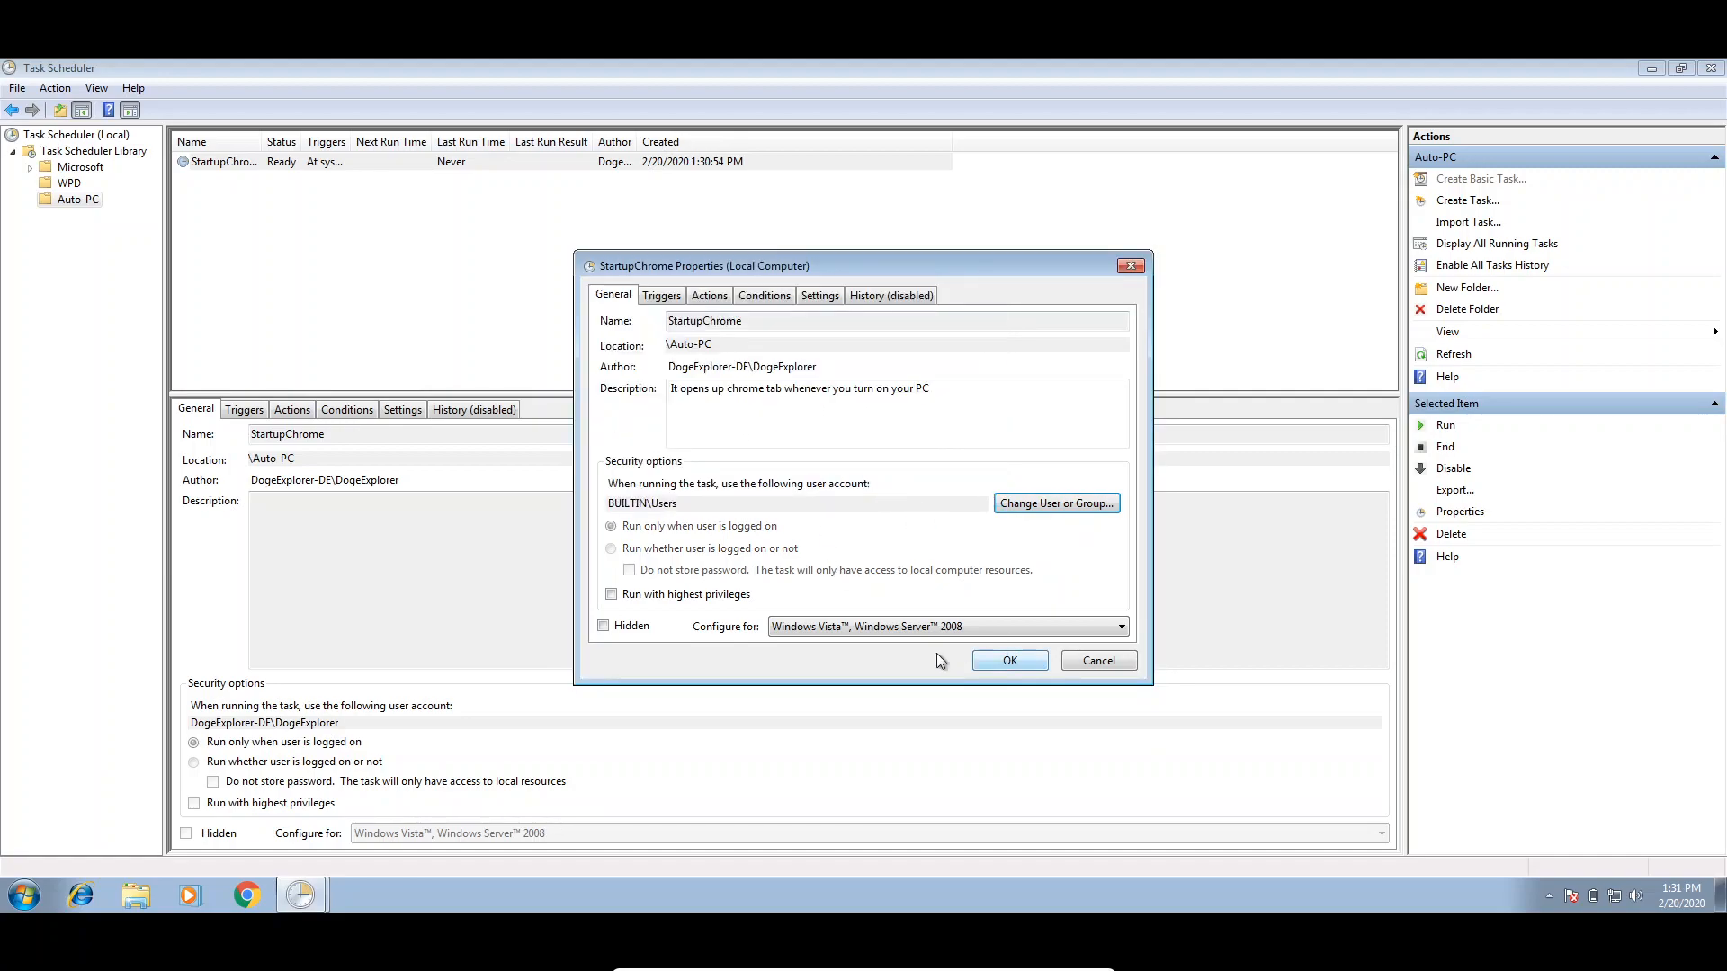
pyautogui.click(1084, 509)
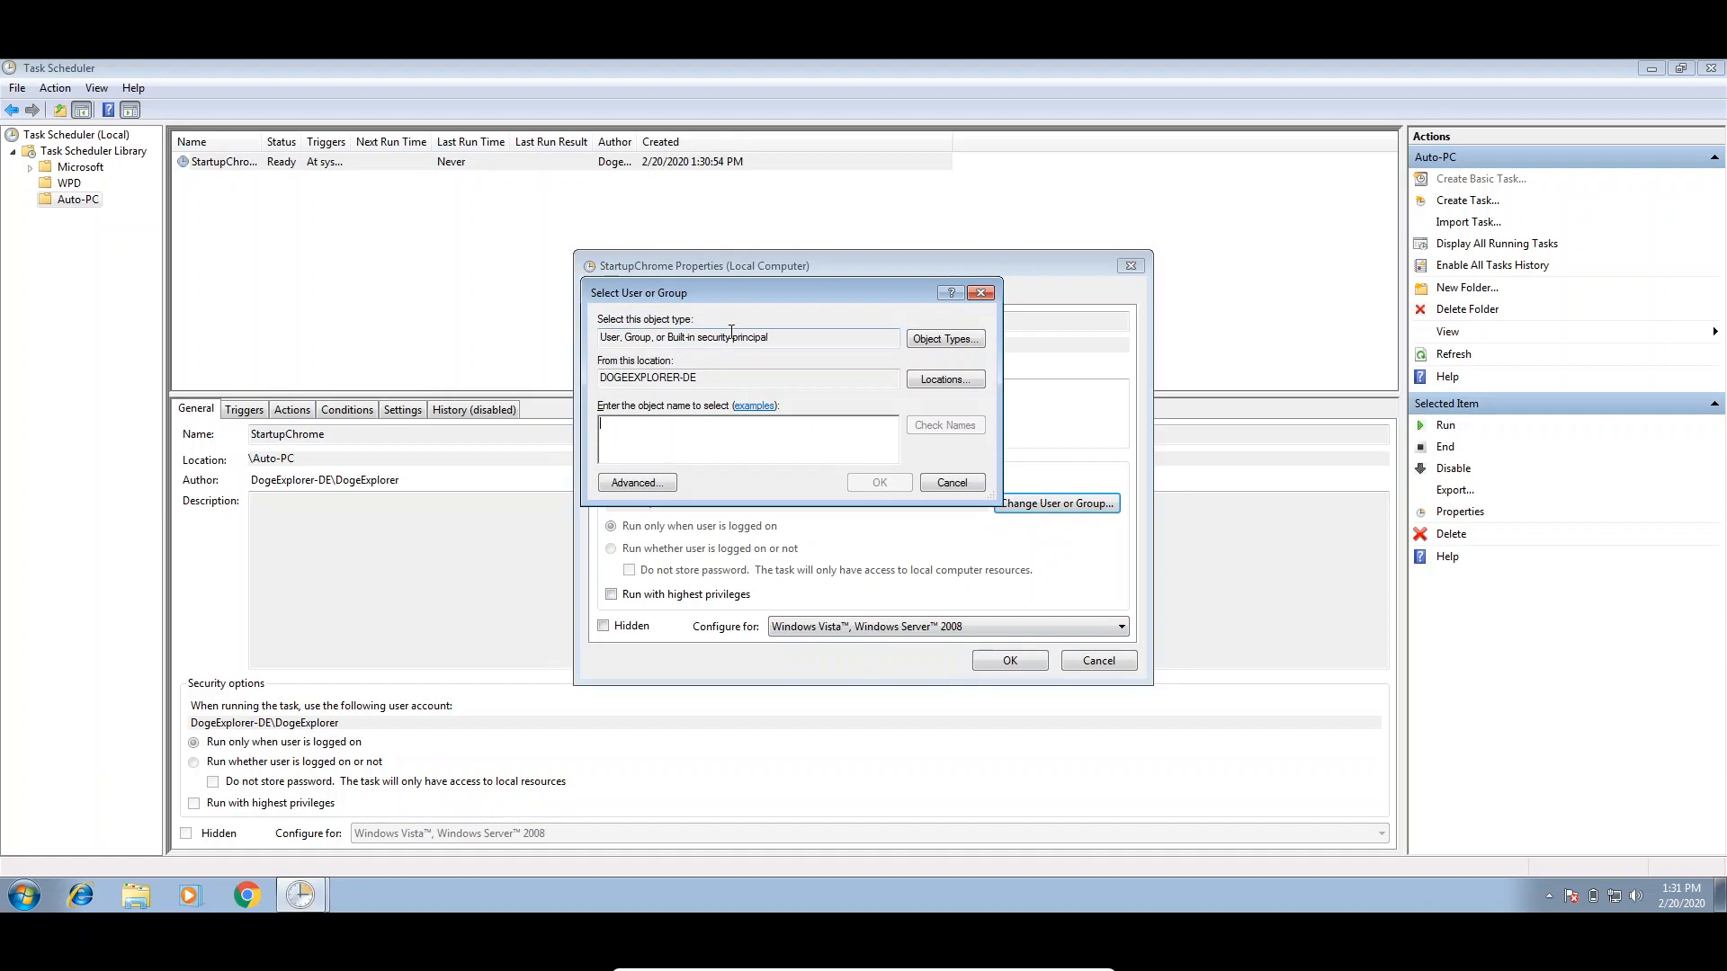
pyautogui.click(937, 483)
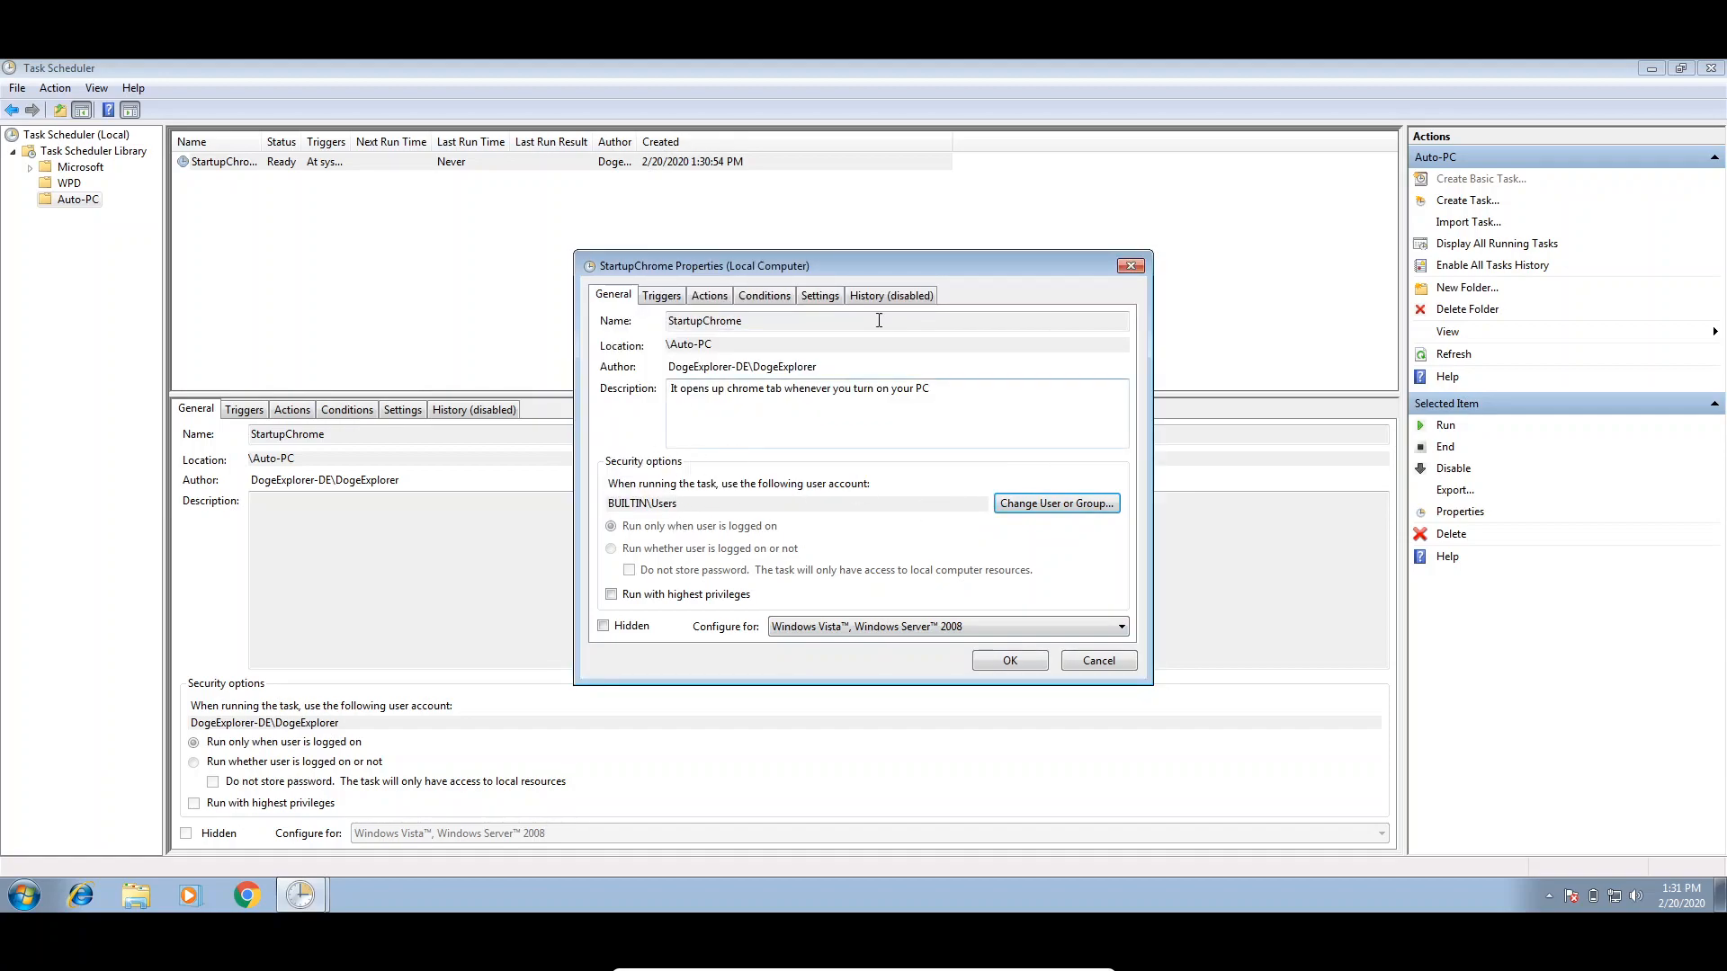
# Set the task's conditions to wake the computer, not require AC power, and start only if the connection named Network is available
pyautogui.moveTo(1026, 269); pyautogui.dragTo(934, 278)
pyautogui.moveTo(888, 209); pyautogui.dragTo(1035, 241)
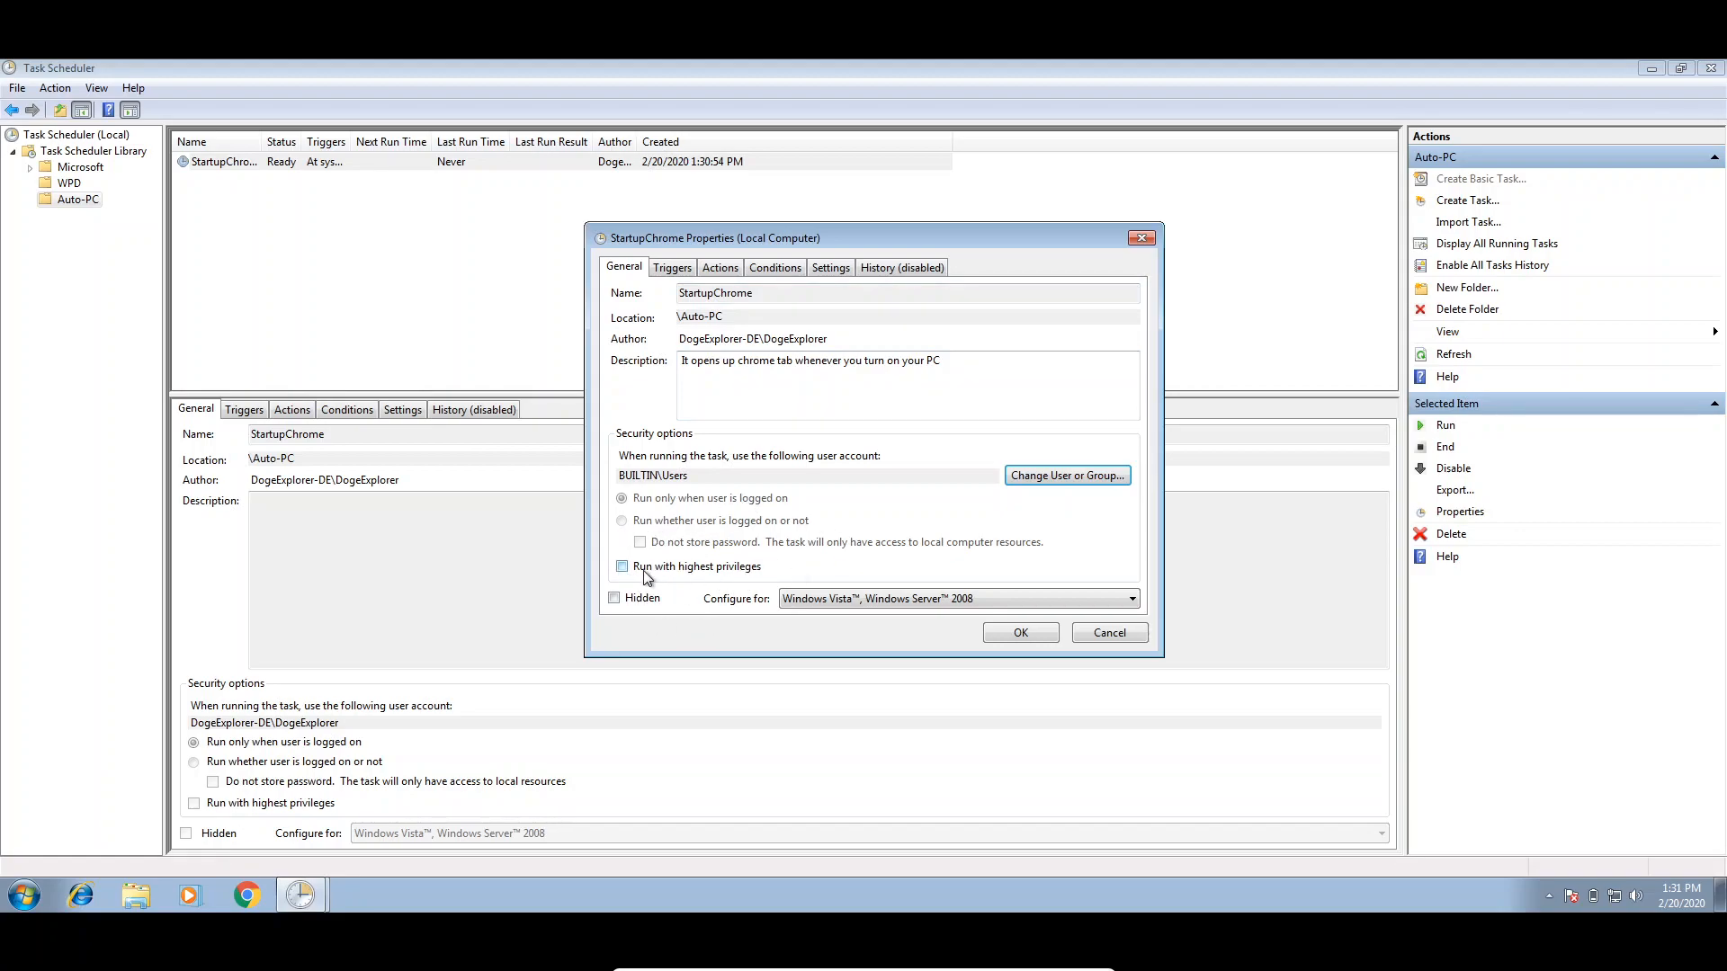
pyautogui.click(682, 271)
pyautogui.click(721, 268)
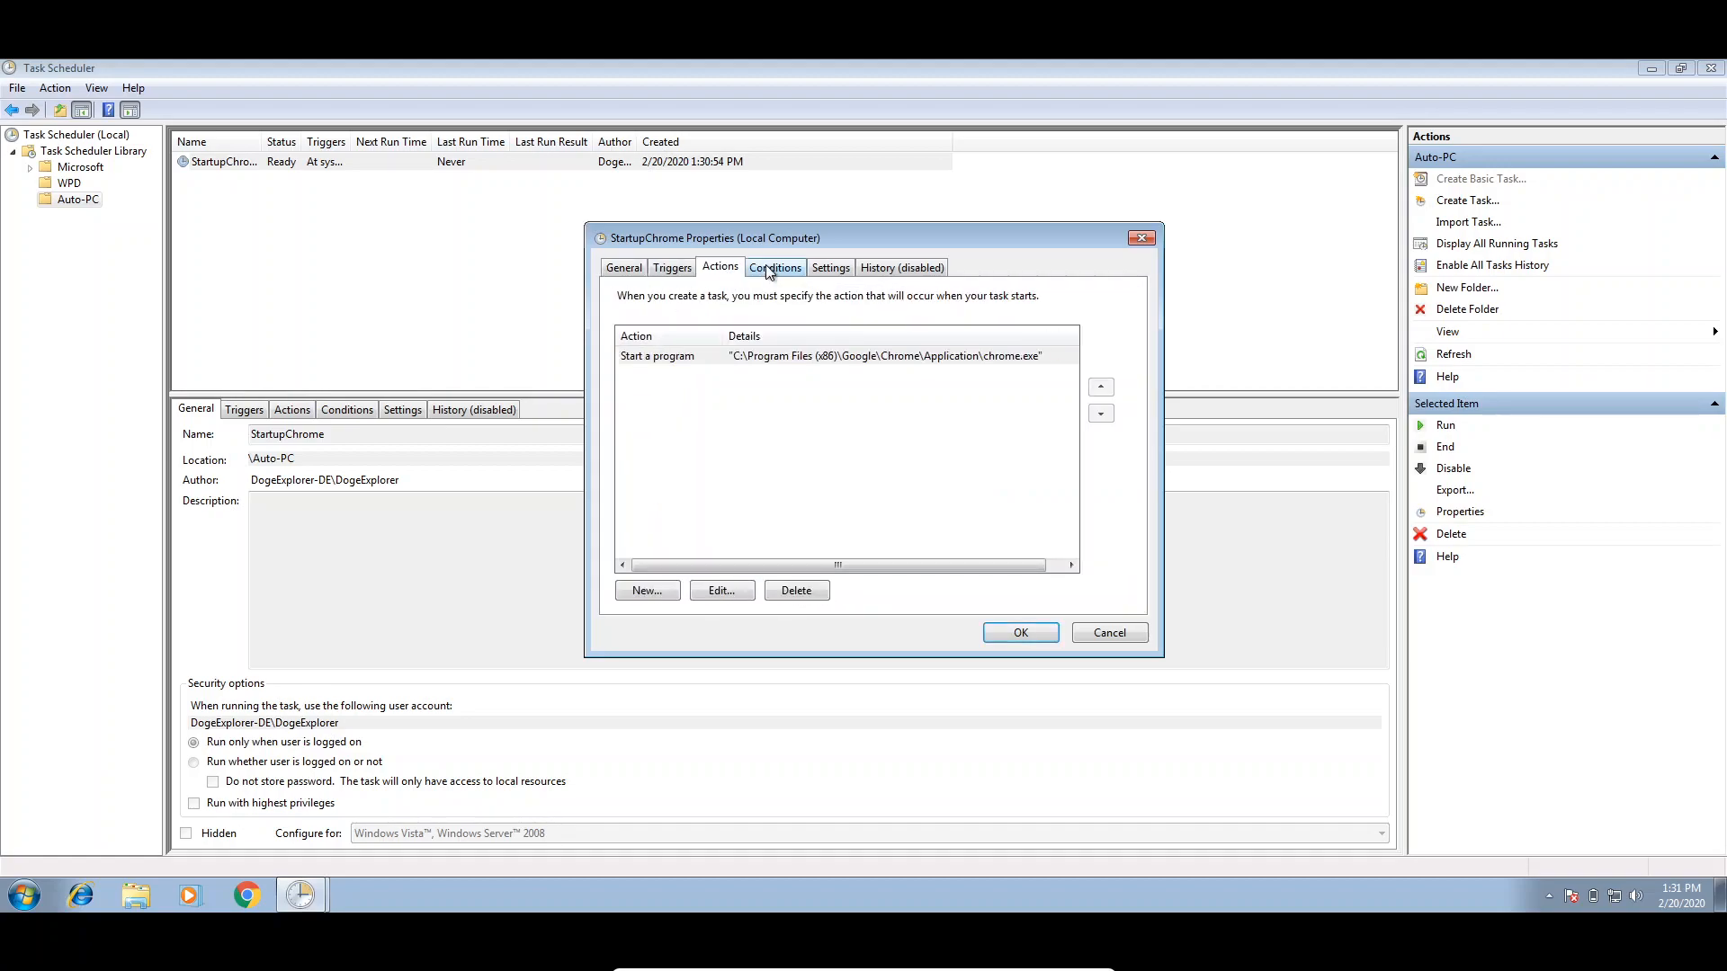
pyautogui.click(774, 270)
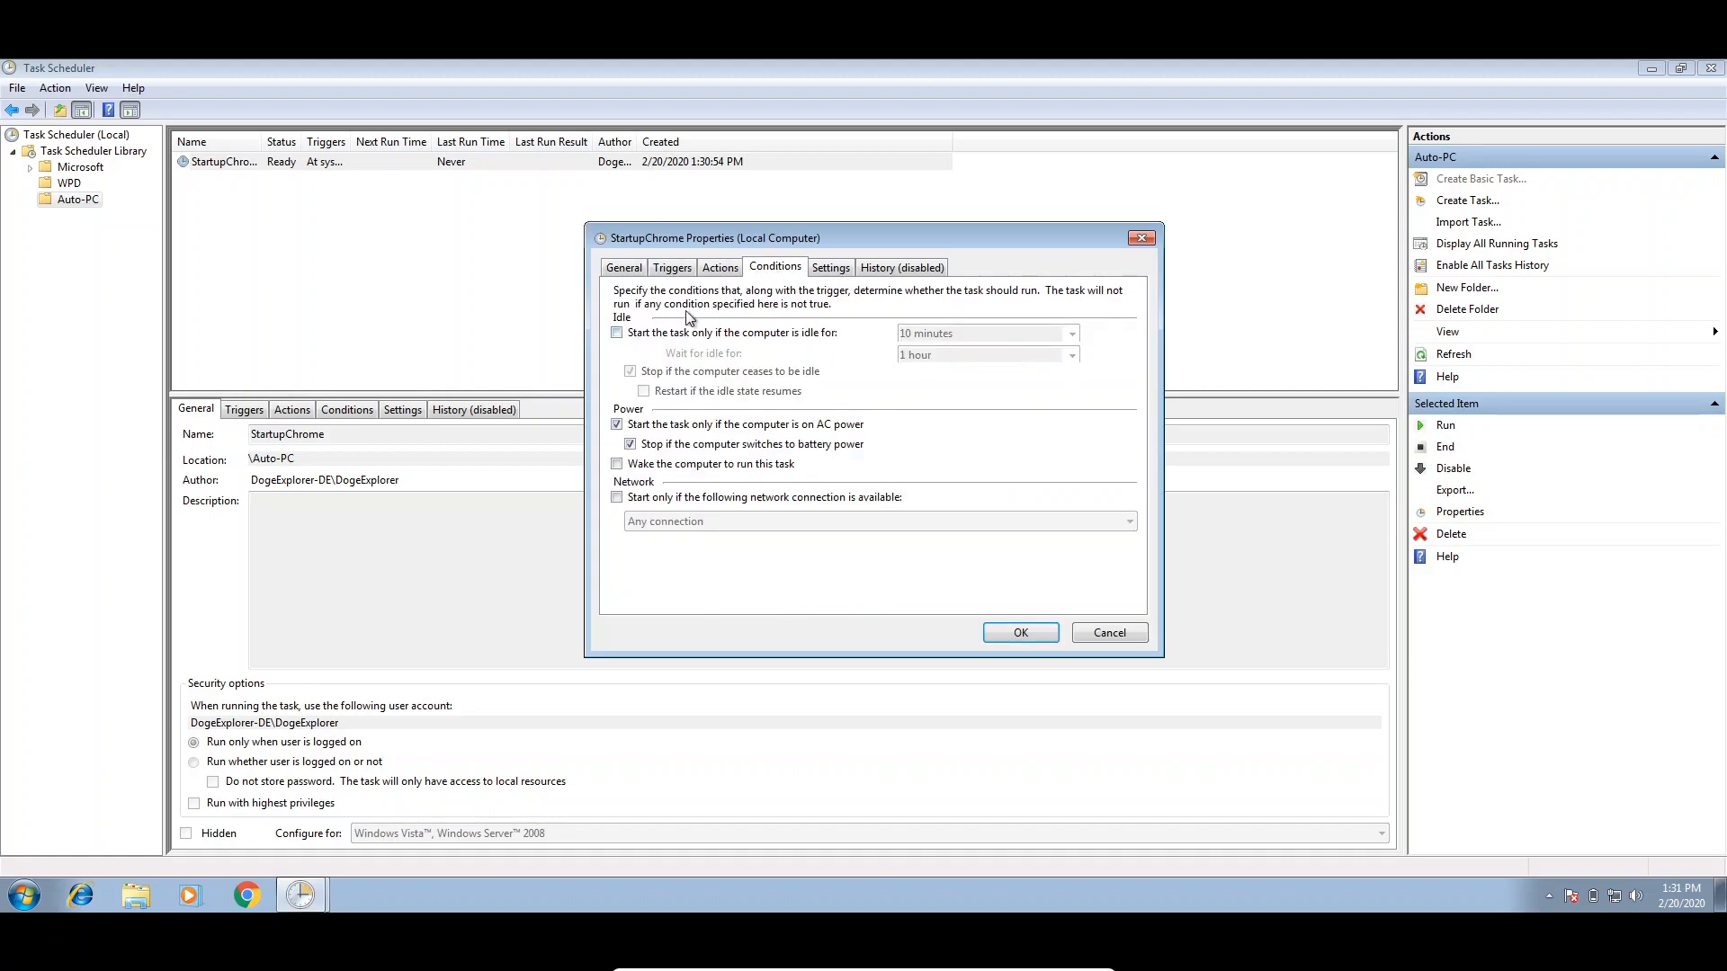
pyautogui.click(679, 468)
pyautogui.click(764, 425)
pyautogui.click(730, 500)
pyautogui.click(737, 526)
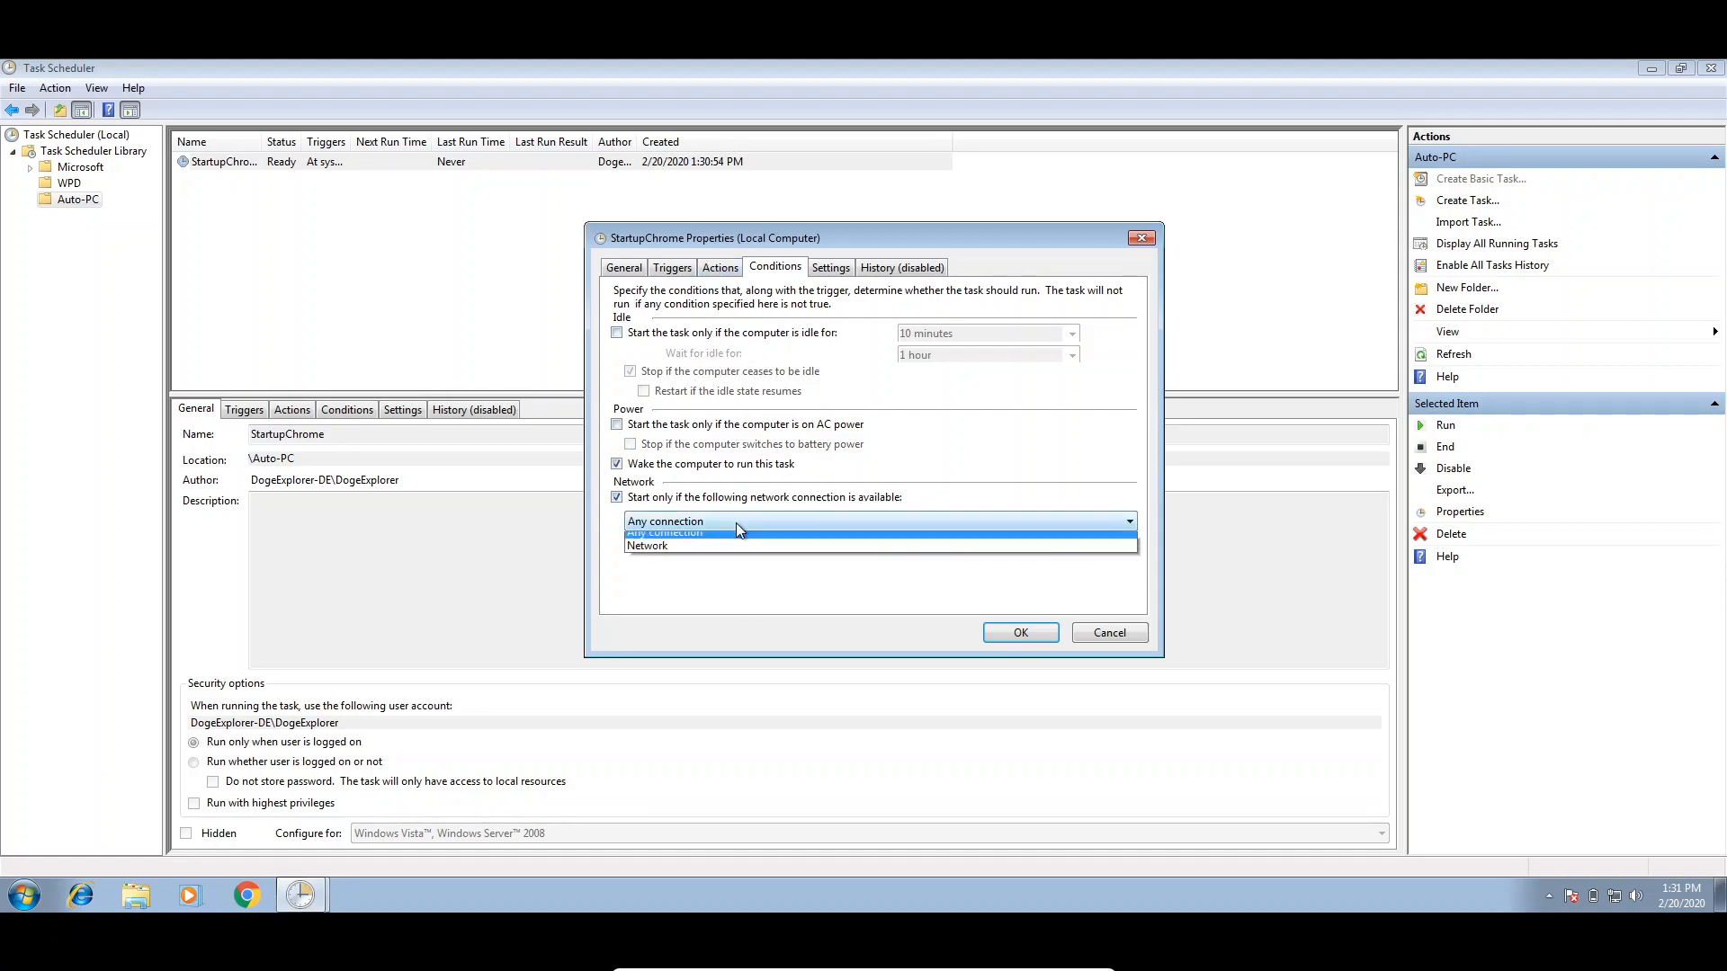
pyautogui.click(810, 540)
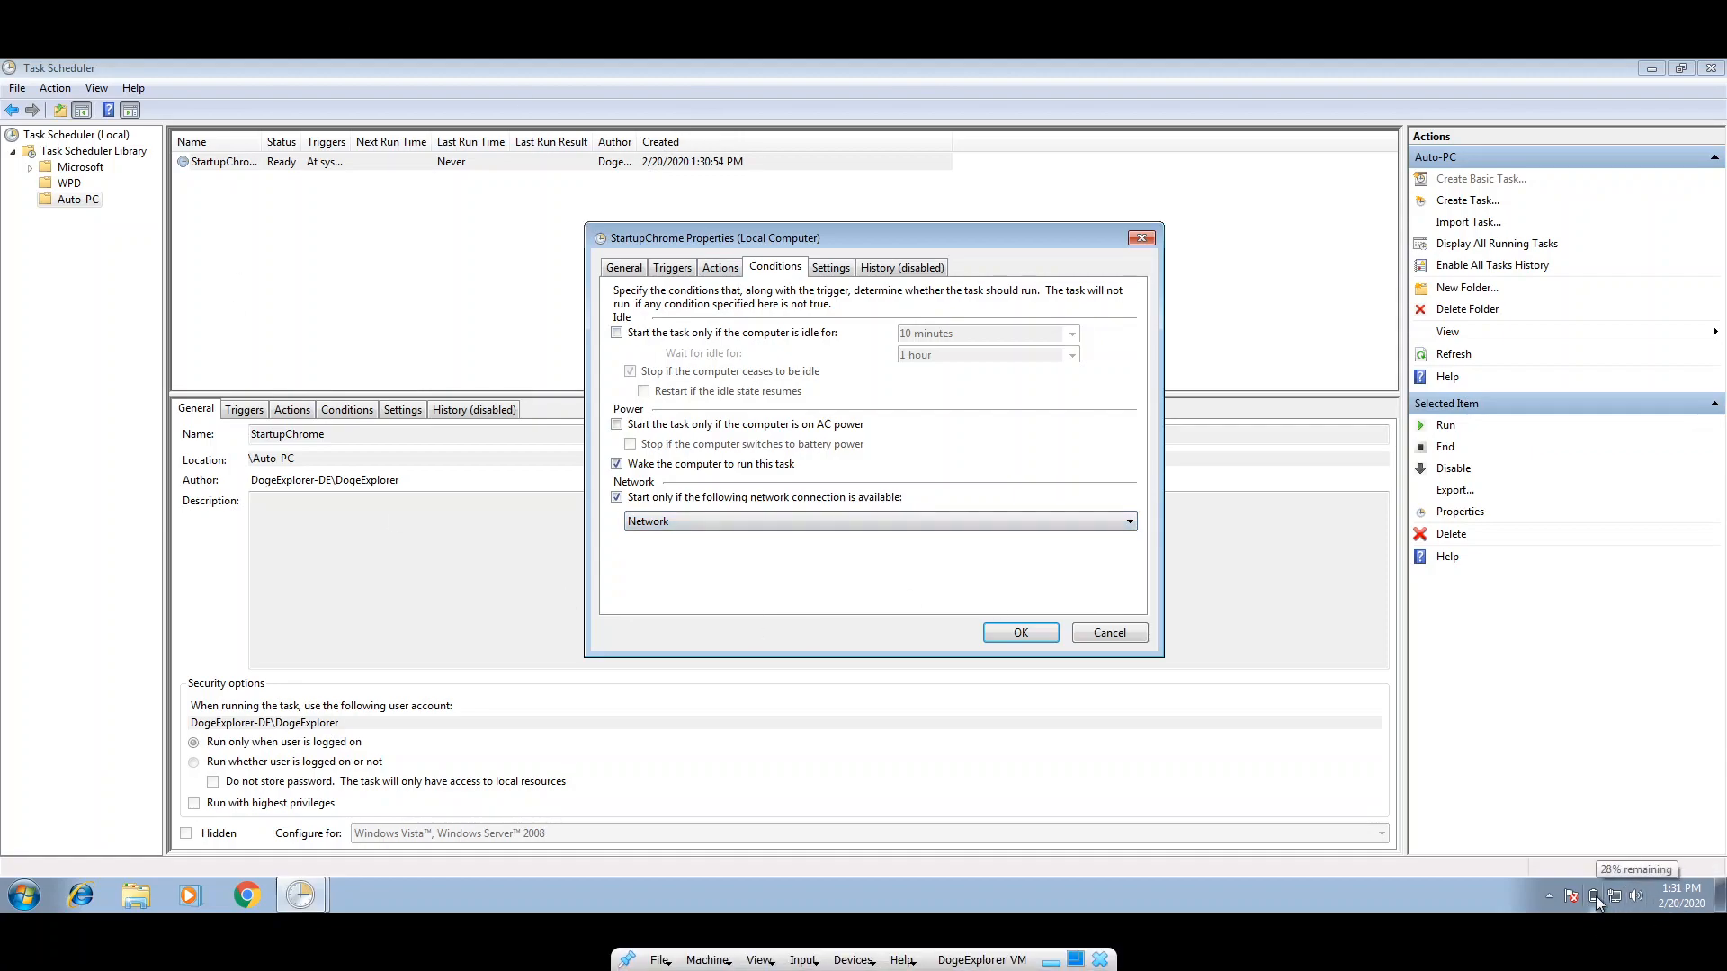
# Set the task to run as soon as possible after a missed start and to restart every 1 minute if it fails
pyautogui.click(828, 269)
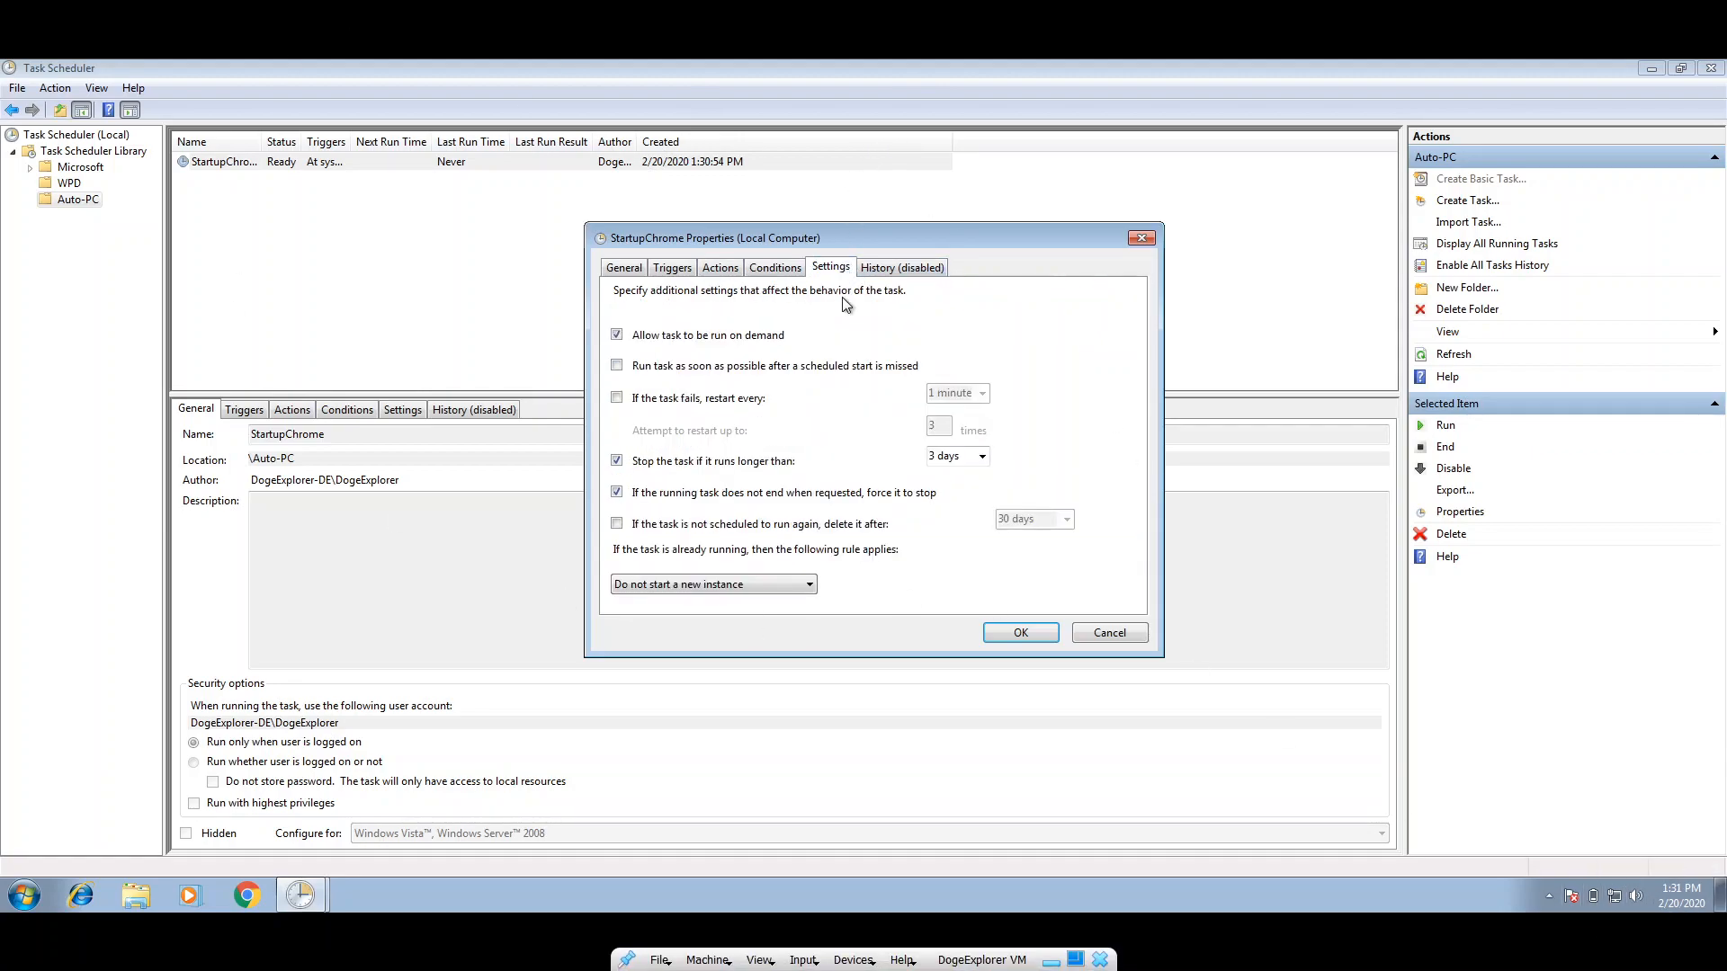
pyautogui.click(617, 366)
pyautogui.click(617, 397)
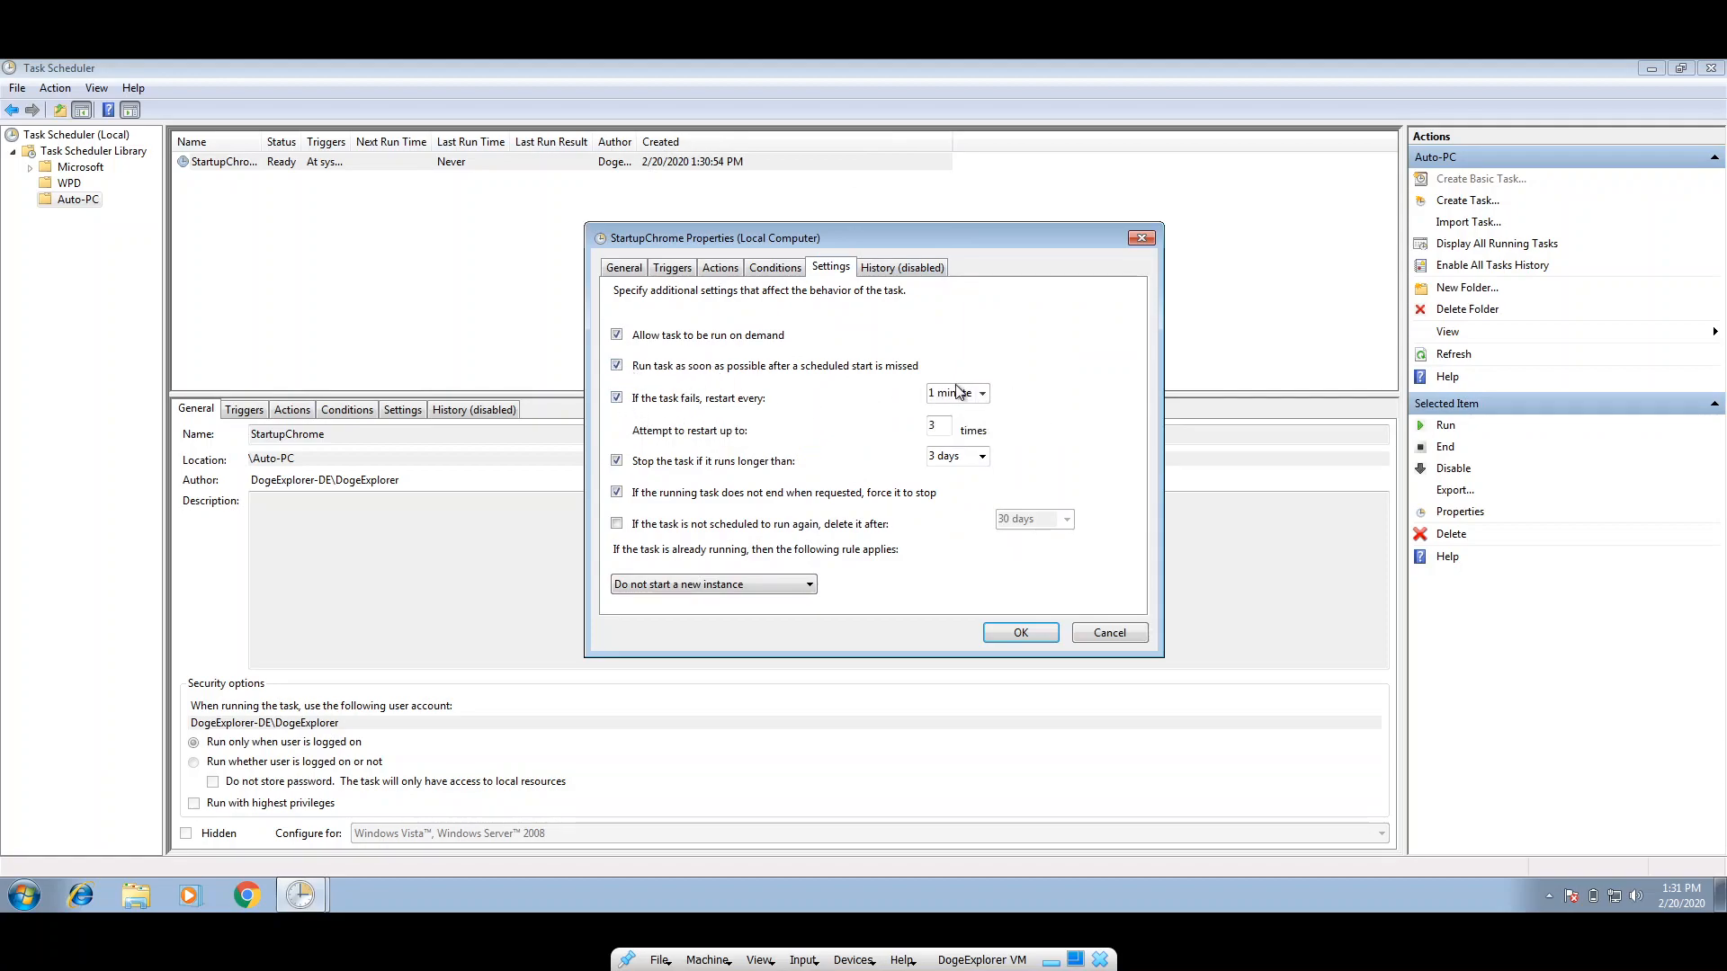
pyautogui.click(983, 395)
pyautogui.click(983, 399)
# Stop the task if it runs longer than 1 hour, choose "Do not start a new instance", and save the task properties
pyautogui.click(983, 458)
pyautogui.click(983, 458)
pyautogui.click(949, 474)
pyautogui.click(795, 586)
pyautogui.click(795, 601)
pyautogui.click(760, 582)
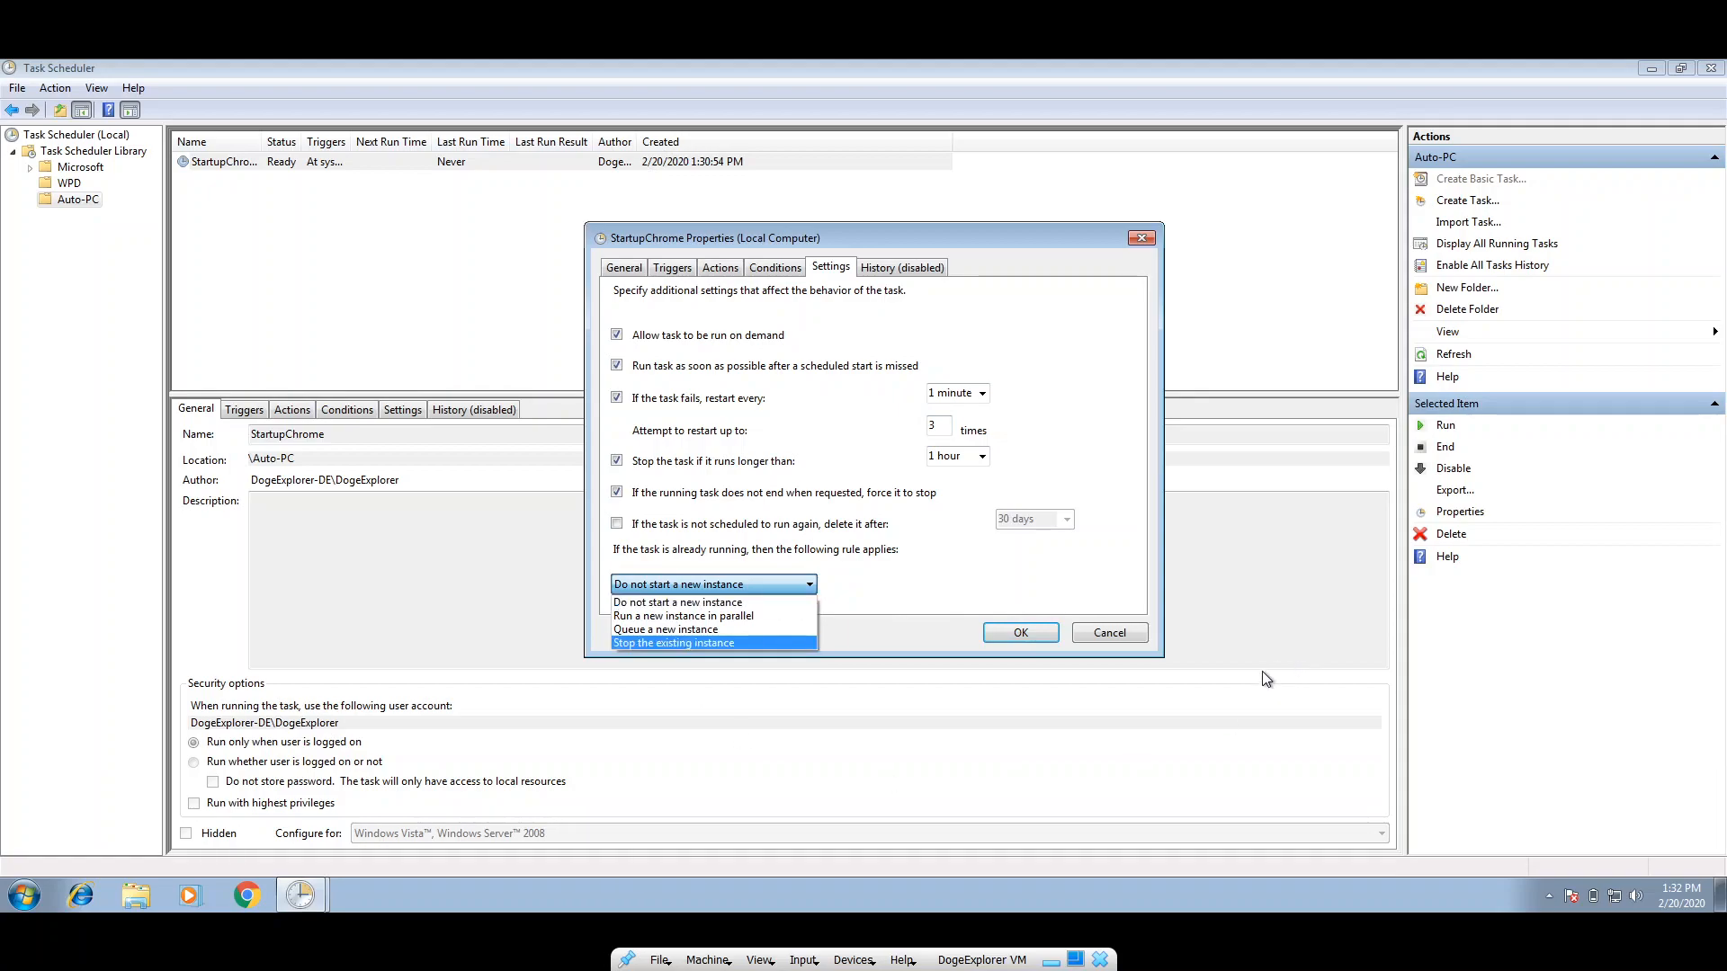
pyautogui.click(1013, 605)
pyautogui.click(1019, 634)
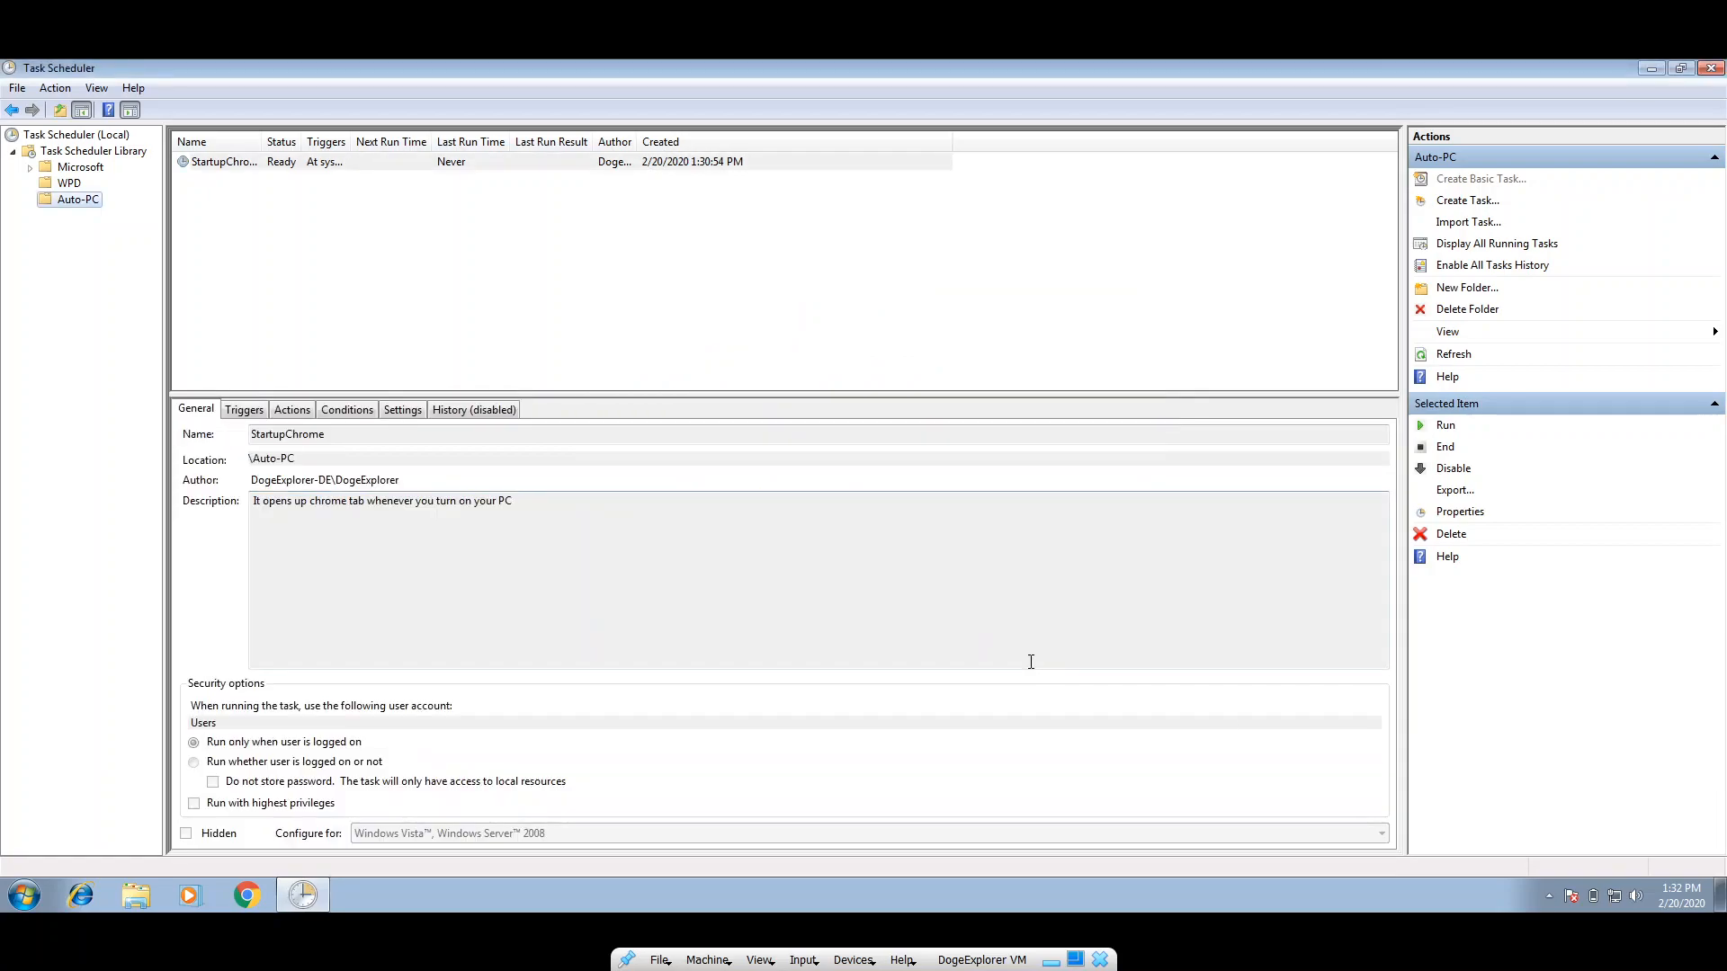
# Edit the StartupChrome task's startup trigger to stop the task if it runs longer than 30 minutes, and save the properties
pyautogui.rightClick(594, 160)
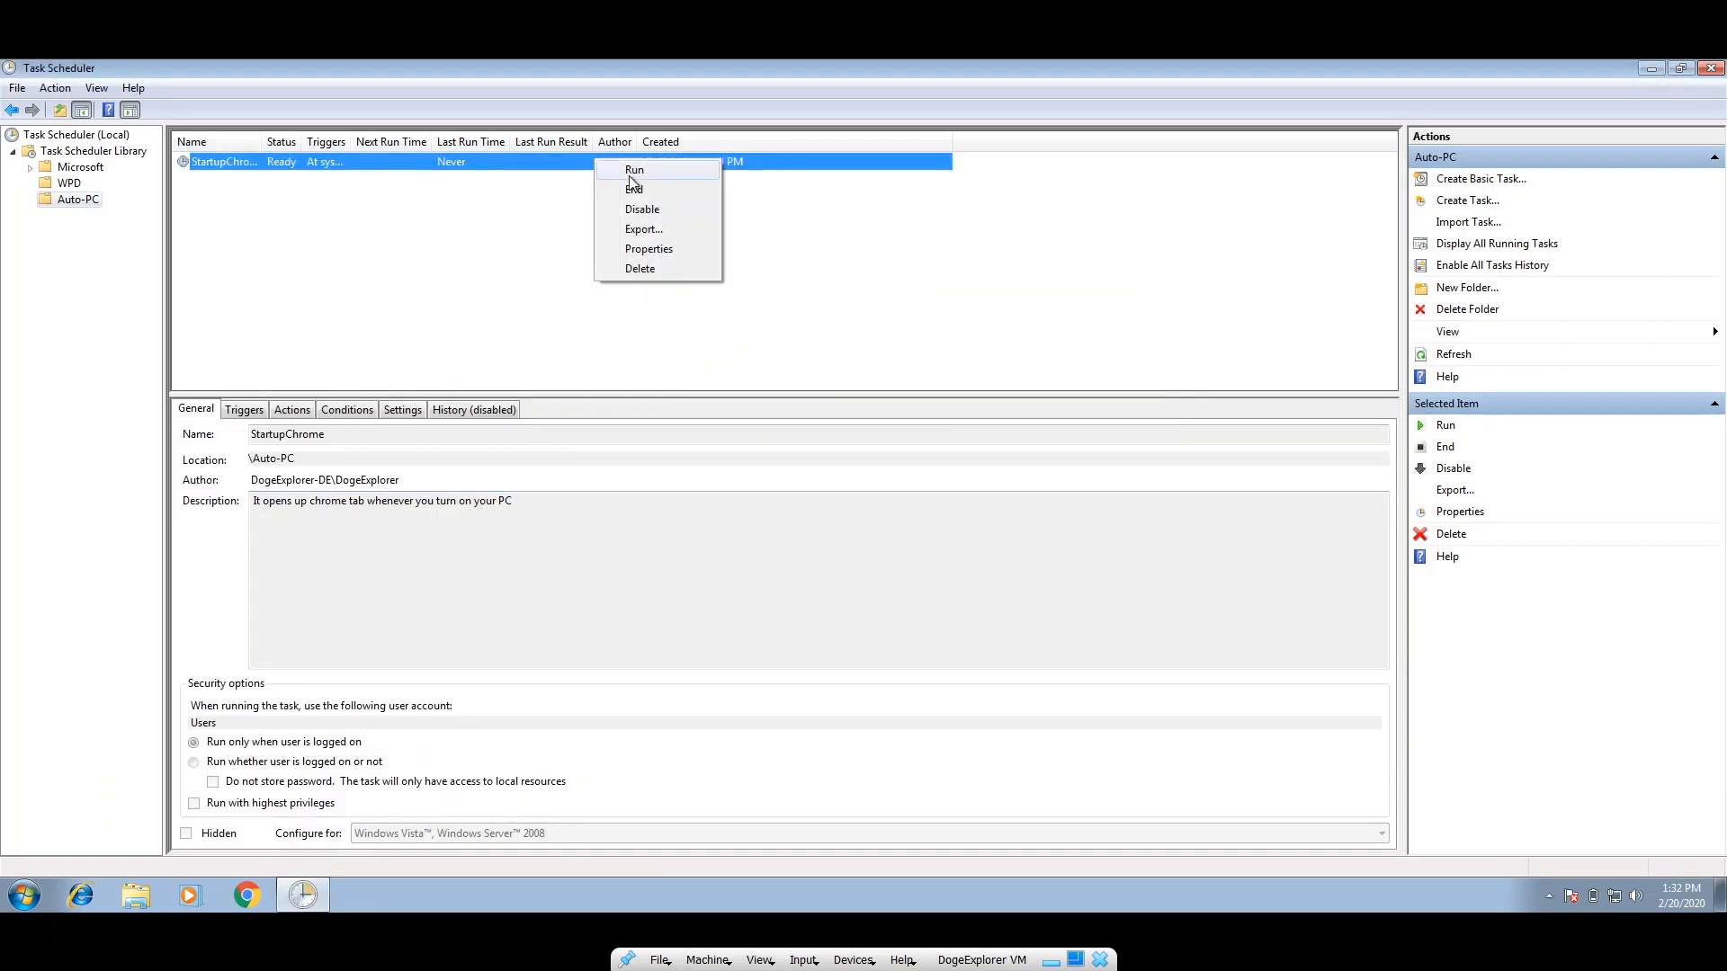
pyautogui.click(690, 251)
pyautogui.click(358, 217)
pyautogui.click(308, 218)
pyautogui.click(248, 217)
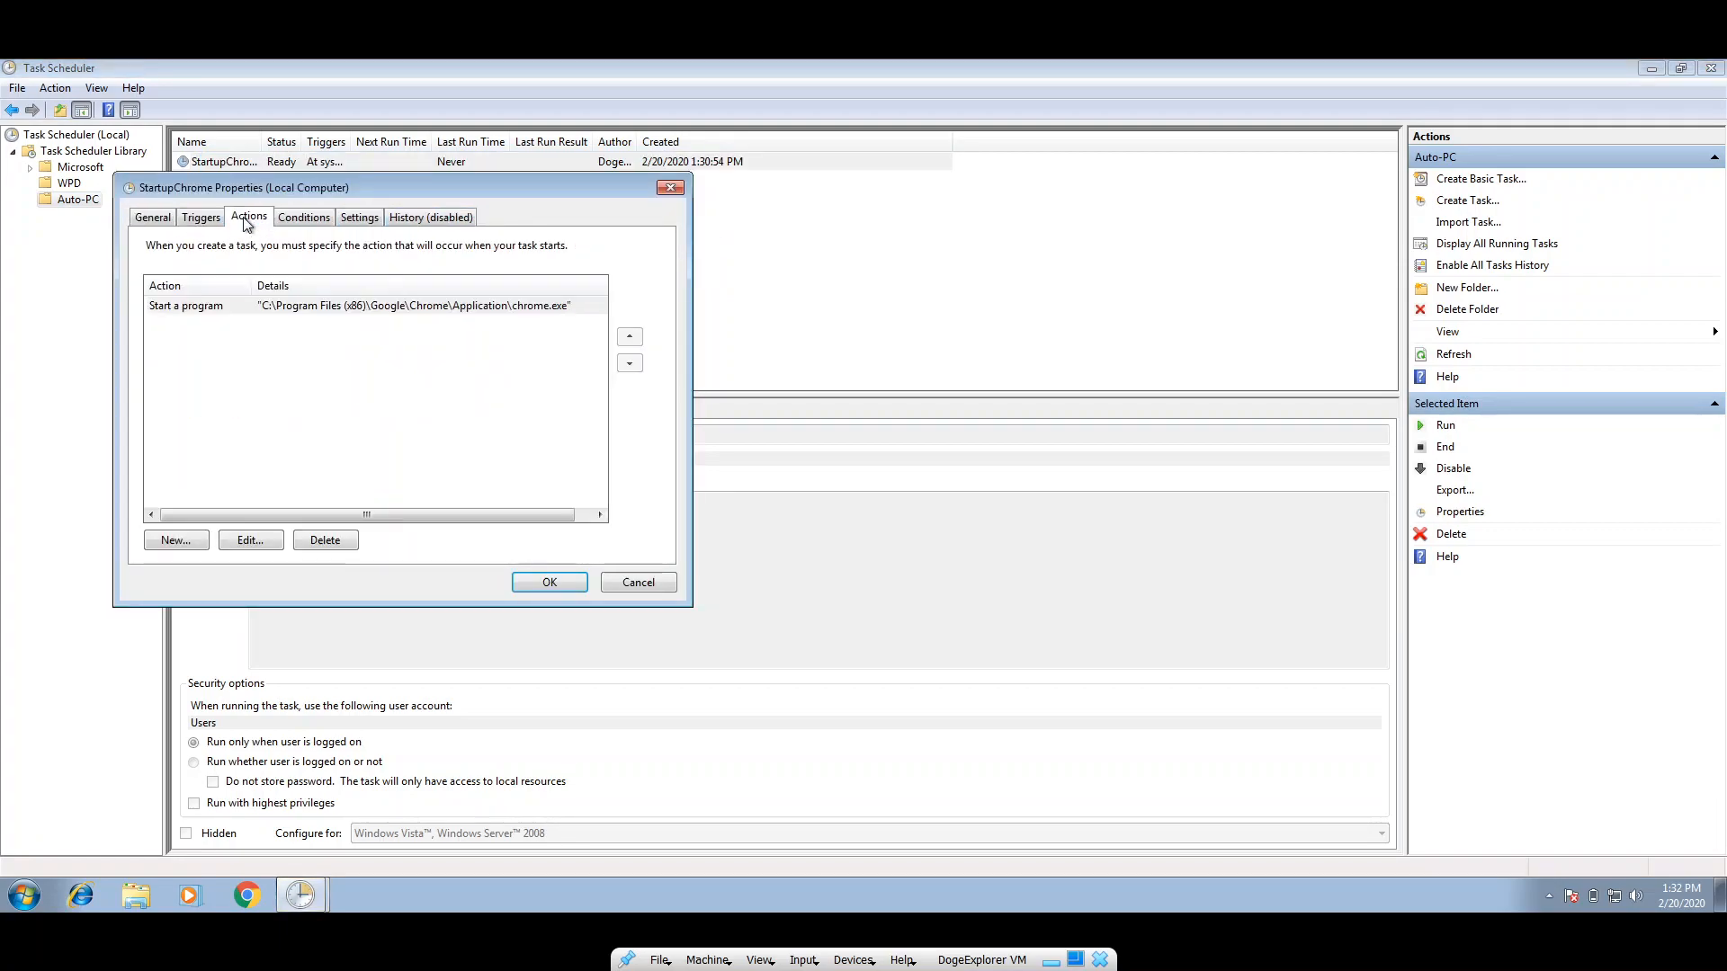
pyautogui.click(216, 219)
pyautogui.click(239, 306)
pyautogui.click(252, 540)
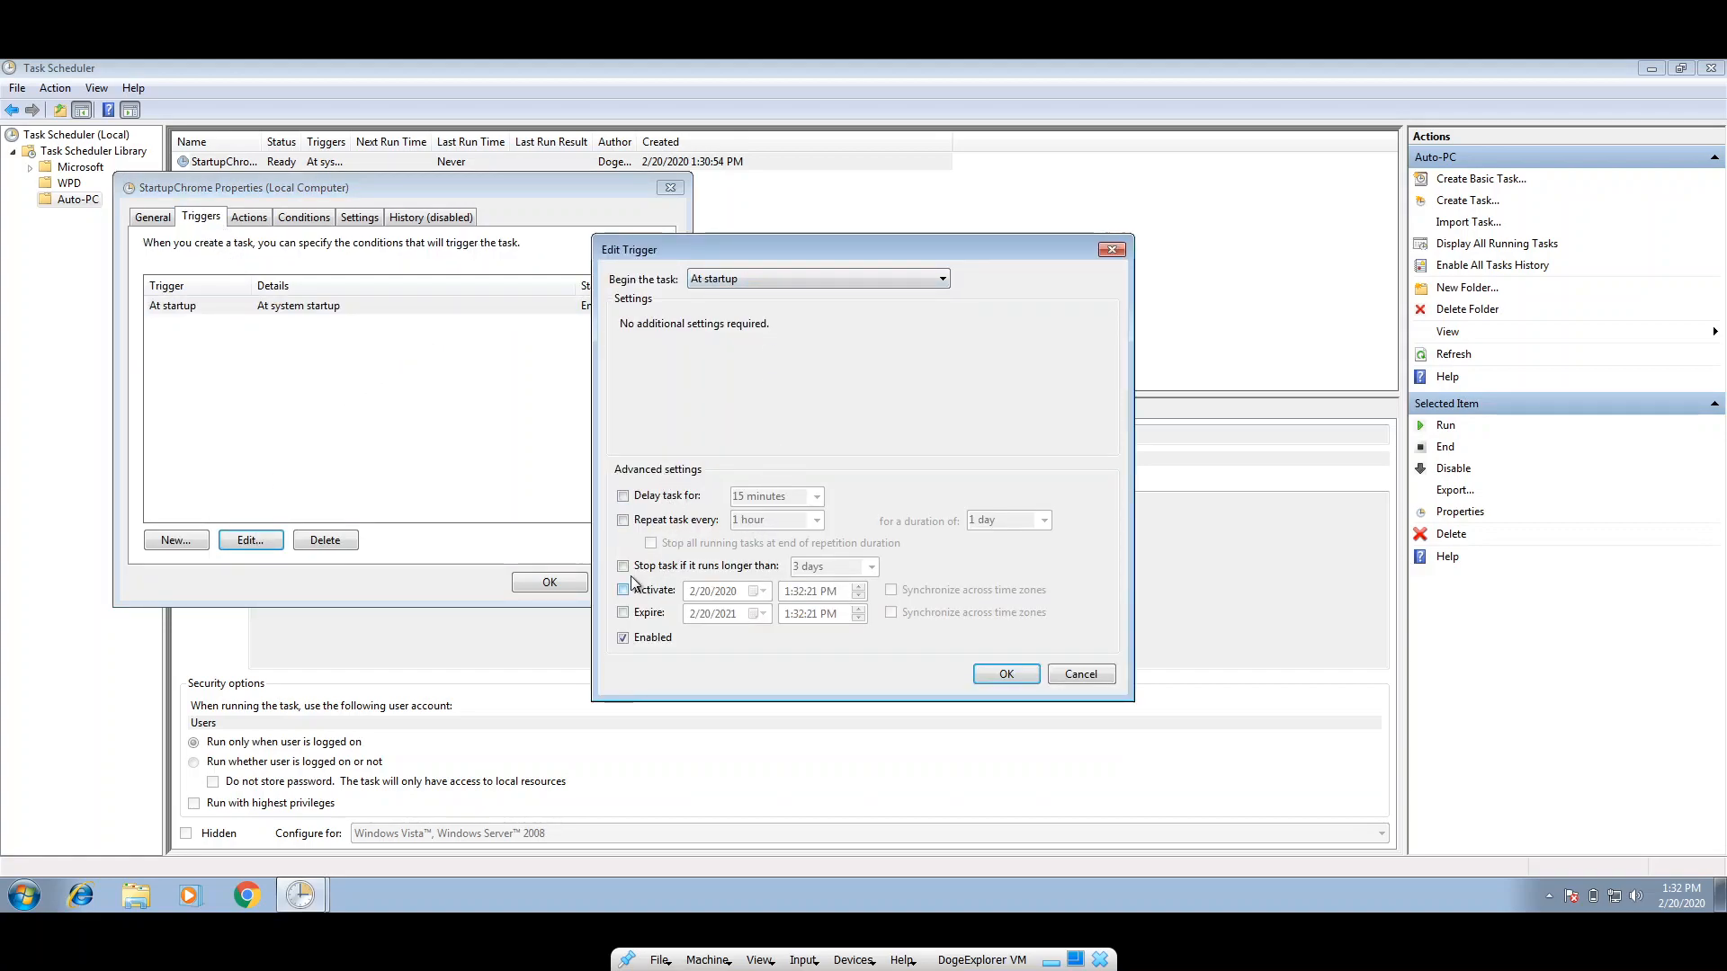
pyautogui.click(704, 567)
pyautogui.click(869, 567)
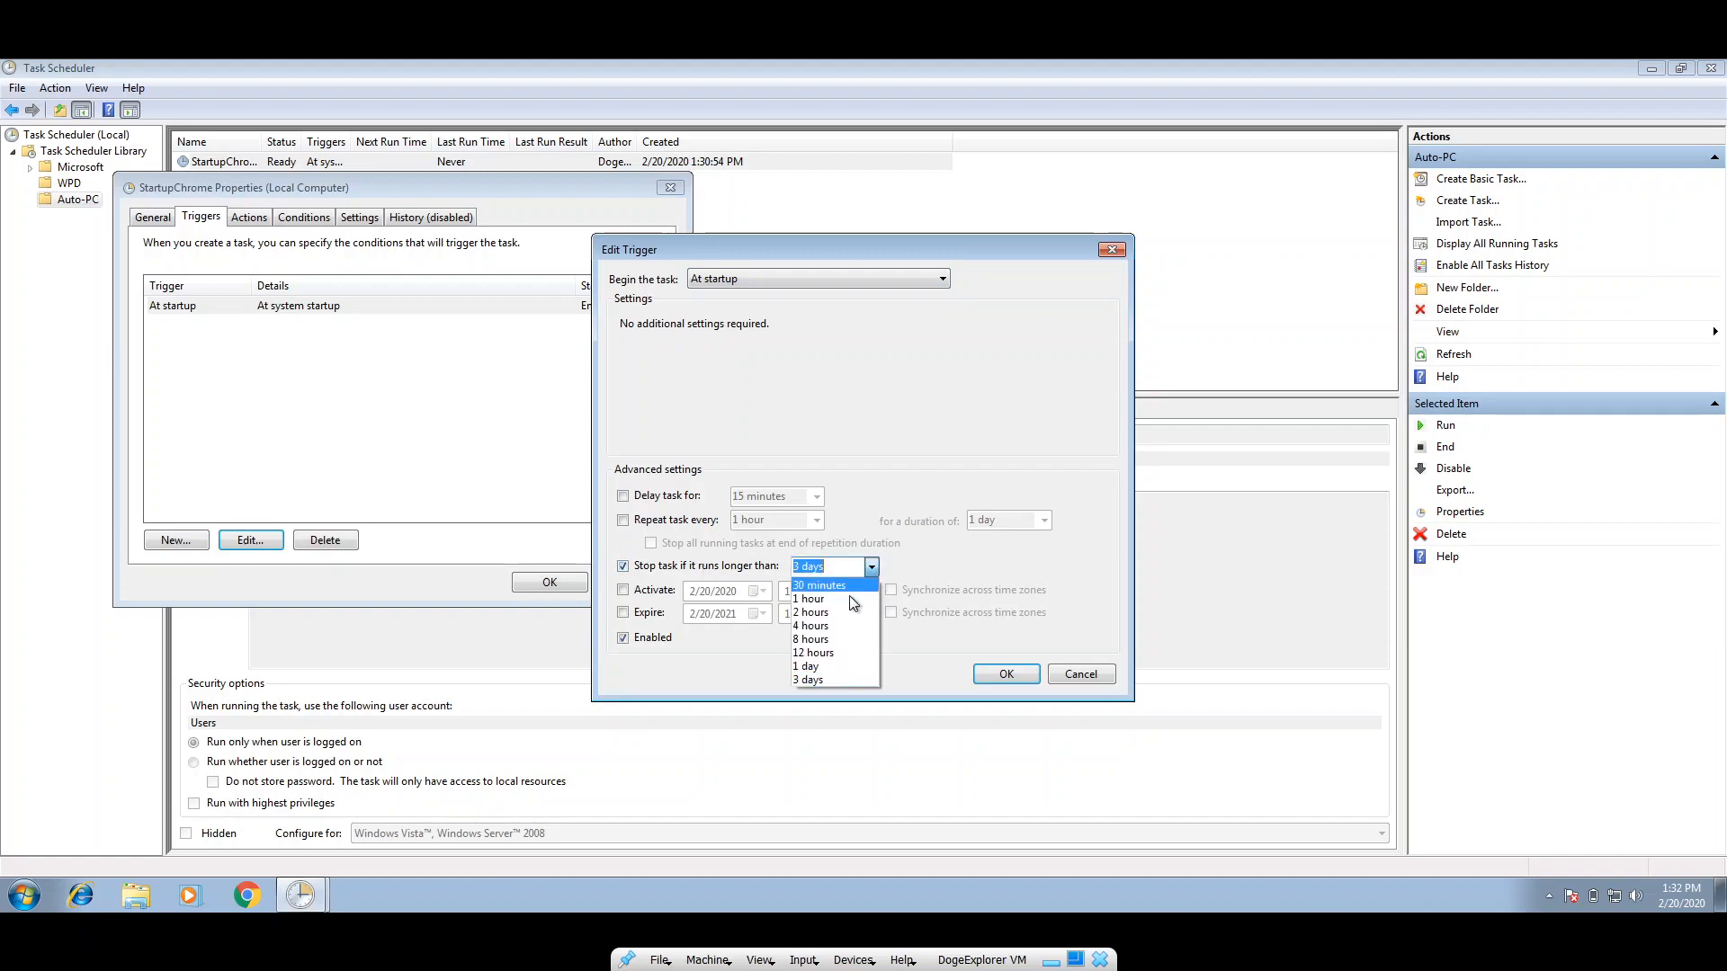
pyautogui.click(838, 583)
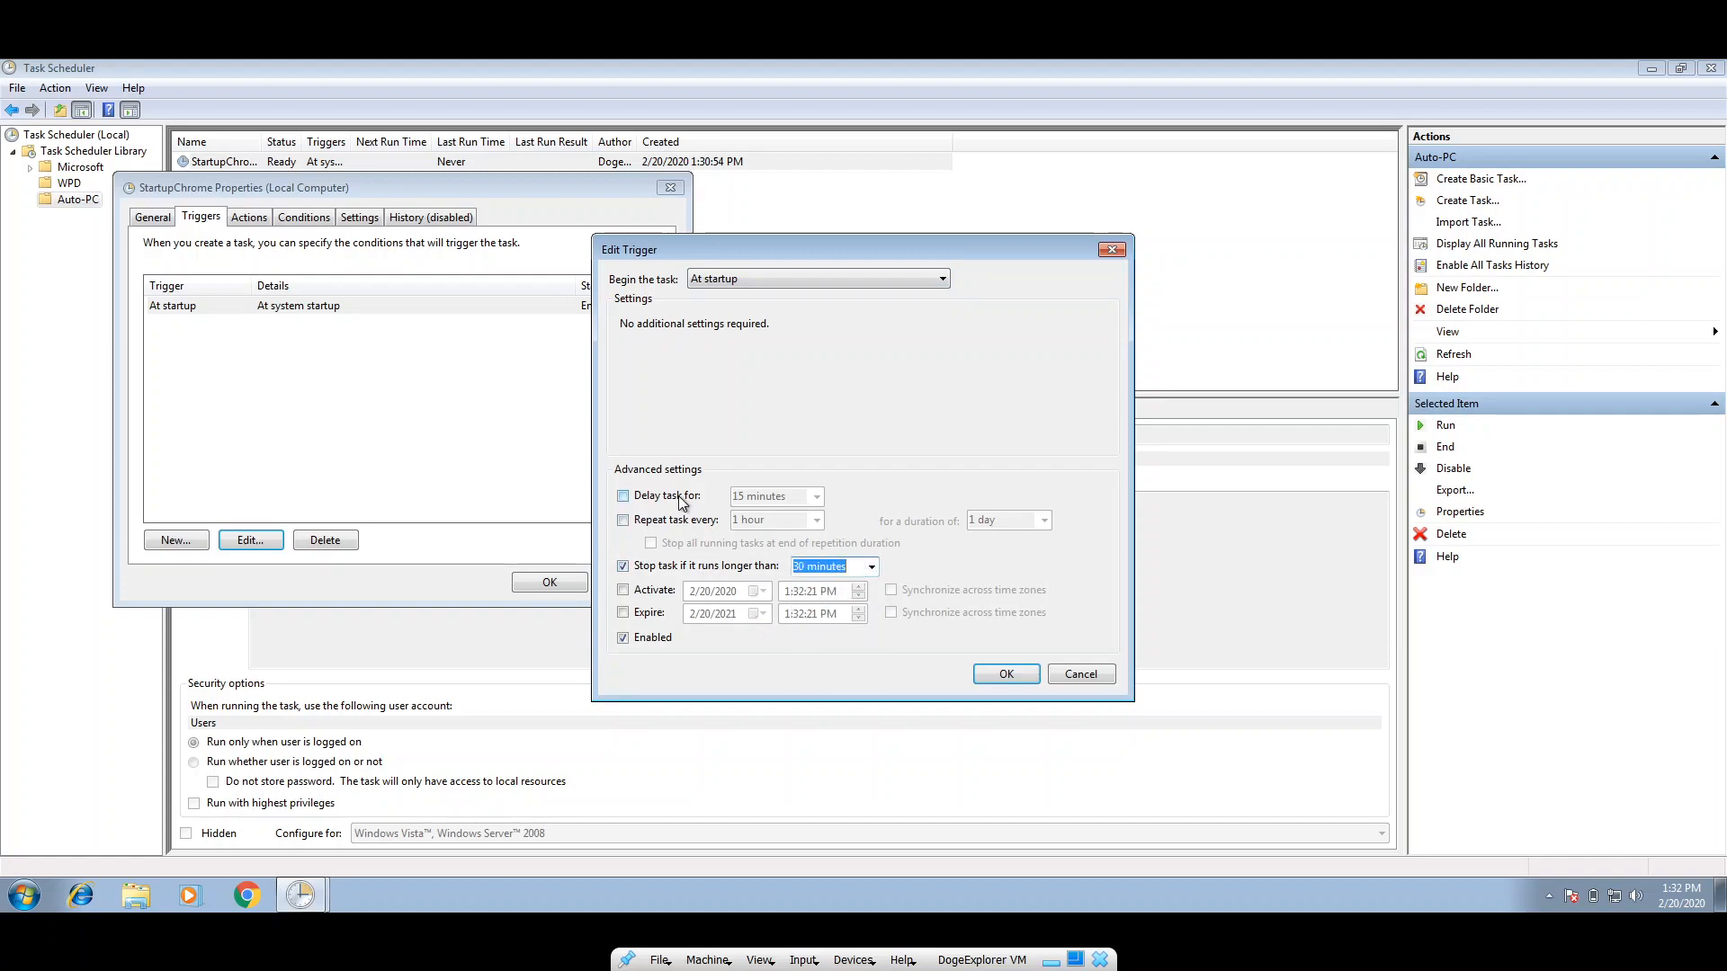
pyautogui.click(1008, 674)
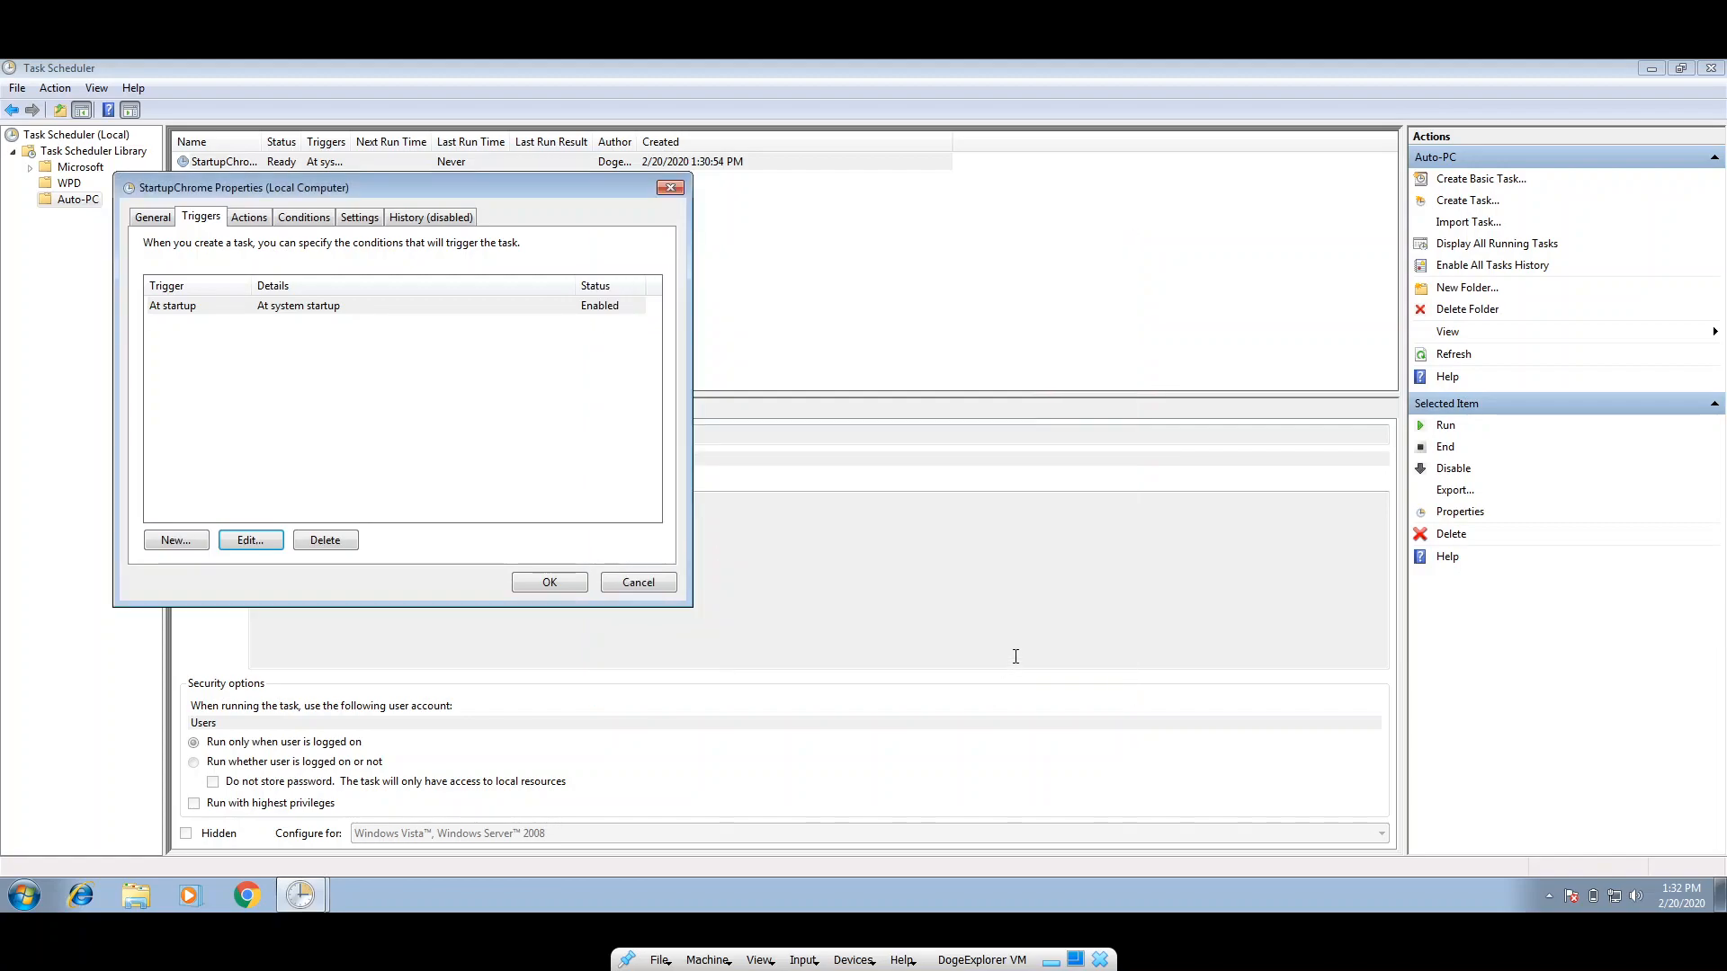
pyautogui.click(549, 583)
# Select the StartupChrome task in the Auto-PC folder and run it on demand
pyautogui.click(544, 279)
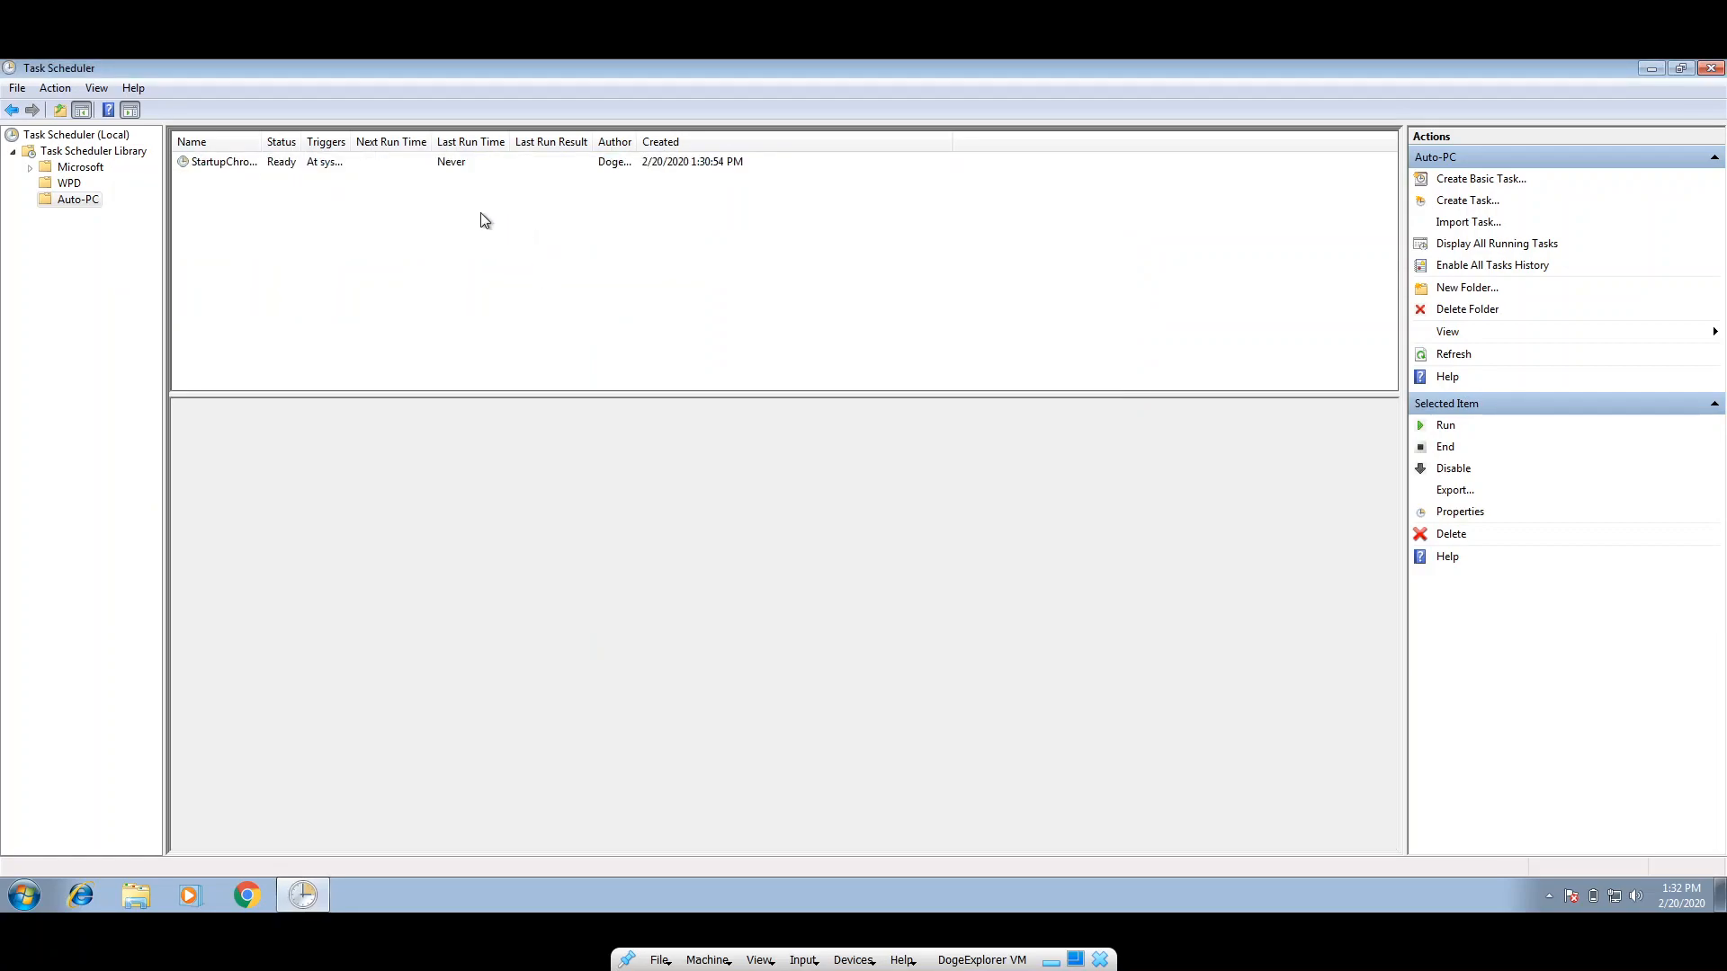
pyautogui.click(384, 165)
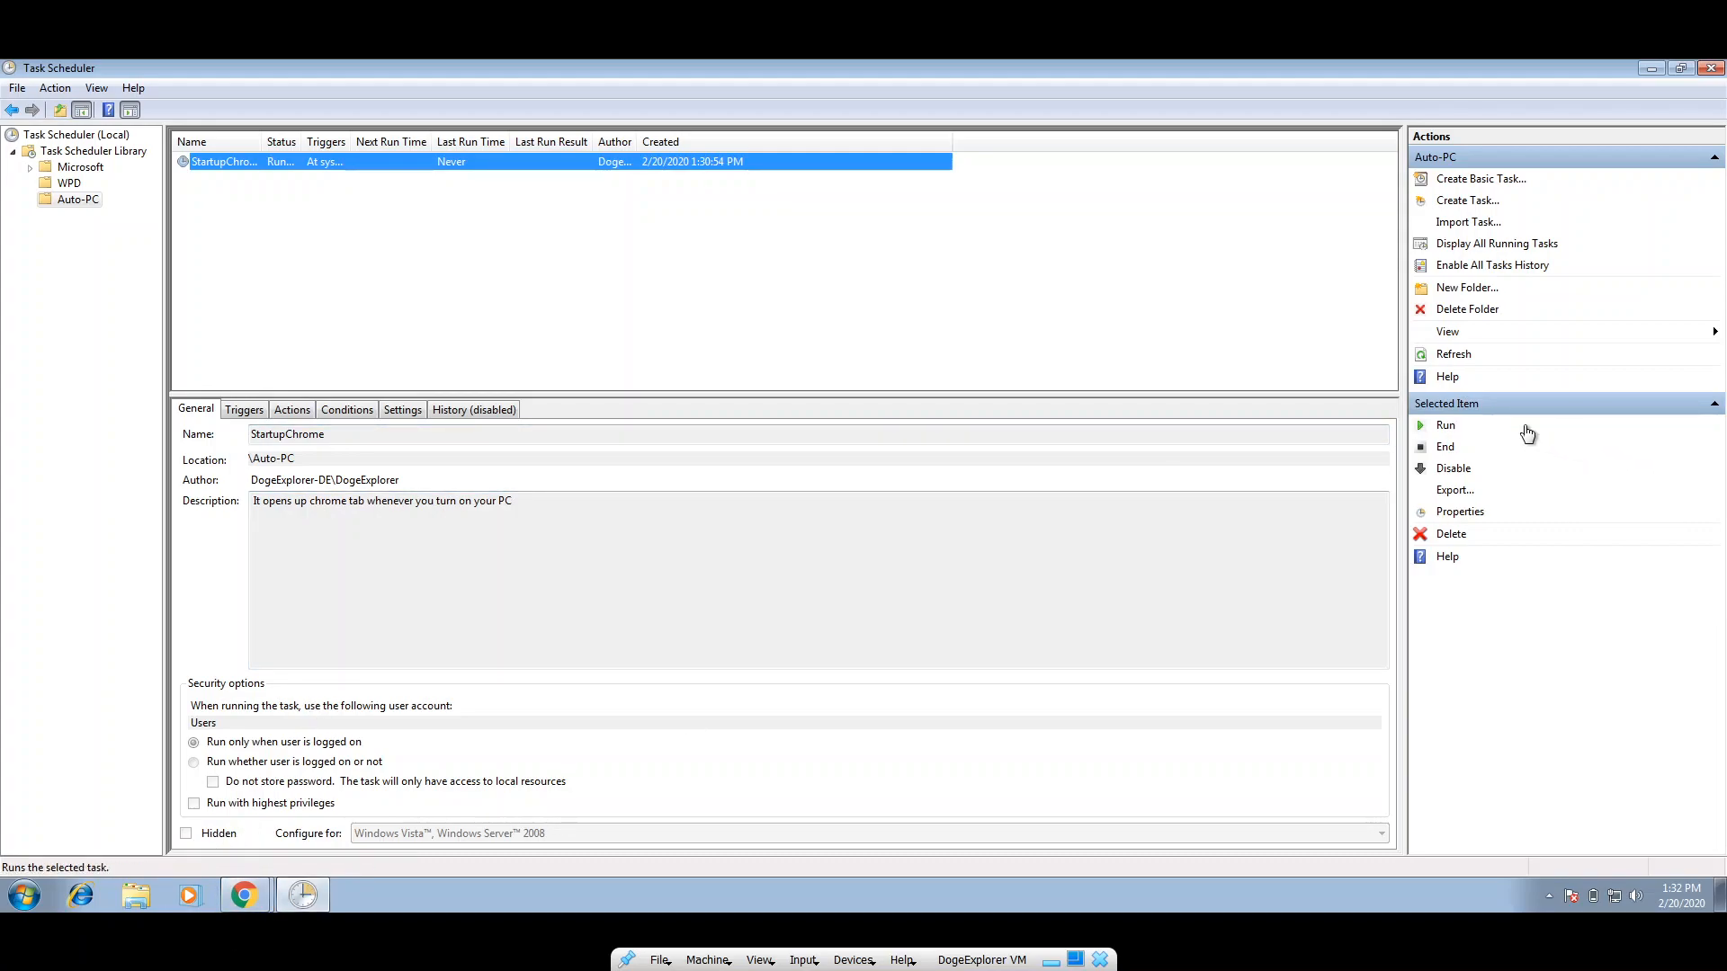
# Close the Google Chrome windows that the test run opened and return to the Auto-PC task list
pyautogui.moveTo(244, 895)
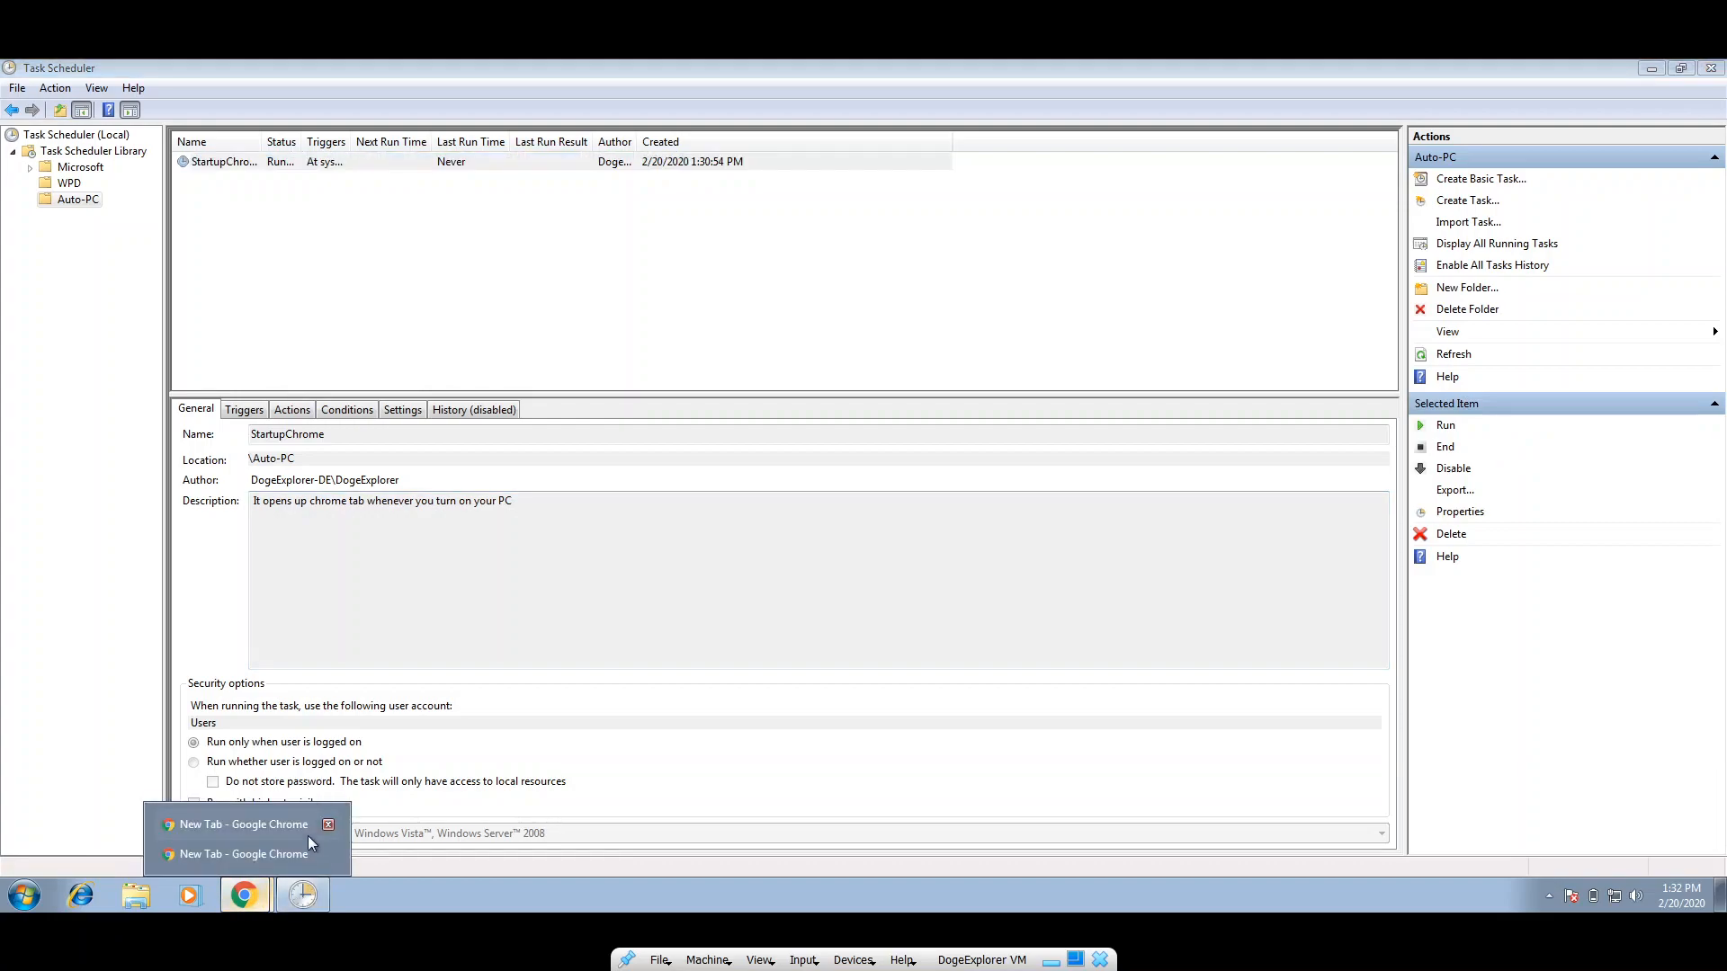
pyautogui.click(313, 846)
pyautogui.click(835, 68)
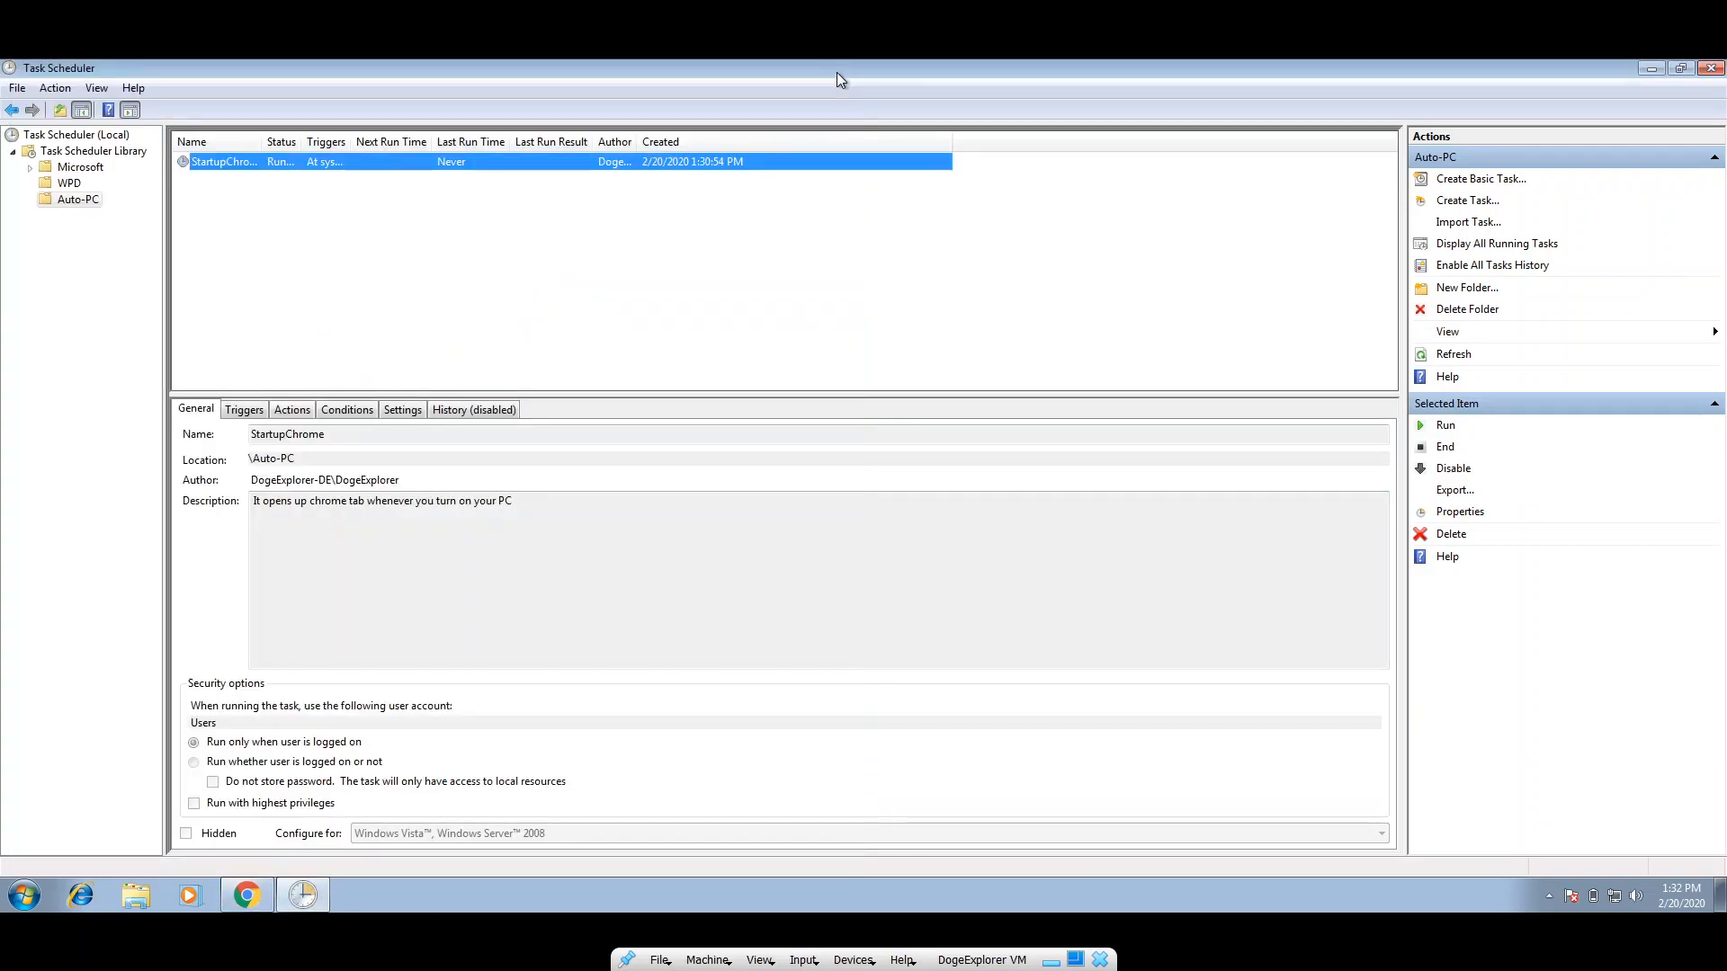
pyautogui.click(247, 895)
pyautogui.click(836, 68)
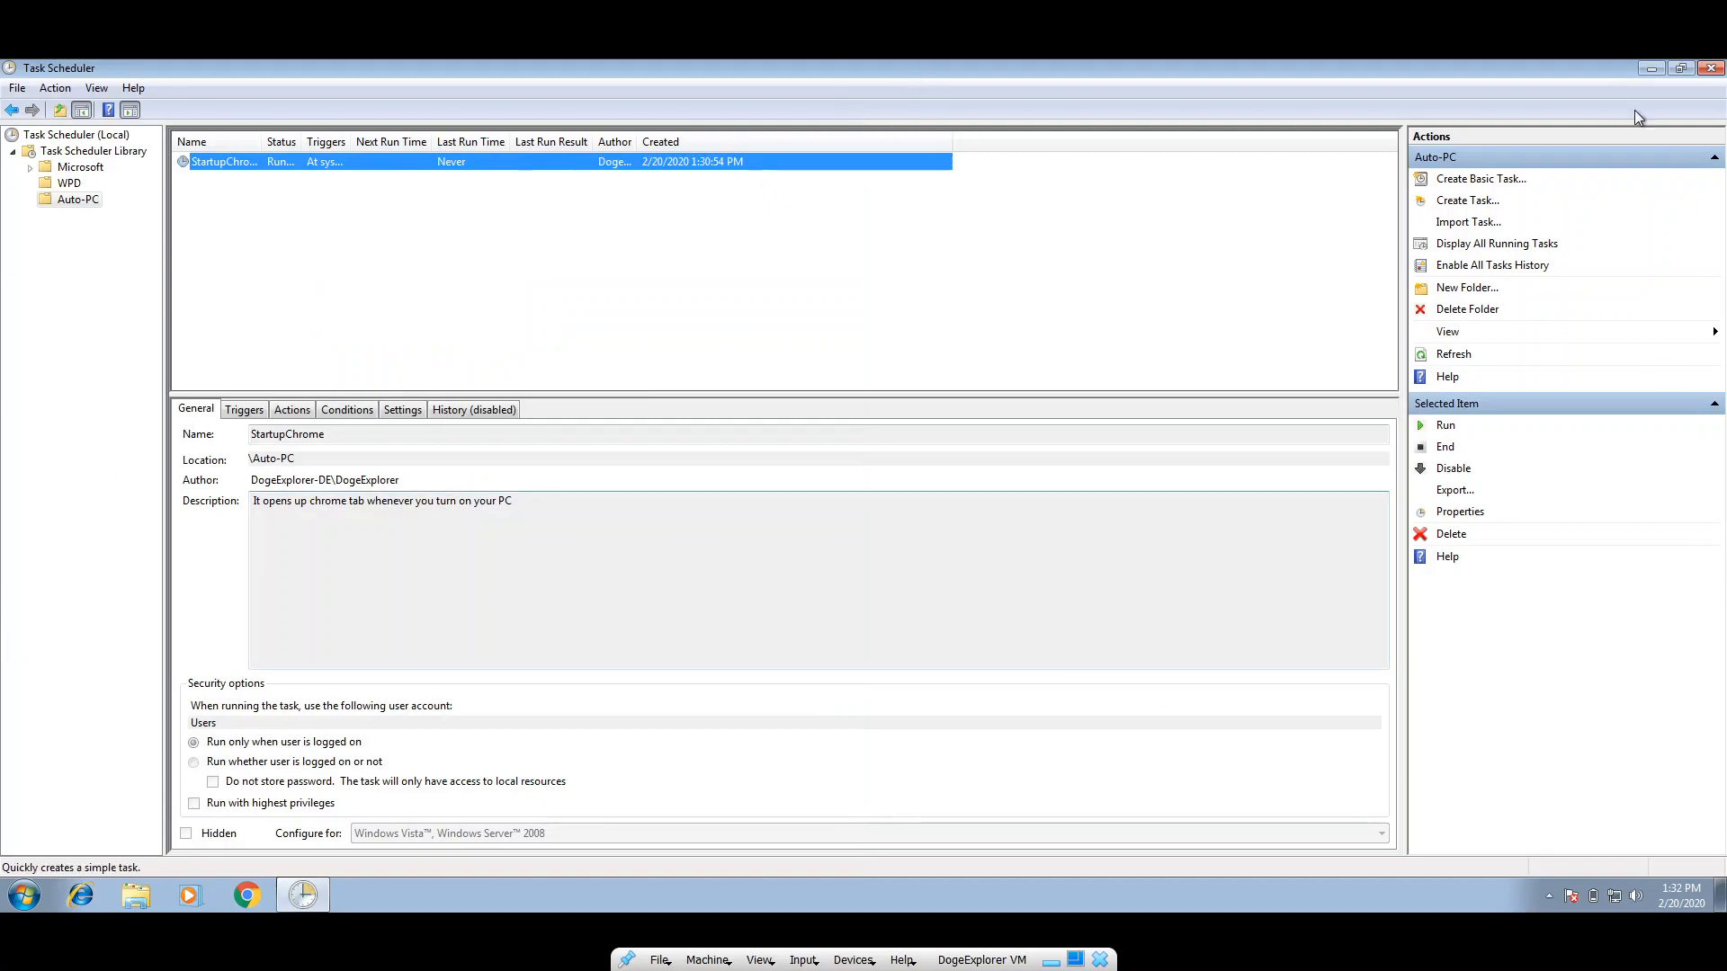
pyautogui.click(1080, 332)
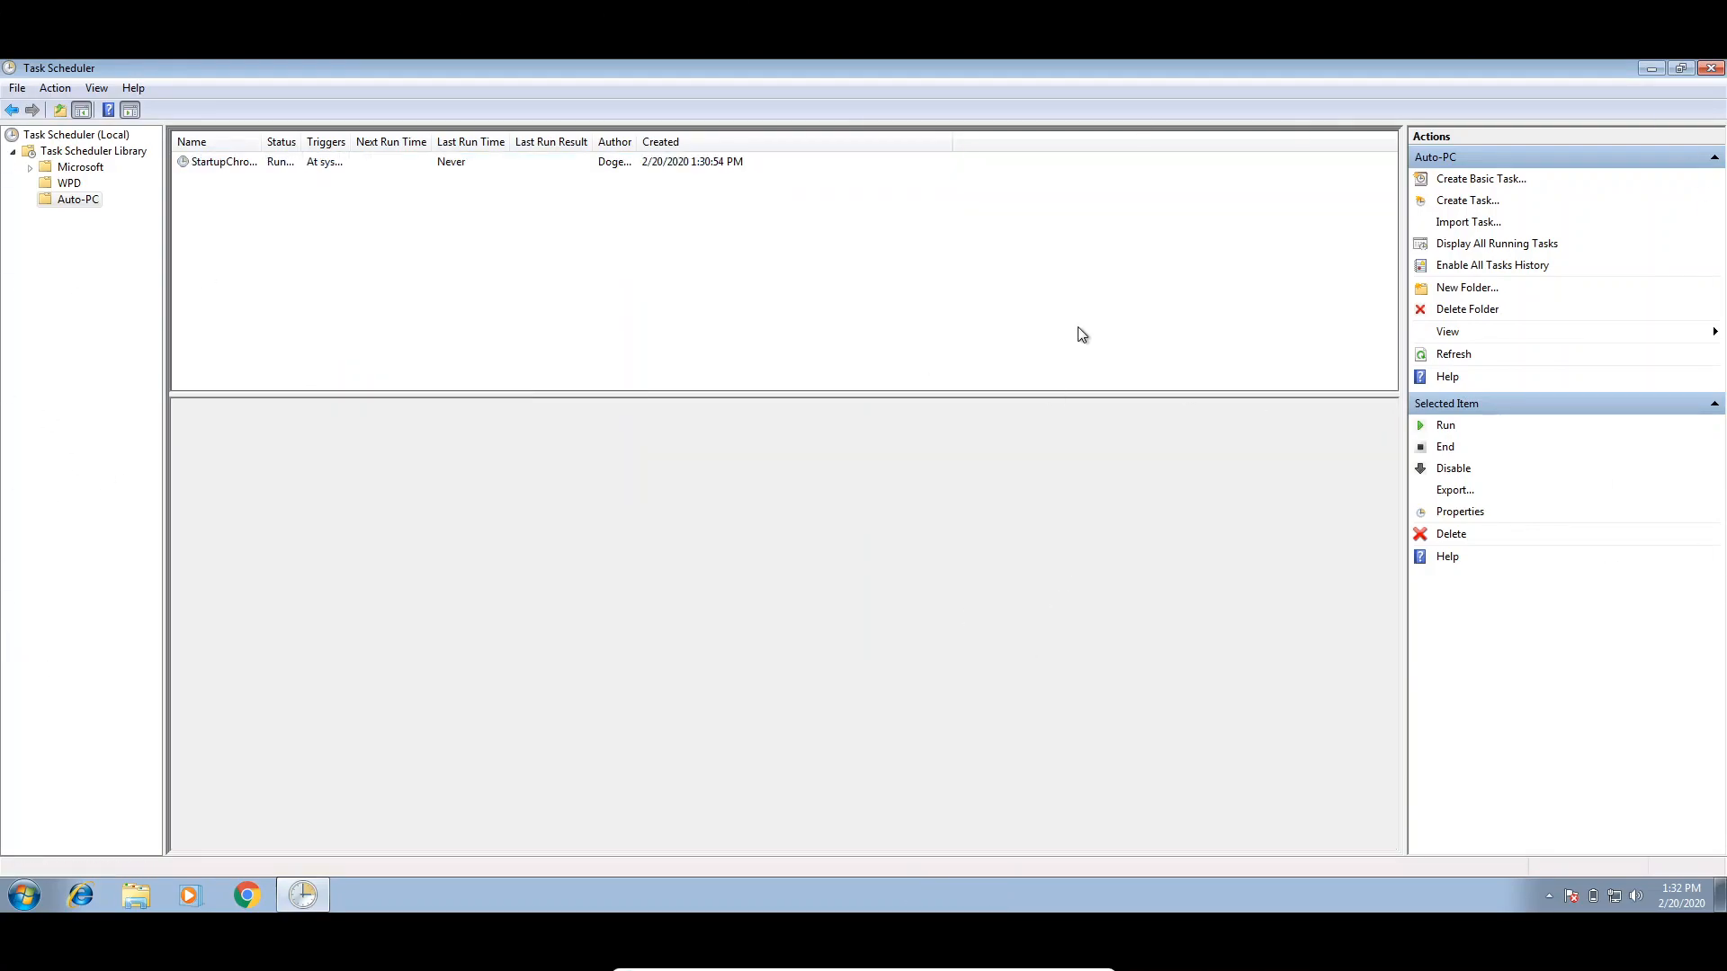
pyautogui.click(522, 166)
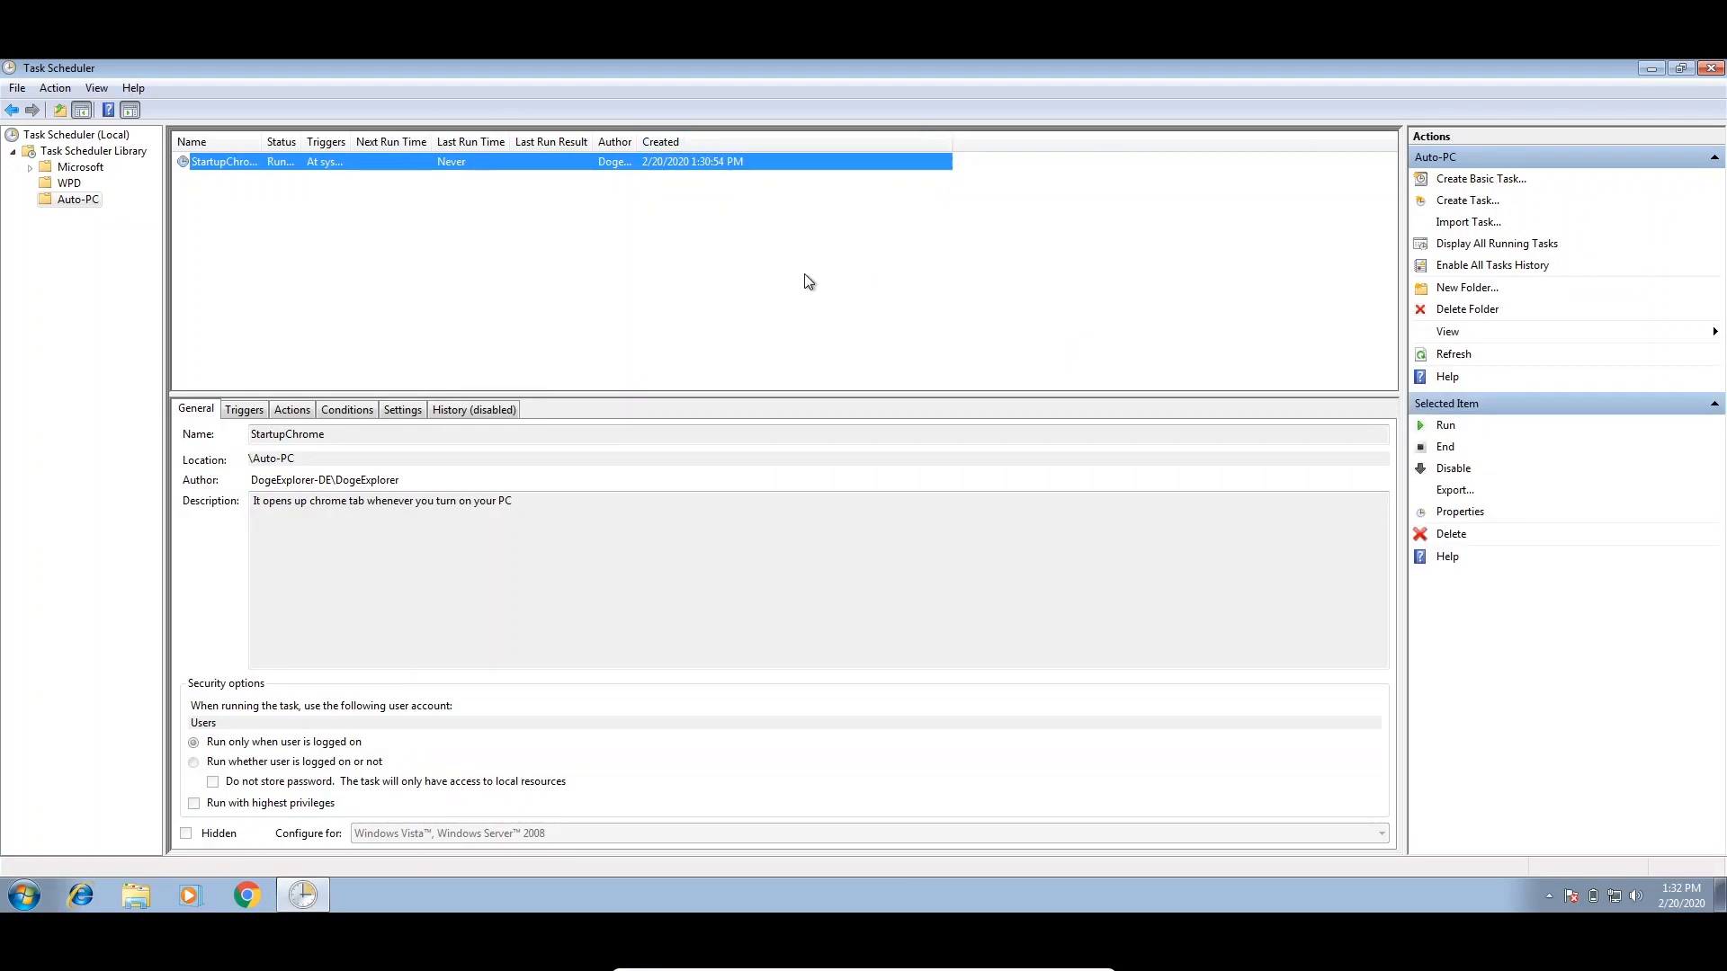
pyautogui.click(808, 279)
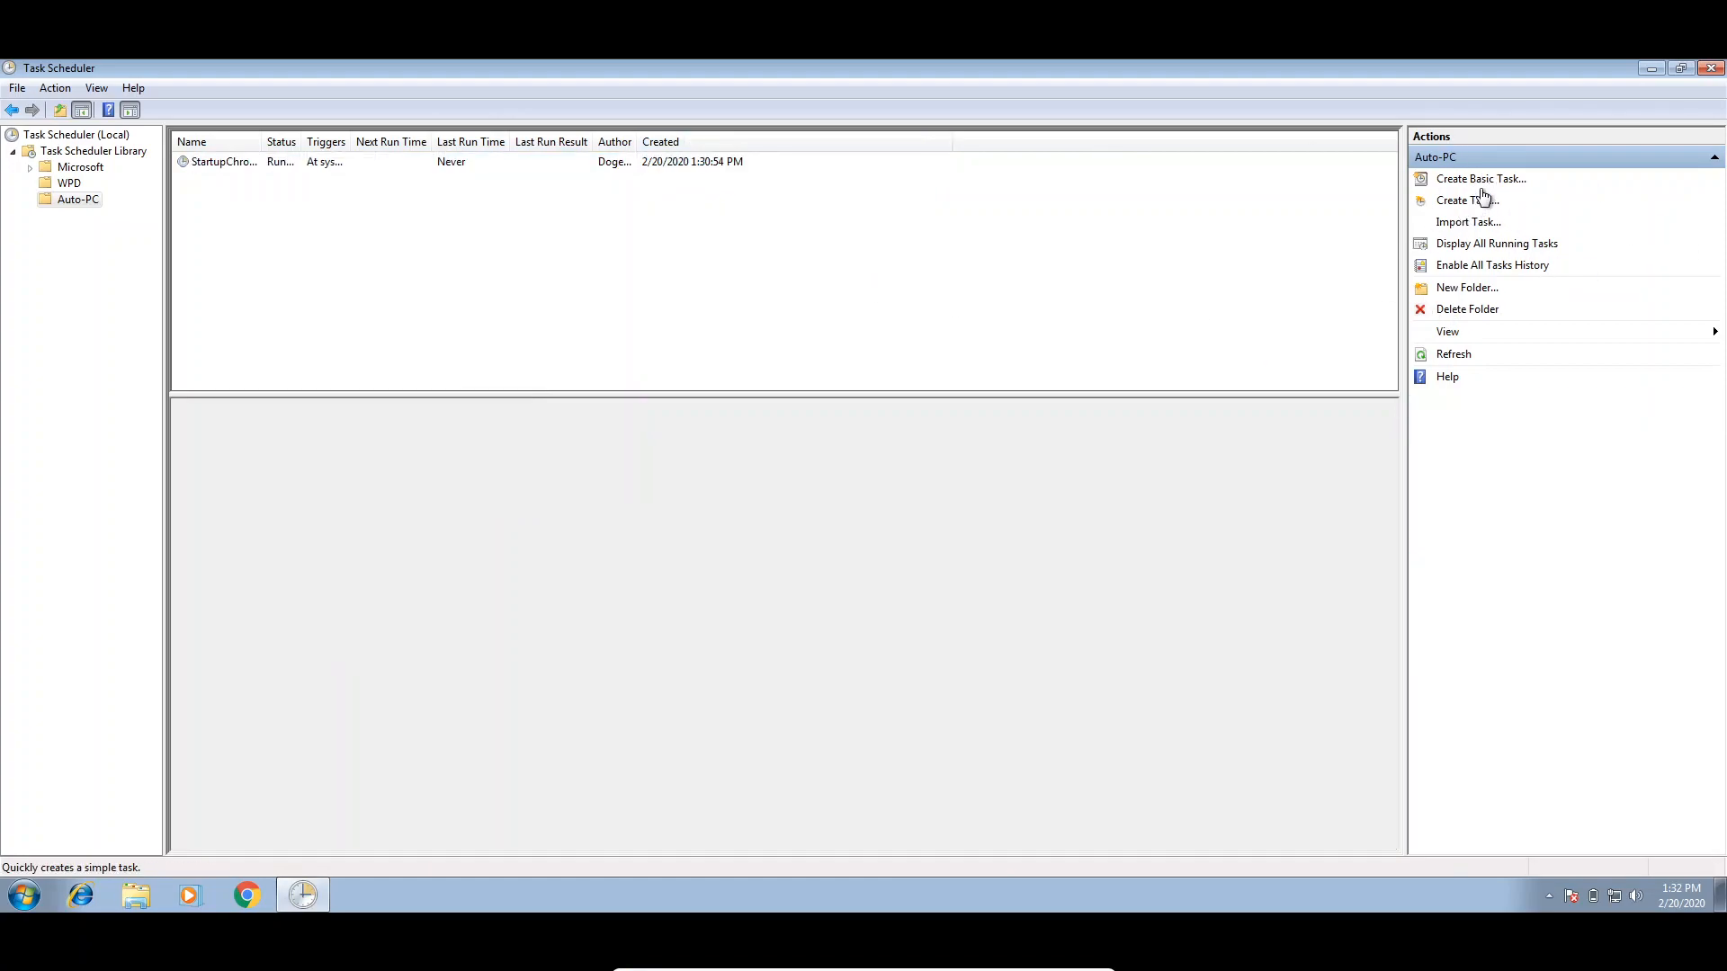
pyautogui.click(1717, 908)
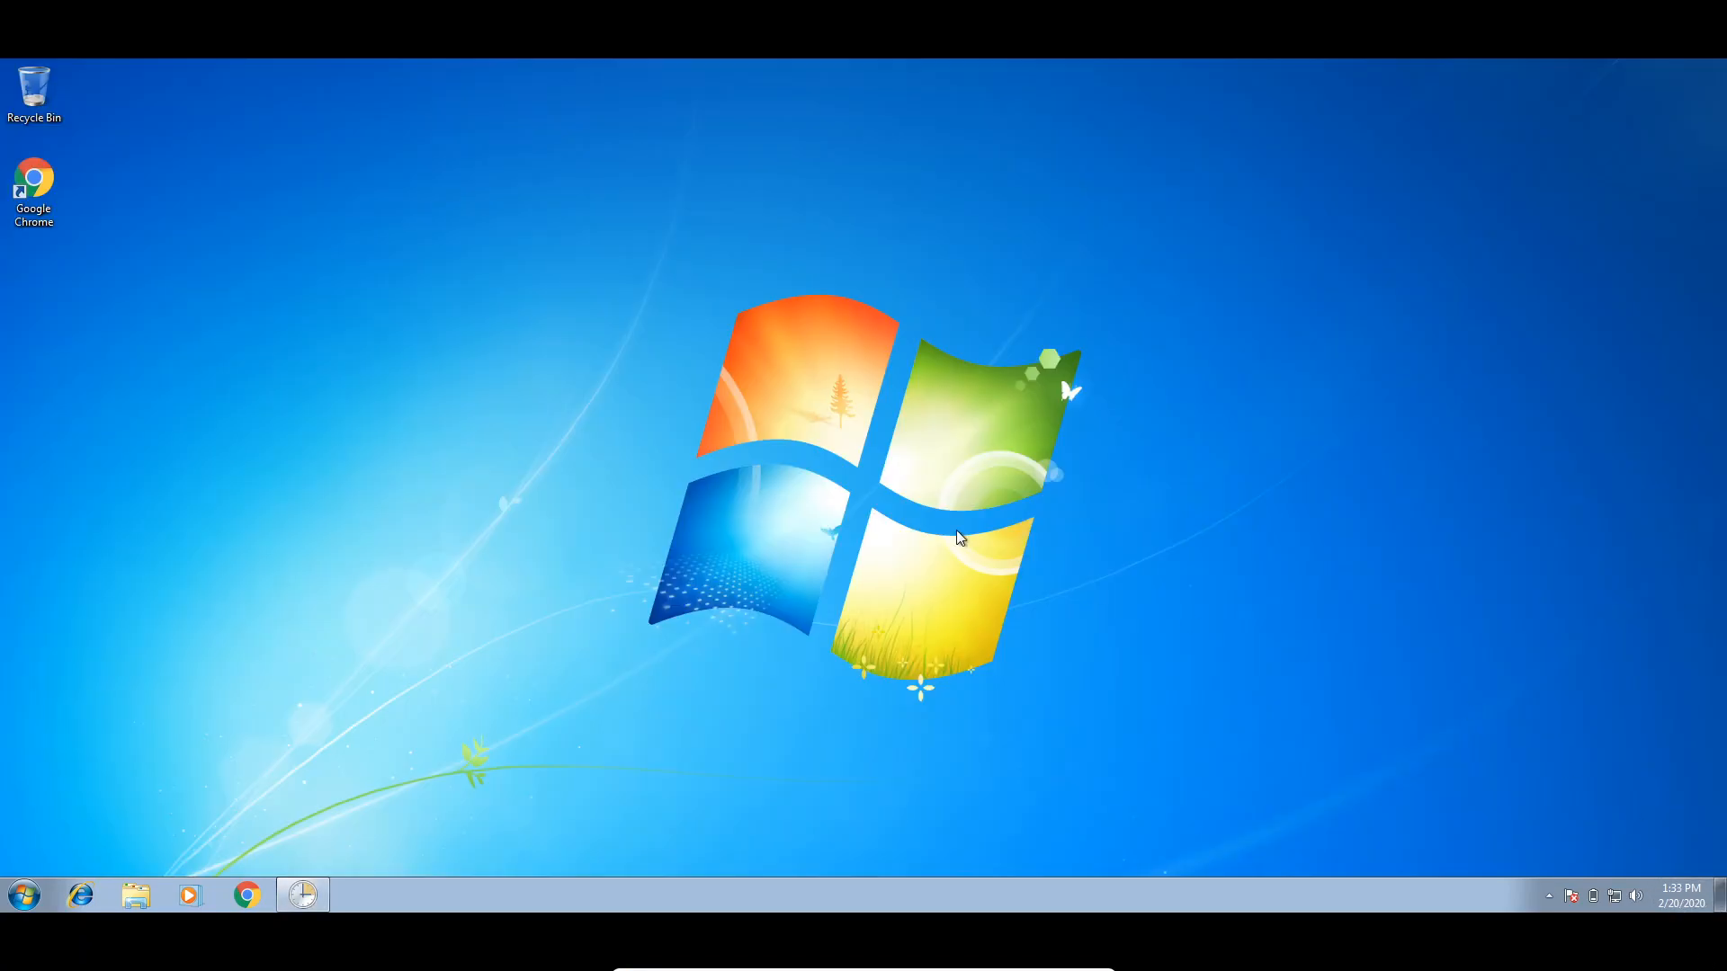
pyautogui.click(1659, 907)
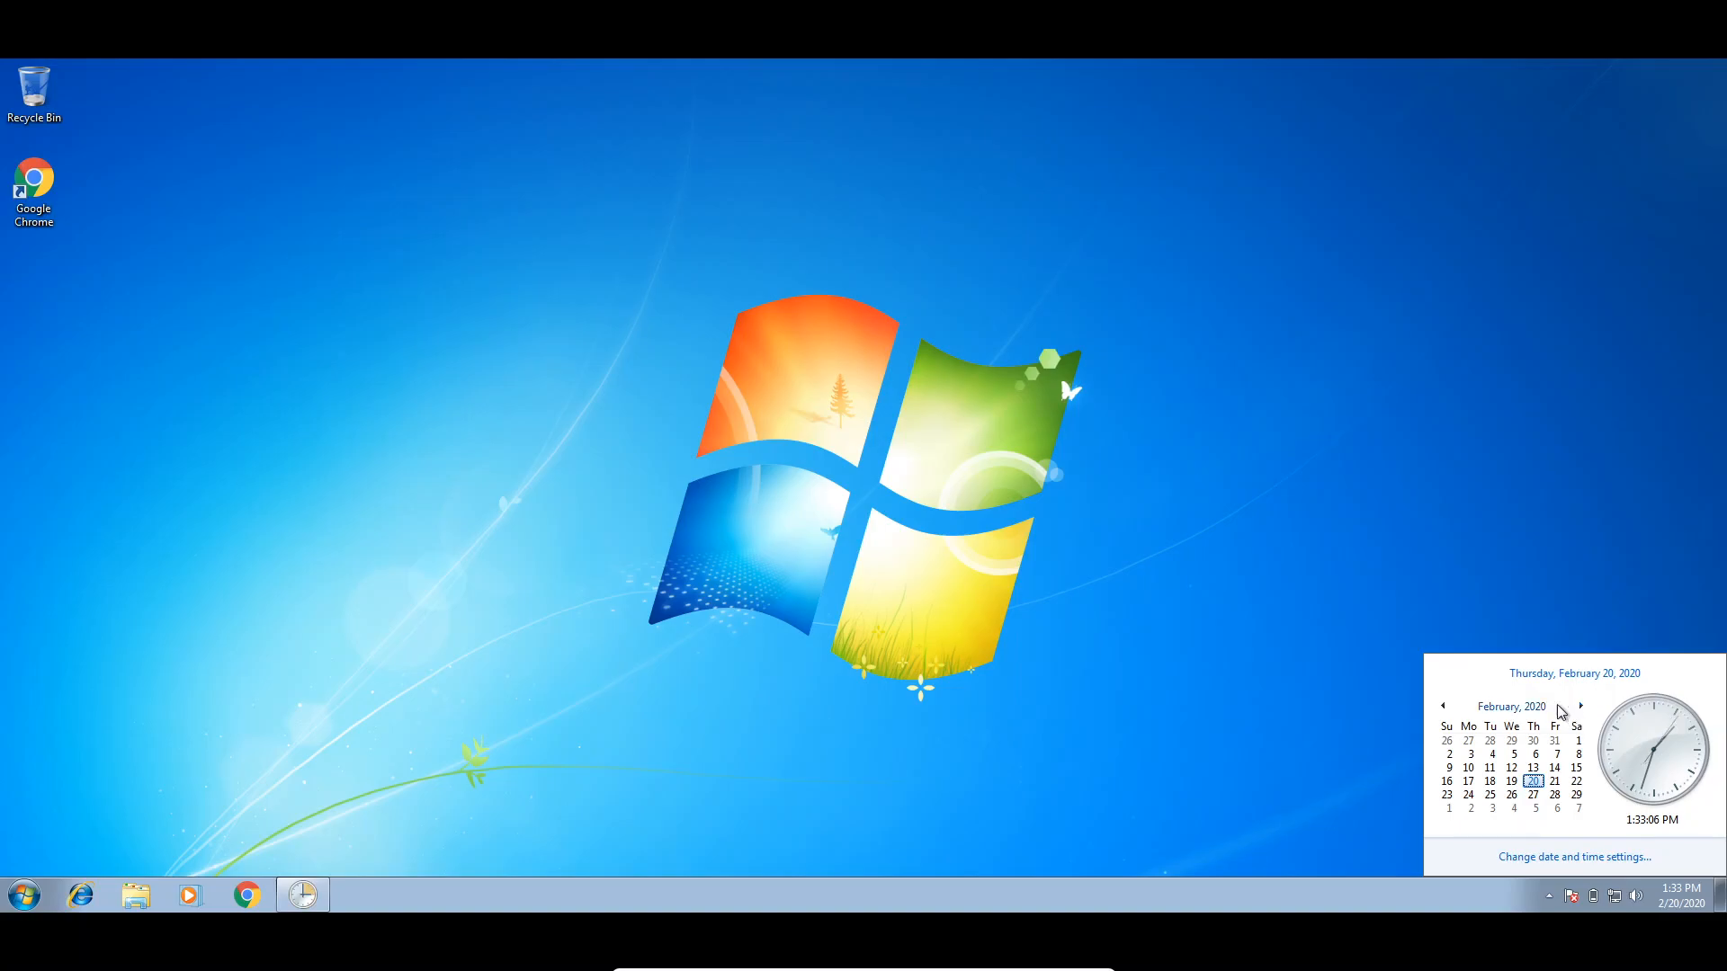
pyautogui.click(1033, 385)
pyautogui.moveTo(555, 175); pyautogui.dragTo(681, 436)
pyautogui.moveTo(489, 207); pyautogui.dragTo(1217, 711)
pyautogui.moveTo(541, 255); pyautogui.dragTo(1179, 618)
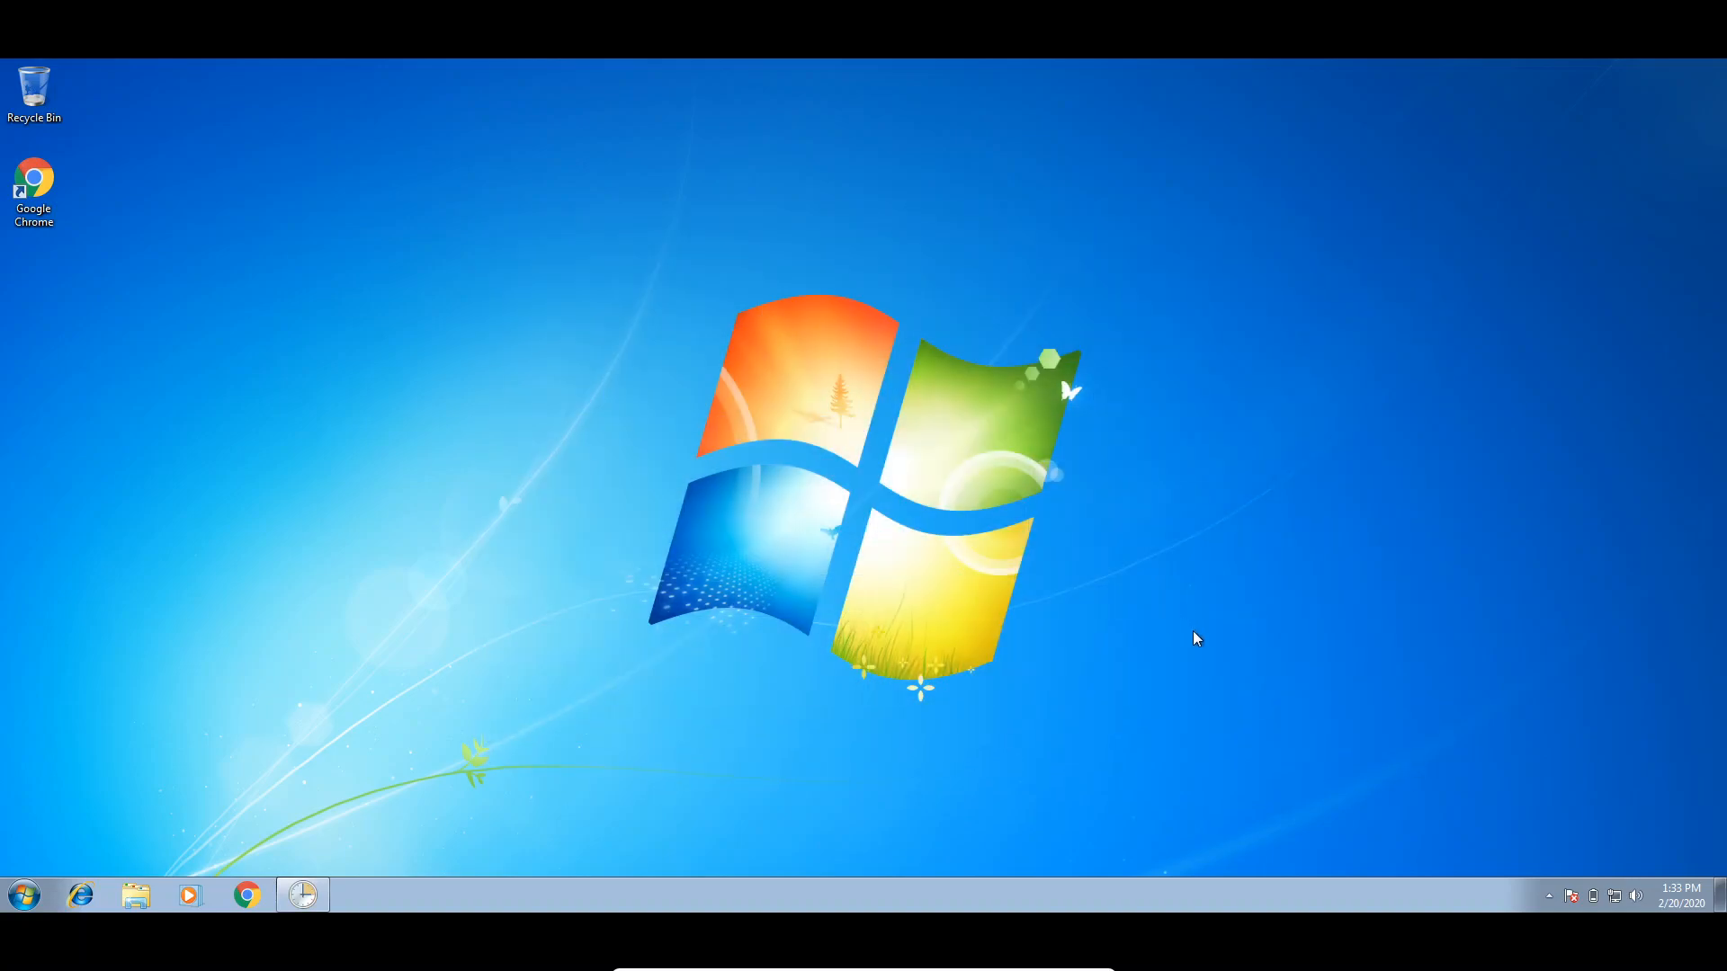
pyautogui.moveTo(1254, 686); pyautogui.dragTo(1032, 617)
pyautogui.moveTo(608, 325); pyautogui.dragTo(1168, 731)
pyautogui.moveTo(1169, 731)
pyautogui.mouseDown()
pyautogui.moveTo(939, 479)
pyautogui.moveTo(610, 263)
pyautogui.moveTo(586, 221)
pyautogui.moveTo(558, 221)
pyautogui.moveTo(699, 384)
pyautogui.moveTo(1115, 736)
pyautogui.moveTo(1158, 721)
pyautogui.mouseUp()
pyautogui.click(14, 916)
pyautogui.click(315, 909)
pyautogui.rightClick(754, 269)
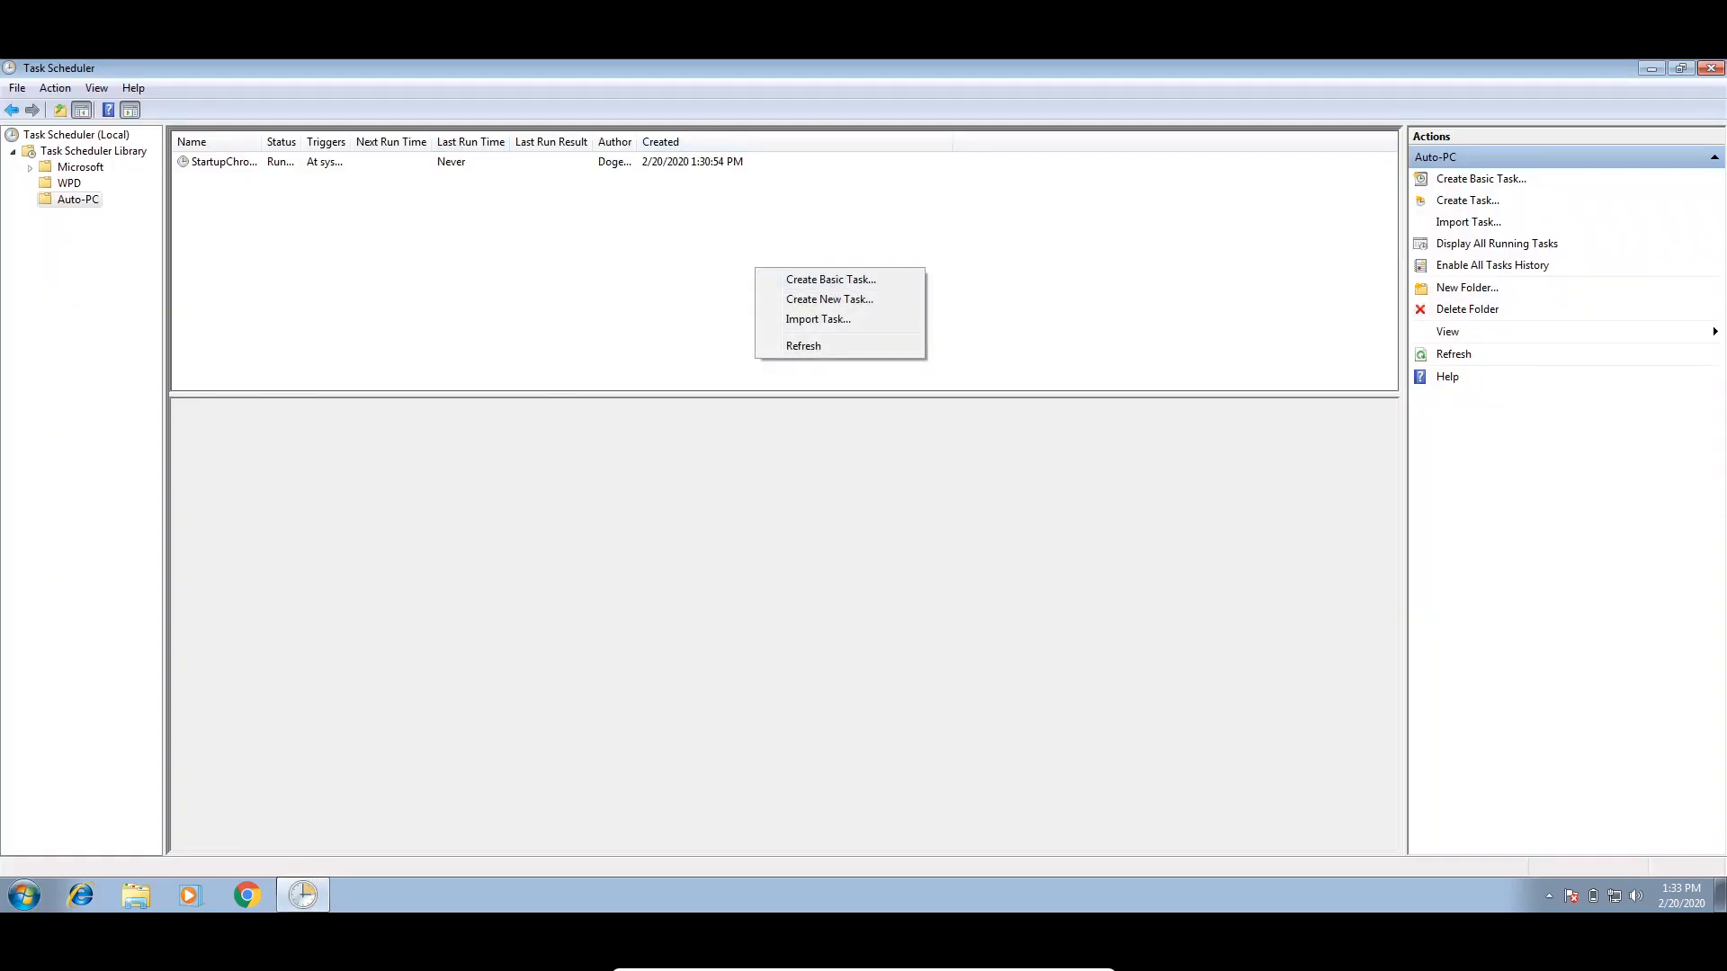
# Show the desktop and create a new text document on it
pyautogui.click(1720, 909)
pyautogui.click(1719, 903)
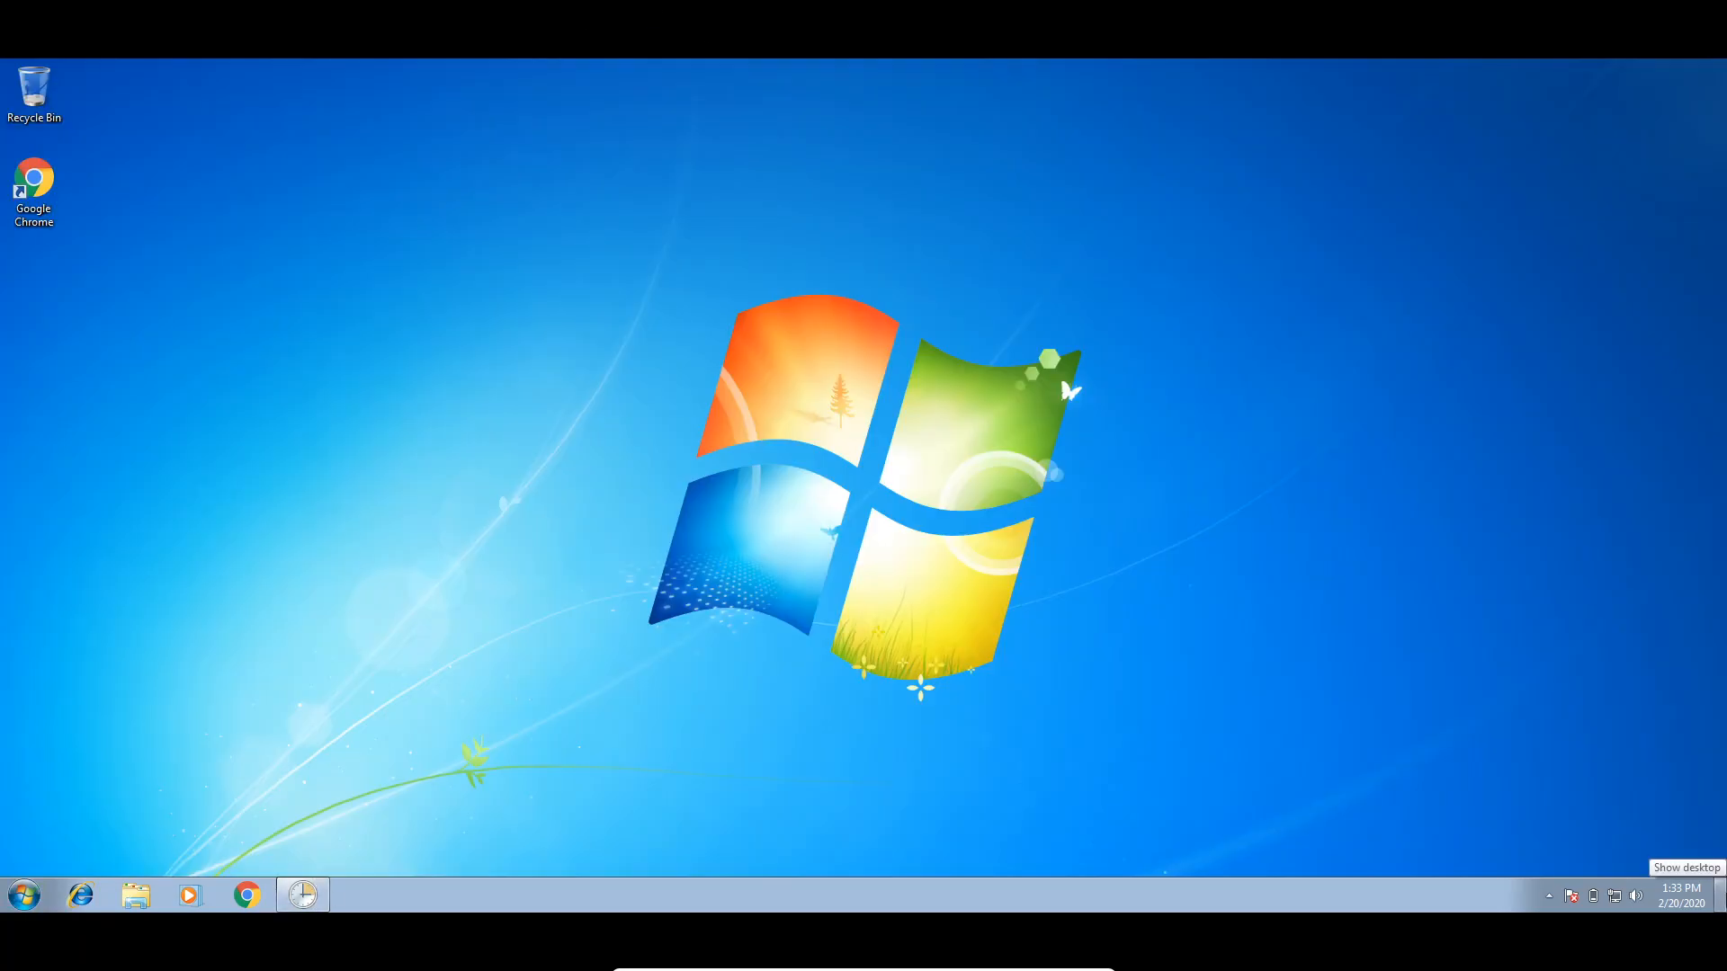
pyautogui.rightClick(63, 296)
pyautogui.moveTo(185, 419)
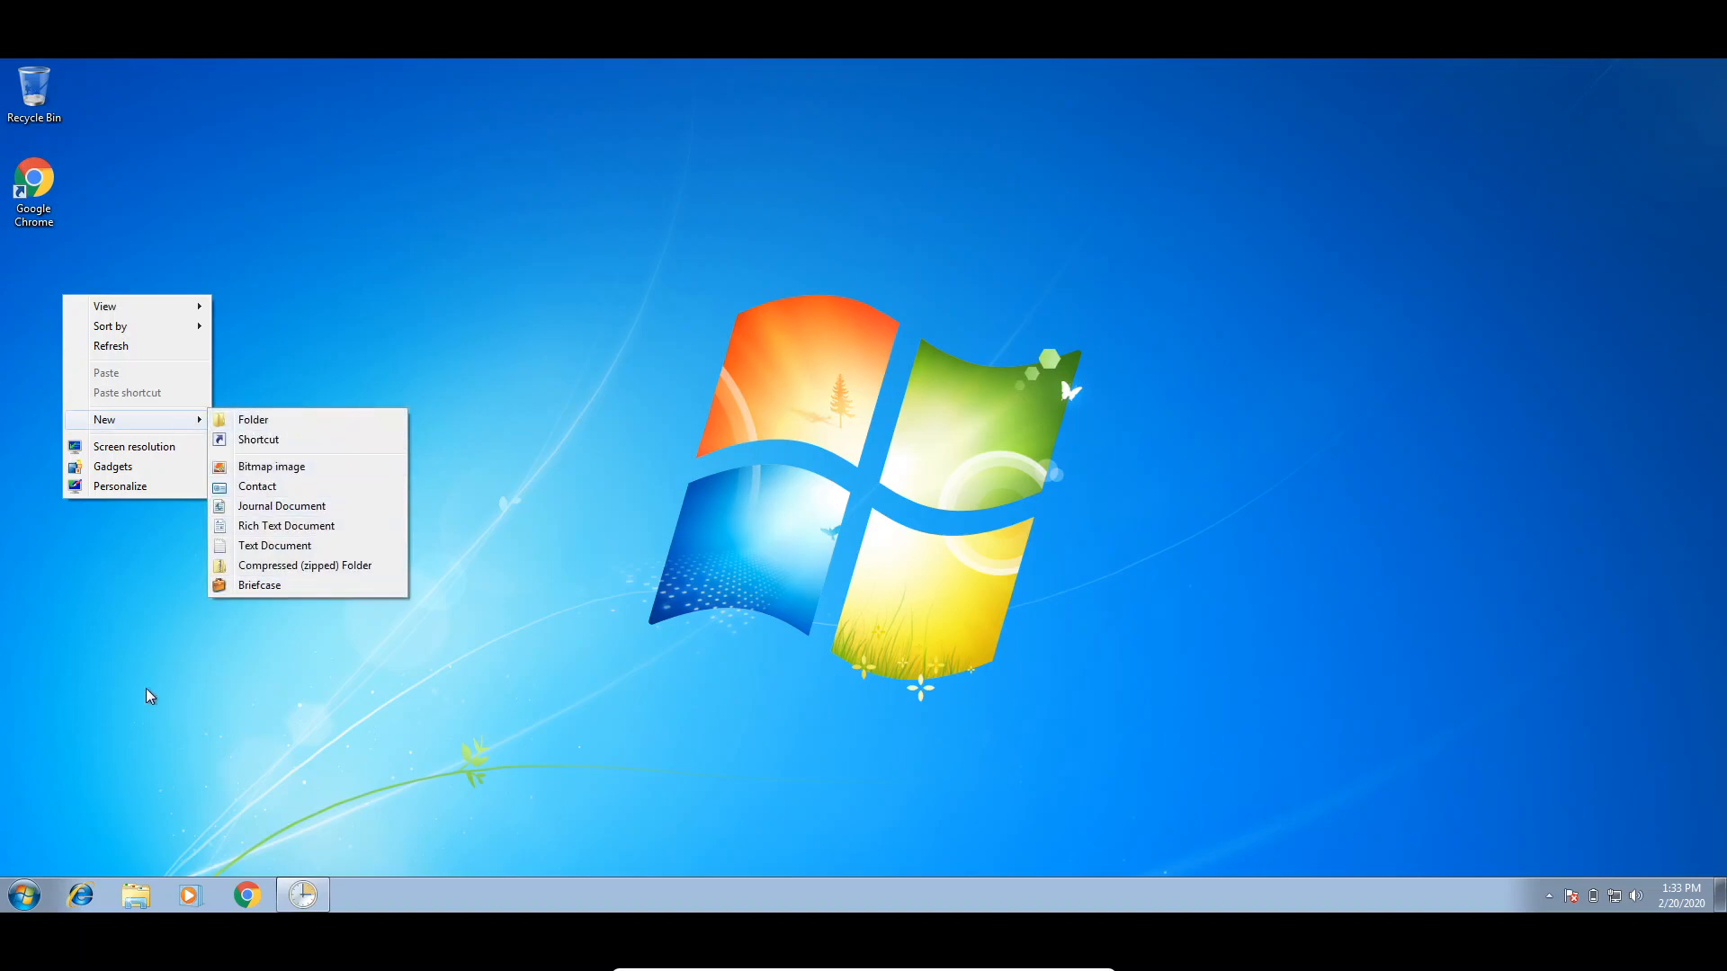
pyautogui.click(24, 895)
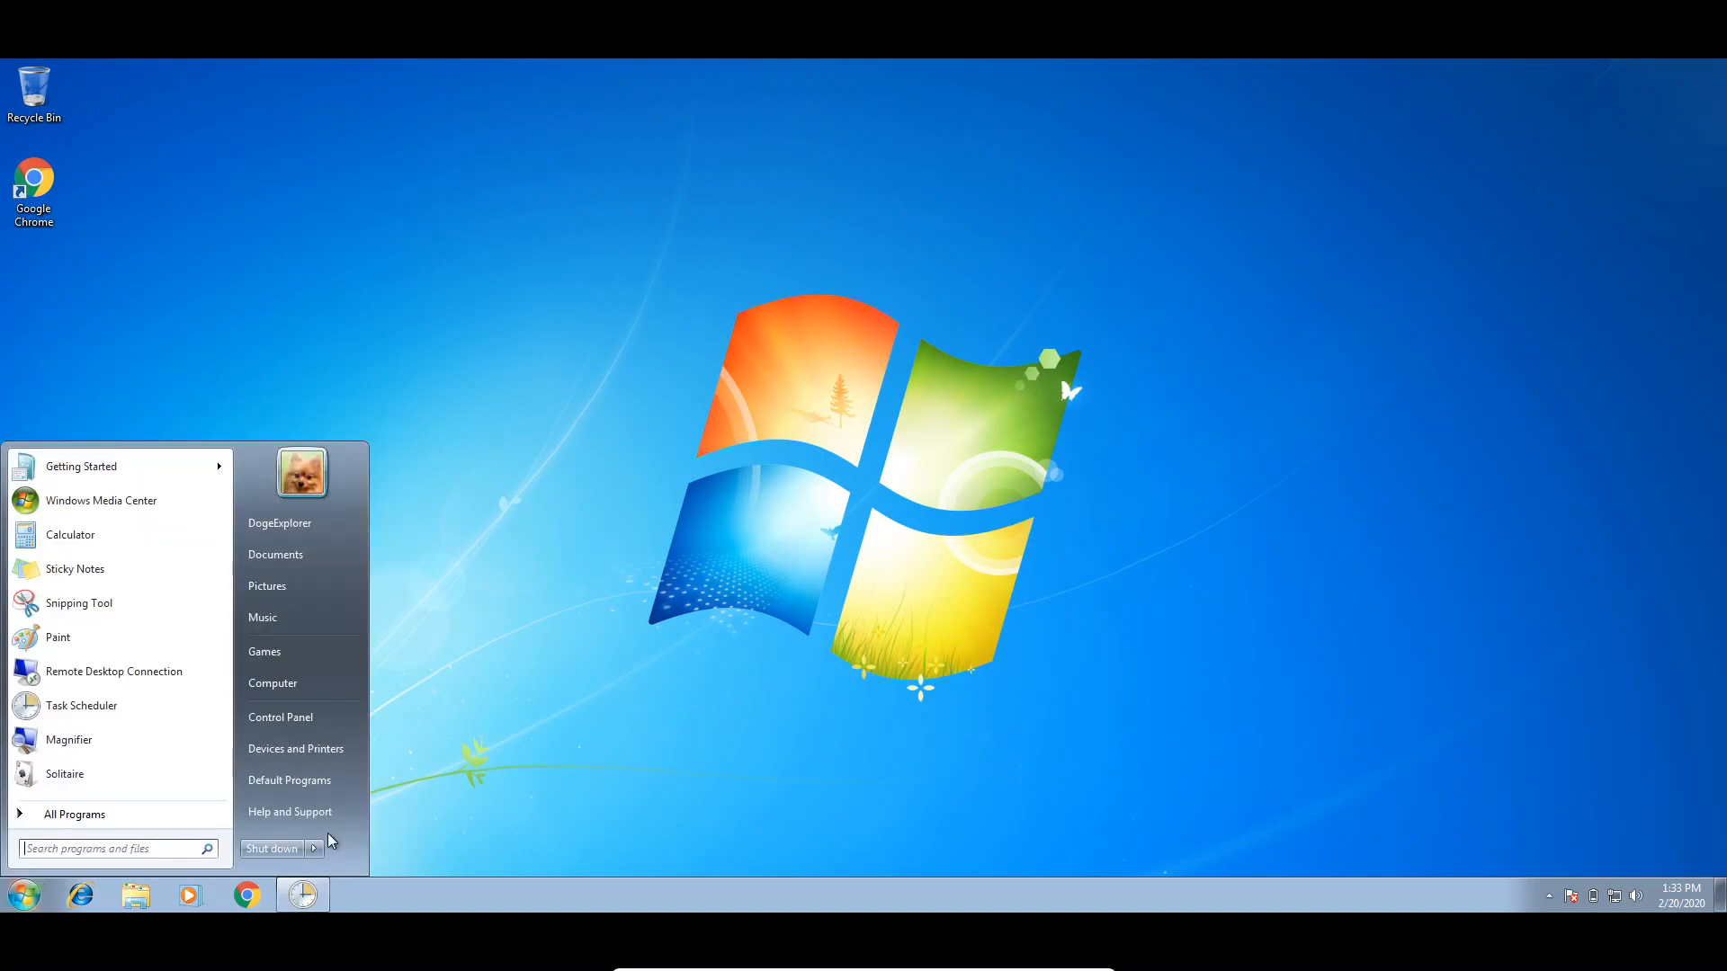
pyautogui.click(99, 814)
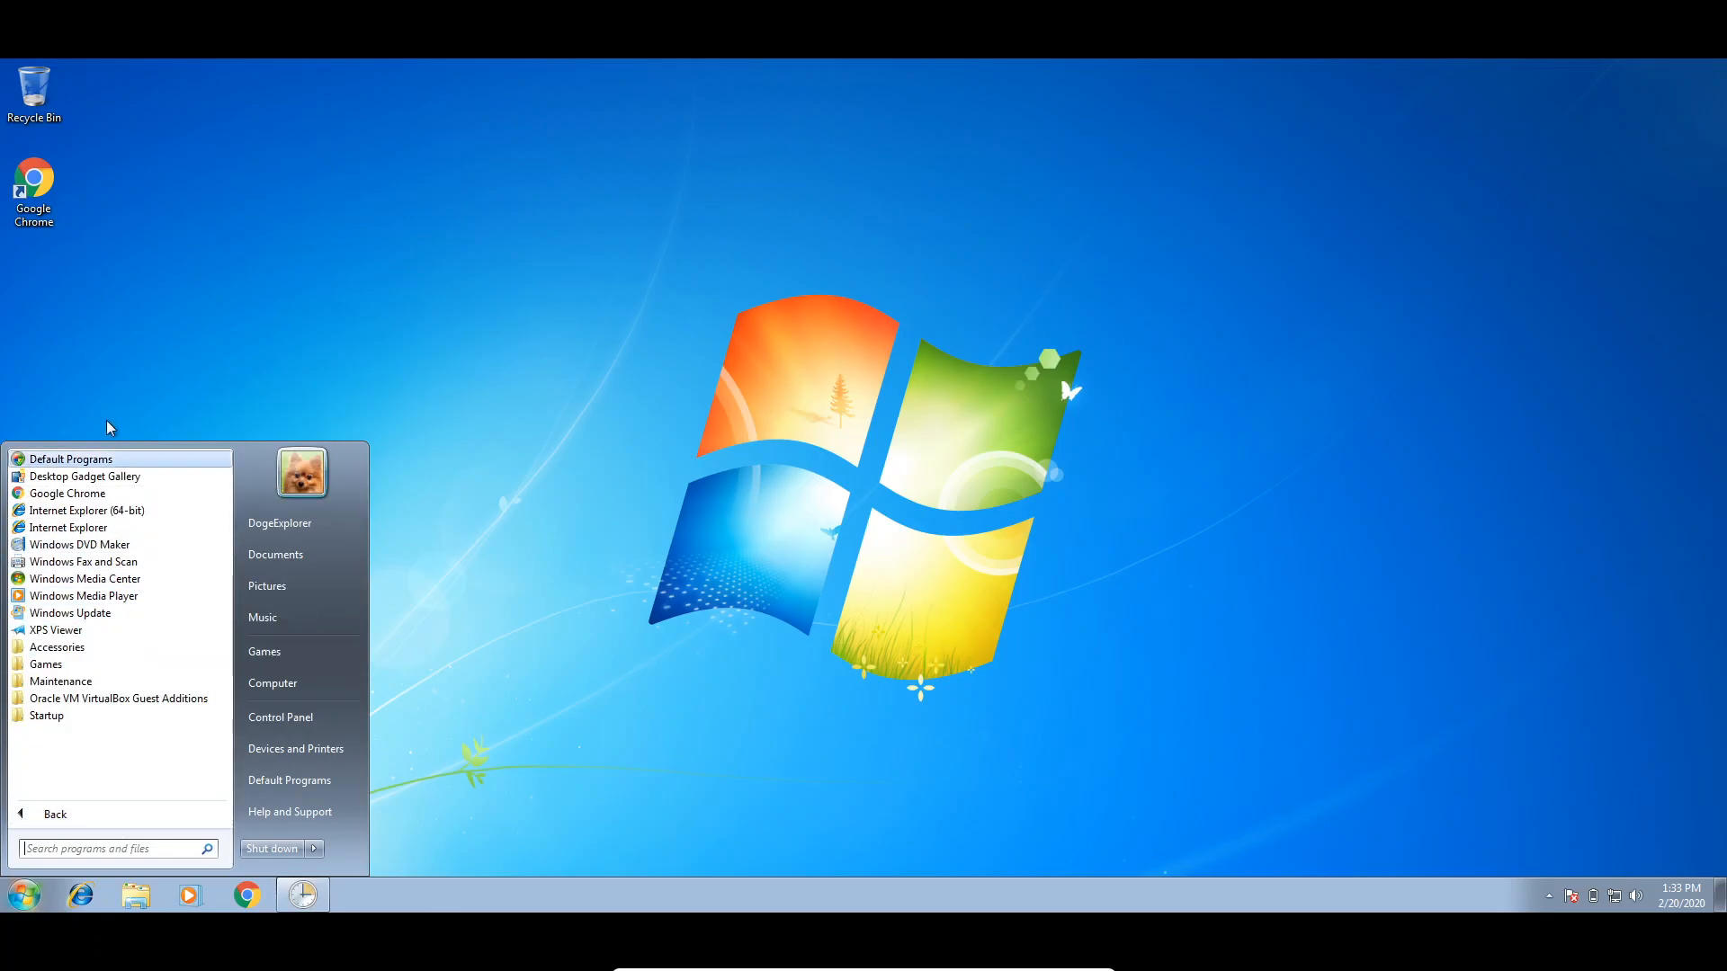
pyautogui.rightClick(150, 327)
pyautogui.moveTo(201, 453)
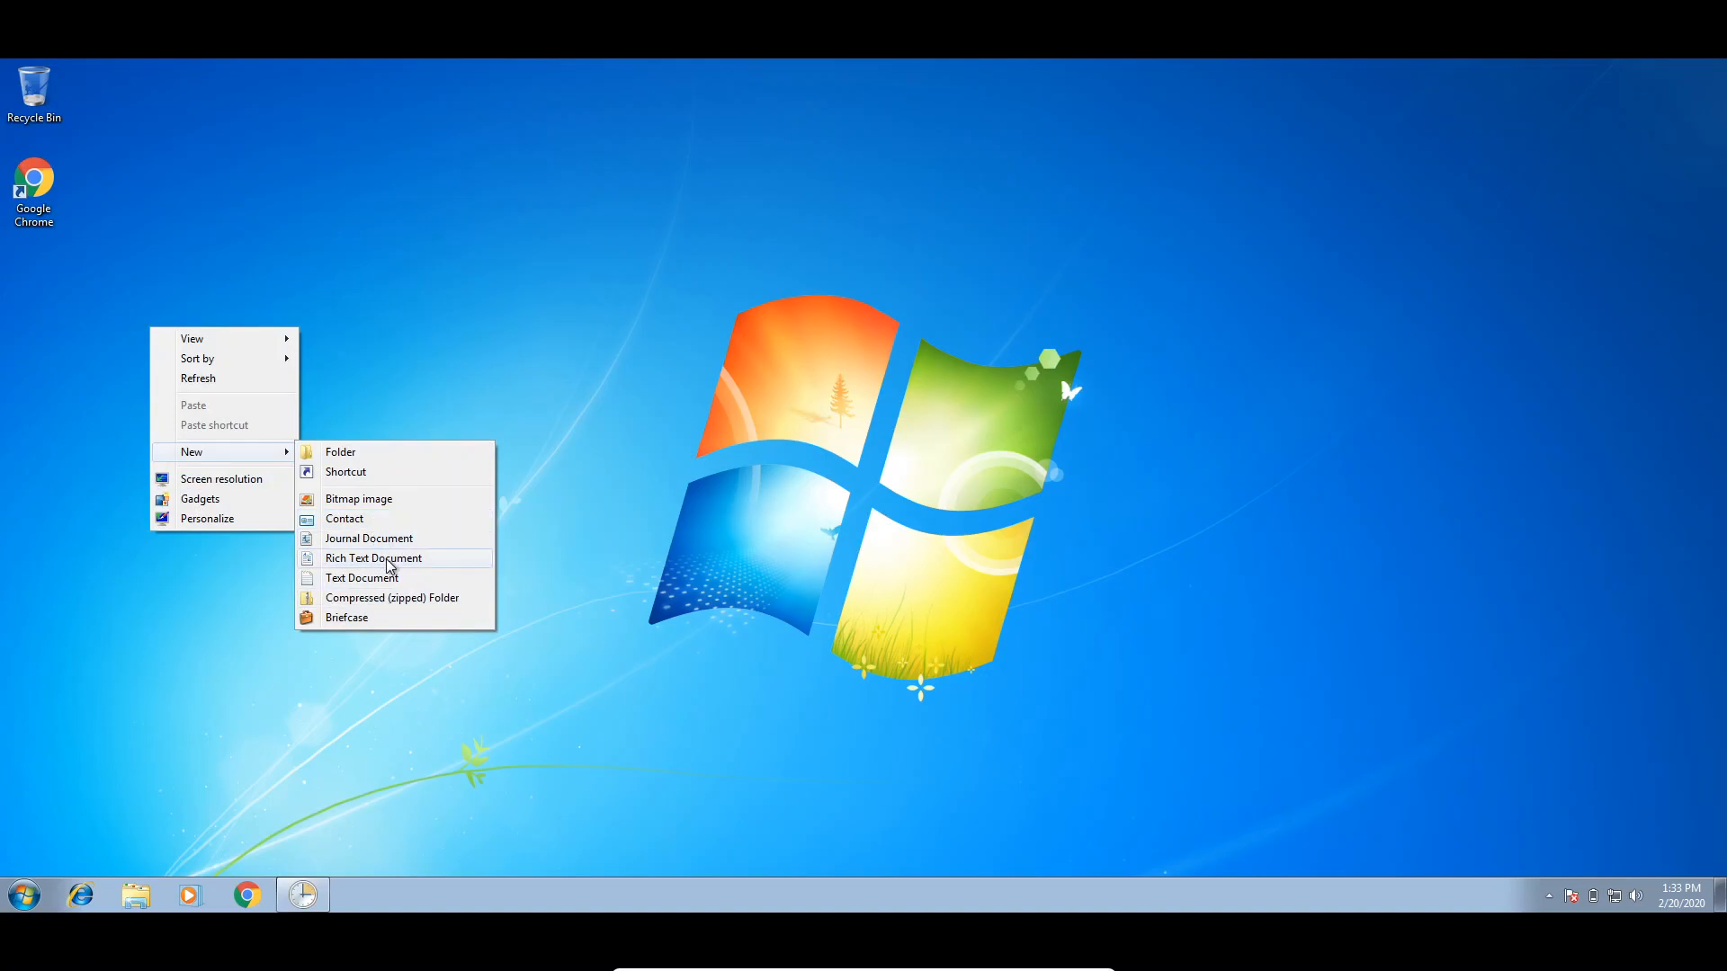
pyautogui.click(396, 581)
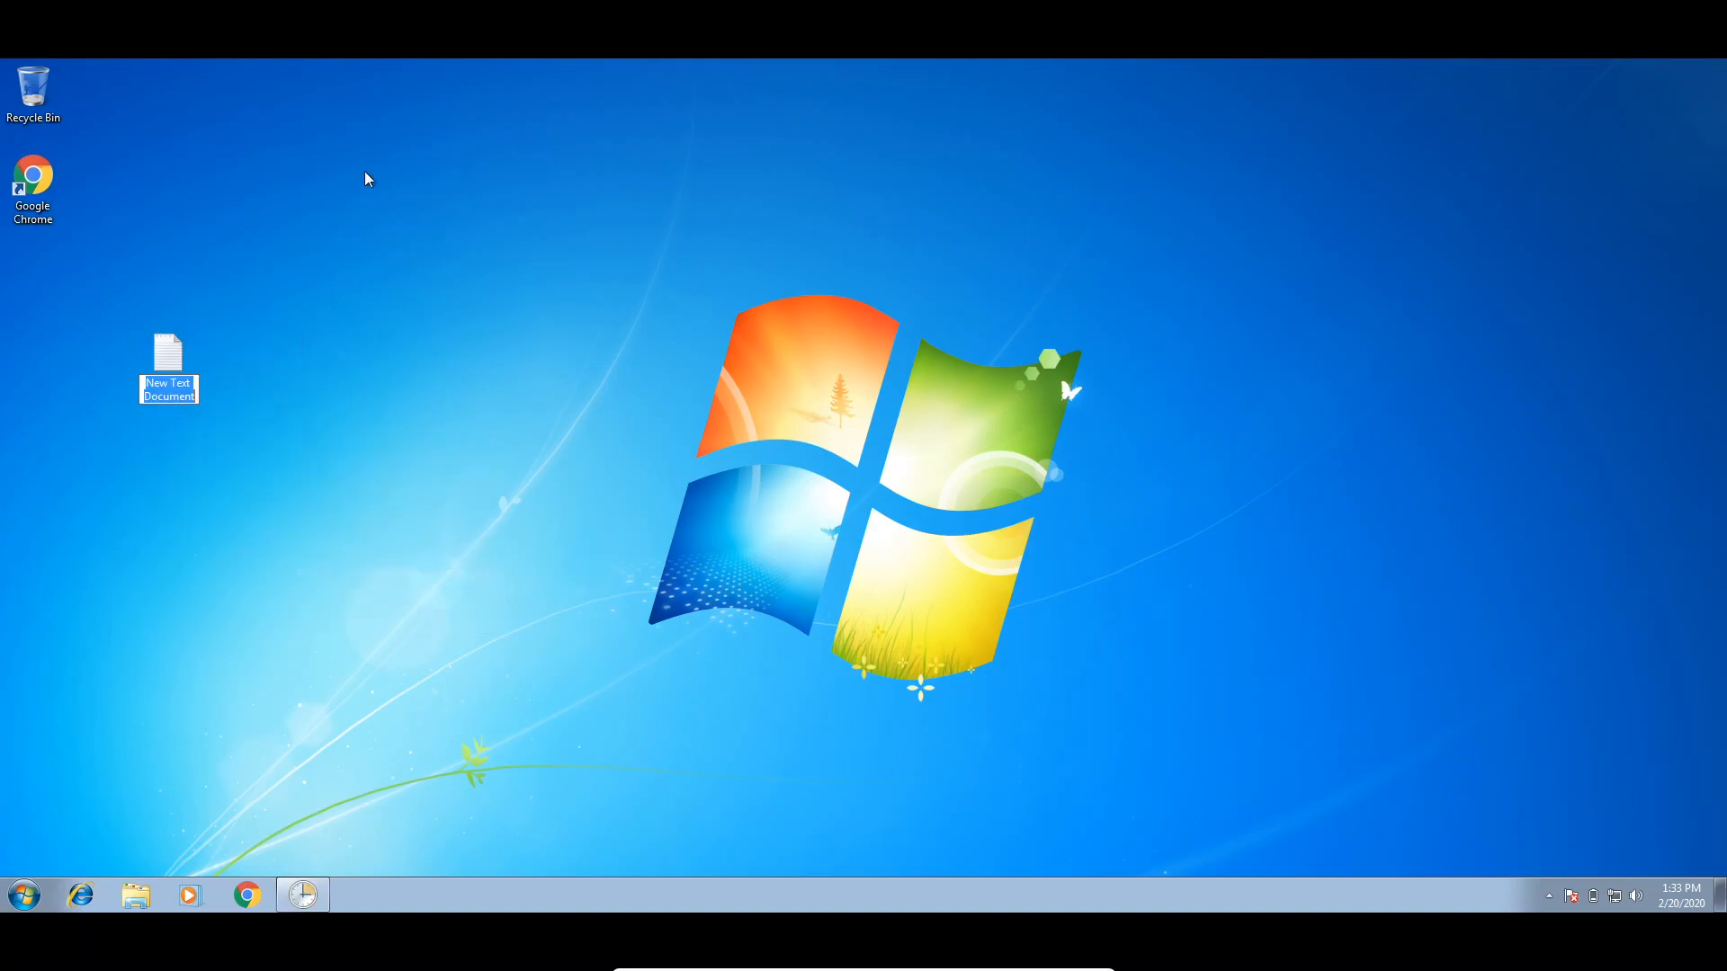
# Rename the new text document on the desktop to "Remider SHEET"
pyautogui.rightClick(188, 361)
pyautogui.click(278, 638)
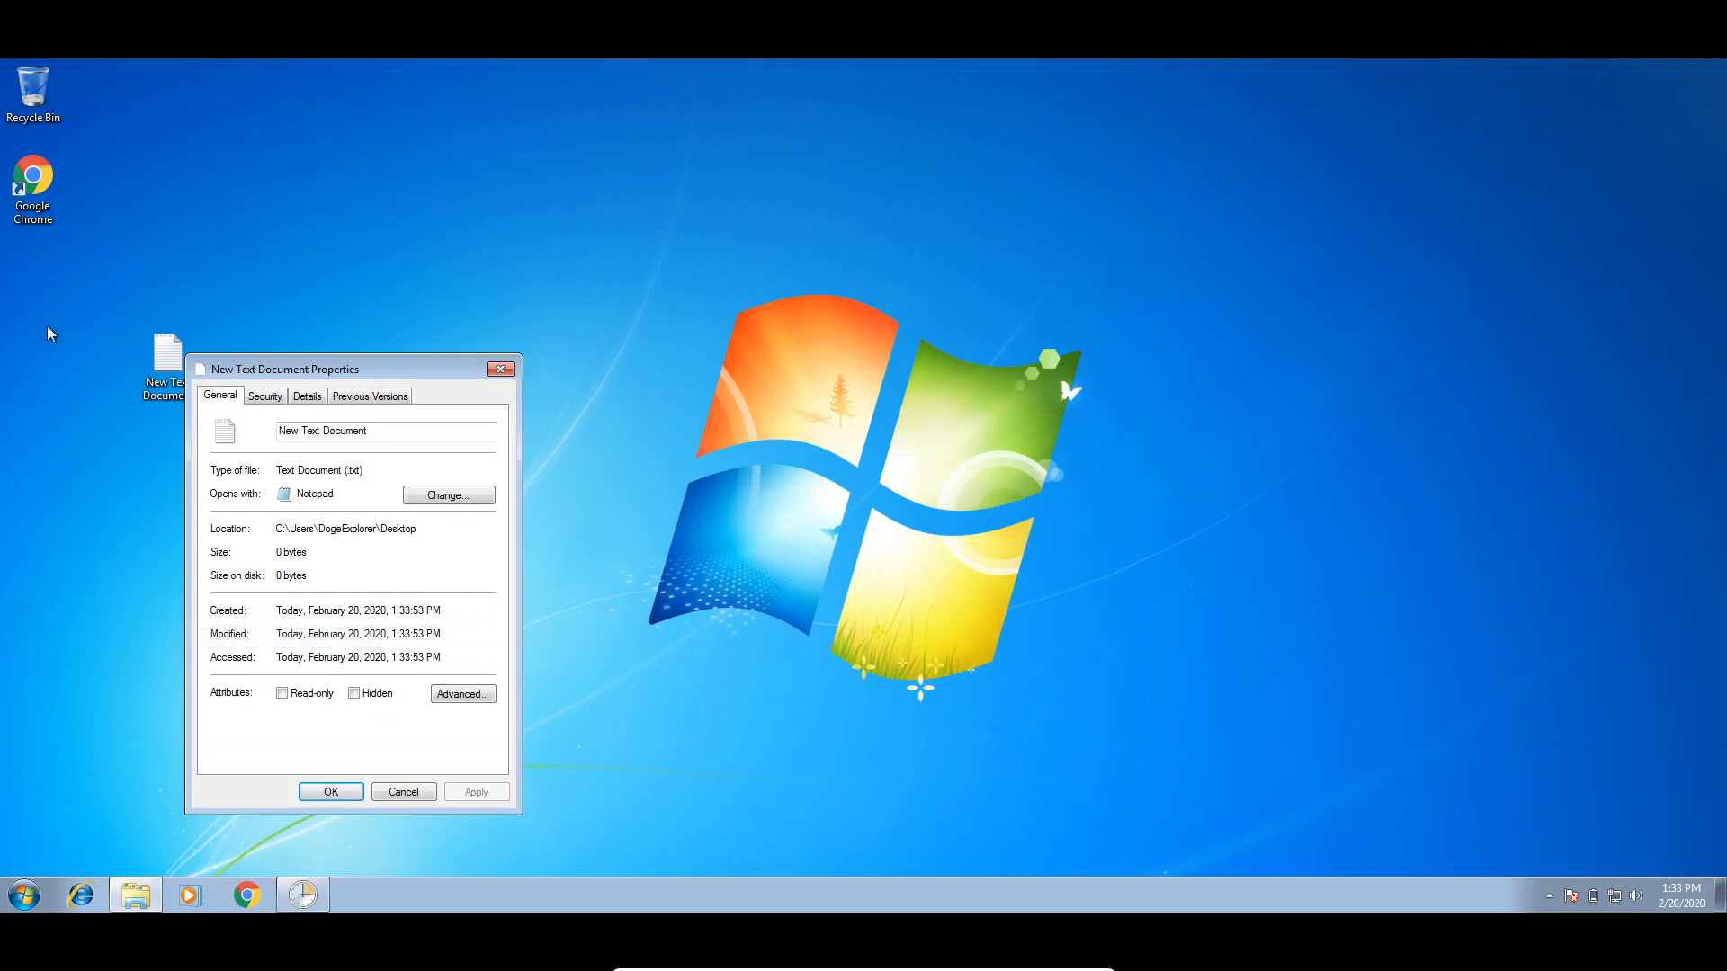
pyautogui.click(377, 792)
pyautogui.rightClick(172, 387)
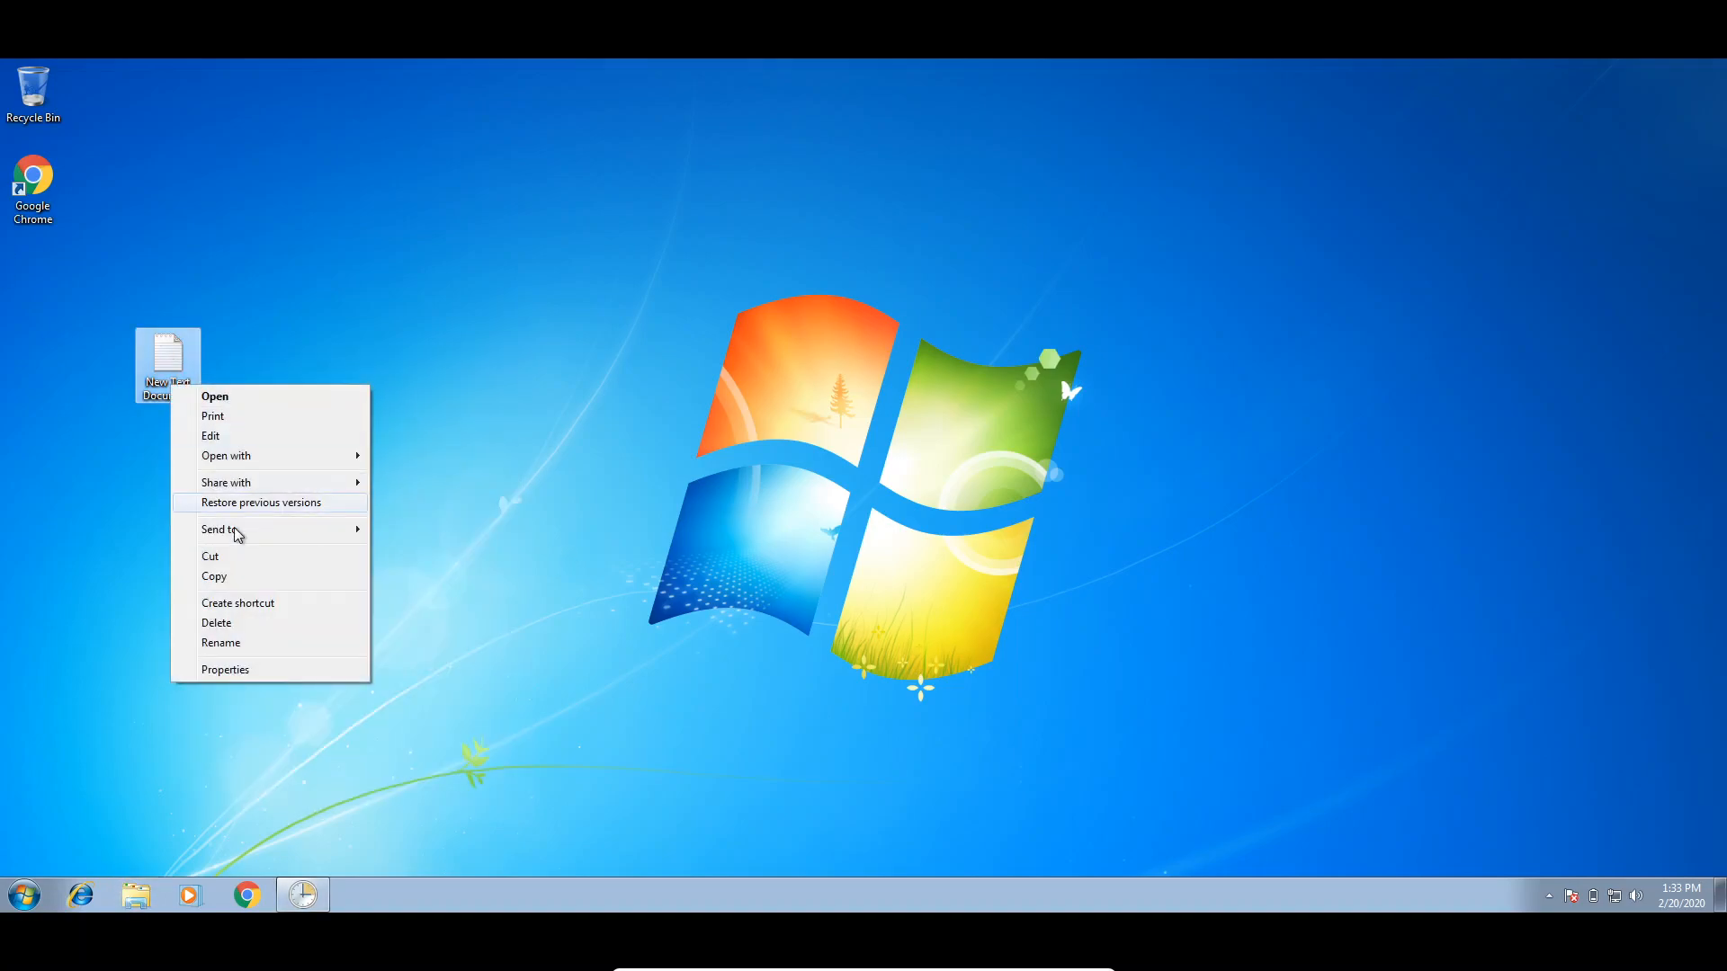
pyautogui.click(270, 638)
pyautogui.write('Remider')
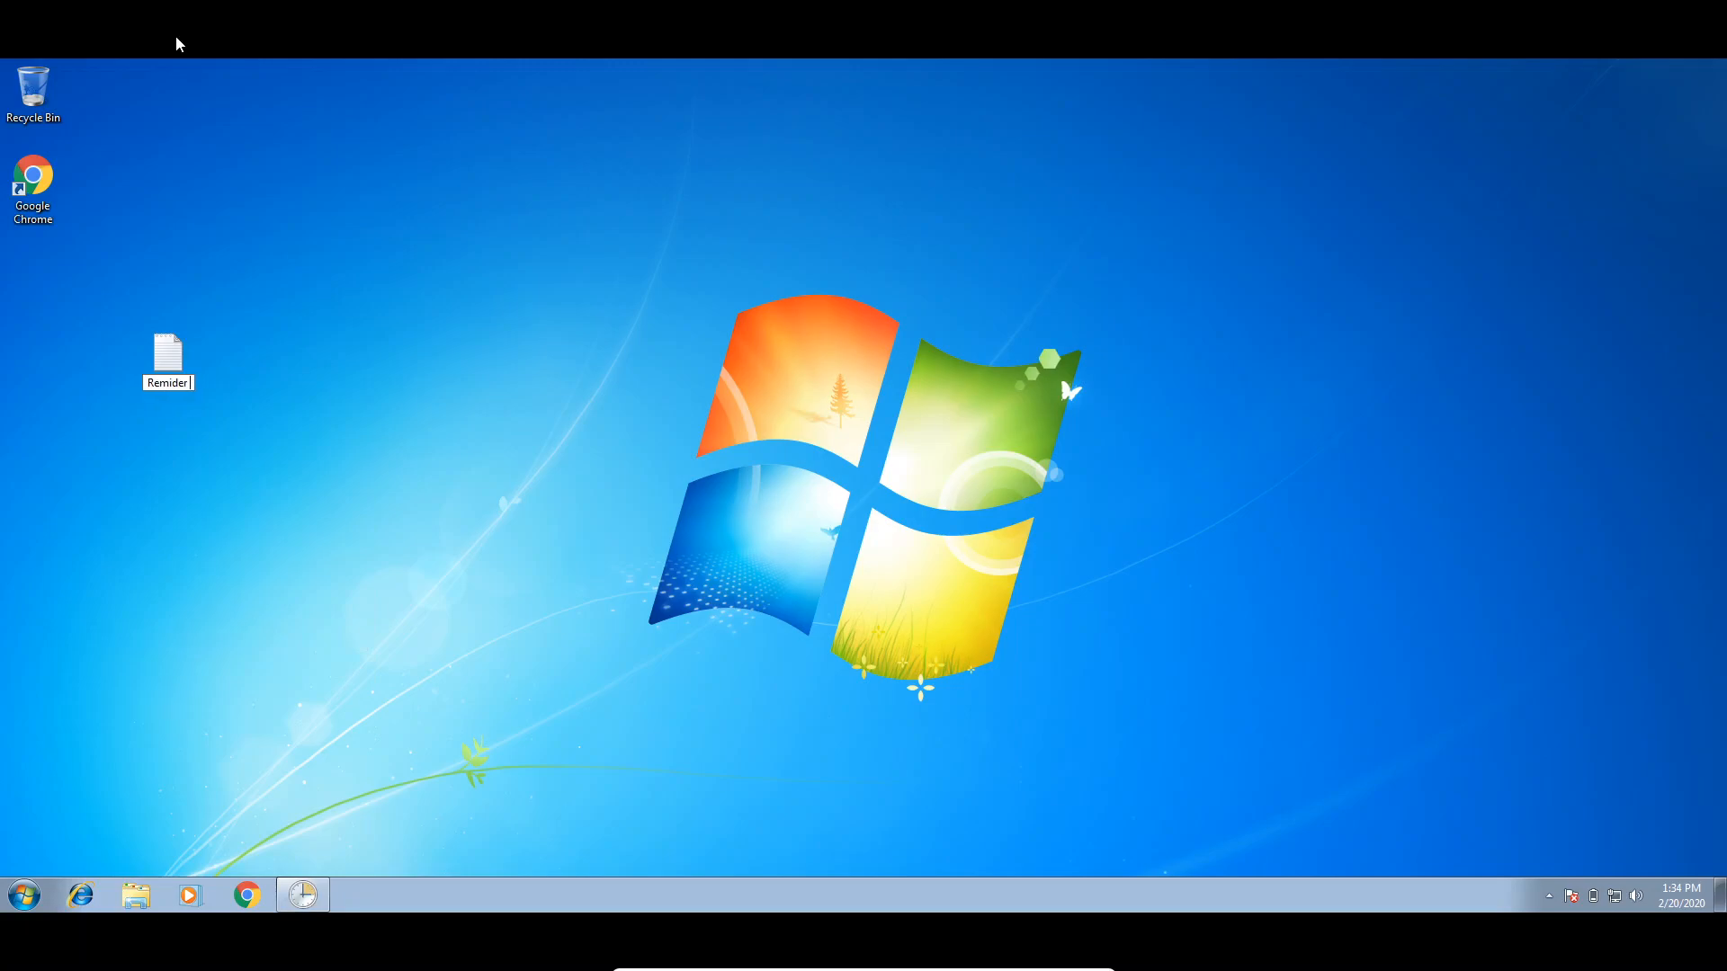
pyautogui.press('Return')
# Write a dashed TASK REMINDERS heading with DATE:, TIME: and SUBJECT: lines in Remider SHEET, save it, and place its icon below Google Chrome
pyautogui.doubleClick(171, 379)
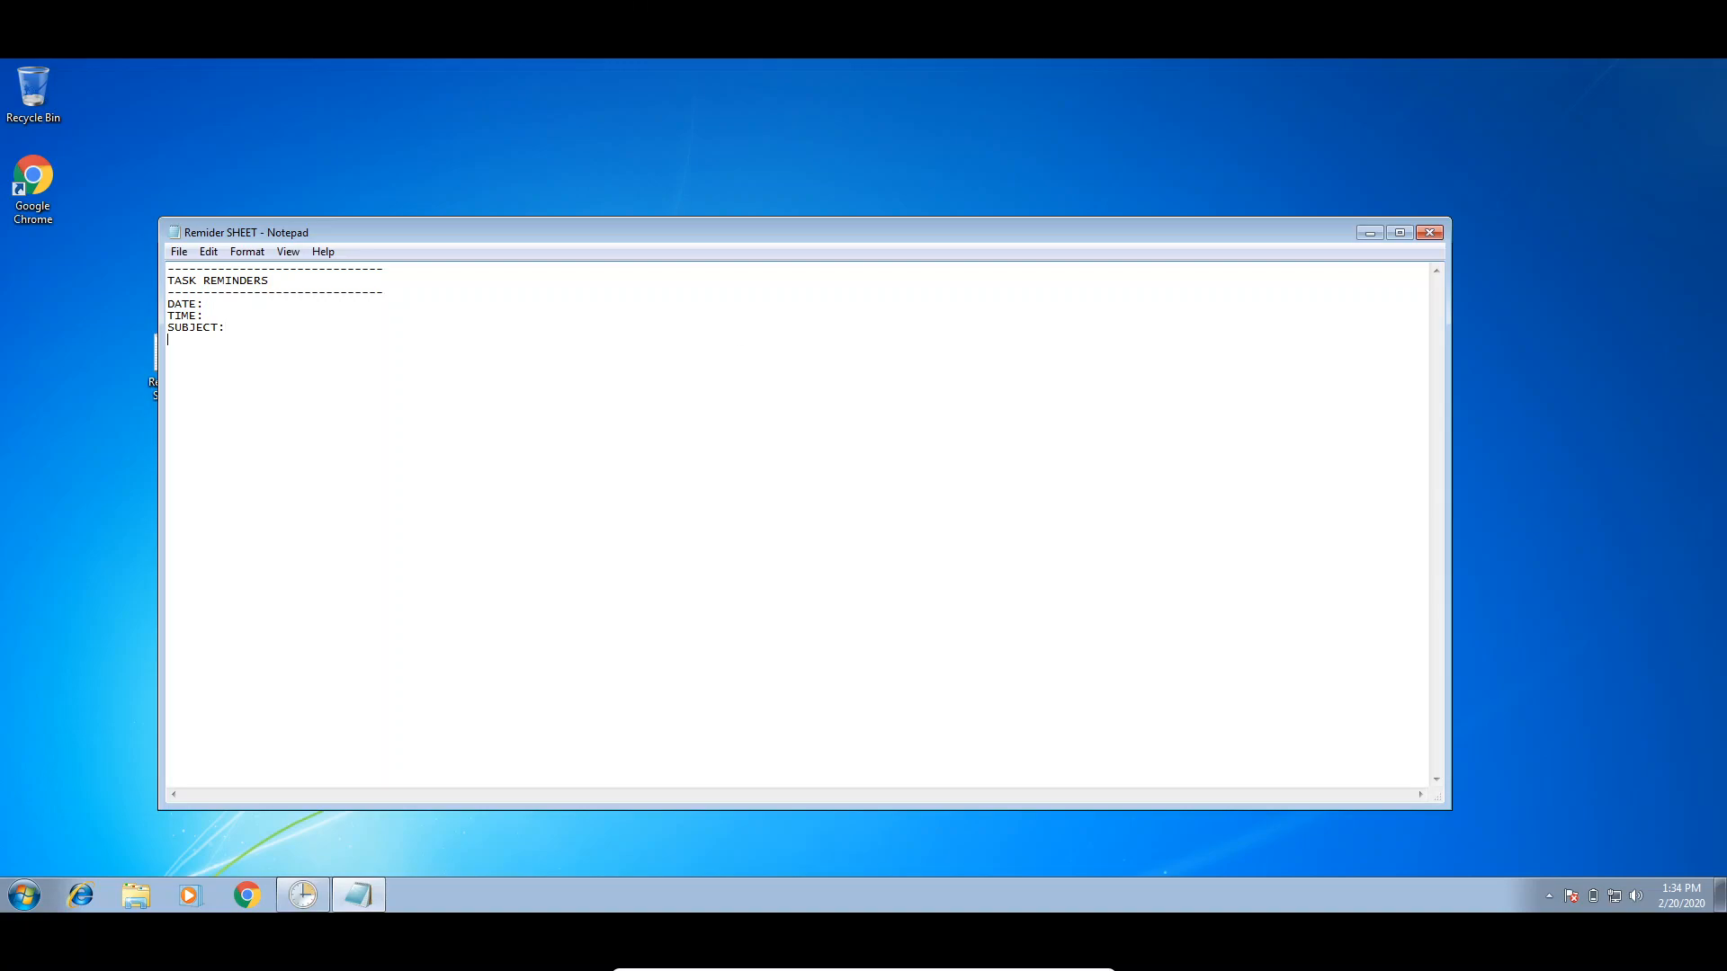
pyautogui.click(1431, 234)
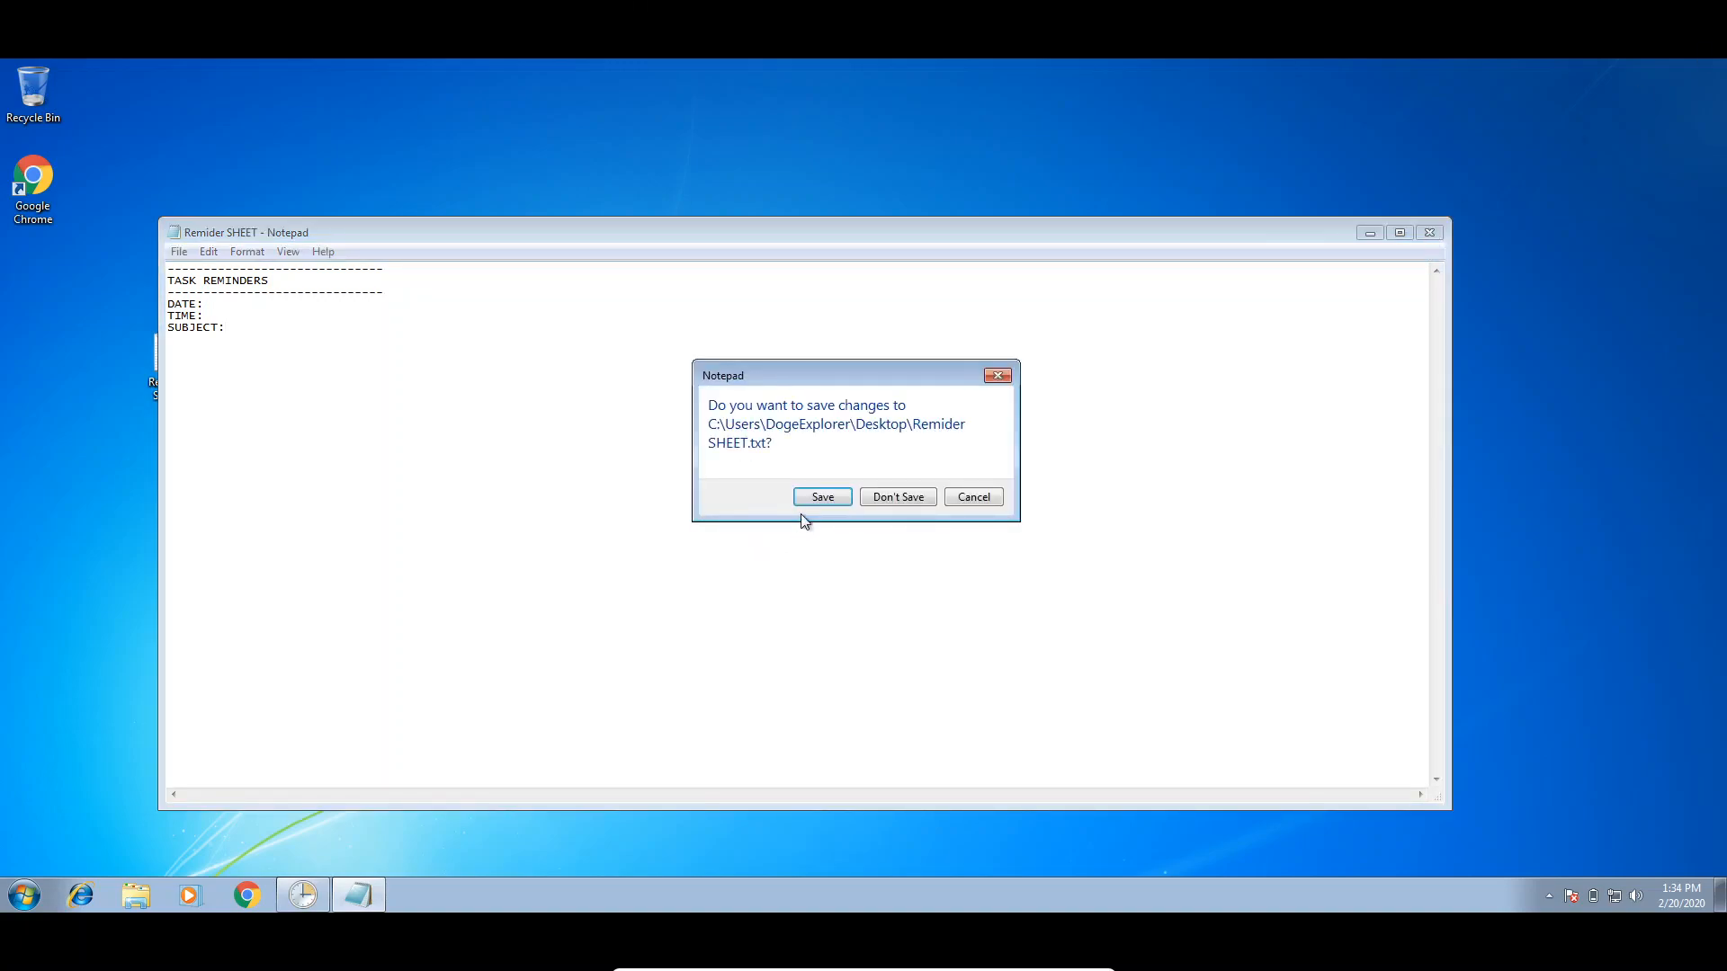
pyautogui.click(822, 496)
pyautogui.moveTo(167, 364); pyautogui.dragTo(117, 296)
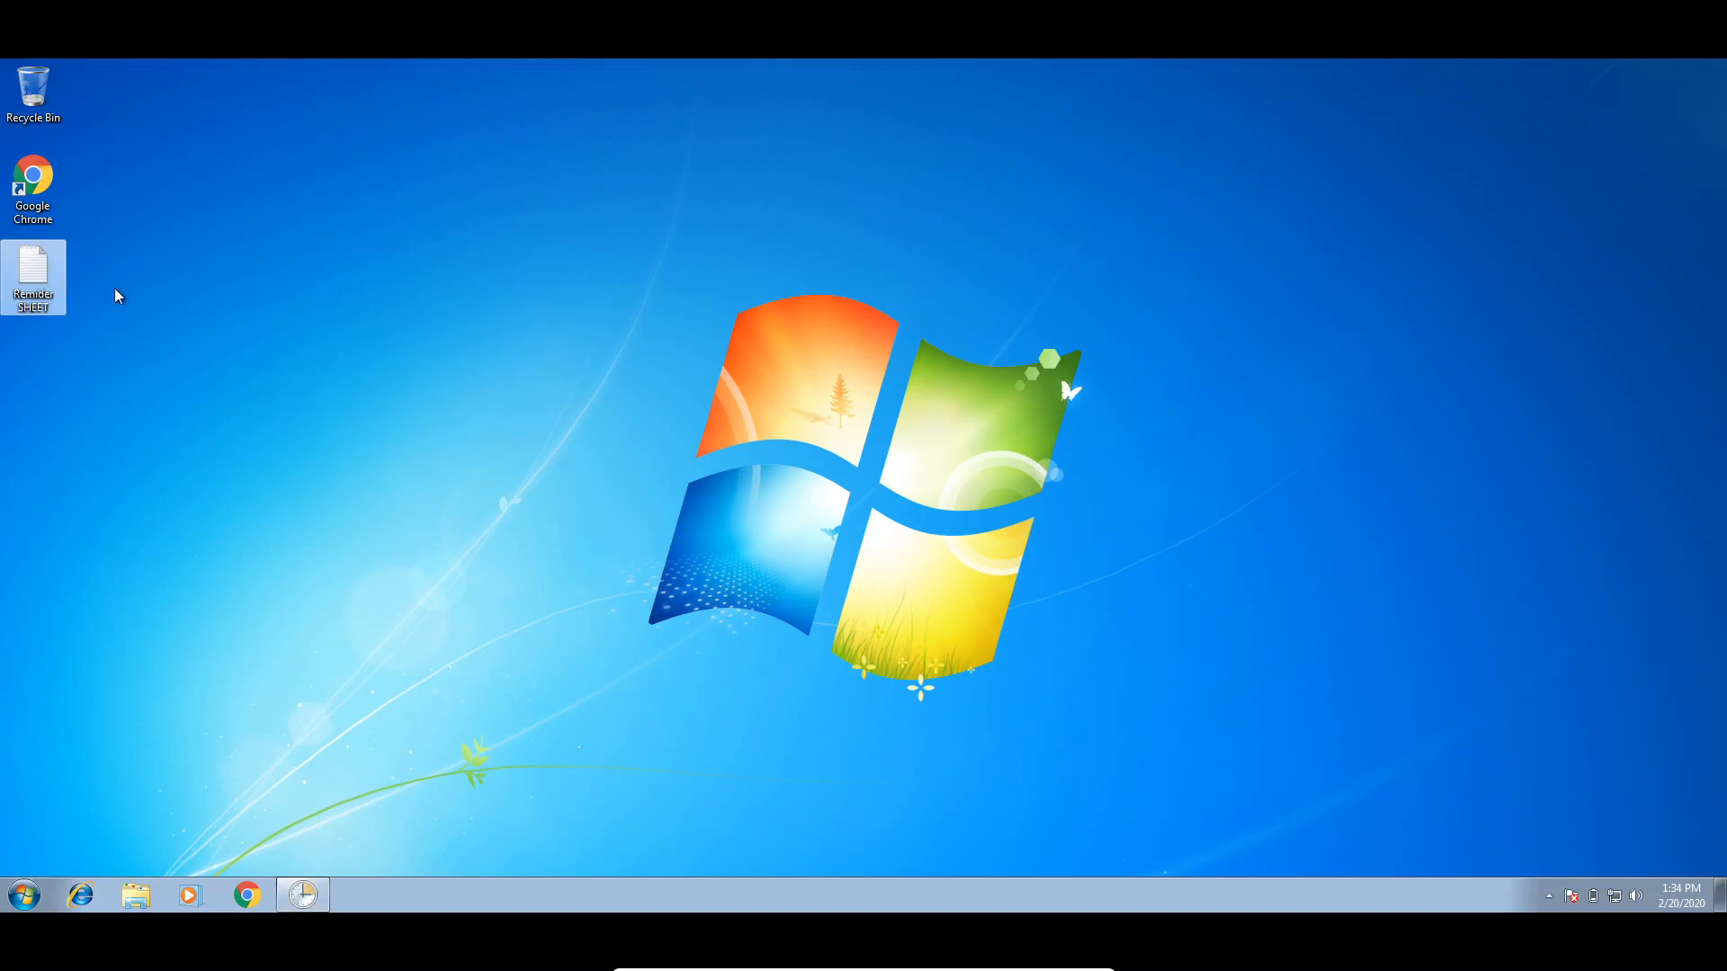
pyautogui.rightClick(29, 272)
pyautogui.click(376, 284)
pyautogui.rightClick(42, 264)
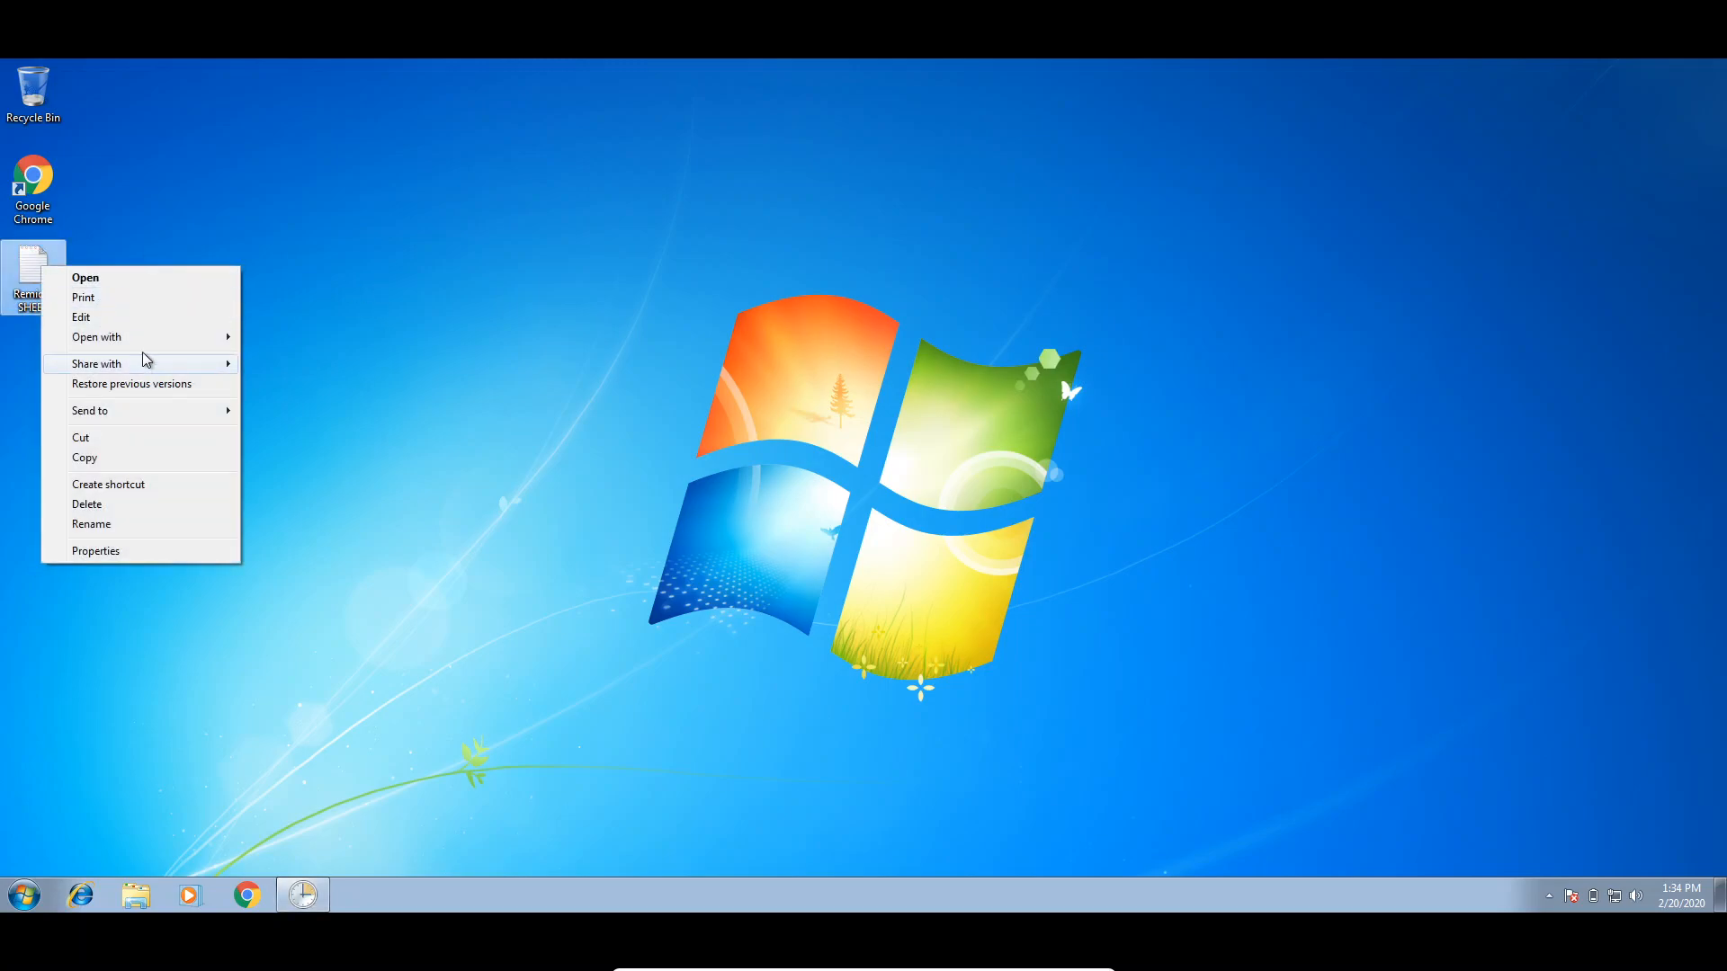
pyautogui.moveTo(155, 344)
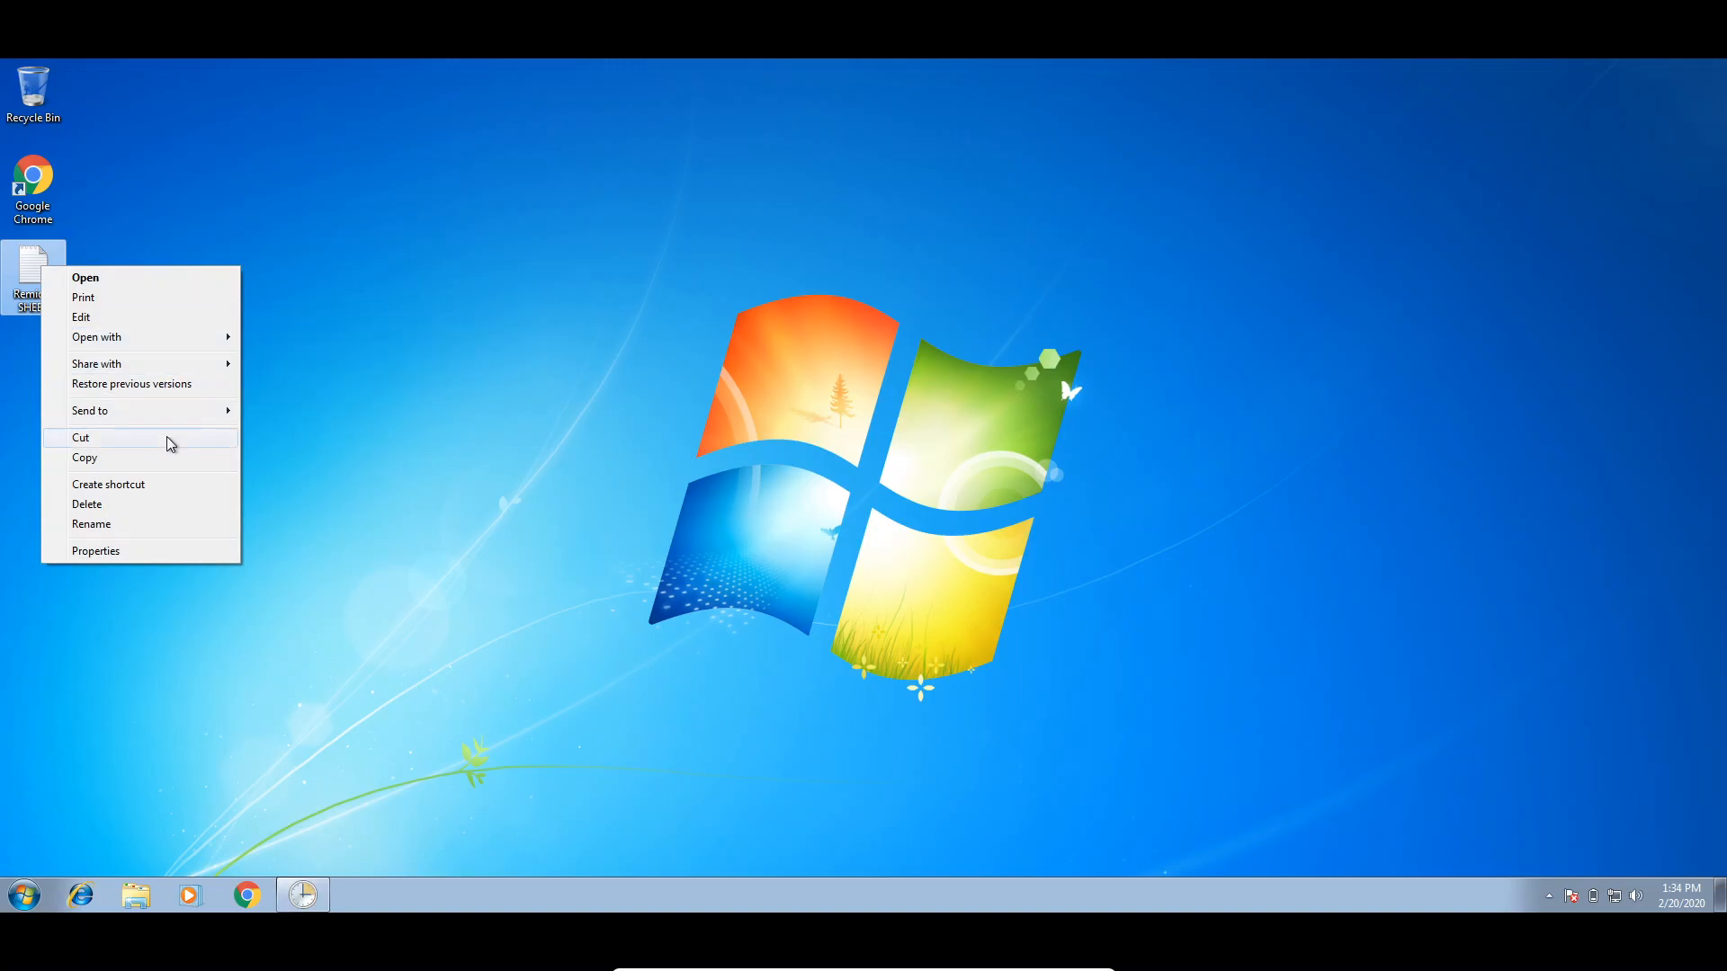
pyautogui.click(182, 209)
pyautogui.moveTo(58, 269); pyautogui.dragTo(93, 259)
pyautogui.click(136, 894)
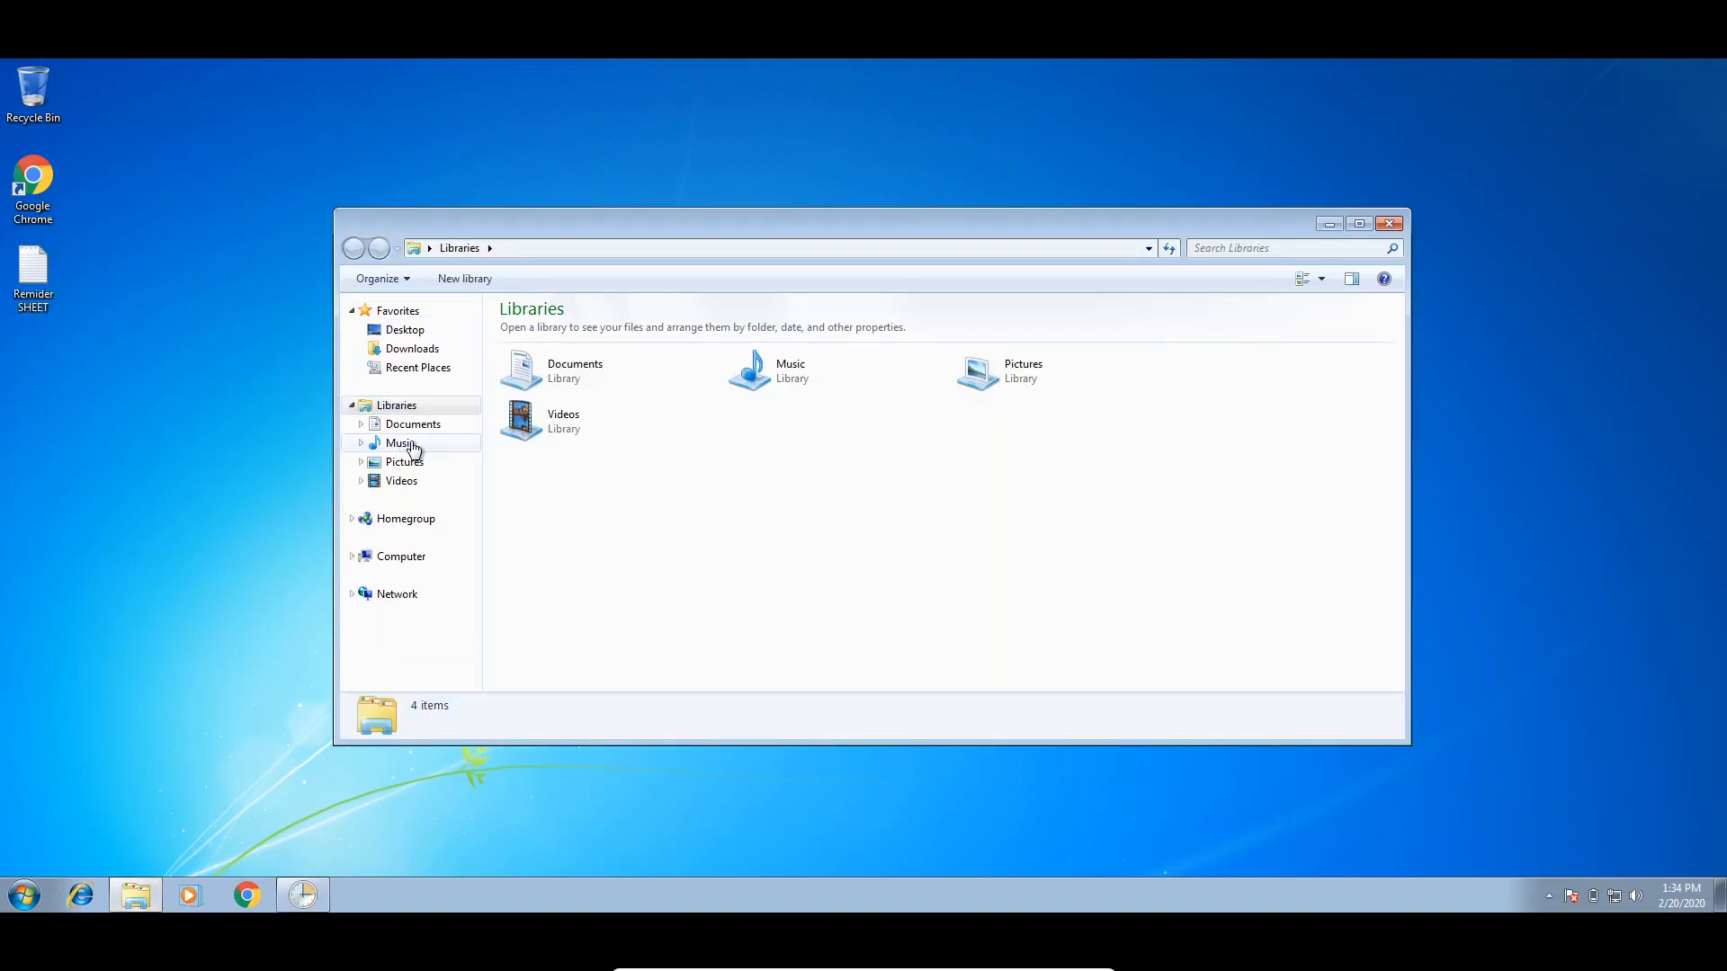
pyautogui.click(1389, 223)
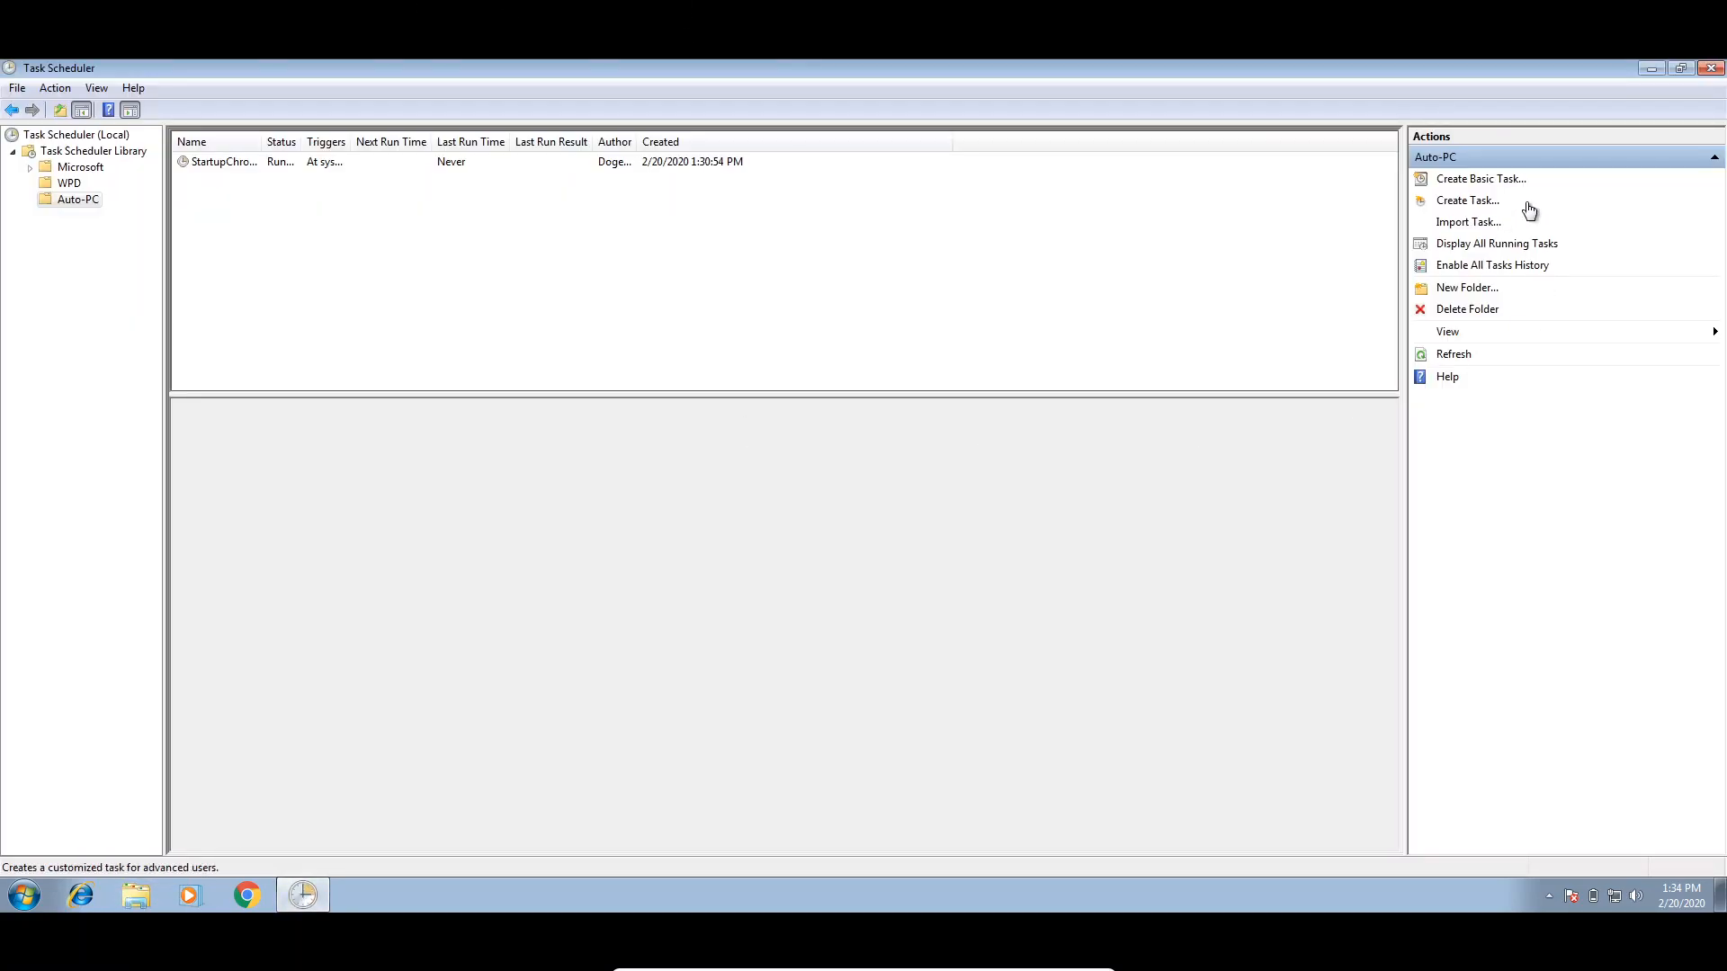
# In the Auto-PC folder, start a basic task named "Reminder TEXT DOCUMENT" that starts a program when the computer starts
pyautogui.click(1481, 178)
pyautogui.write('Reminder TEXT')
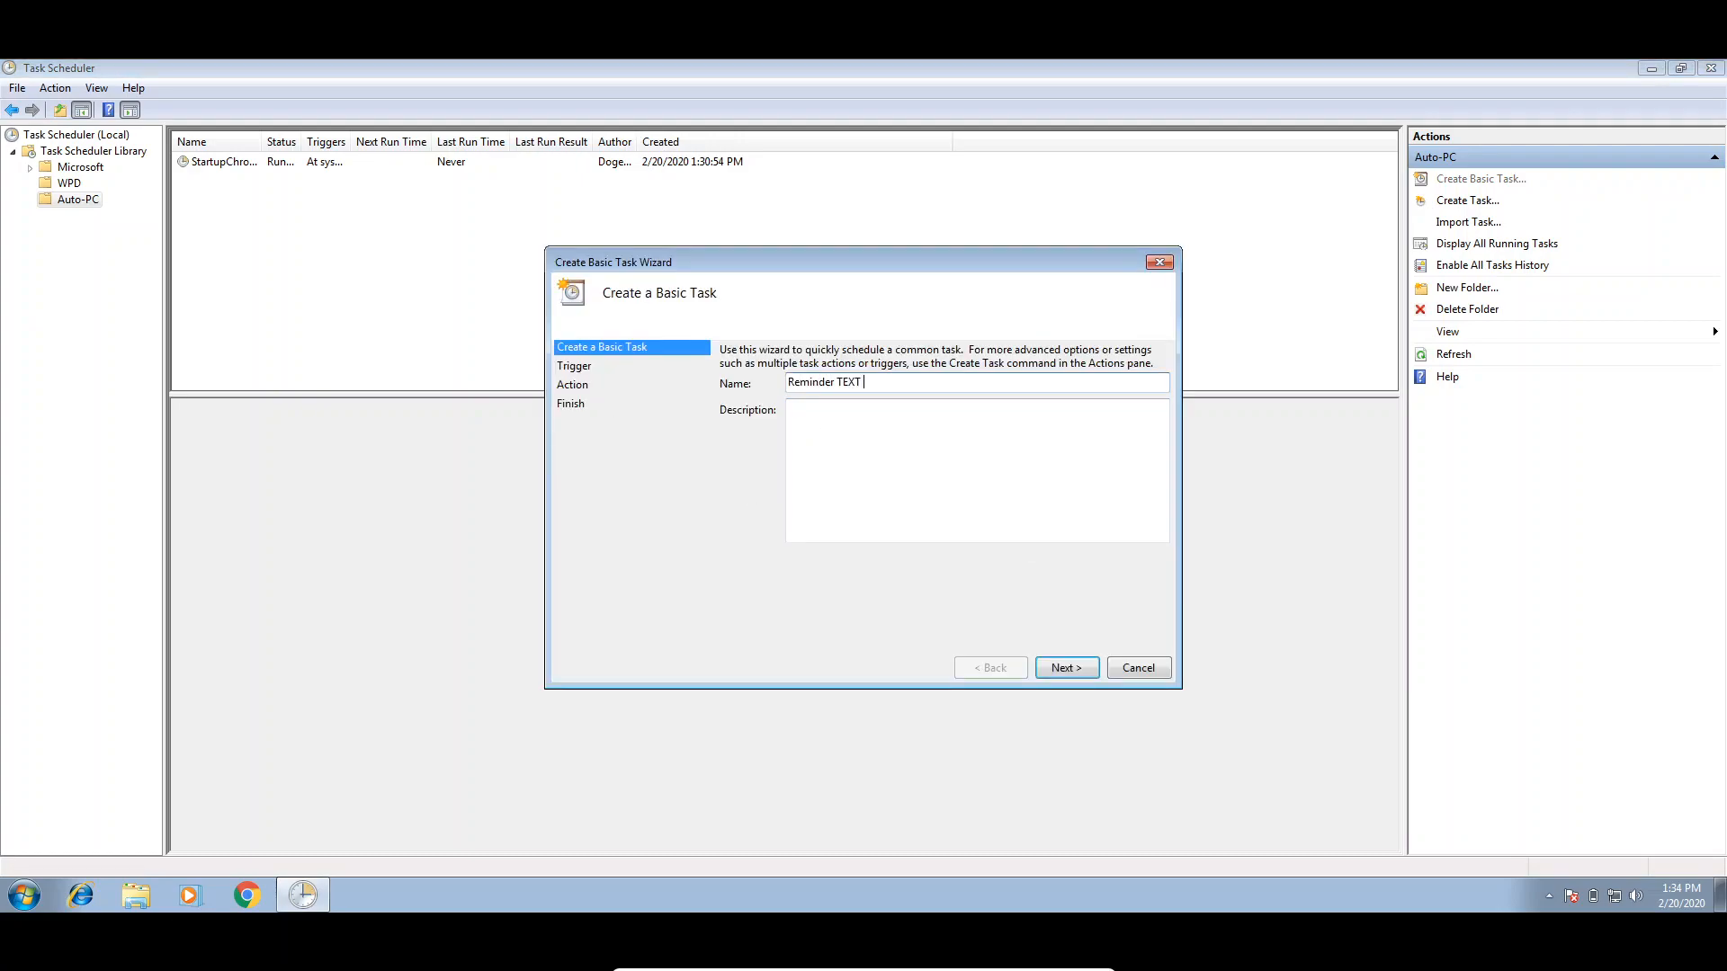
pyautogui.write(' DOCUMENT')
pyautogui.press('Return')
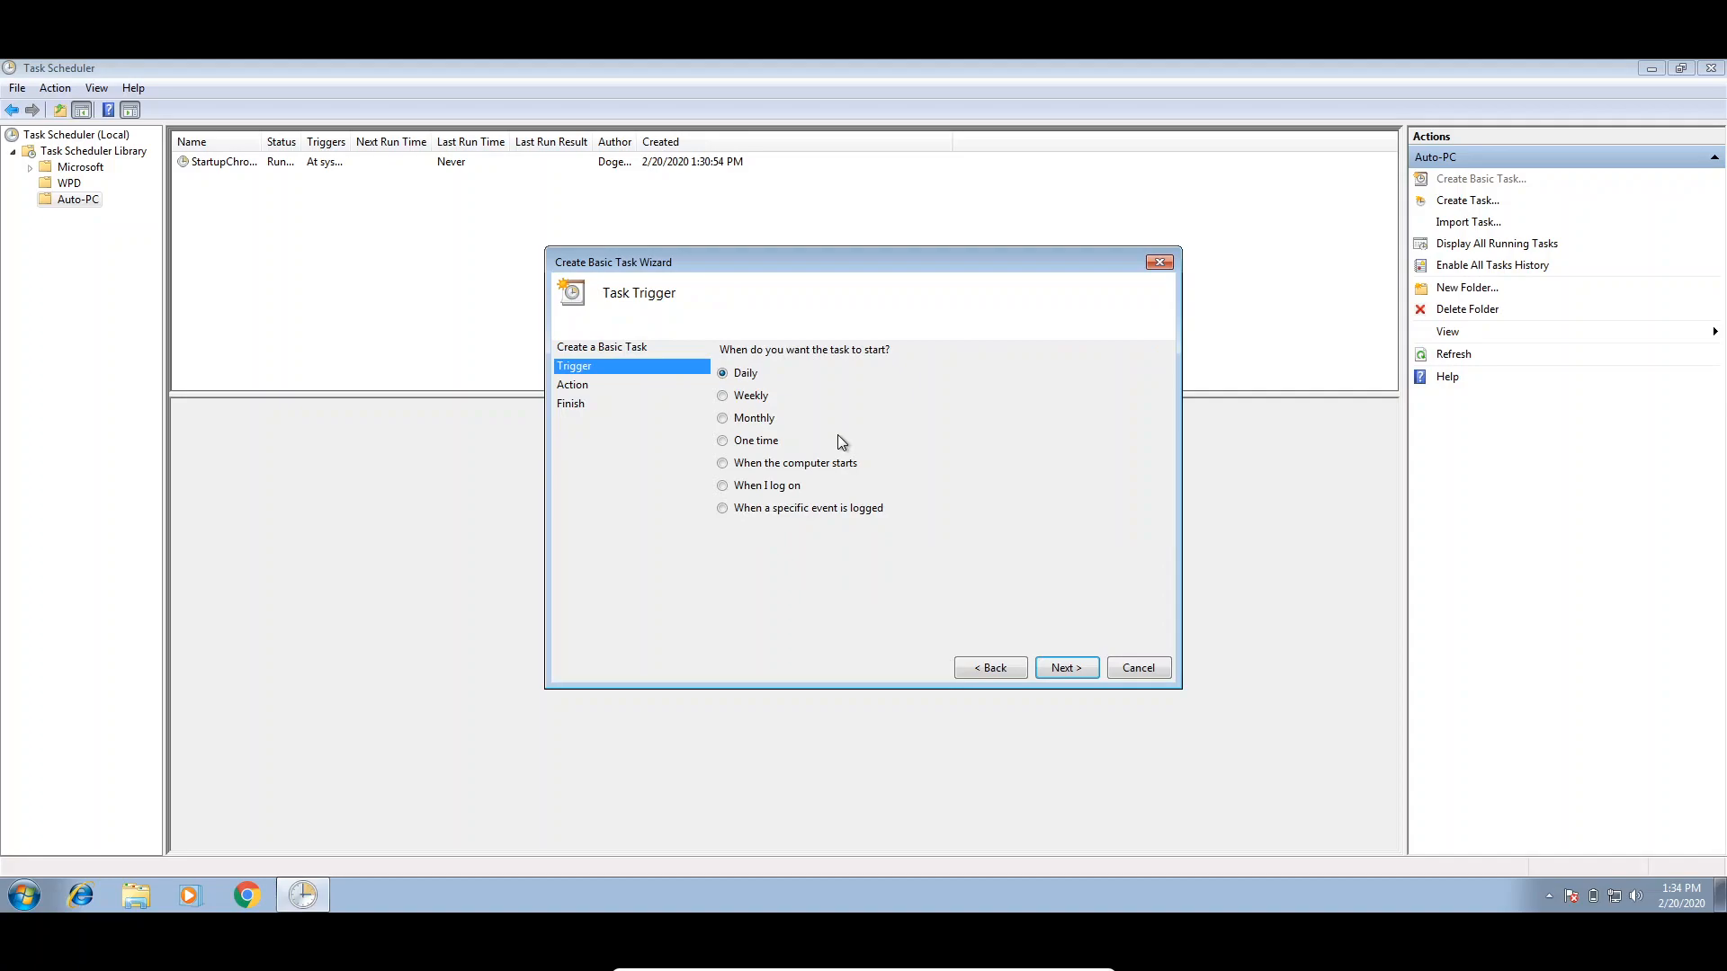
pyautogui.click(1065, 673)
pyautogui.click(1079, 668)
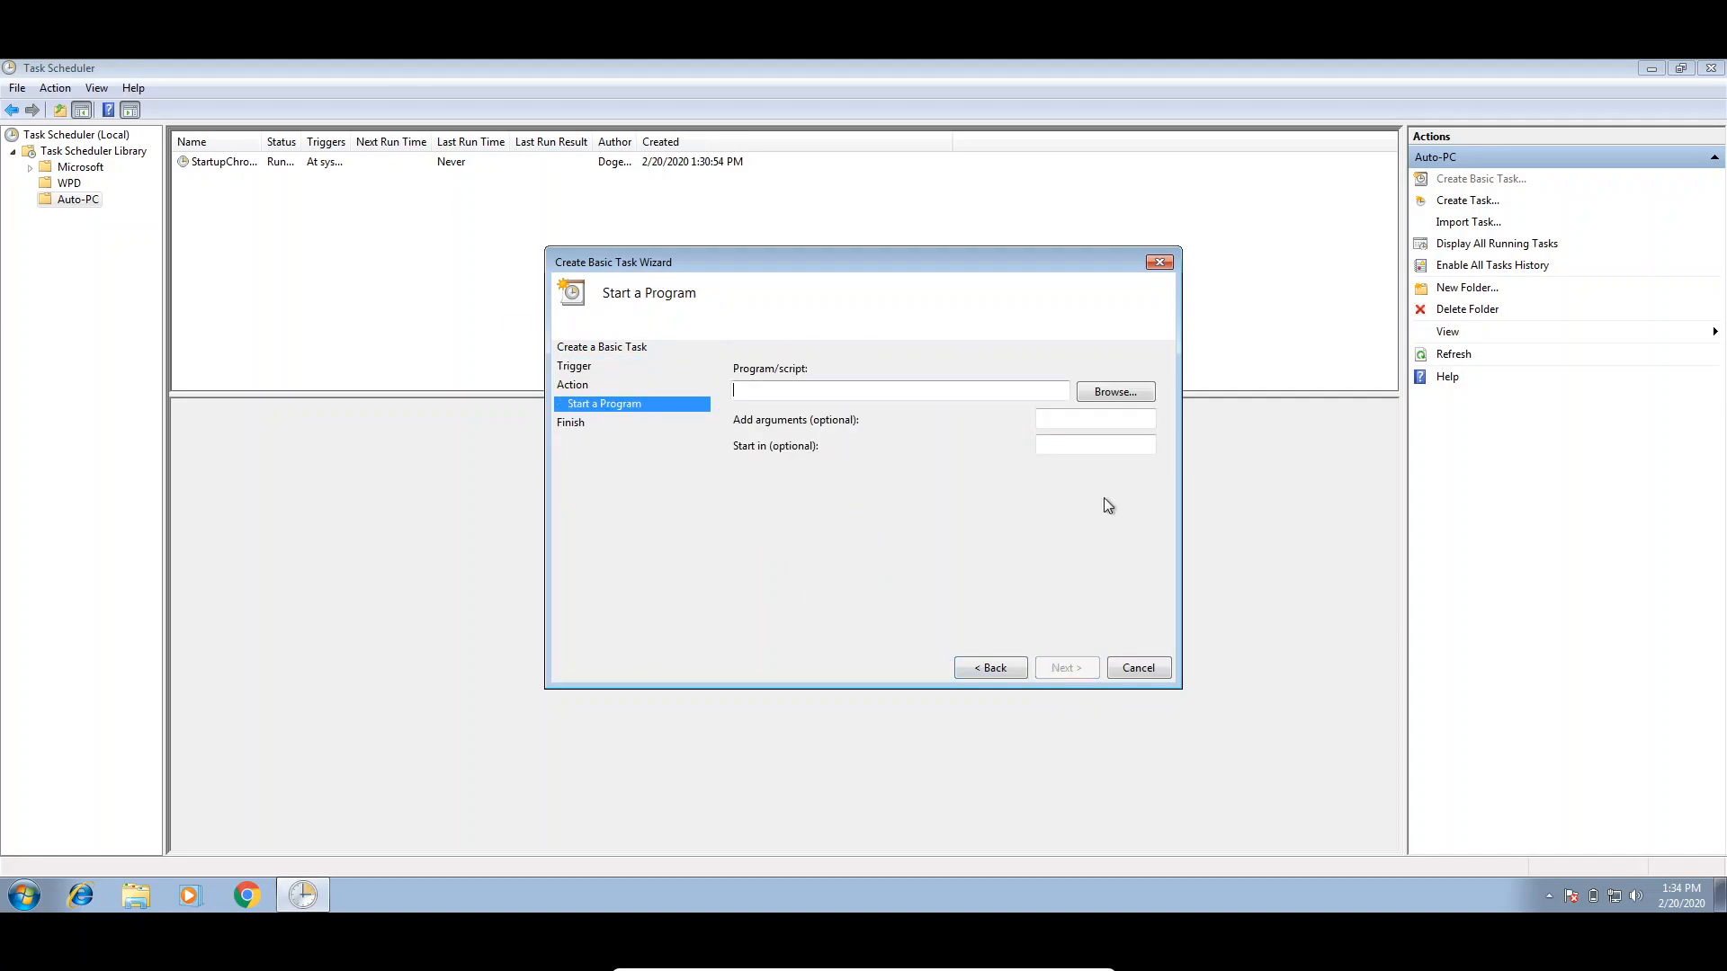
# Choose Remider SHEET.txt from the Desktop folder as the program the task starts
pyautogui.click(1112, 389)
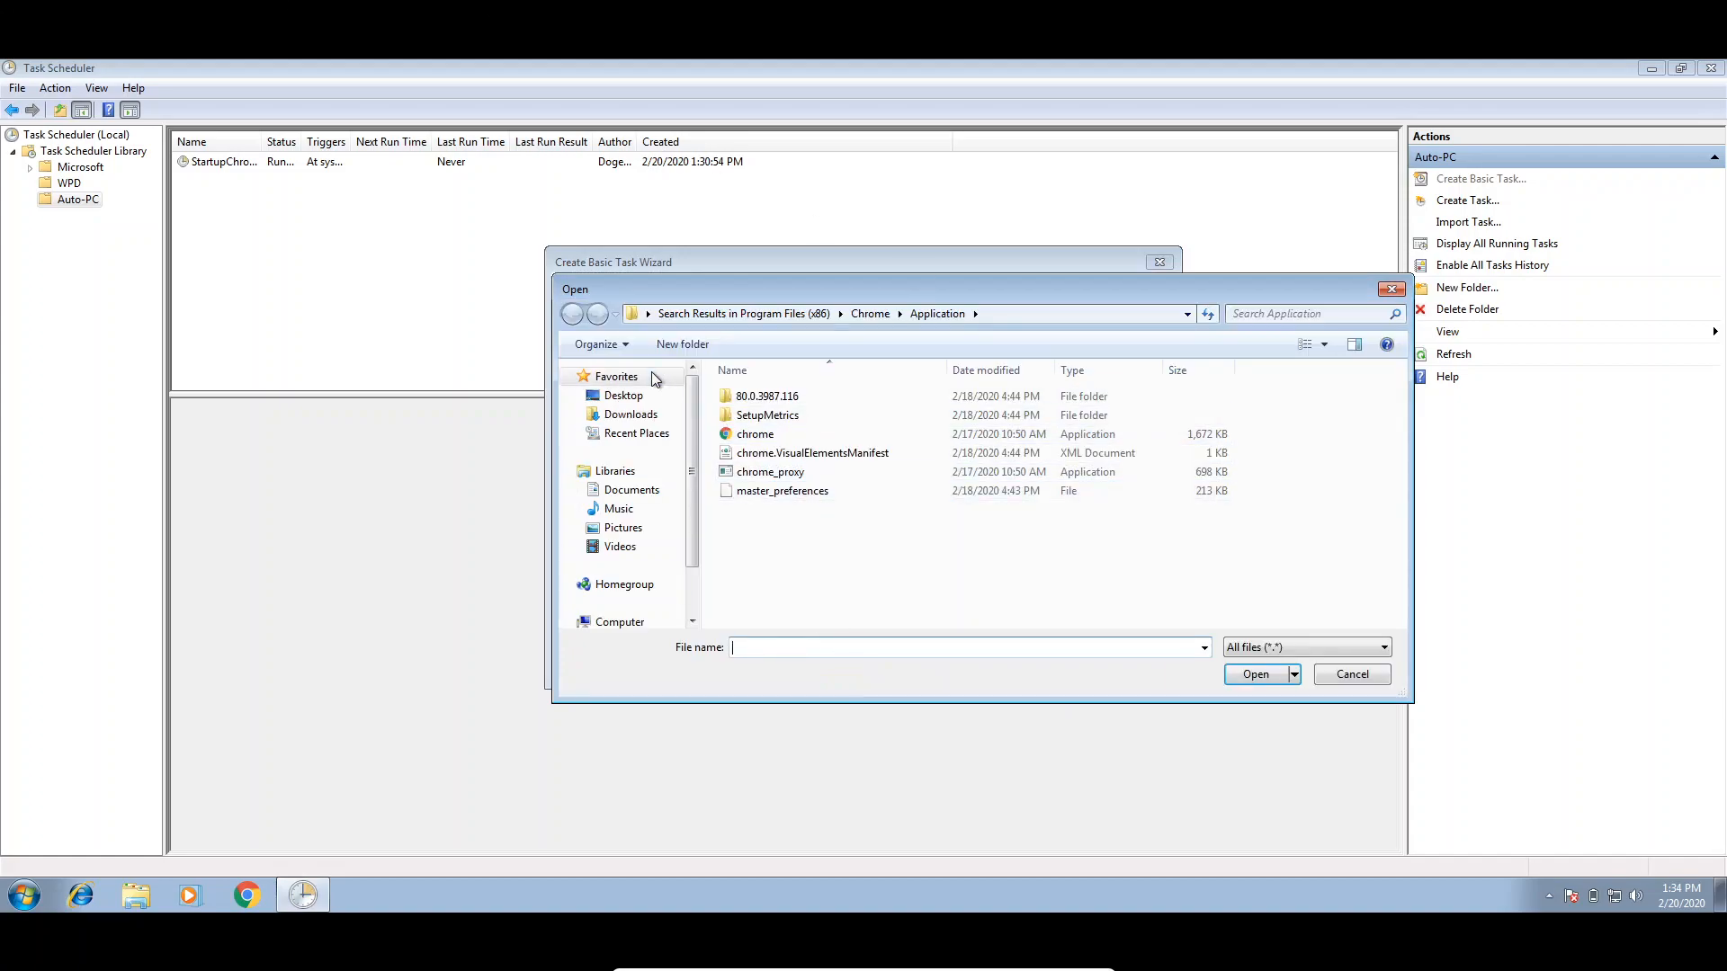
pyautogui.click(624, 395)
pyautogui.click(828, 500)
pyautogui.doubleClick(829, 500)
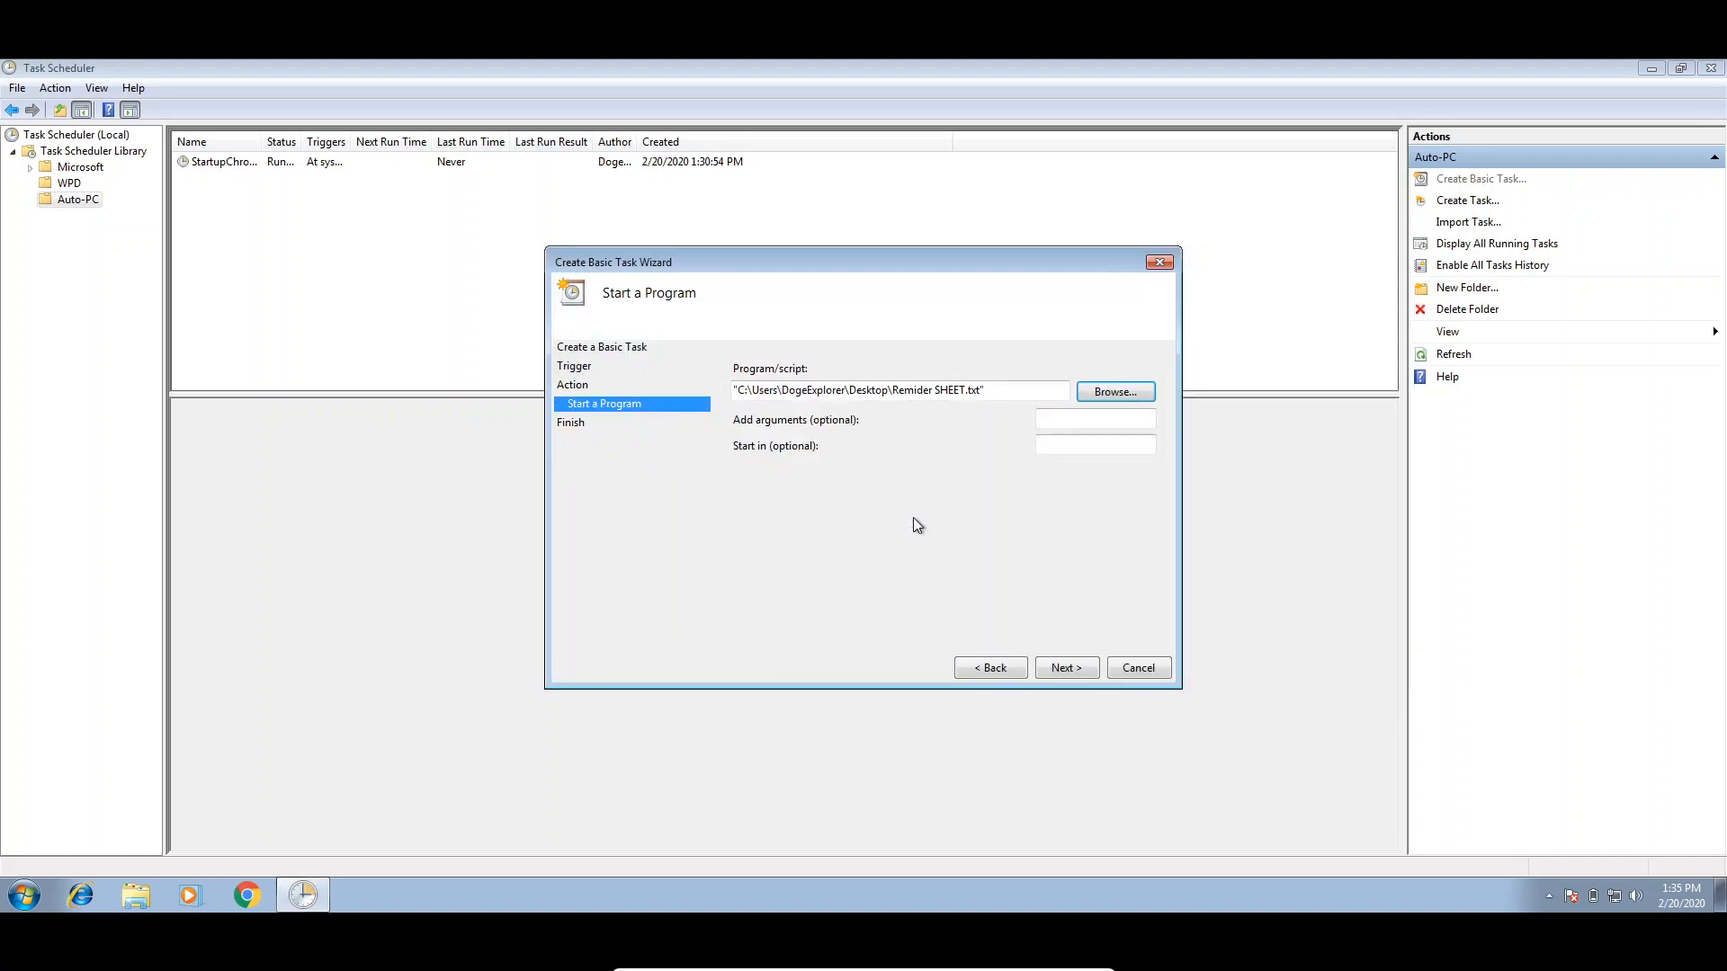
pyautogui.moveTo(824, 389); pyautogui.dragTo(985, 389)
pyautogui.click(981, 389)
# Finish the basic task with its properties opened and enter the description "Opens my reminders that are going on."
pyautogui.click(1067, 667)
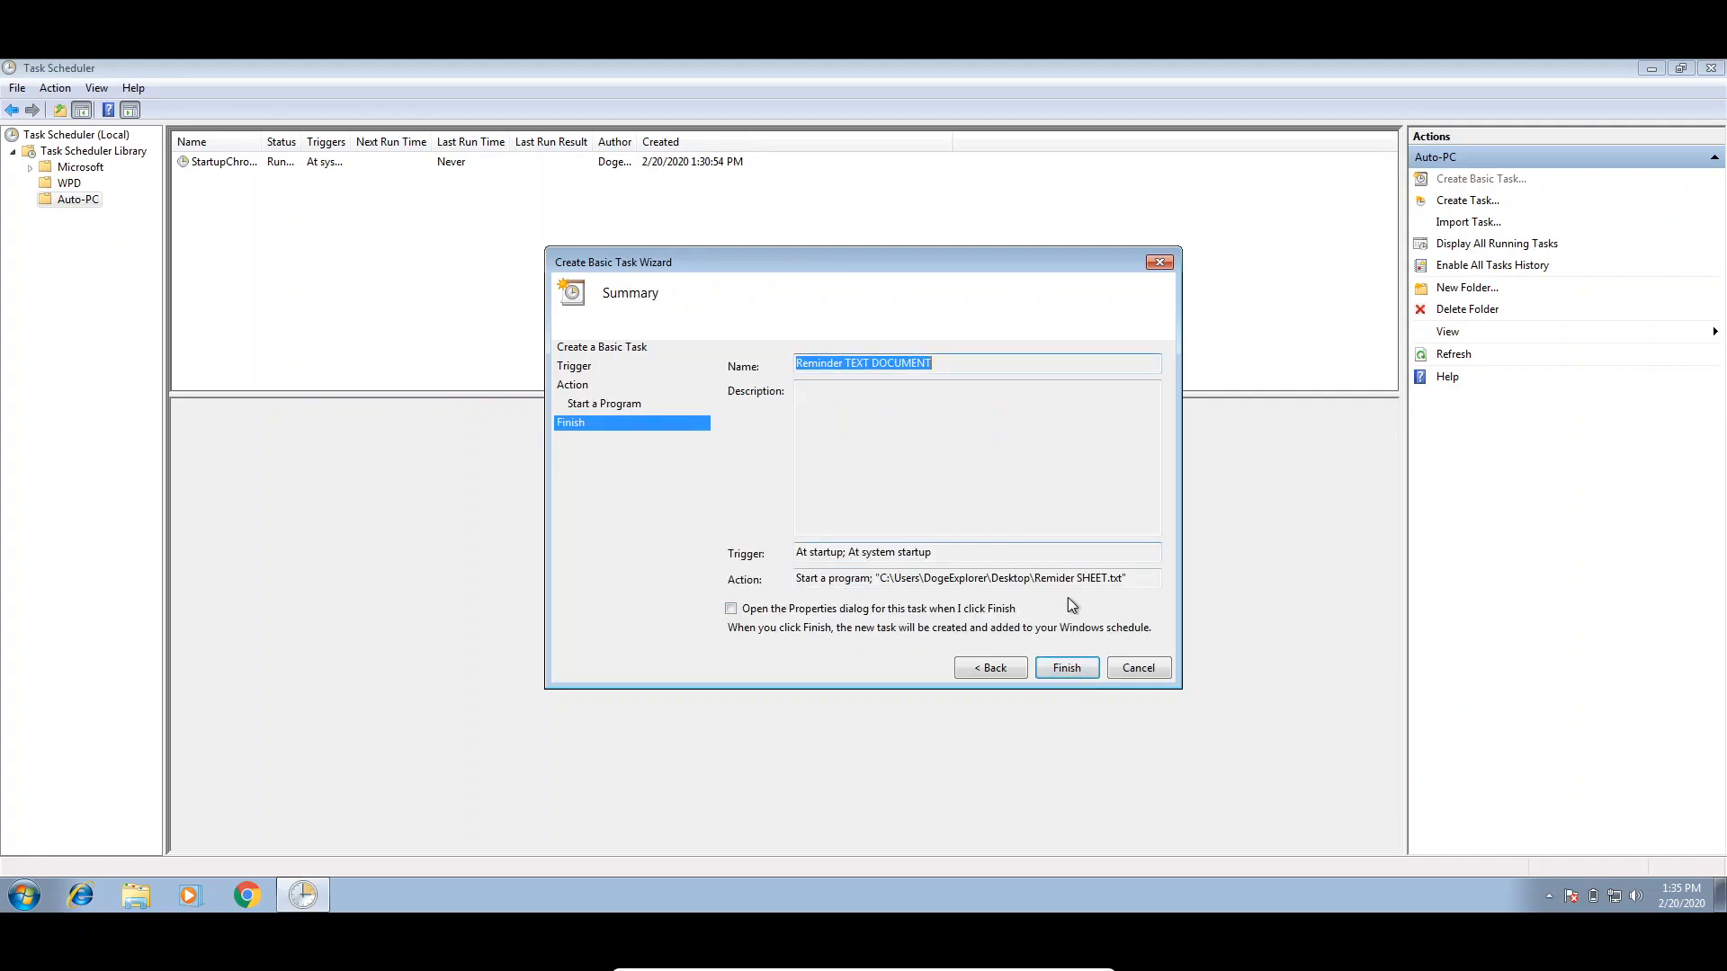
pyautogui.click(877, 608)
pyautogui.click(1066, 667)
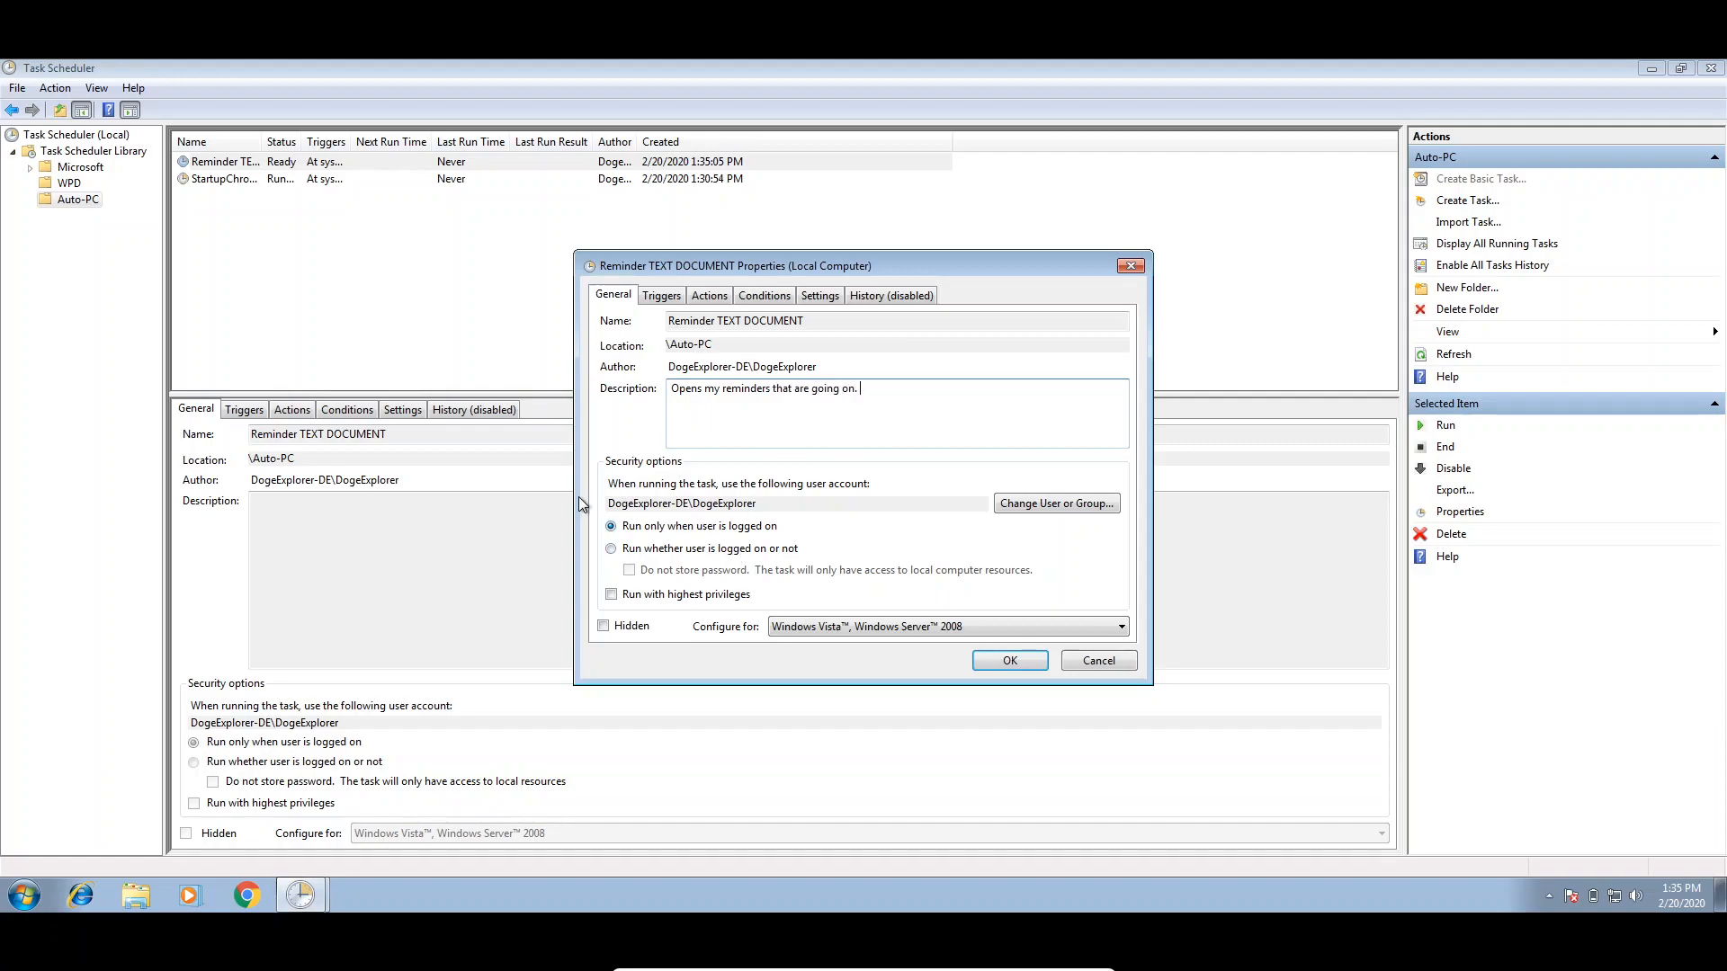
# In the reminder task's startup trigger, enable stopping the task if it runs longer than the chosen duration, without a delay
pyautogui.click(662, 295)
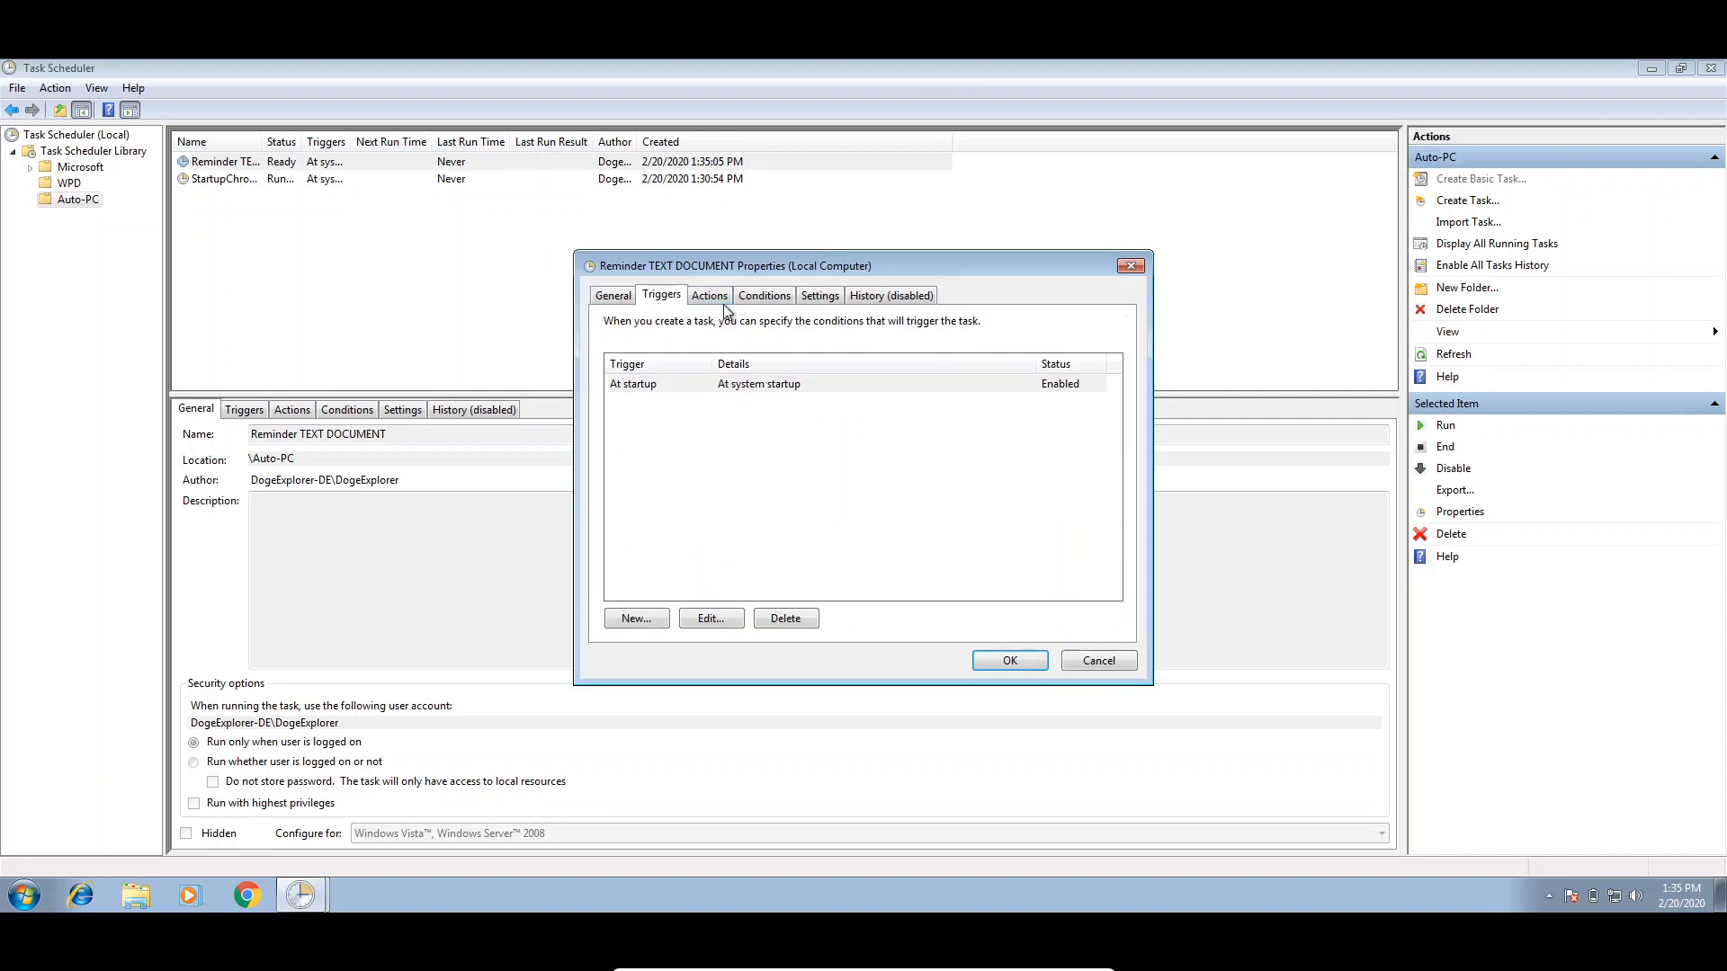
pyautogui.click(711, 619)
pyautogui.click(664, 497)
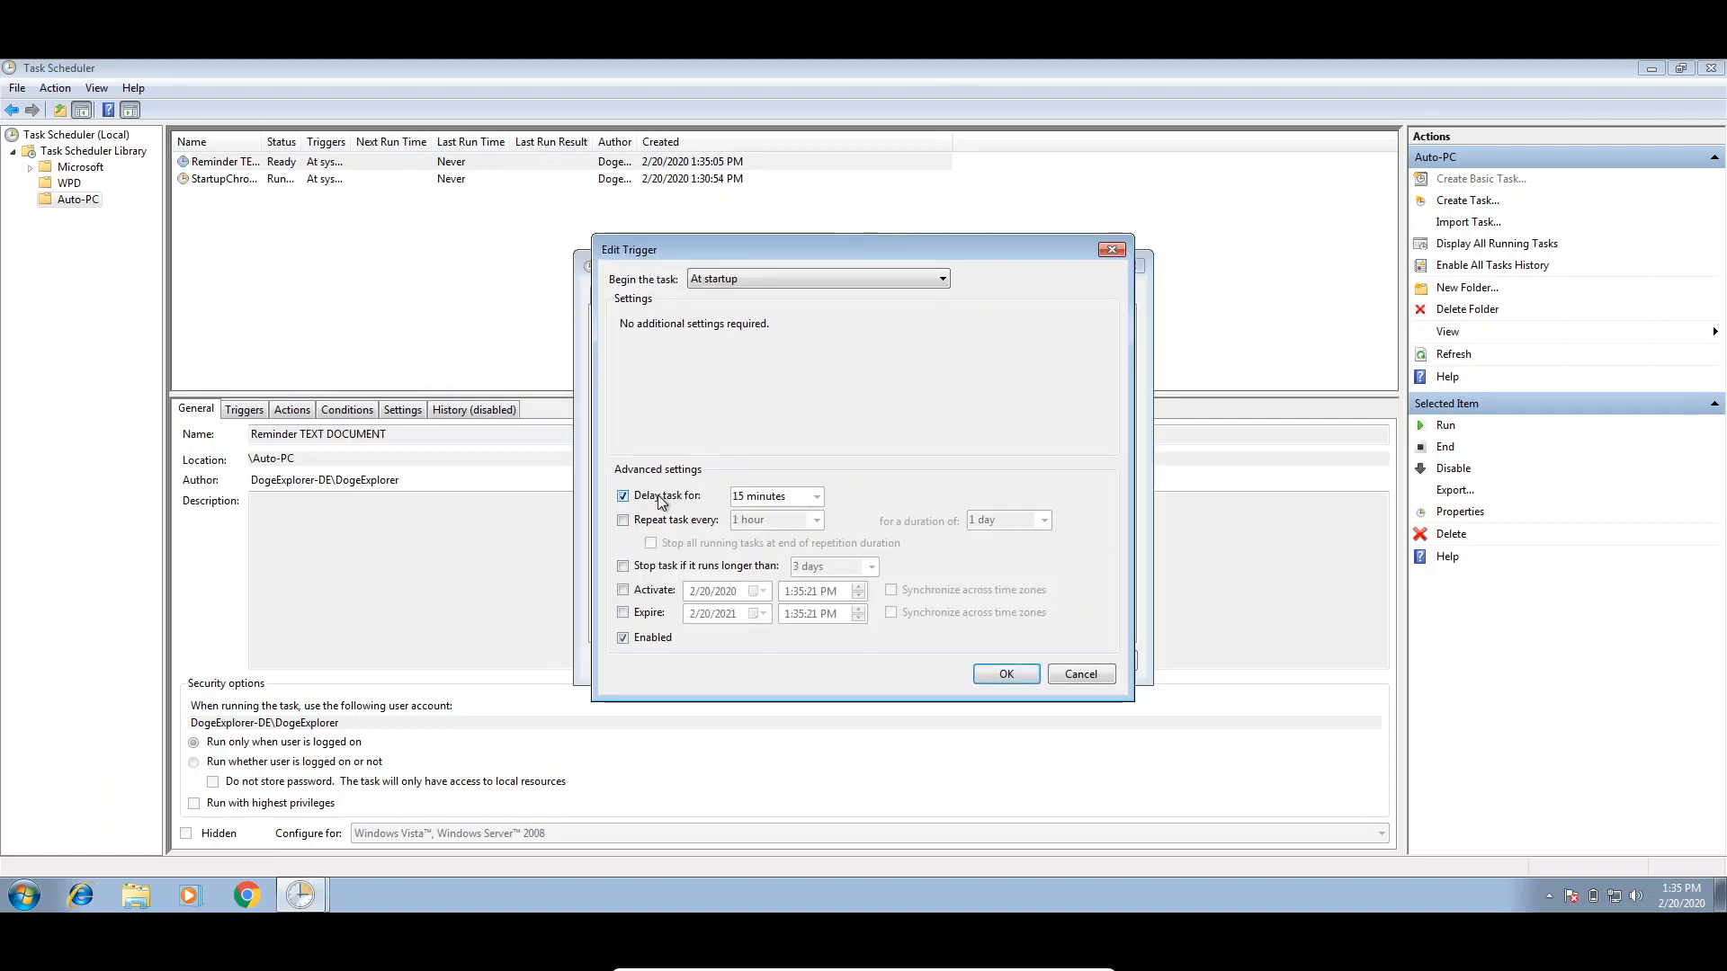
pyautogui.click(816, 497)
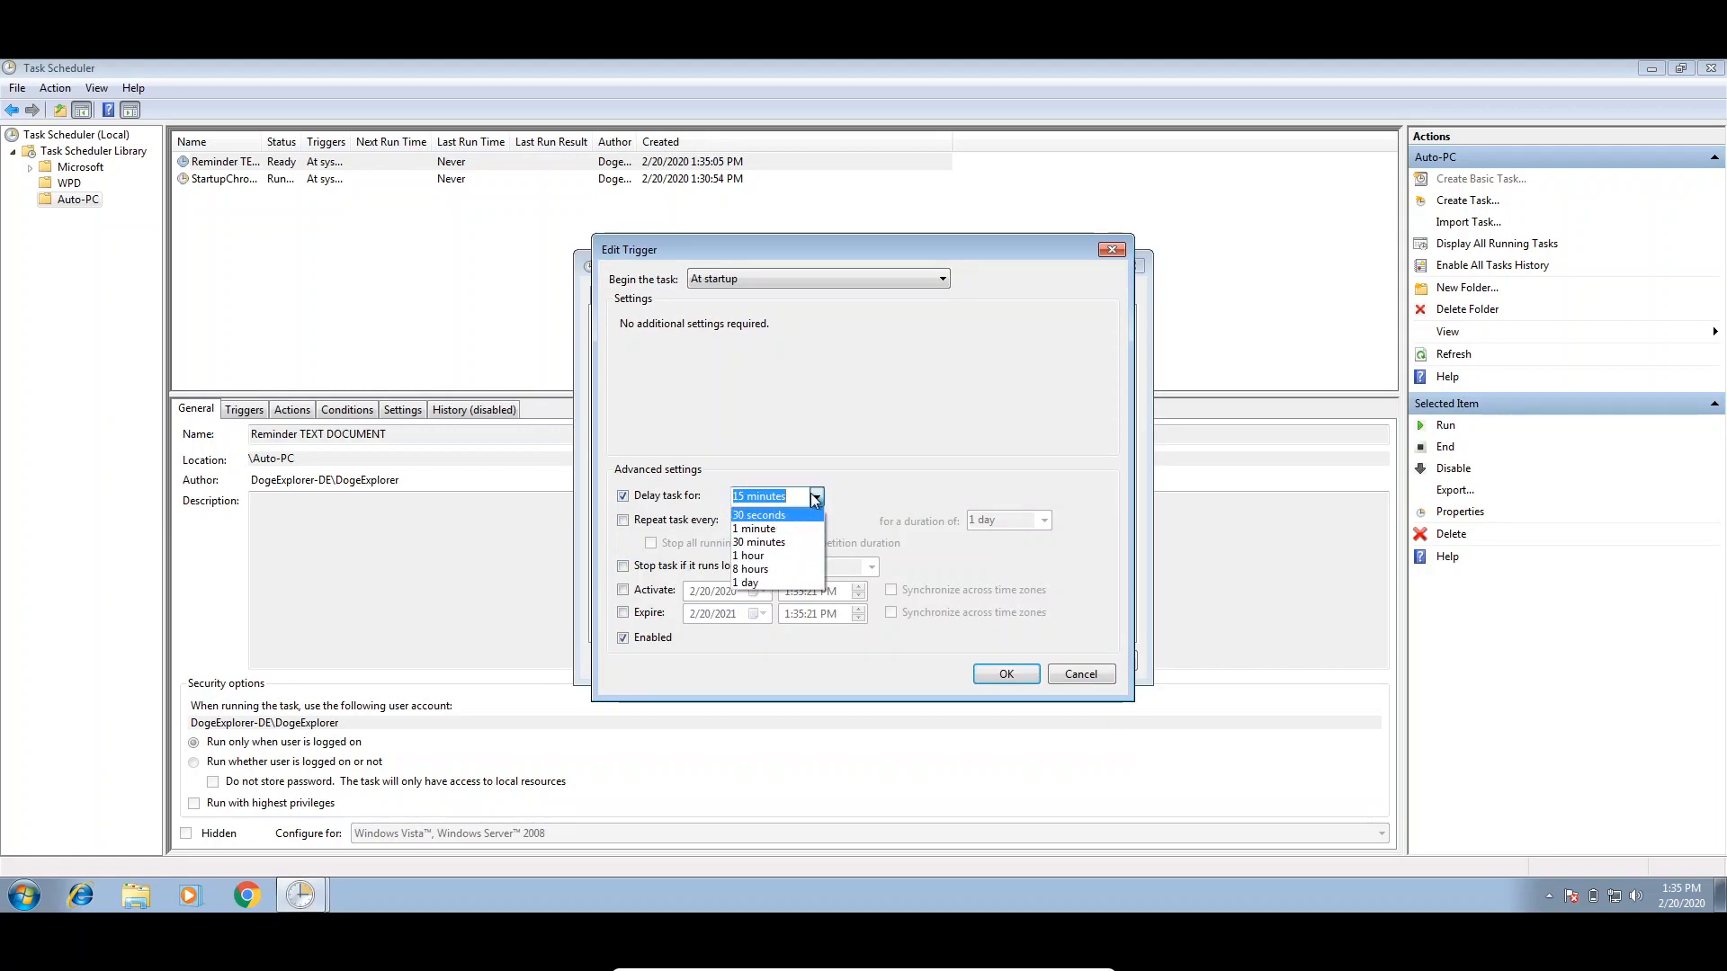
pyautogui.click(815, 497)
pyautogui.click(665, 497)
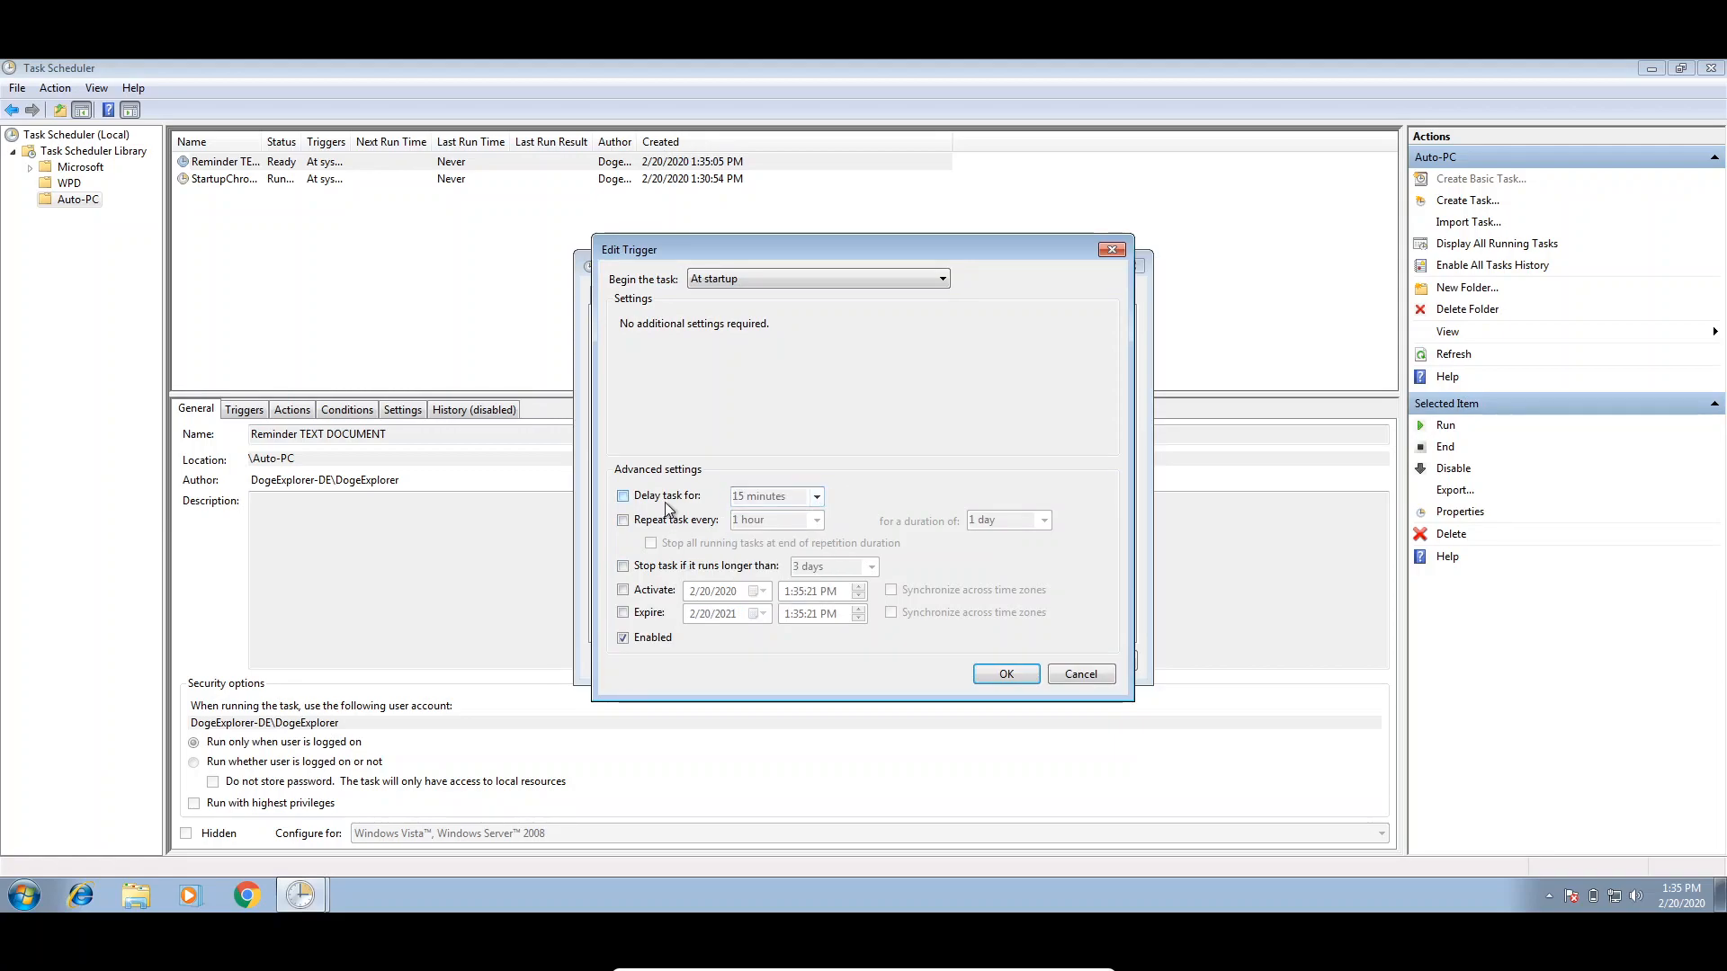
pyautogui.click(674, 569)
pyautogui.click(871, 567)
pyautogui.click(818, 580)
pyautogui.click(984, 676)
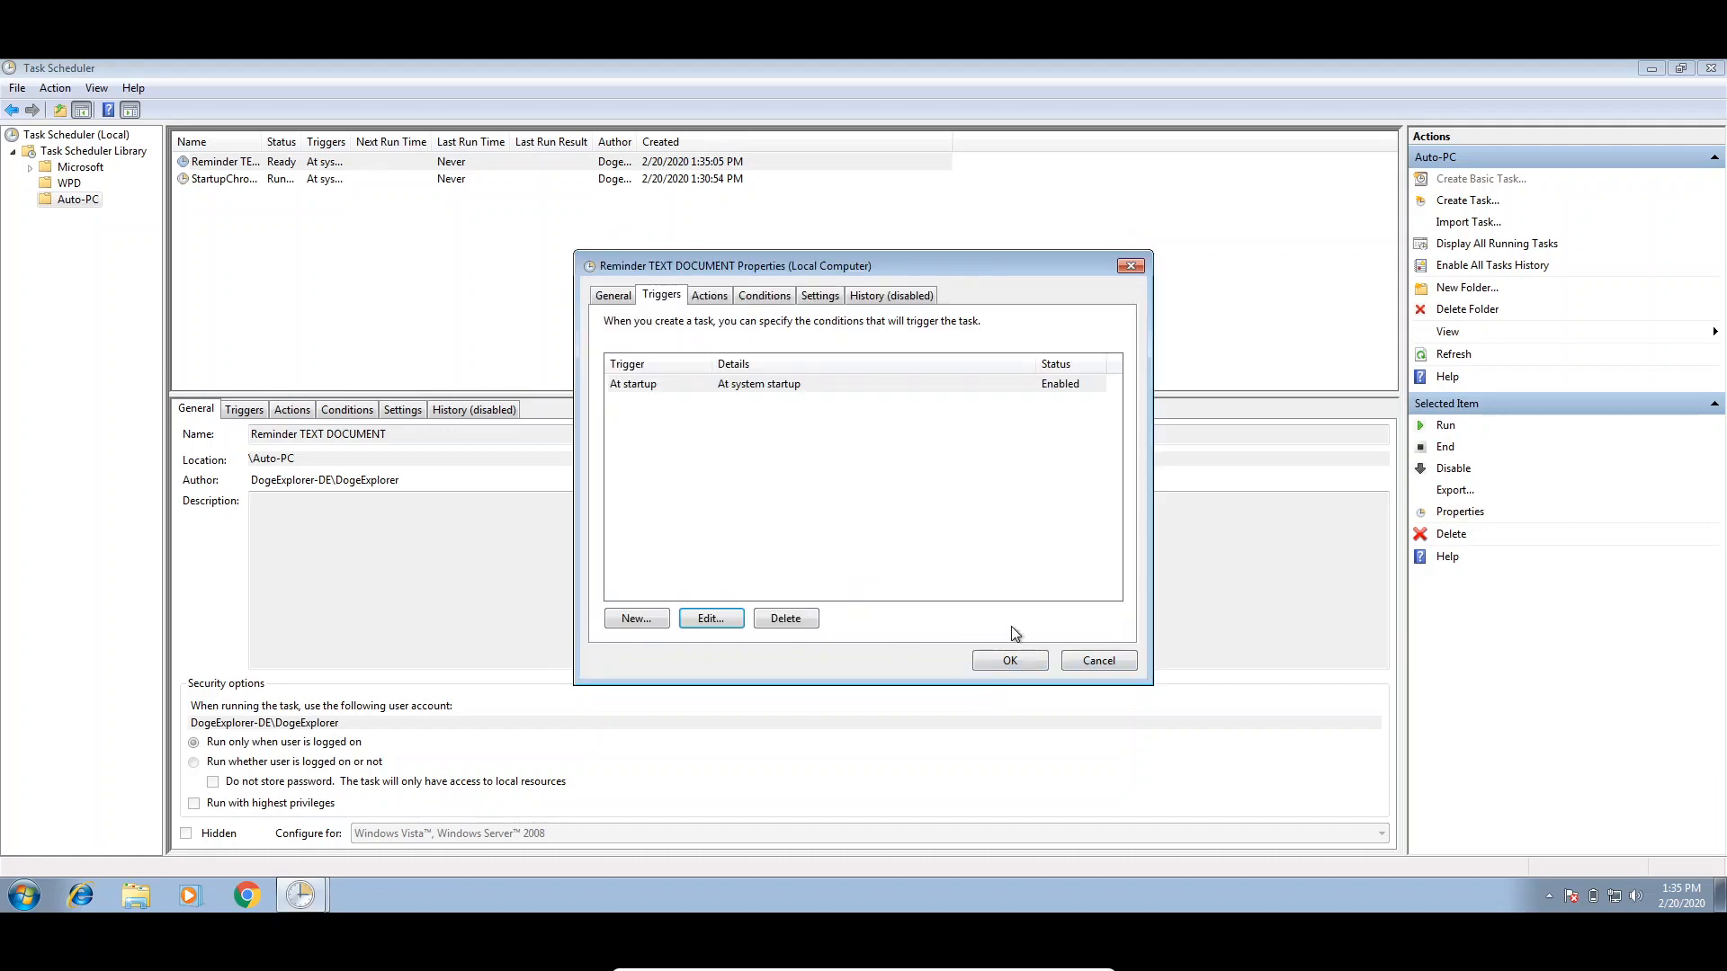
# In the reminder task's conditions, remove the requirement for AC power and the stop when the computer switches to battery power
pyautogui.click(727, 297)
pyautogui.click(751, 297)
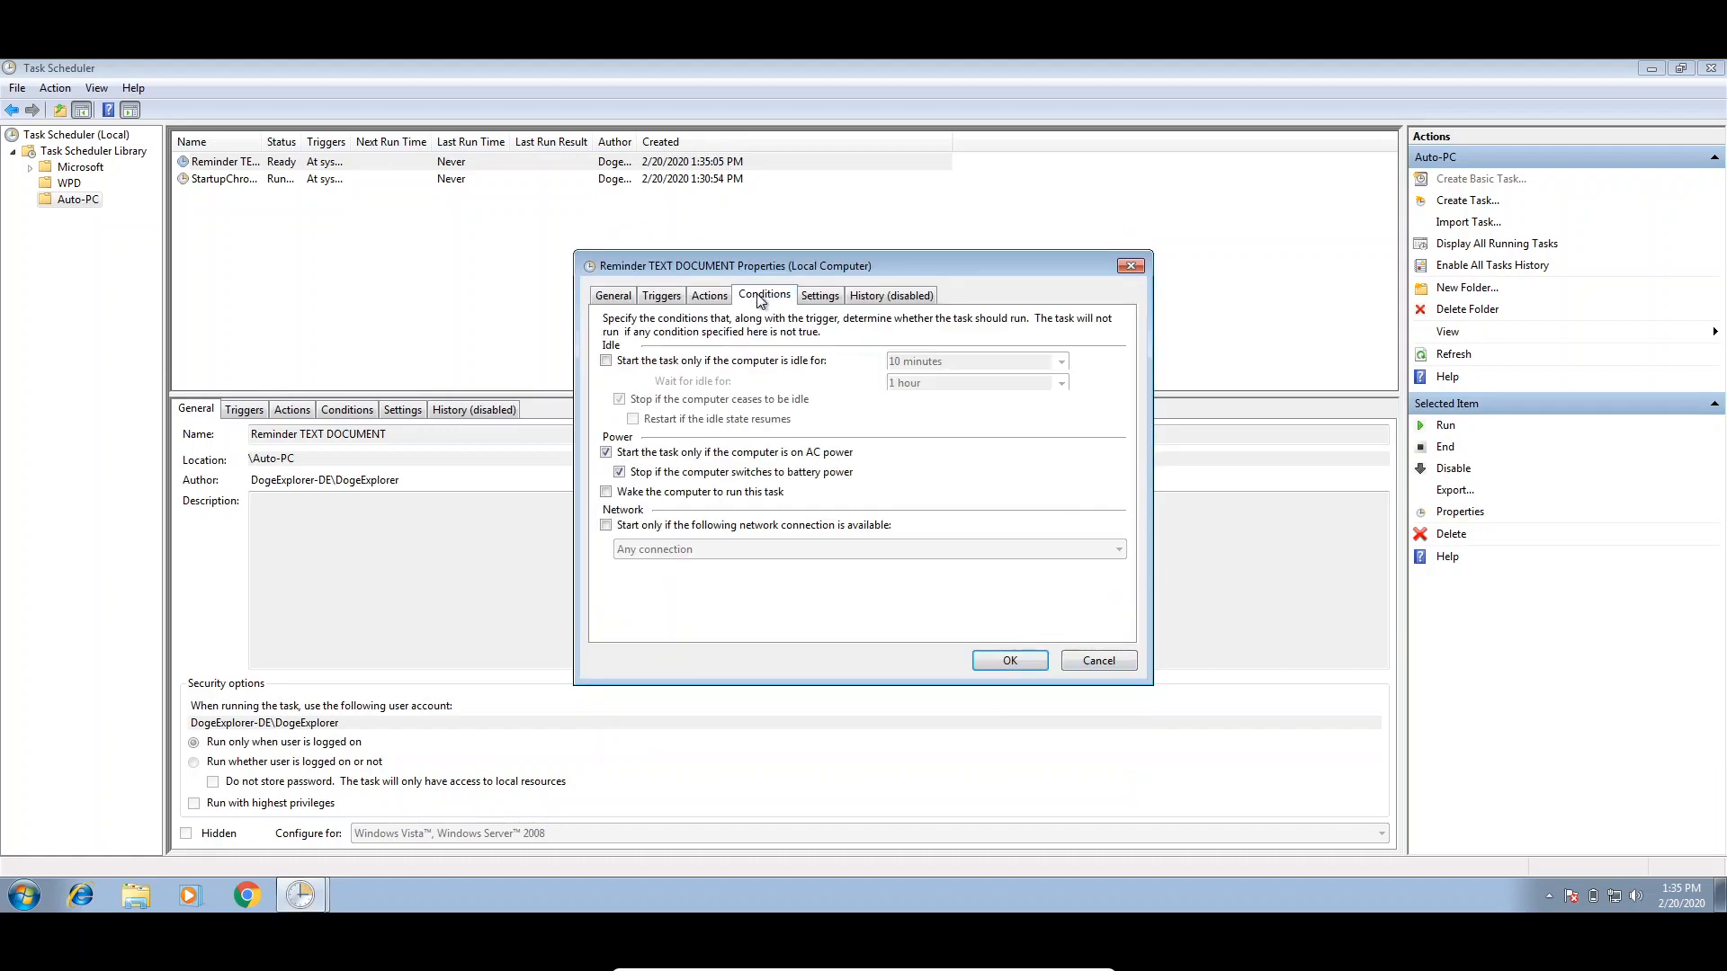
pyautogui.click(607, 453)
pyautogui.click(618, 455)
pyautogui.click(621, 471)
pyautogui.click(622, 452)
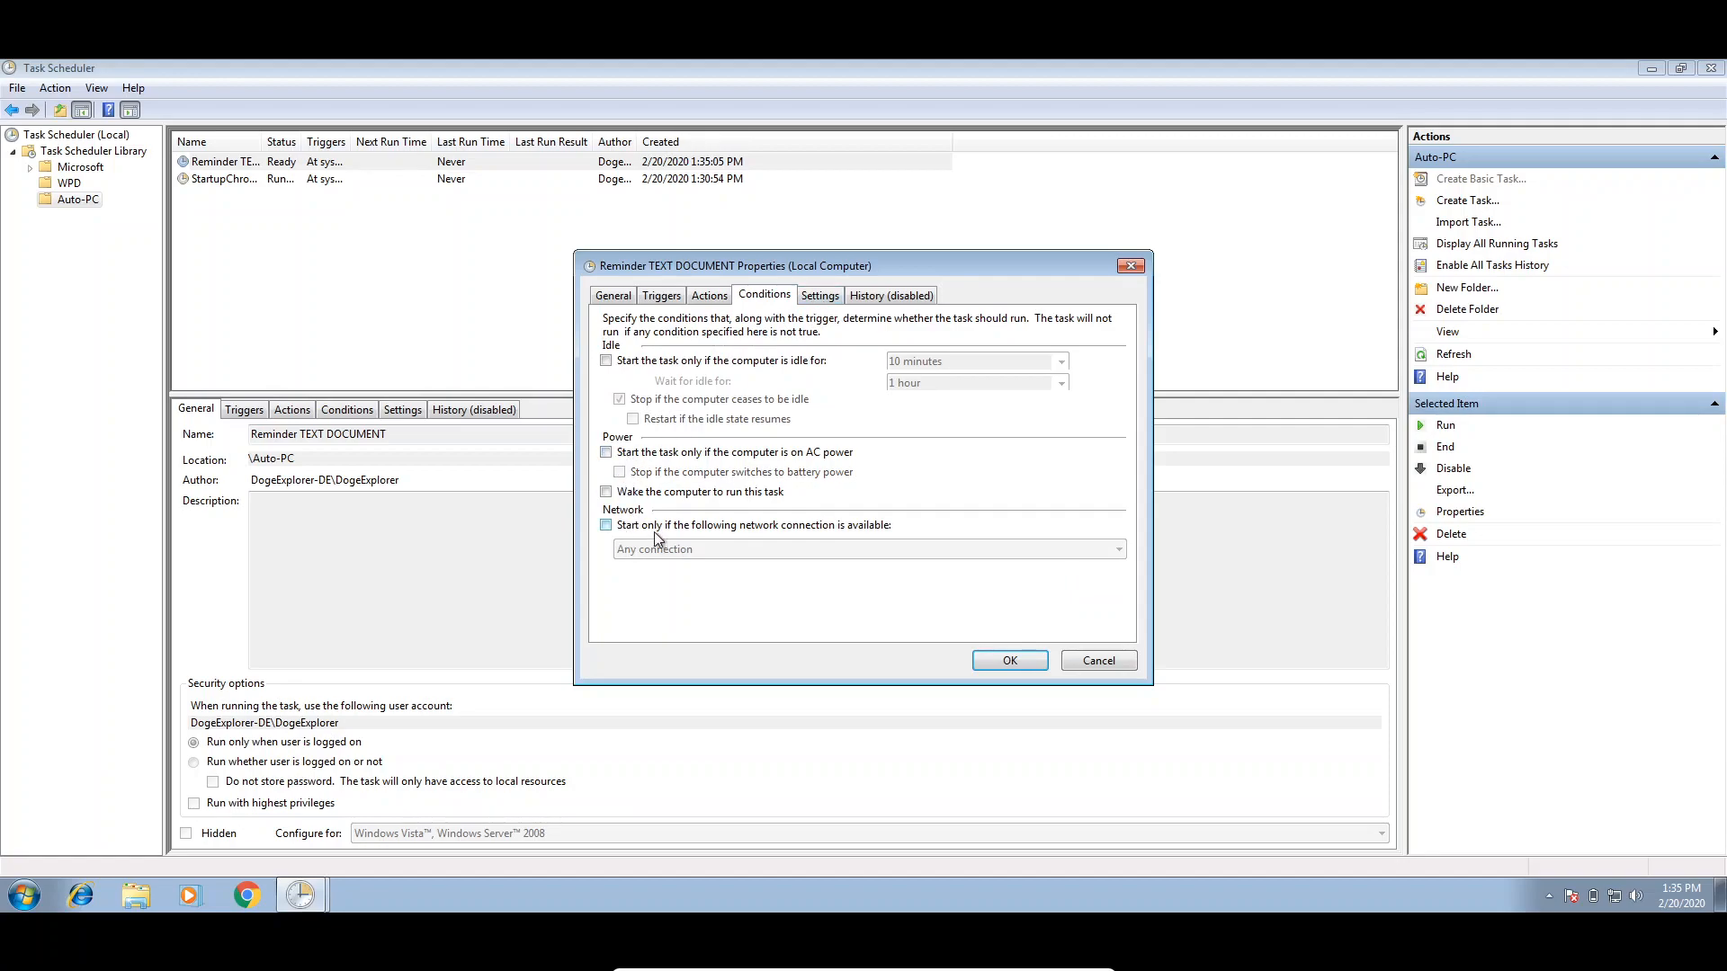
# Set the reminder task to restart every 1 minute up to 3 times on failure and stop after 1 day, and save its properties
pyautogui.click(864, 295)
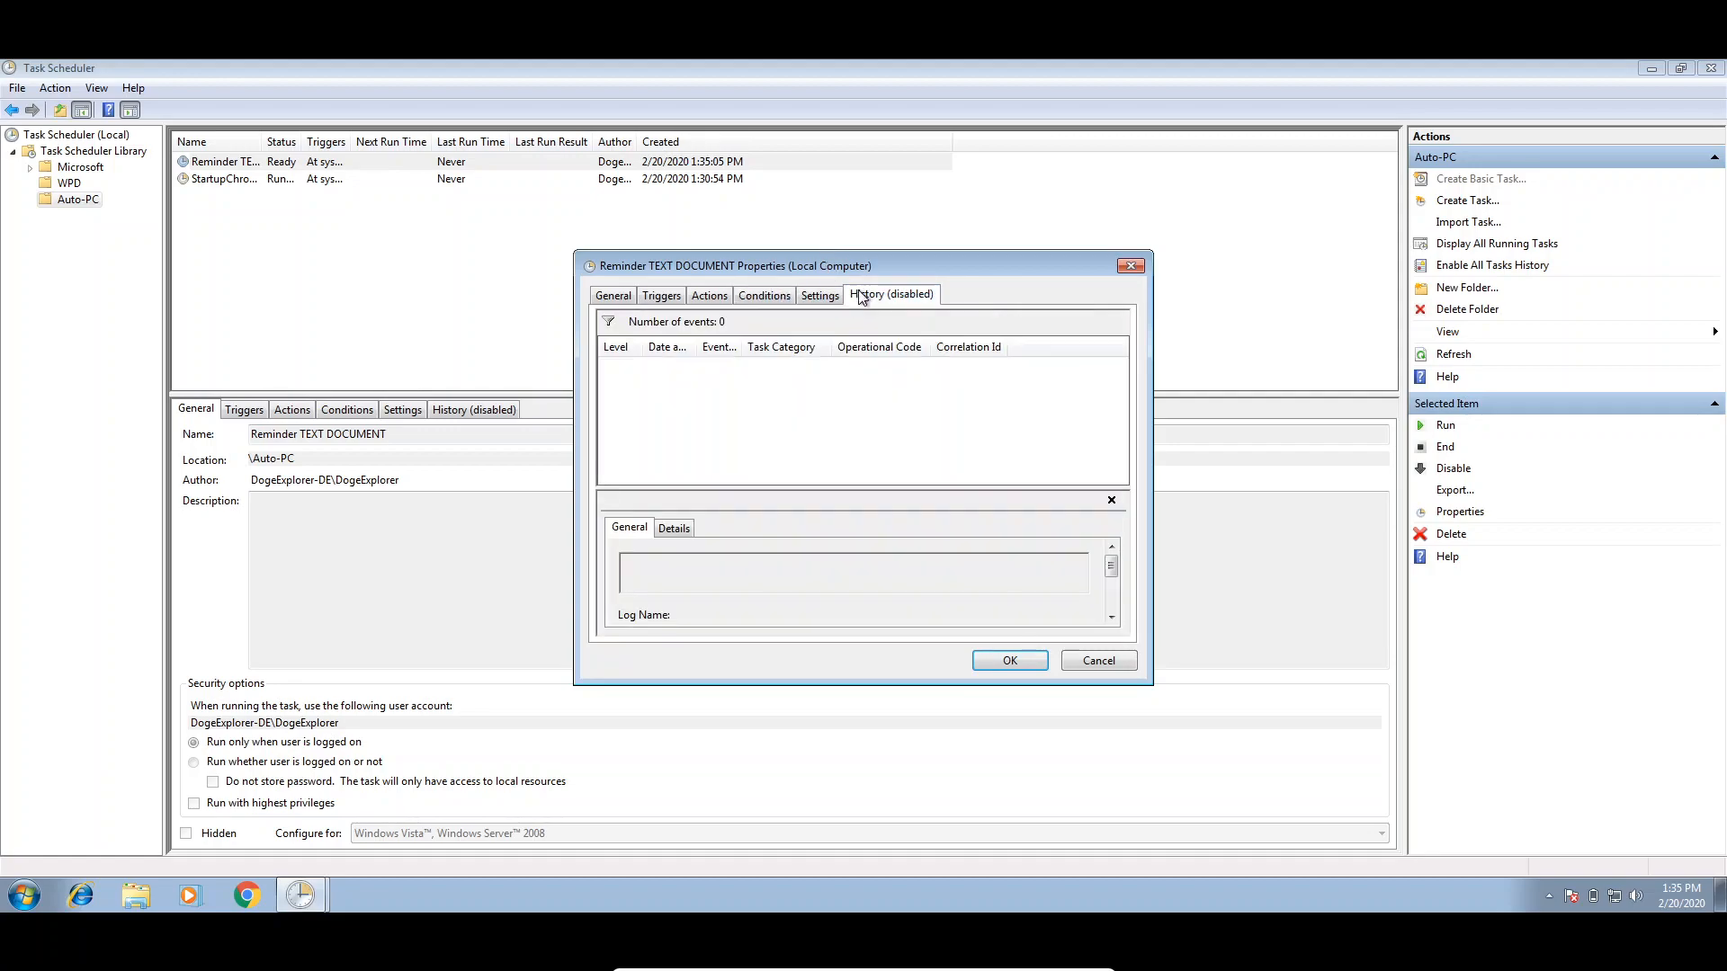
pyautogui.click(820, 296)
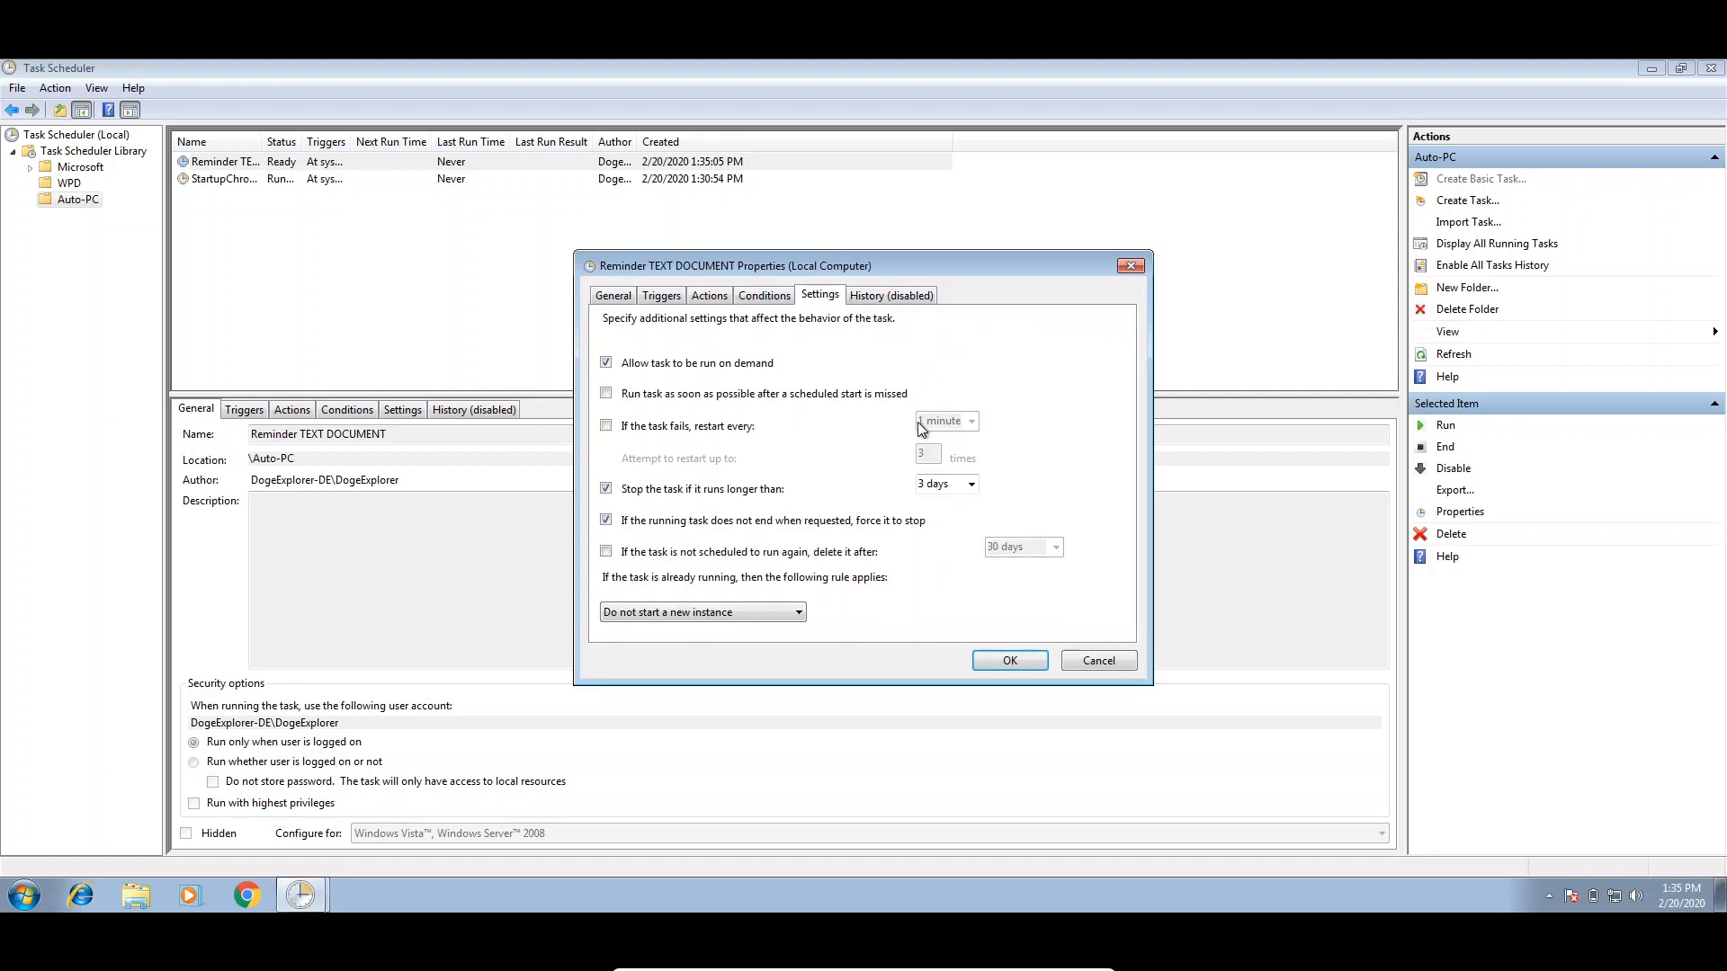
pyautogui.click(605, 426)
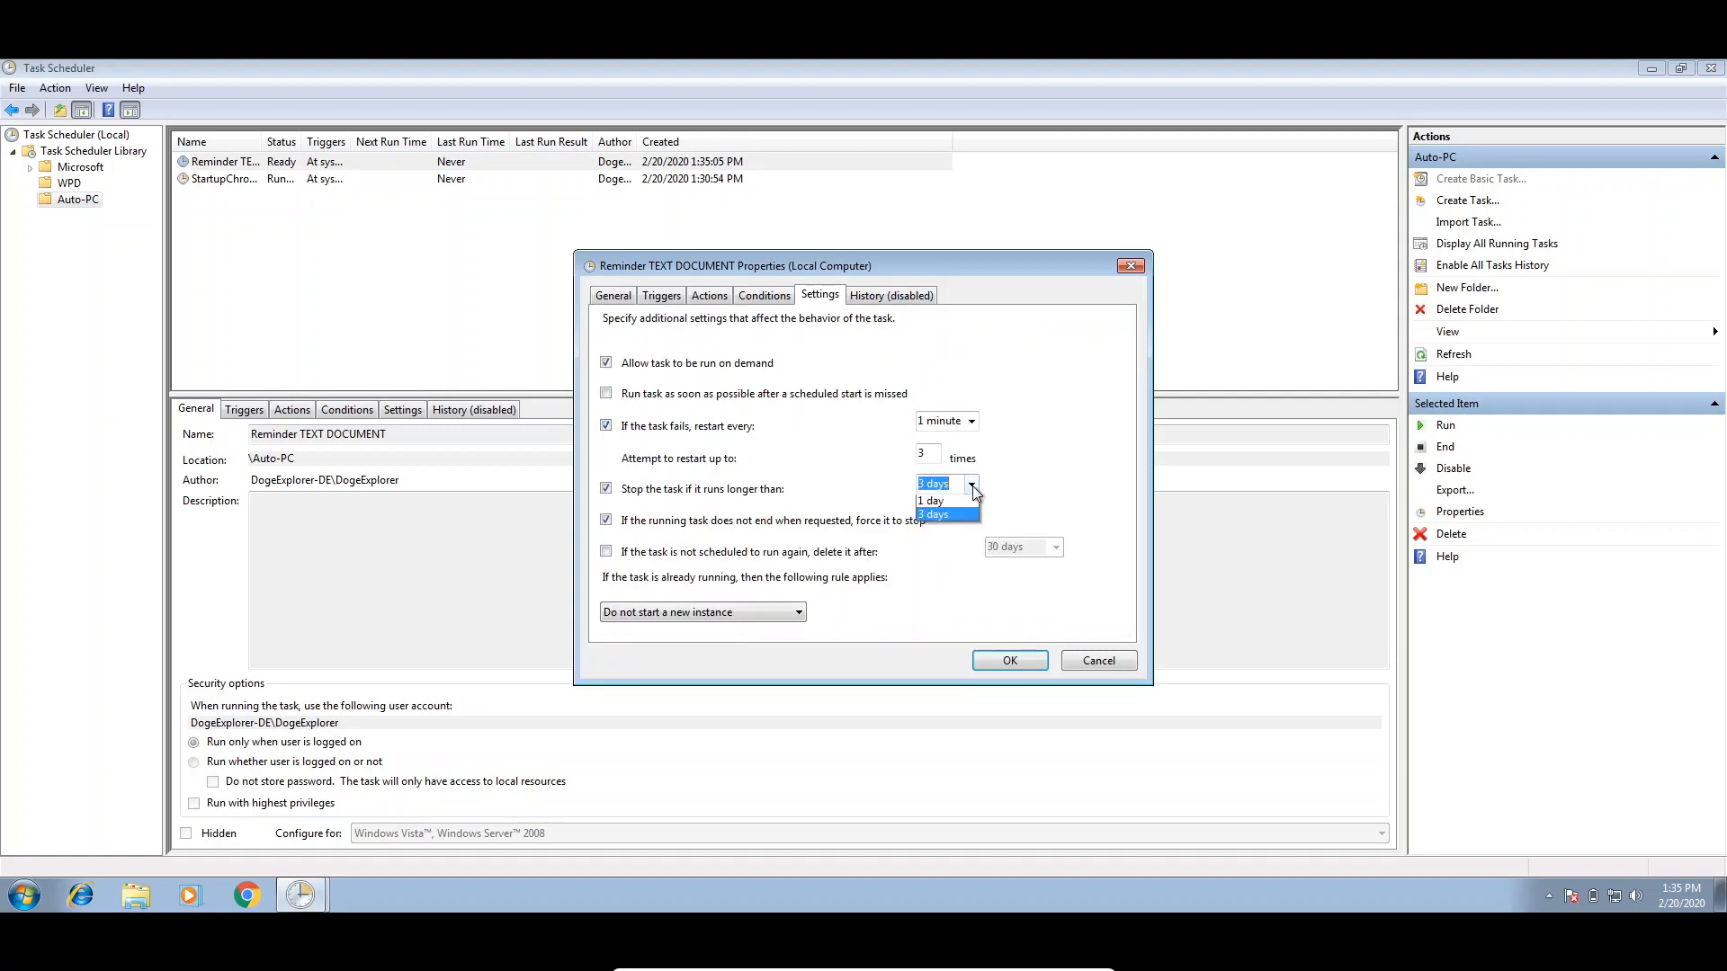
pyautogui.click(930, 497)
pyautogui.click(890, 301)
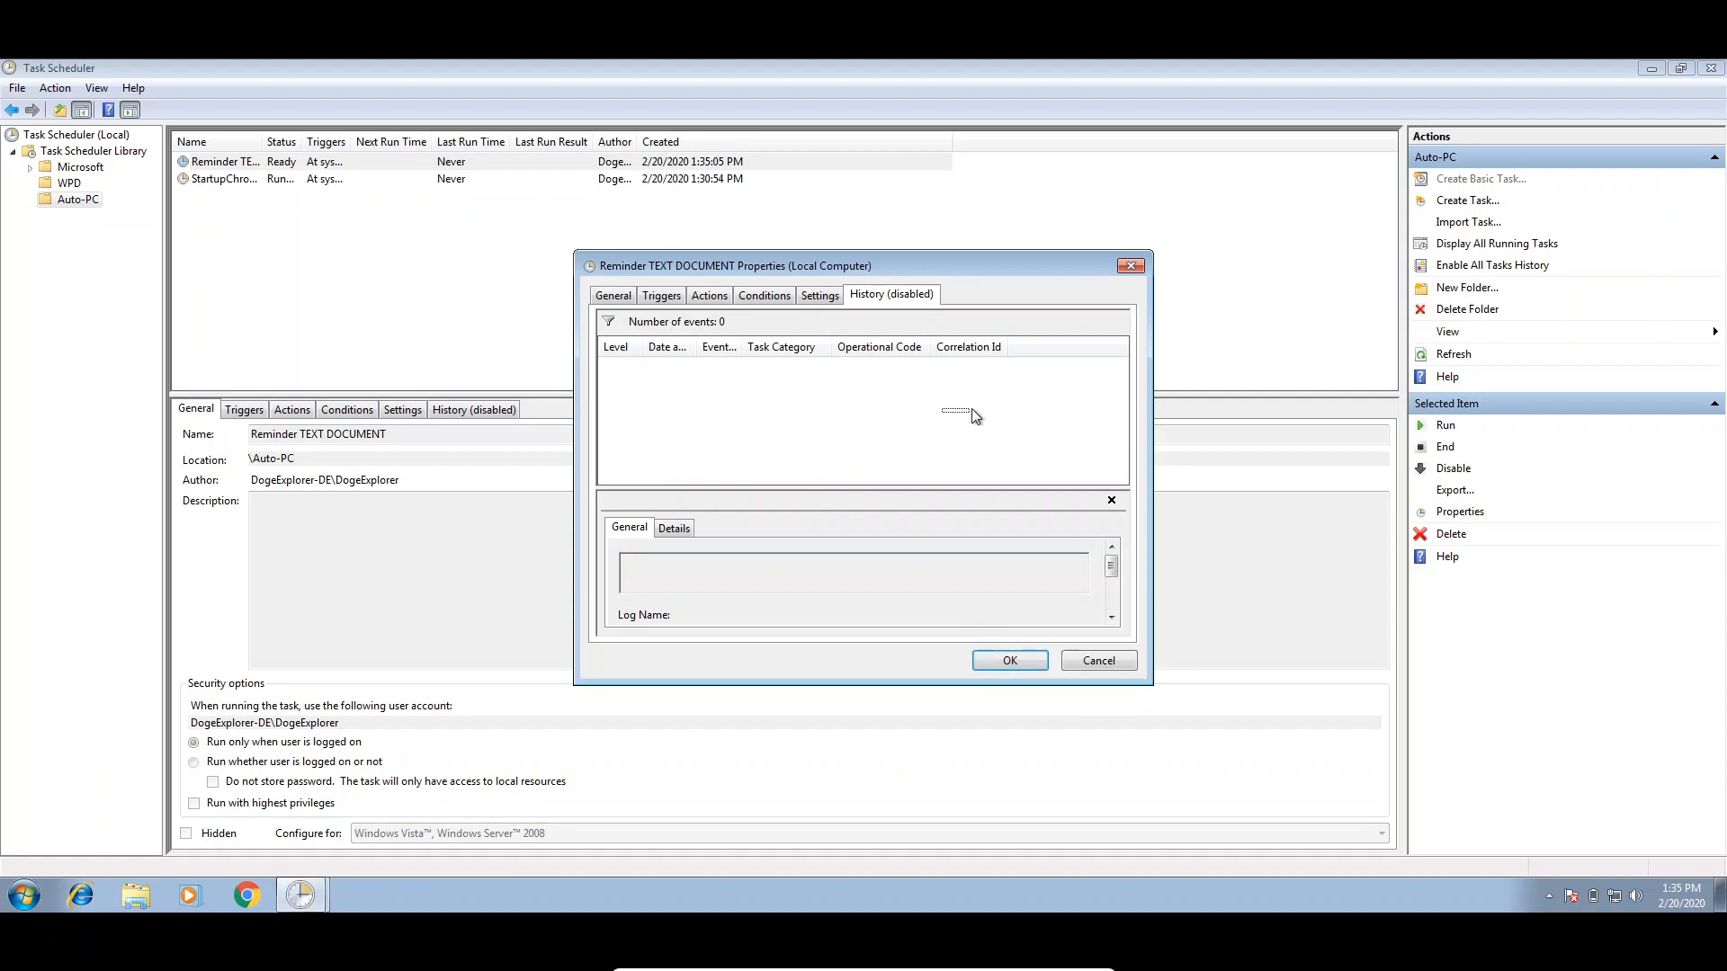
pyautogui.moveTo(1038, 265); pyautogui.dragTo(695, 411)
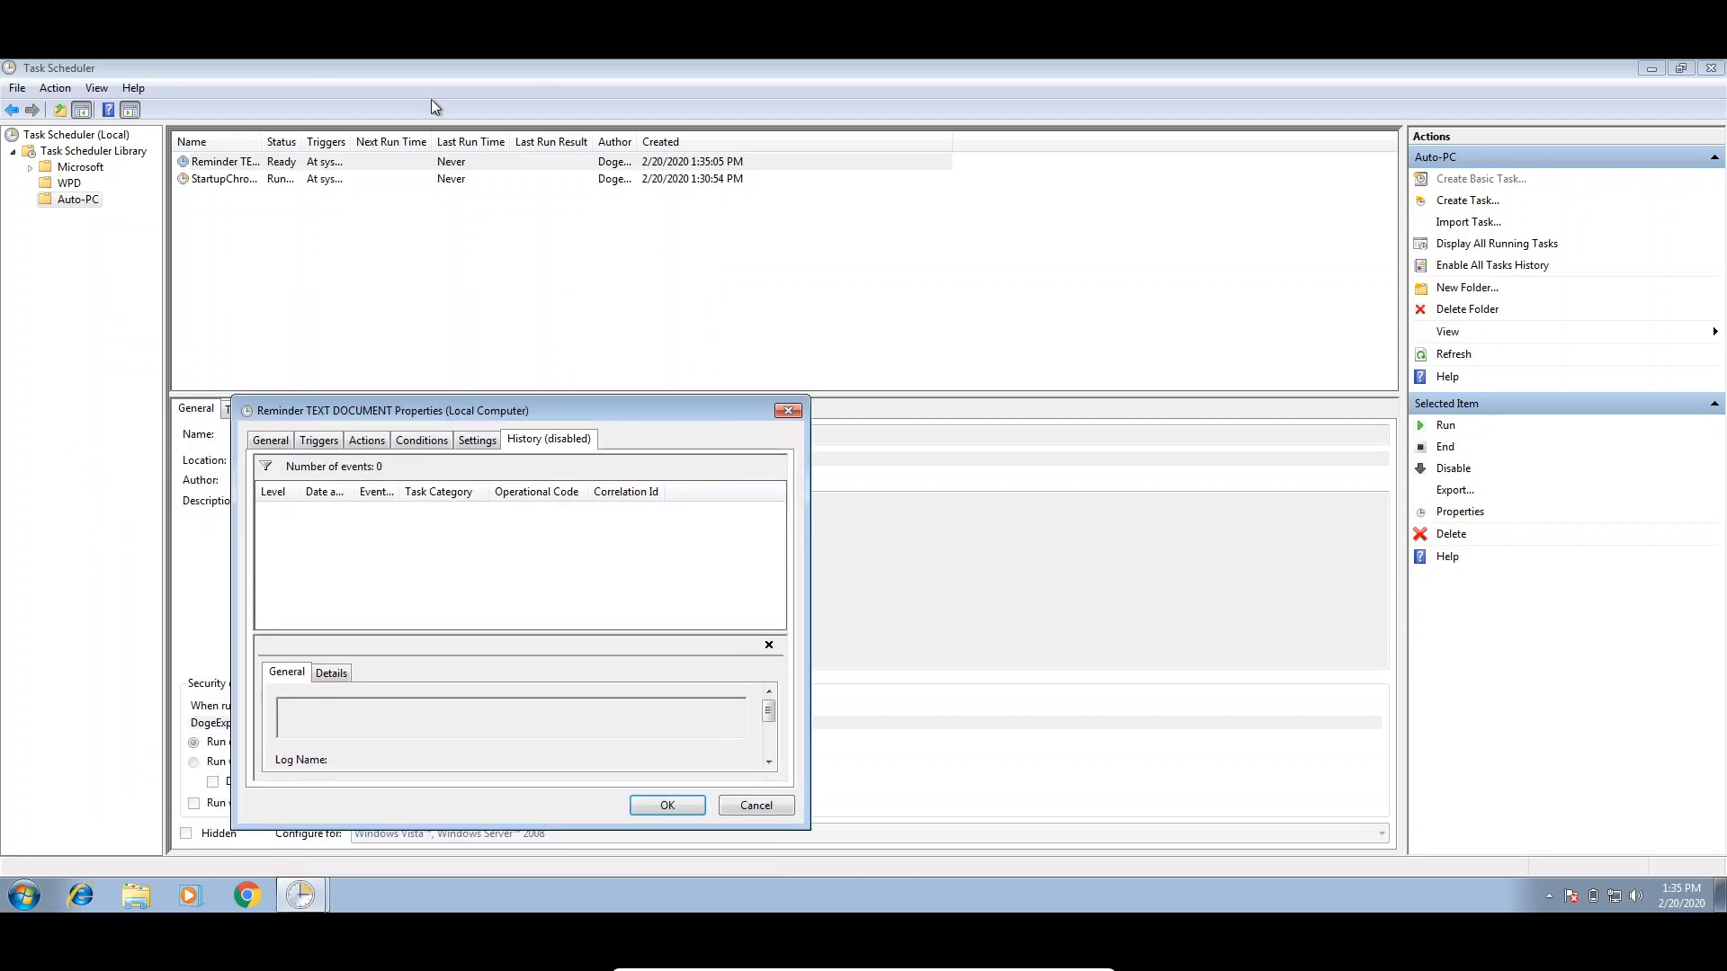
pyautogui.click(668, 805)
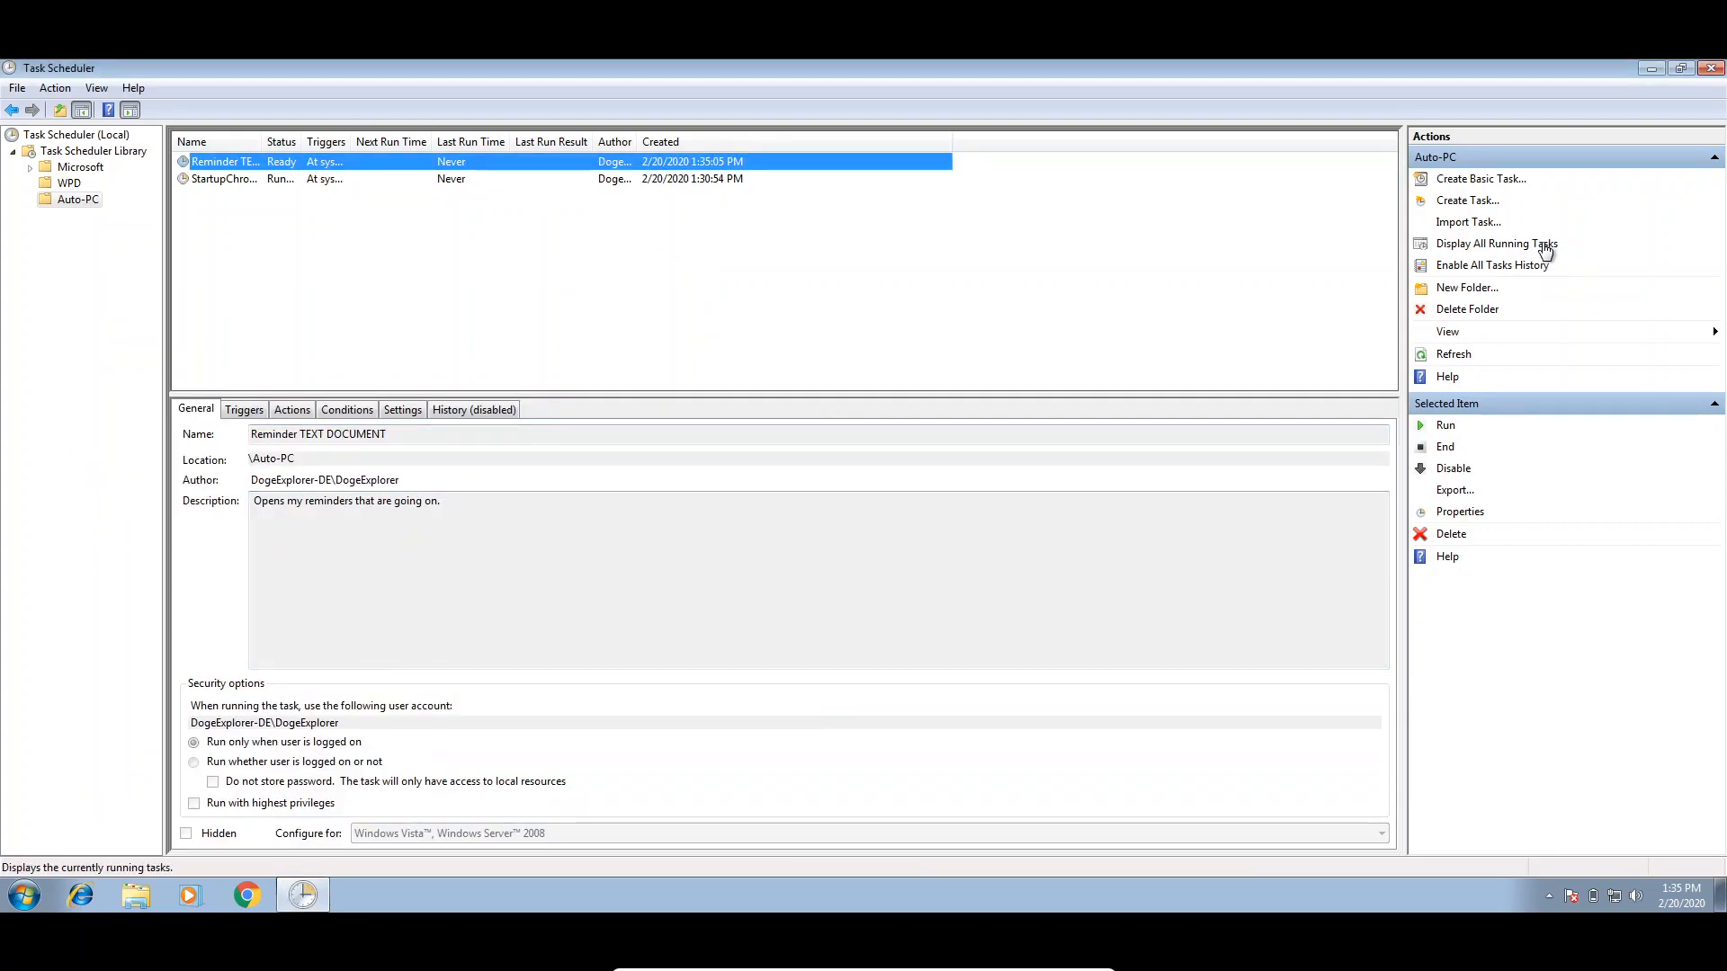
# Enable history for all tasks, test-run the Reminder TEXT DOCUMENT task, and close the Remider SHEET document it opens
pyautogui.click(1498, 268)
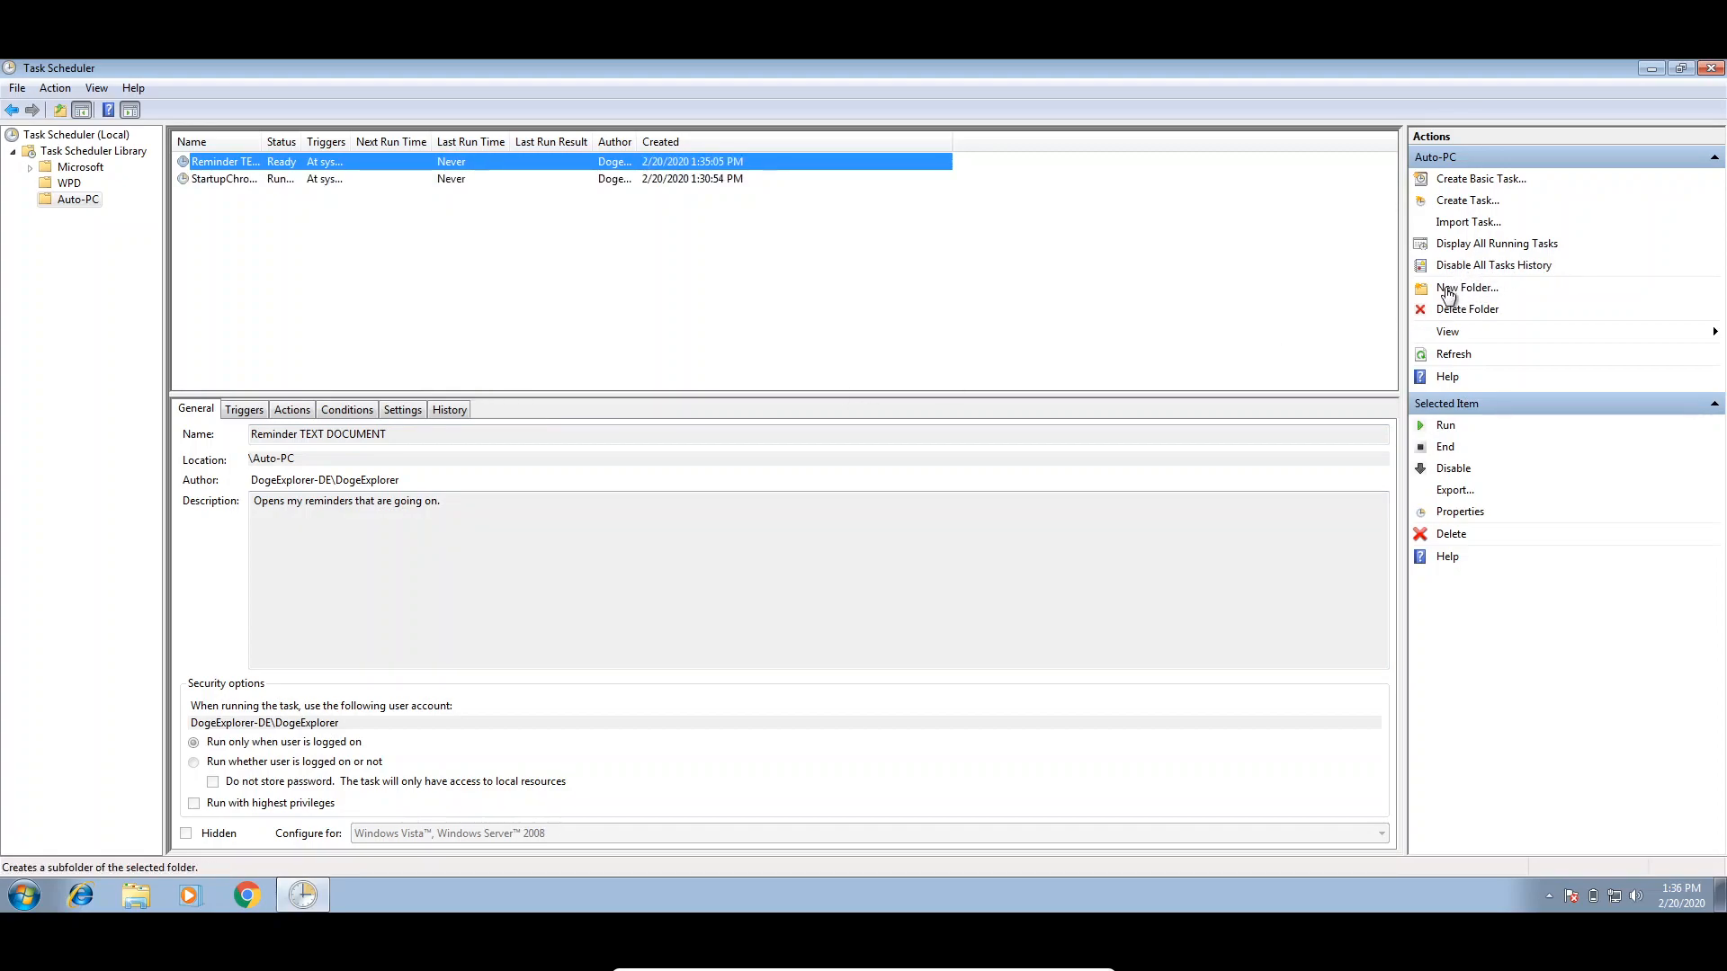
pyautogui.click(656, 212)
pyautogui.click(611, 180)
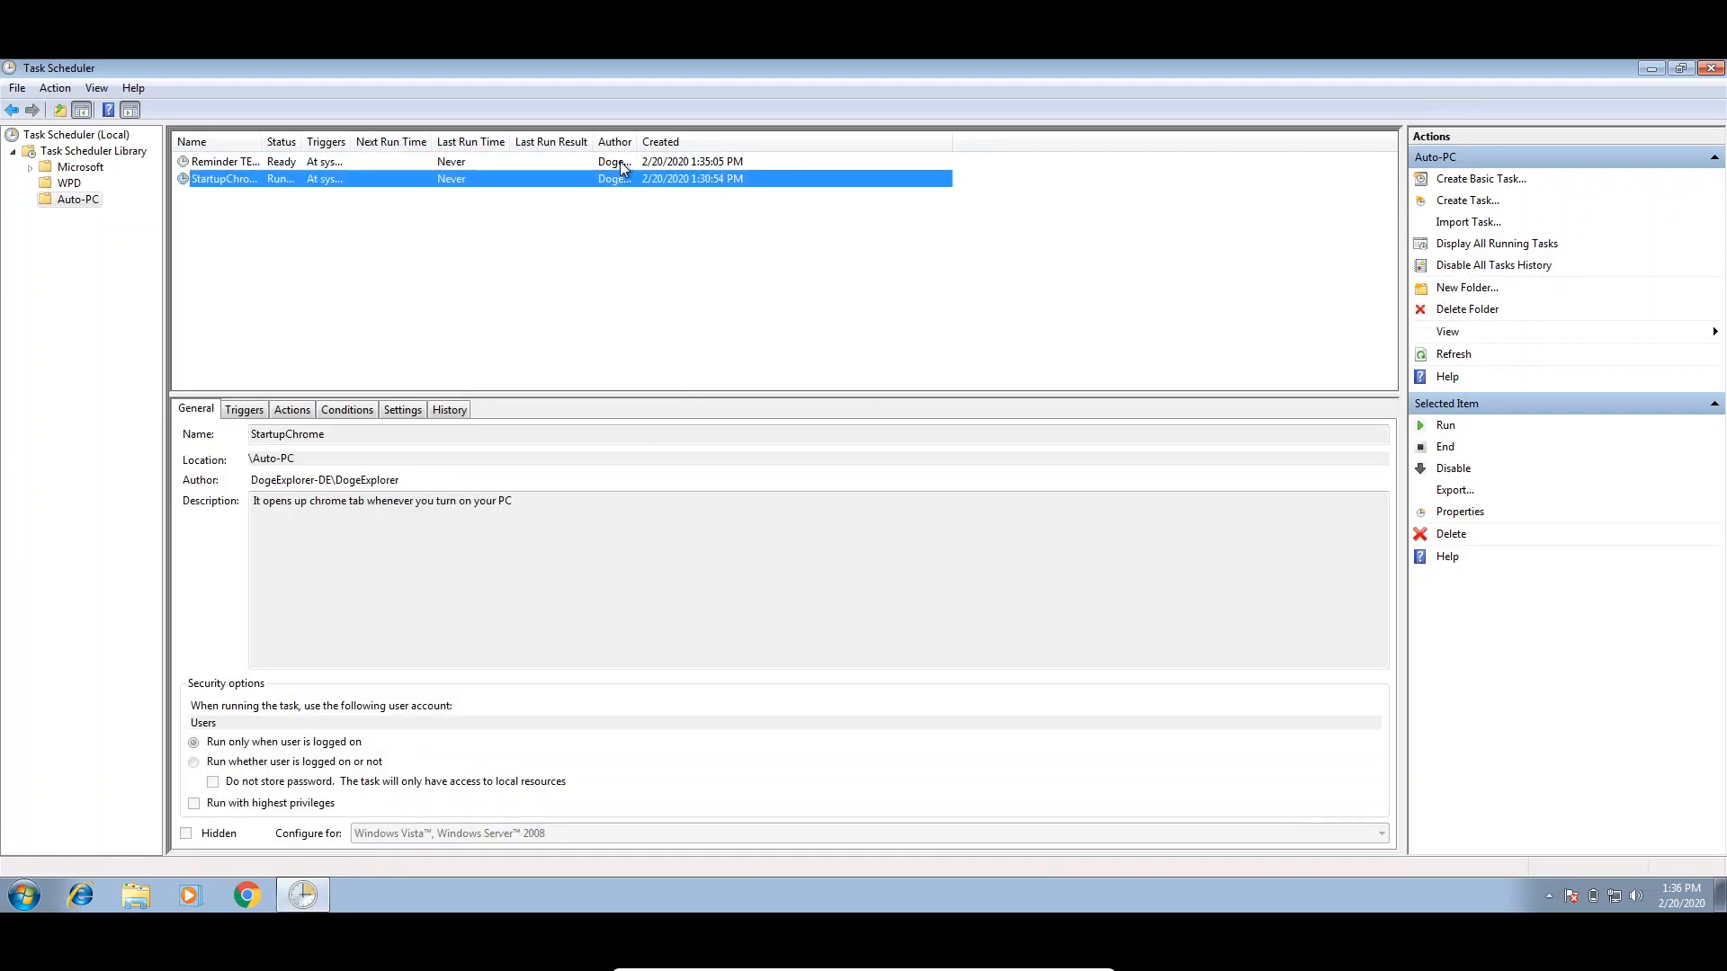
pyautogui.click(622, 163)
pyautogui.click(1463, 433)
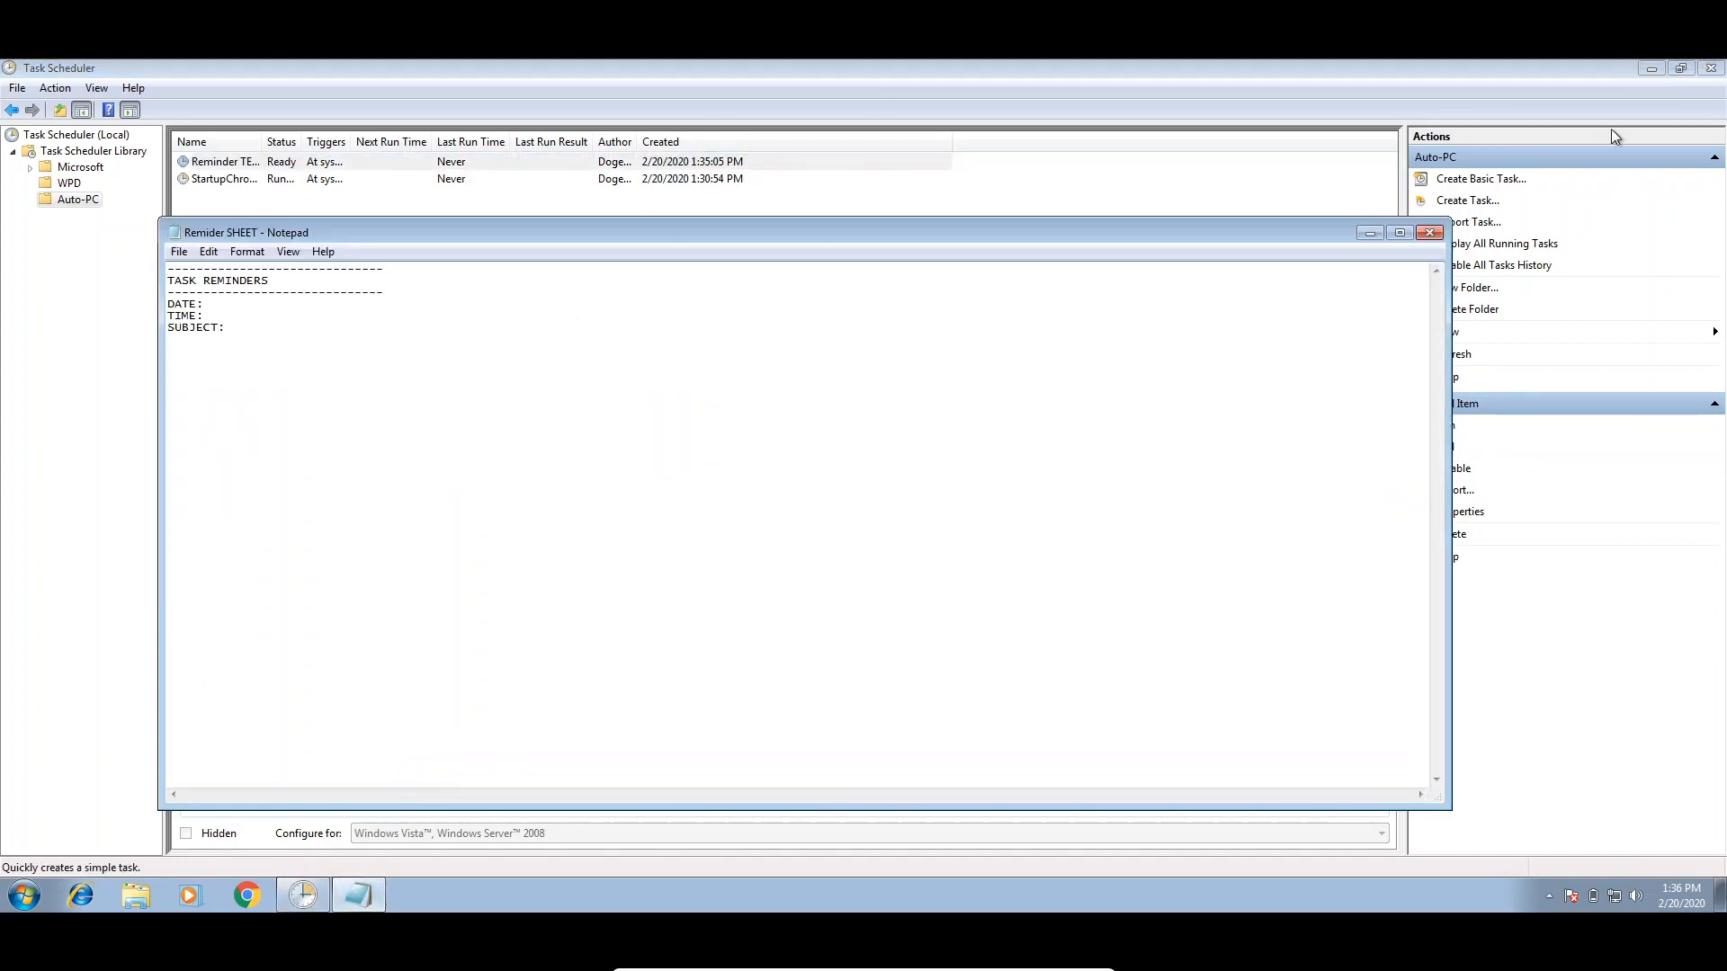
pyautogui.click(1430, 233)
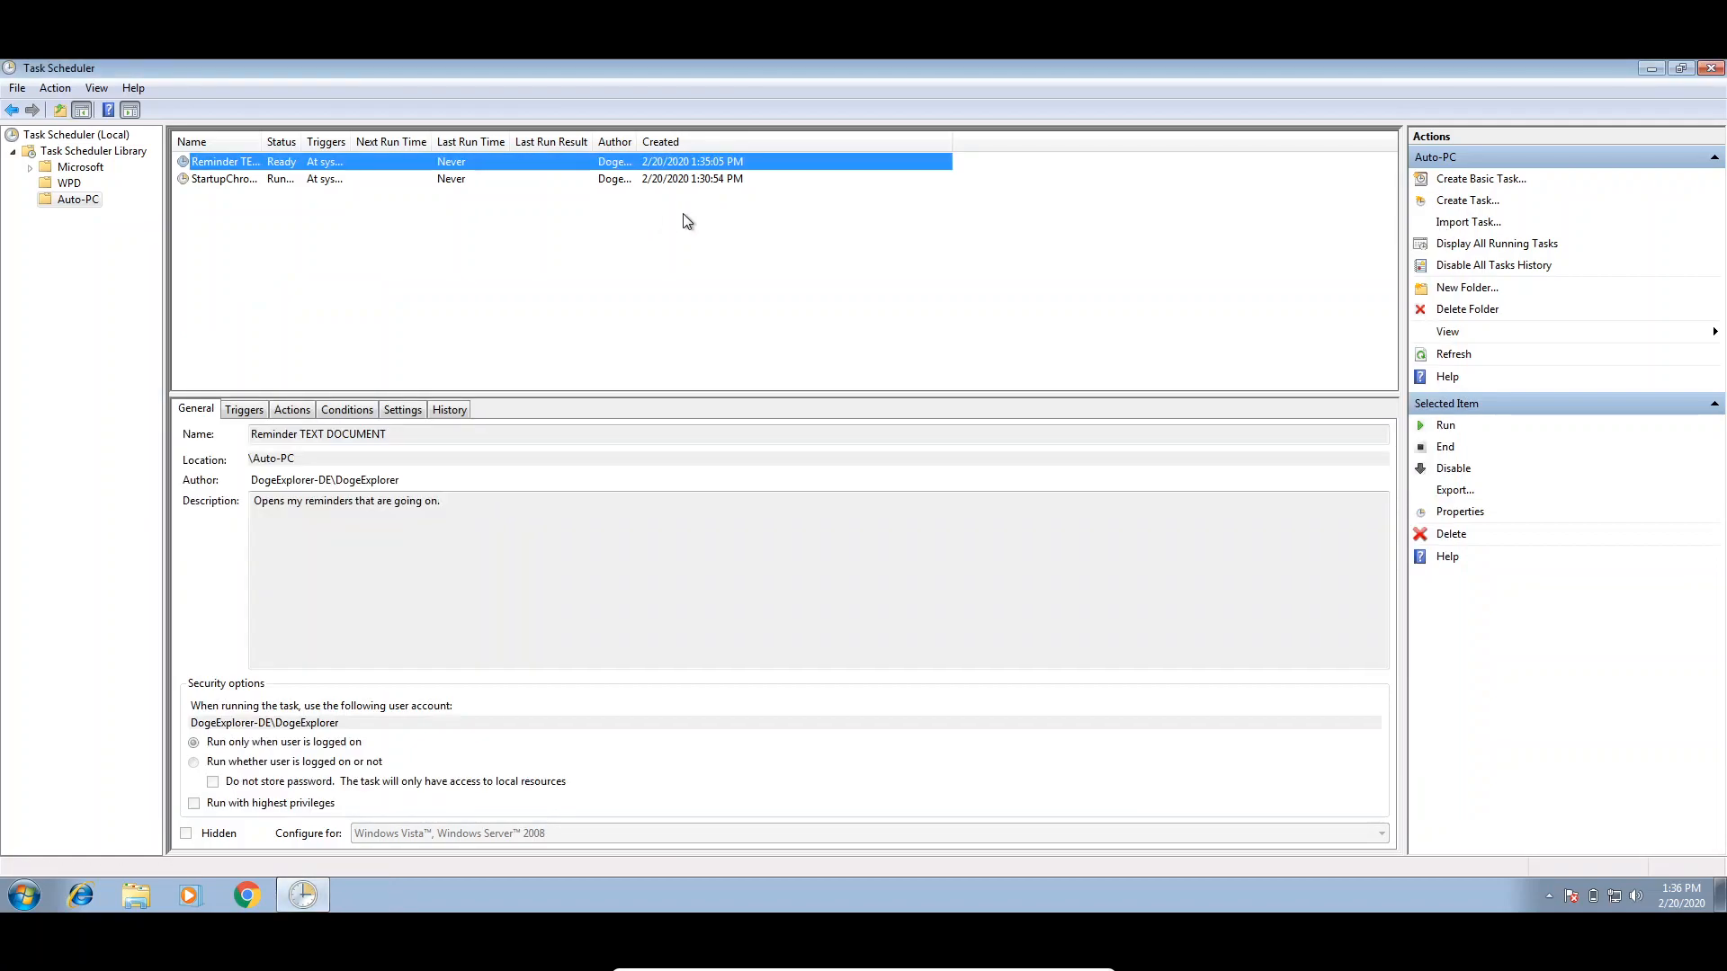
# Close Task Scheduler and restart the computer to test the startup tasks
pyautogui.click(549, 180)
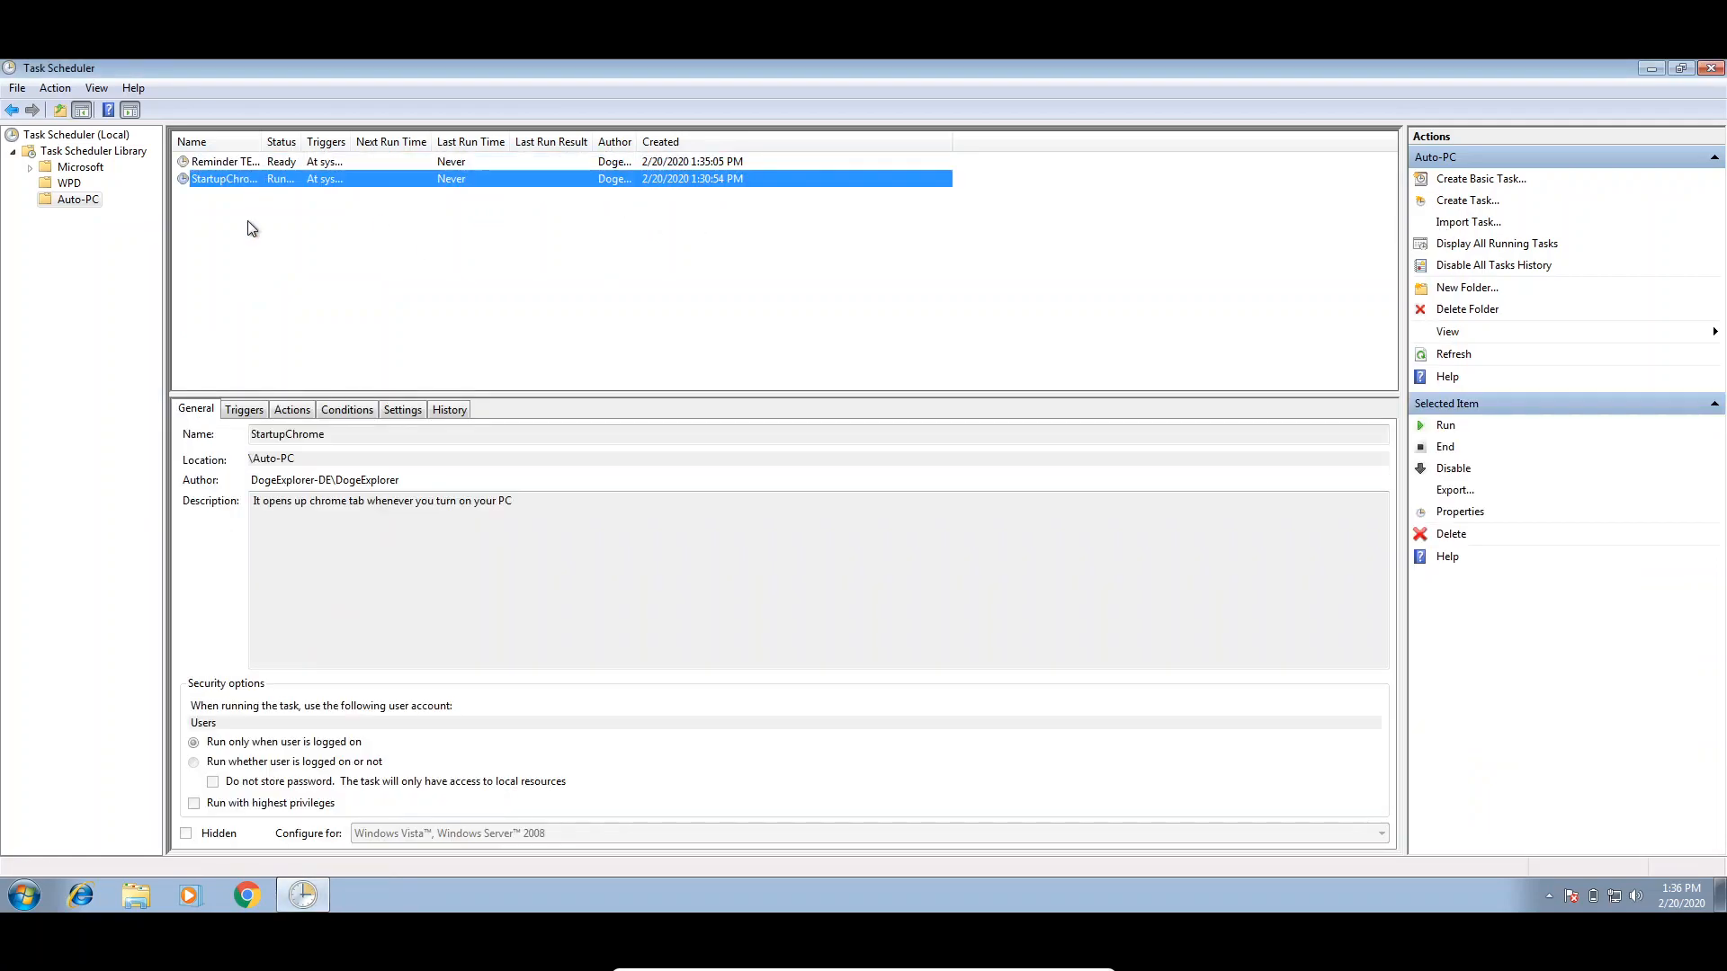
pyautogui.click(240, 163)
pyautogui.click(601, 217)
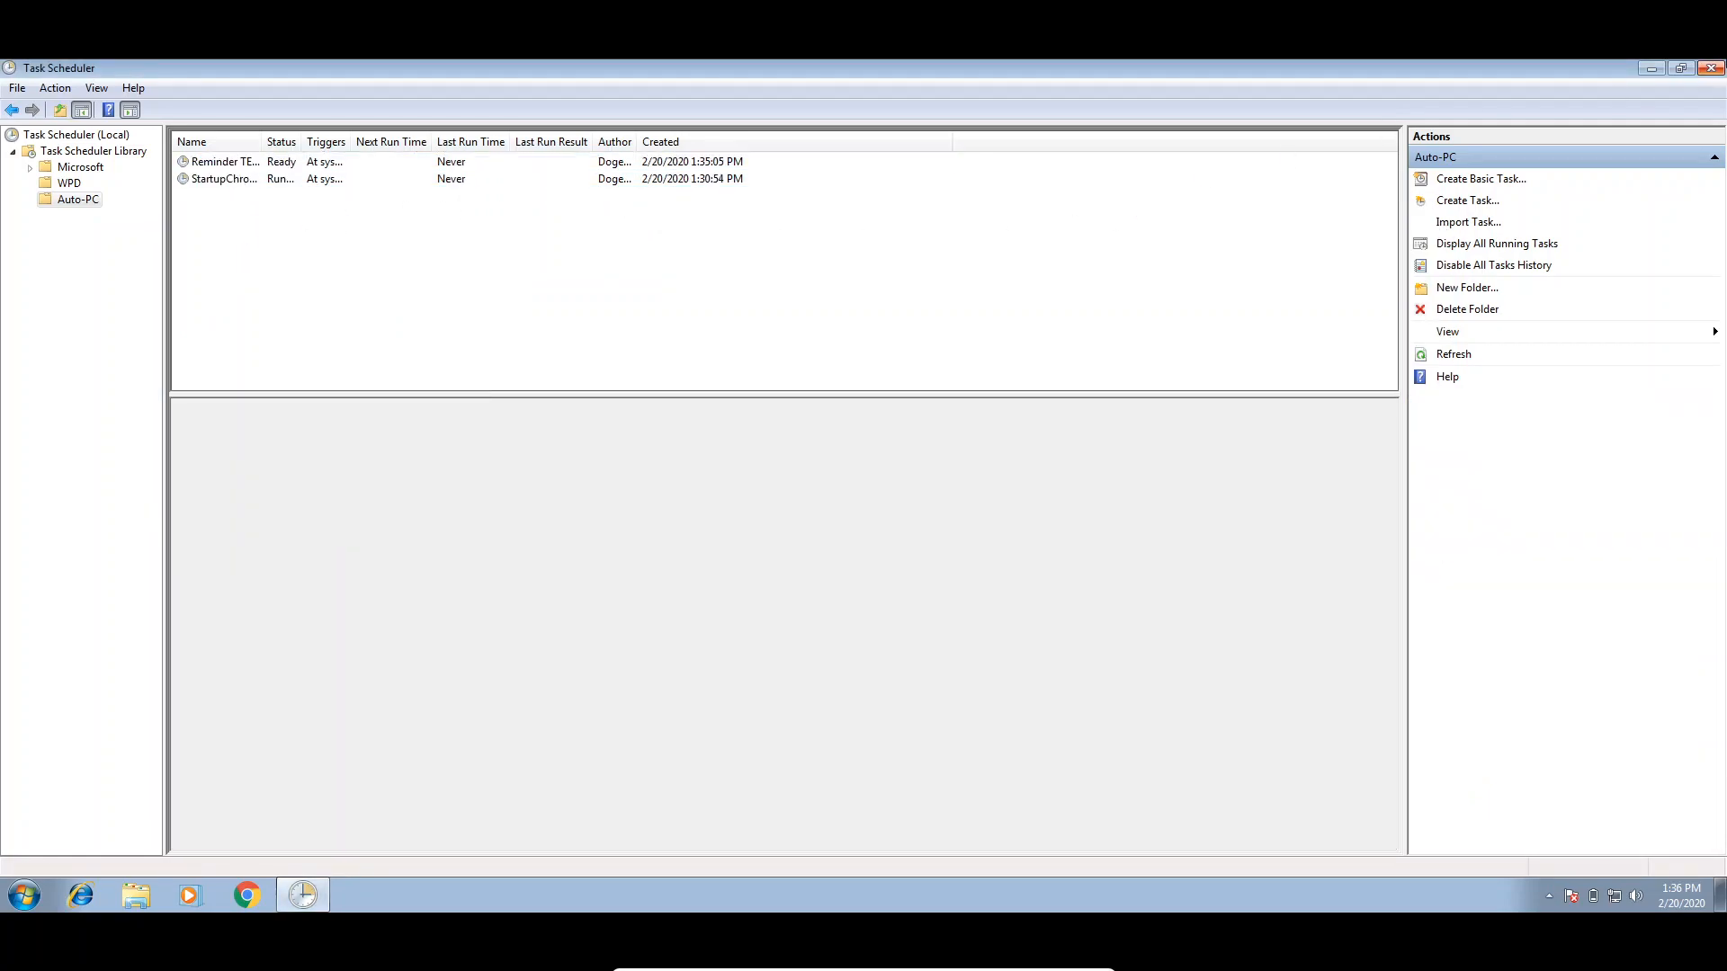
pyautogui.click(1711, 68)
pyautogui.click(24, 895)
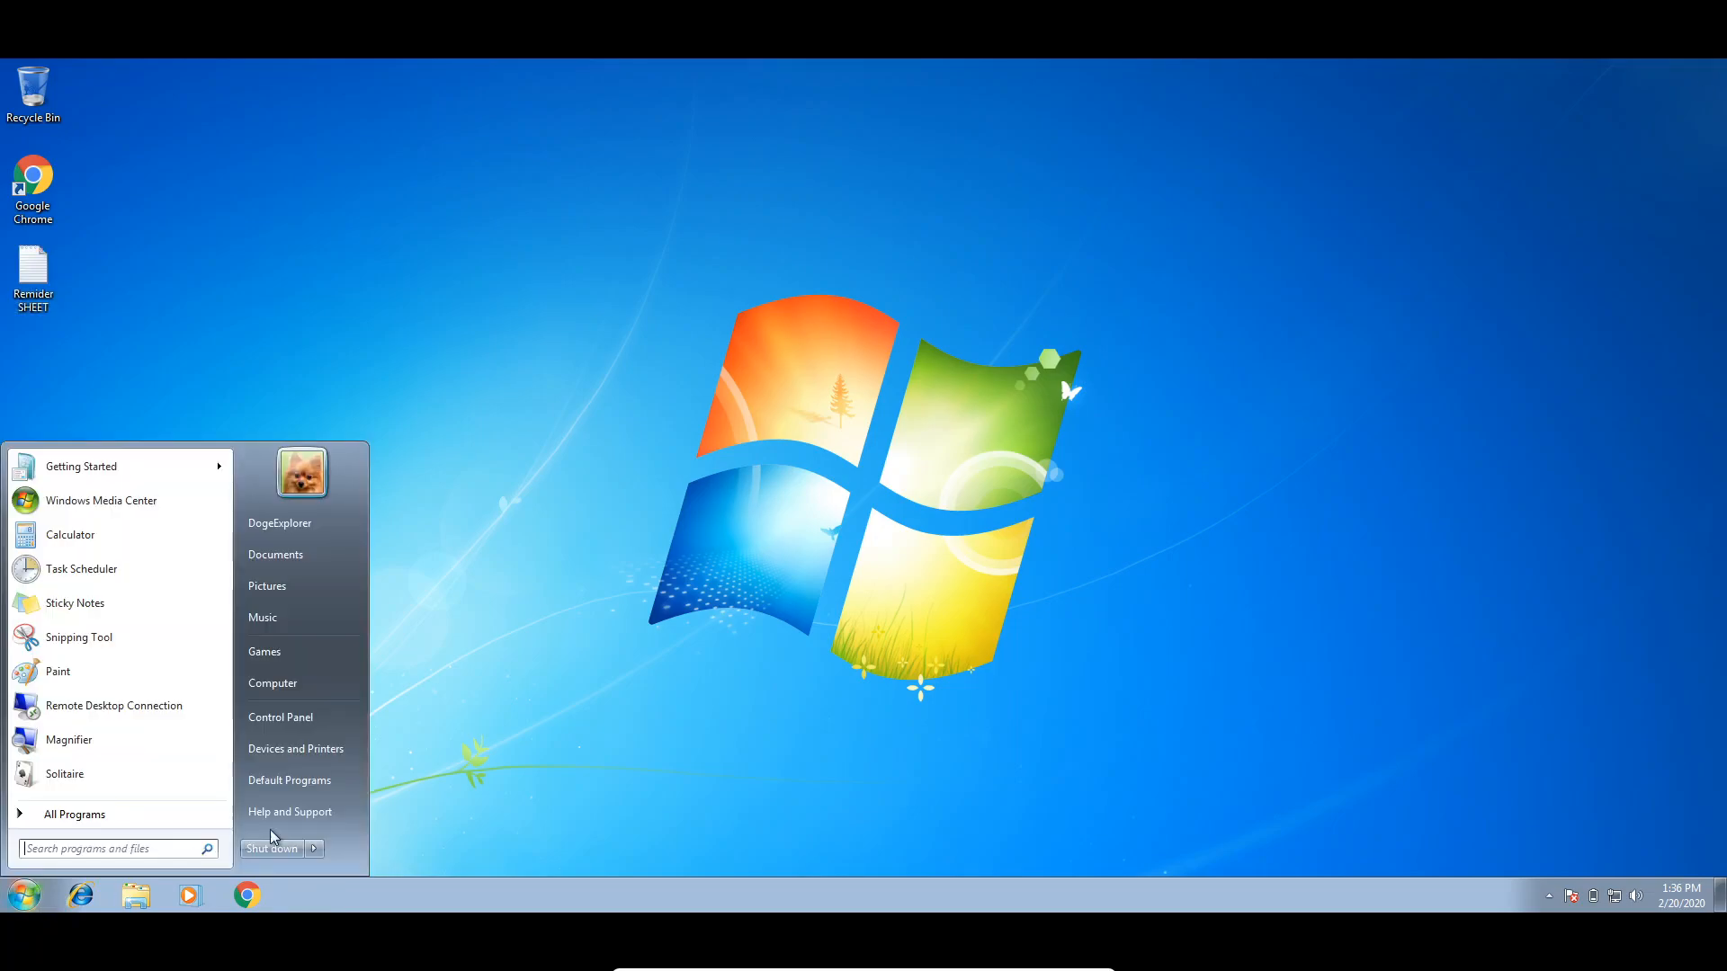
pyautogui.click(314, 849)
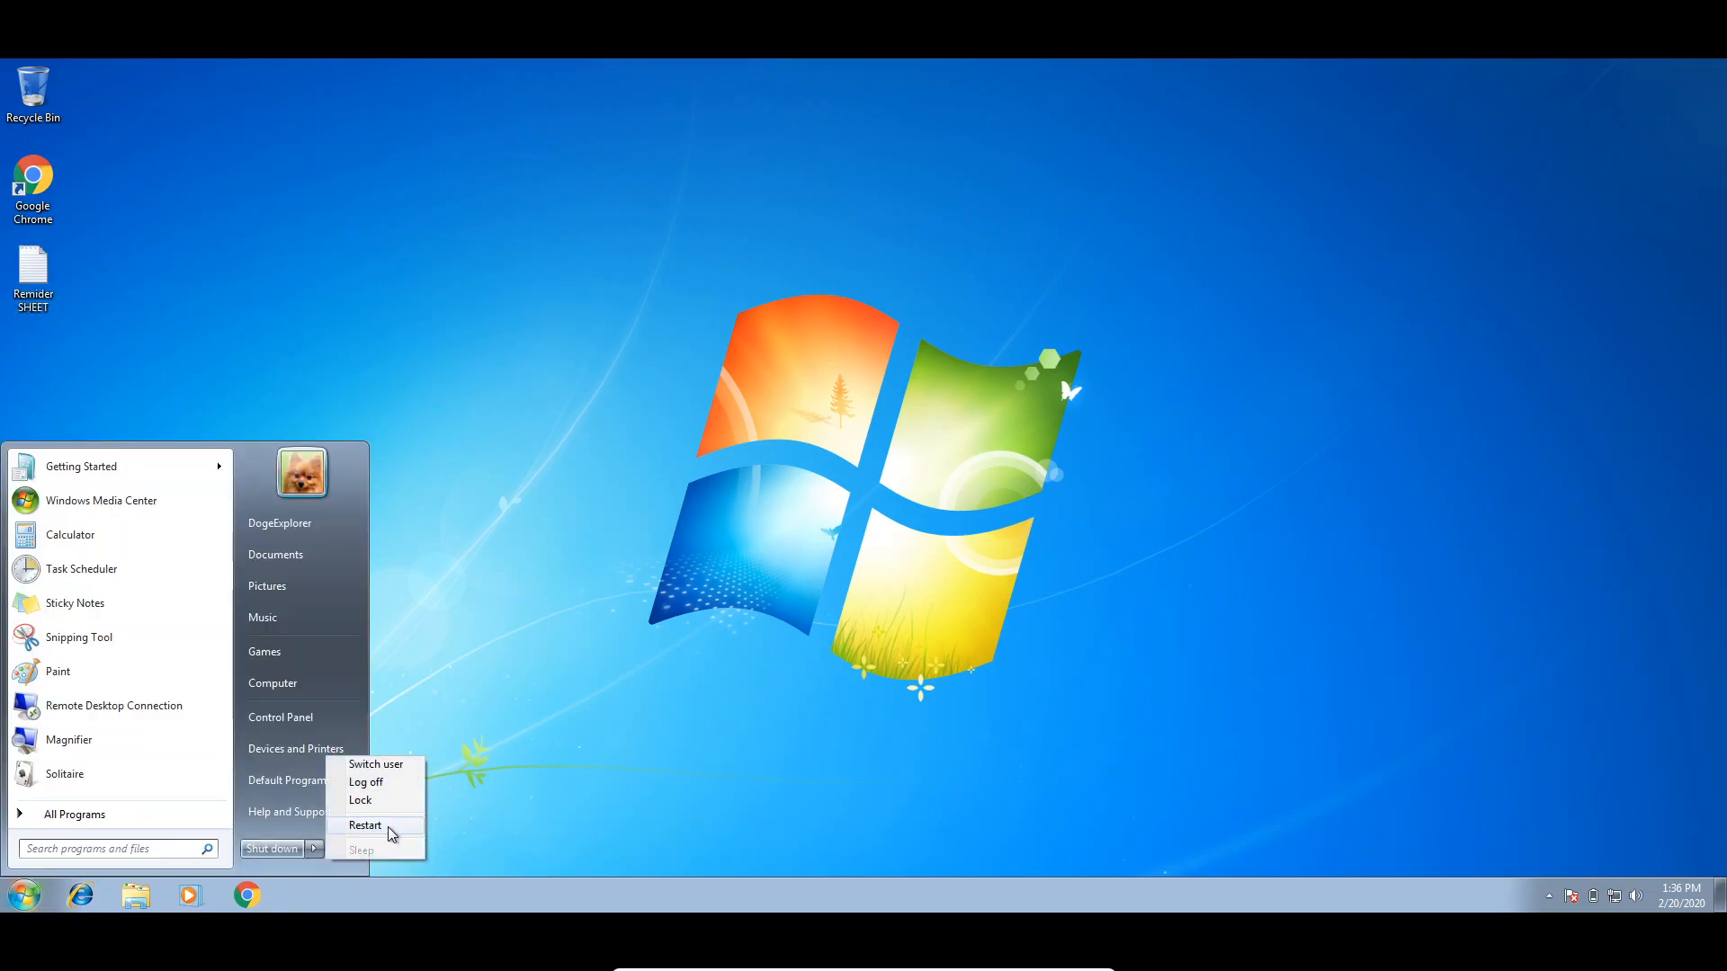
pyautogui.click(386, 828)
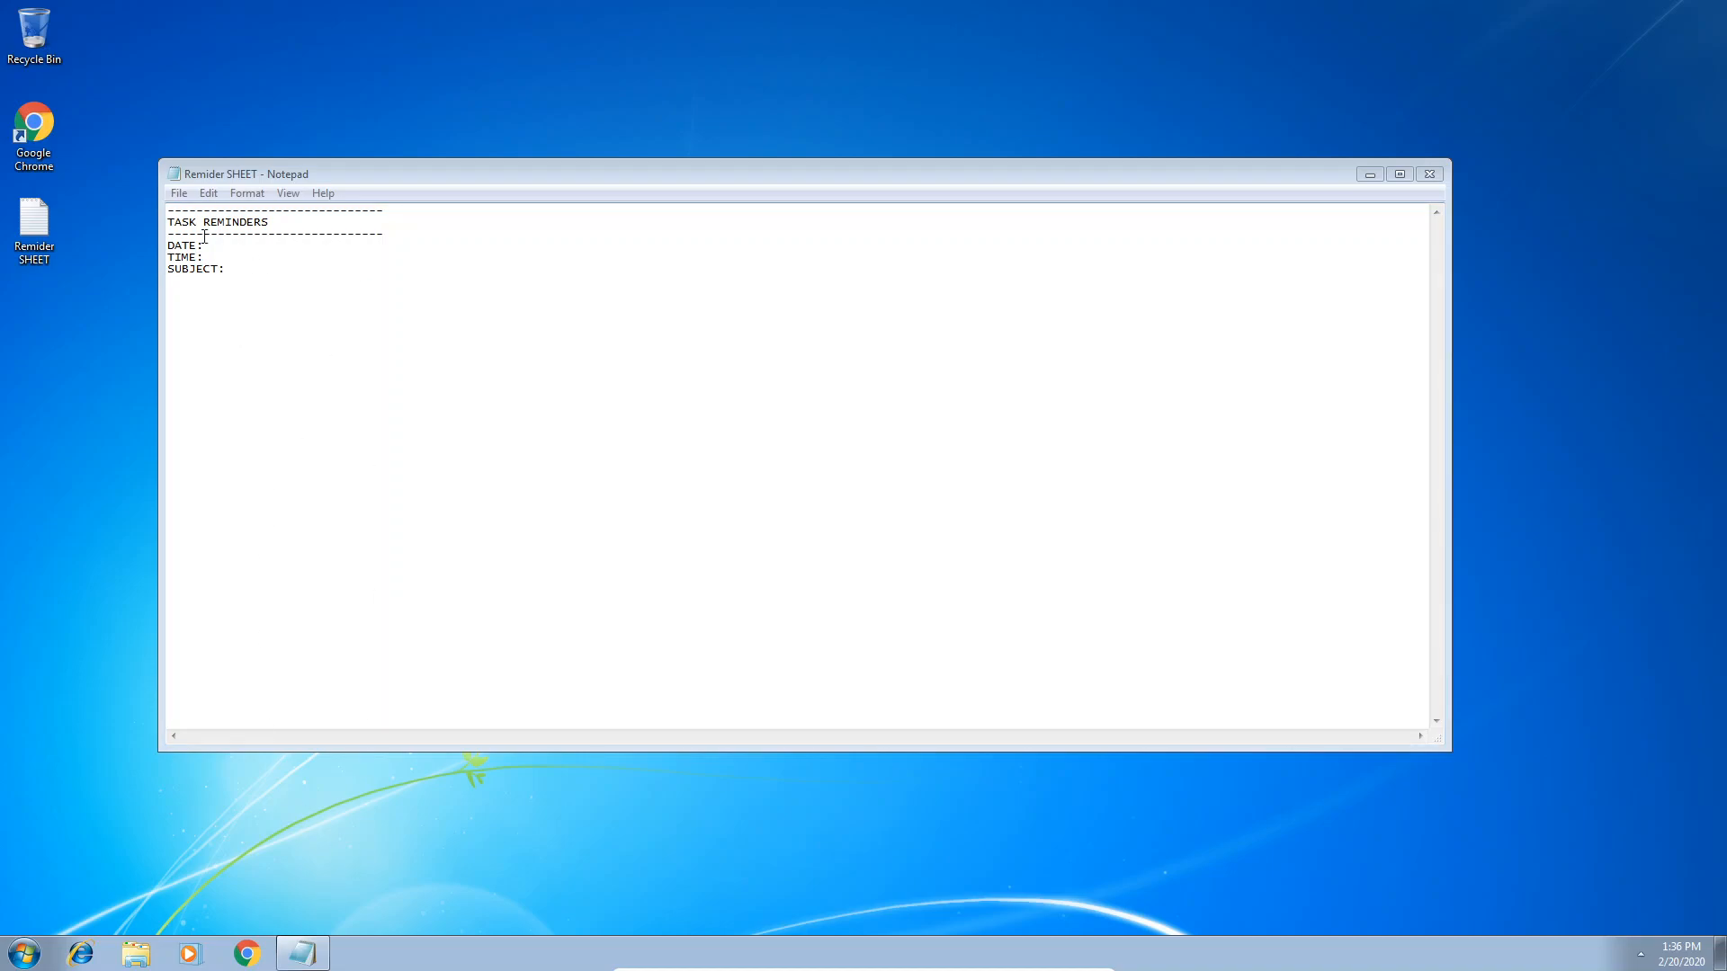
# View the Remider SHEET document in a maximized window, check that Google Chrome opens, and close both
pyautogui.moveTo(262, 174); pyautogui.dragTo(302, 200)
pyautogui.click(215, 202)
pyautogui.click(242, 197)
pyautogui.doubleClick(245, 196)
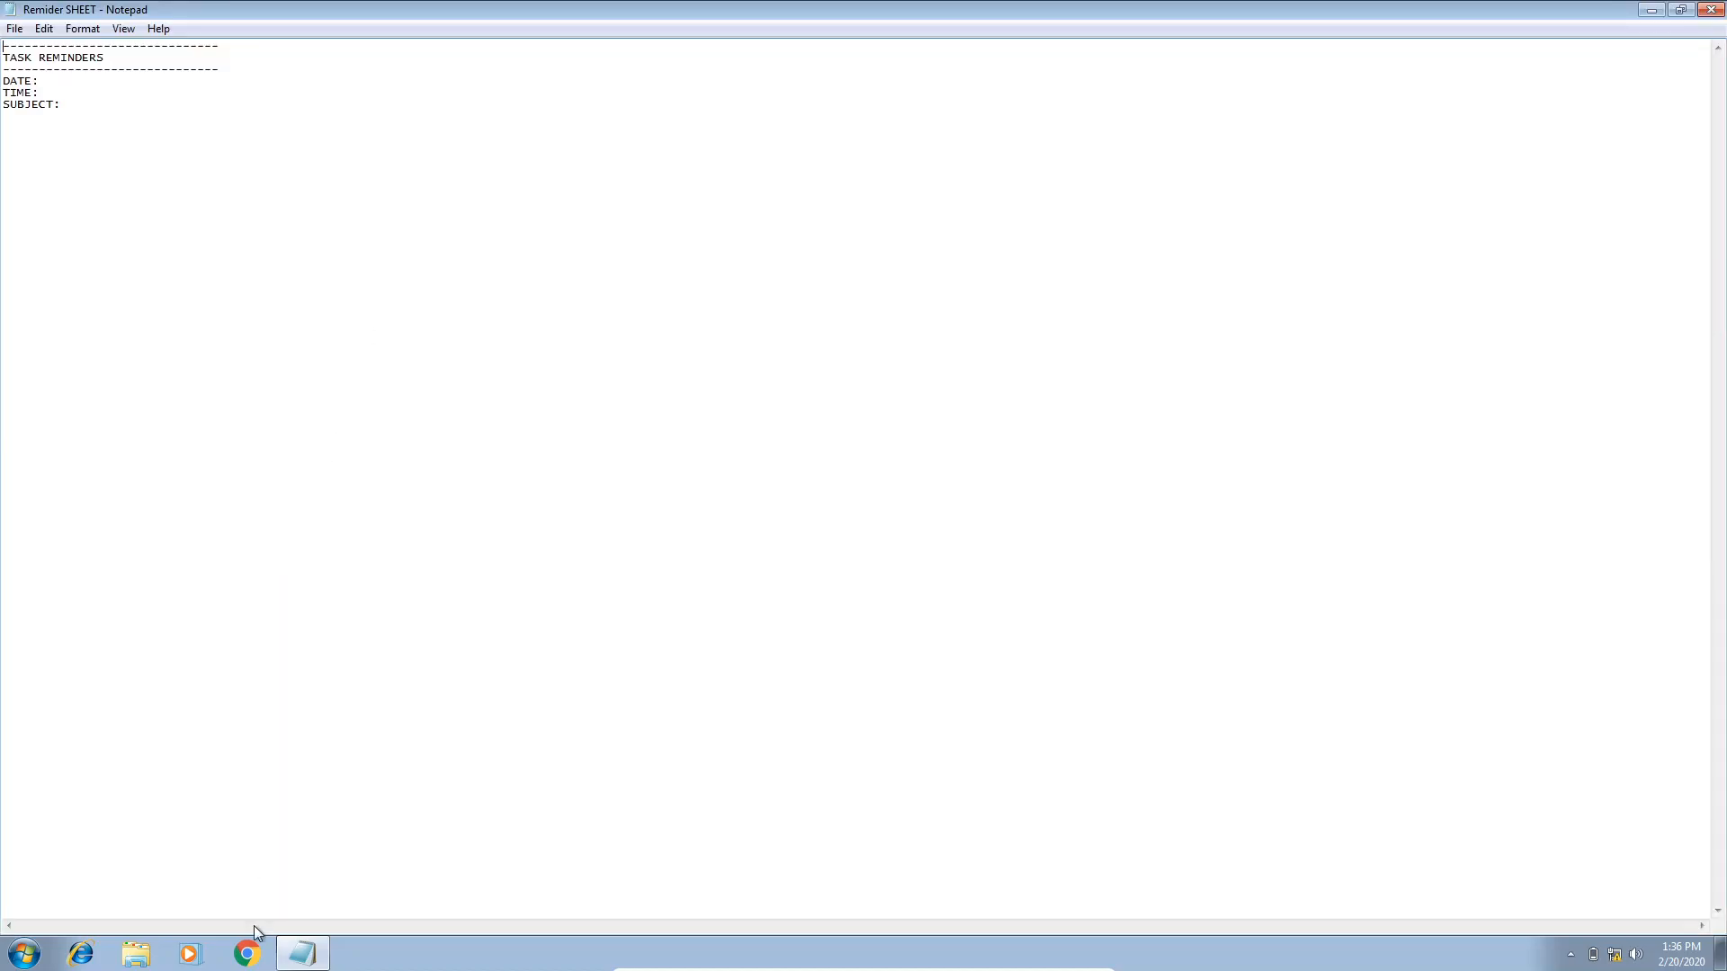
pyautogui.click(247, 955)
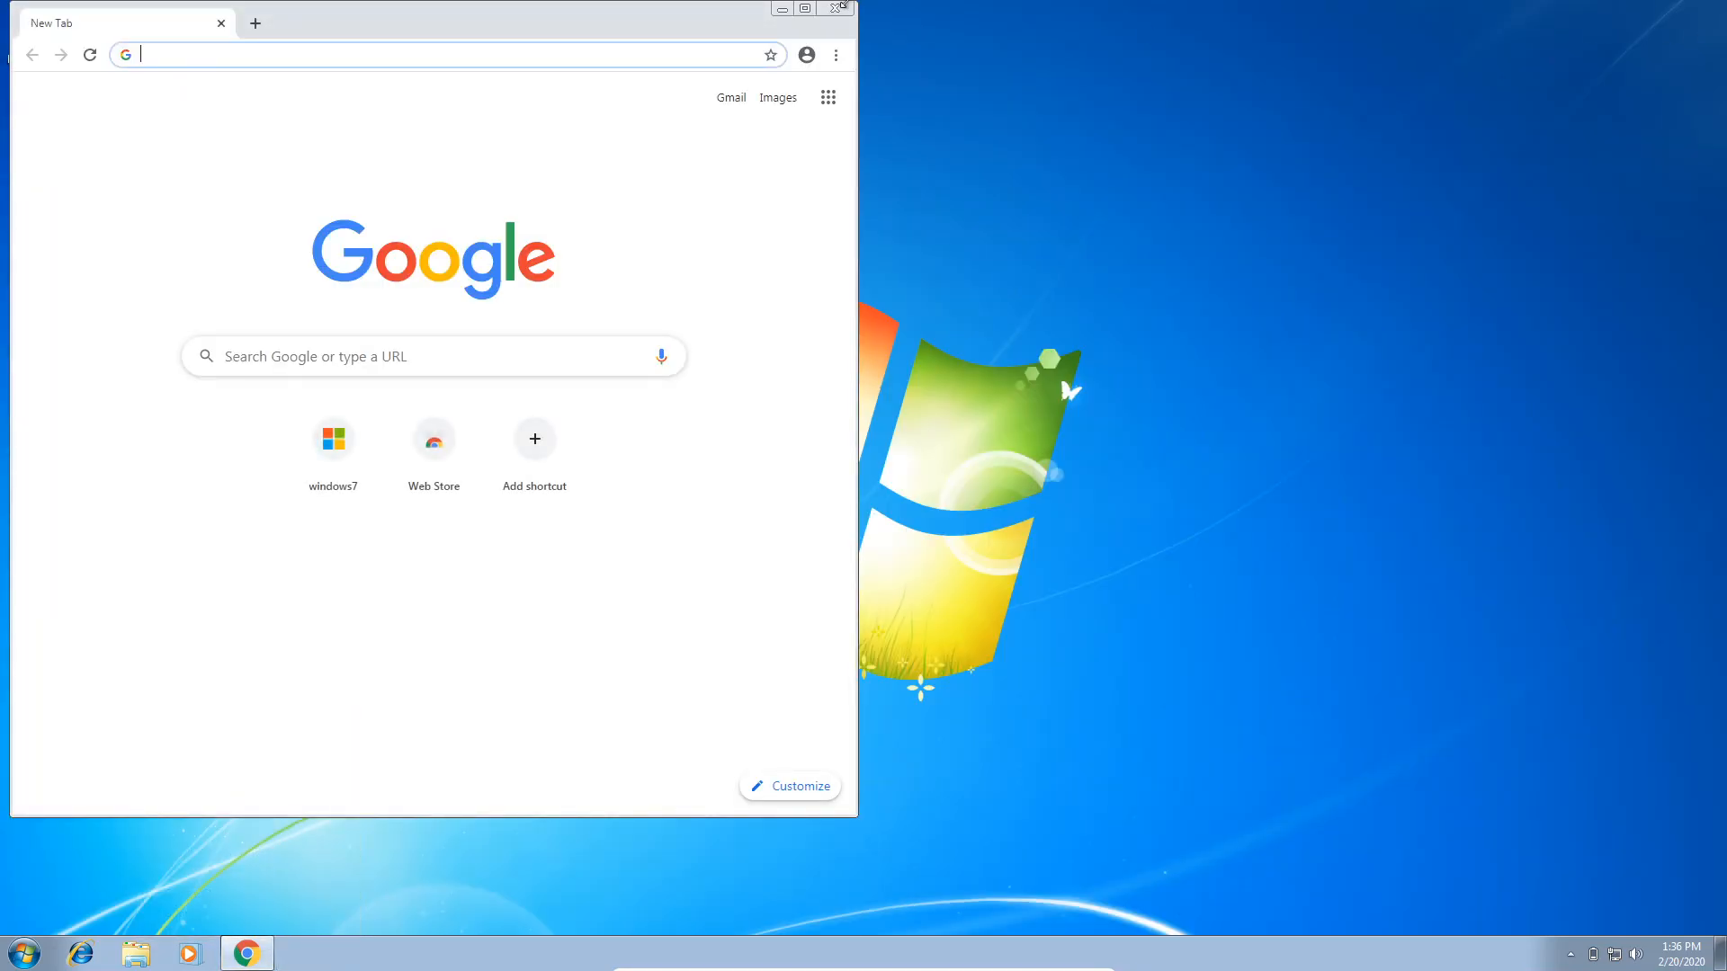
pyautogui.click(836, 9)
# Reopen Task Scheduler and show the tasks in the Auto-PC folder of the Task Scheduler Library
pyautogui.press('super')
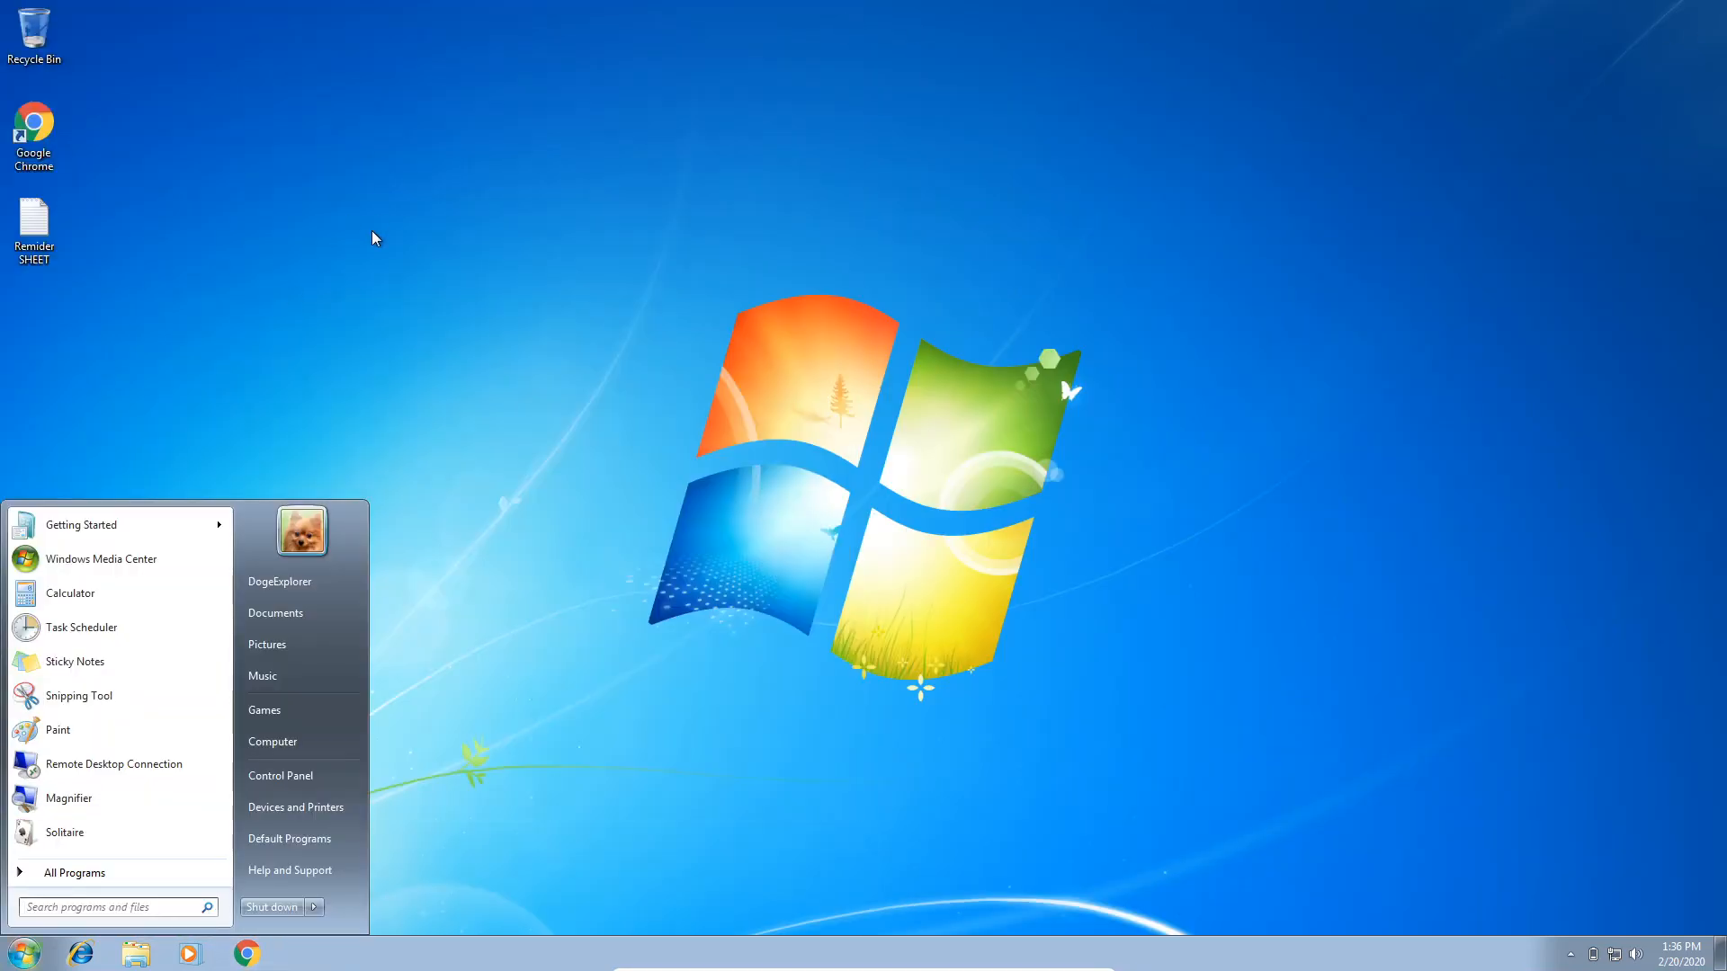
pyautogui.press('Down')
pyautogui.press('Down')
pyautogui.press('Down')
pyautogui.press('Down')
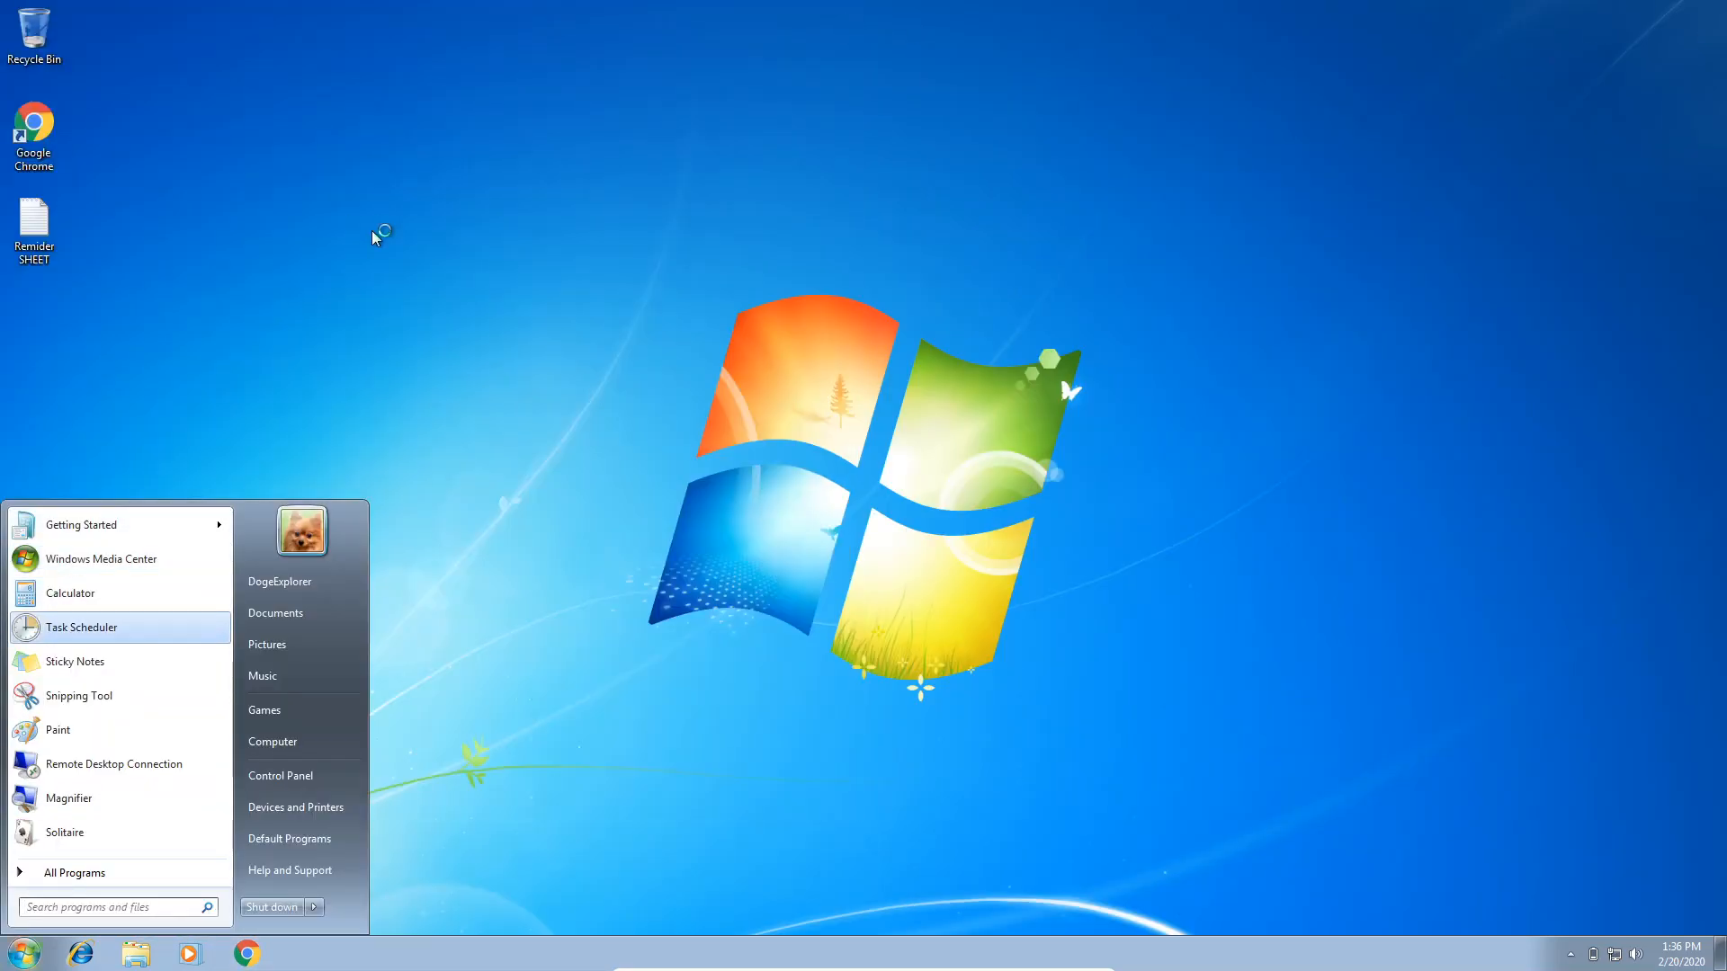
pyautogui.press('Return')
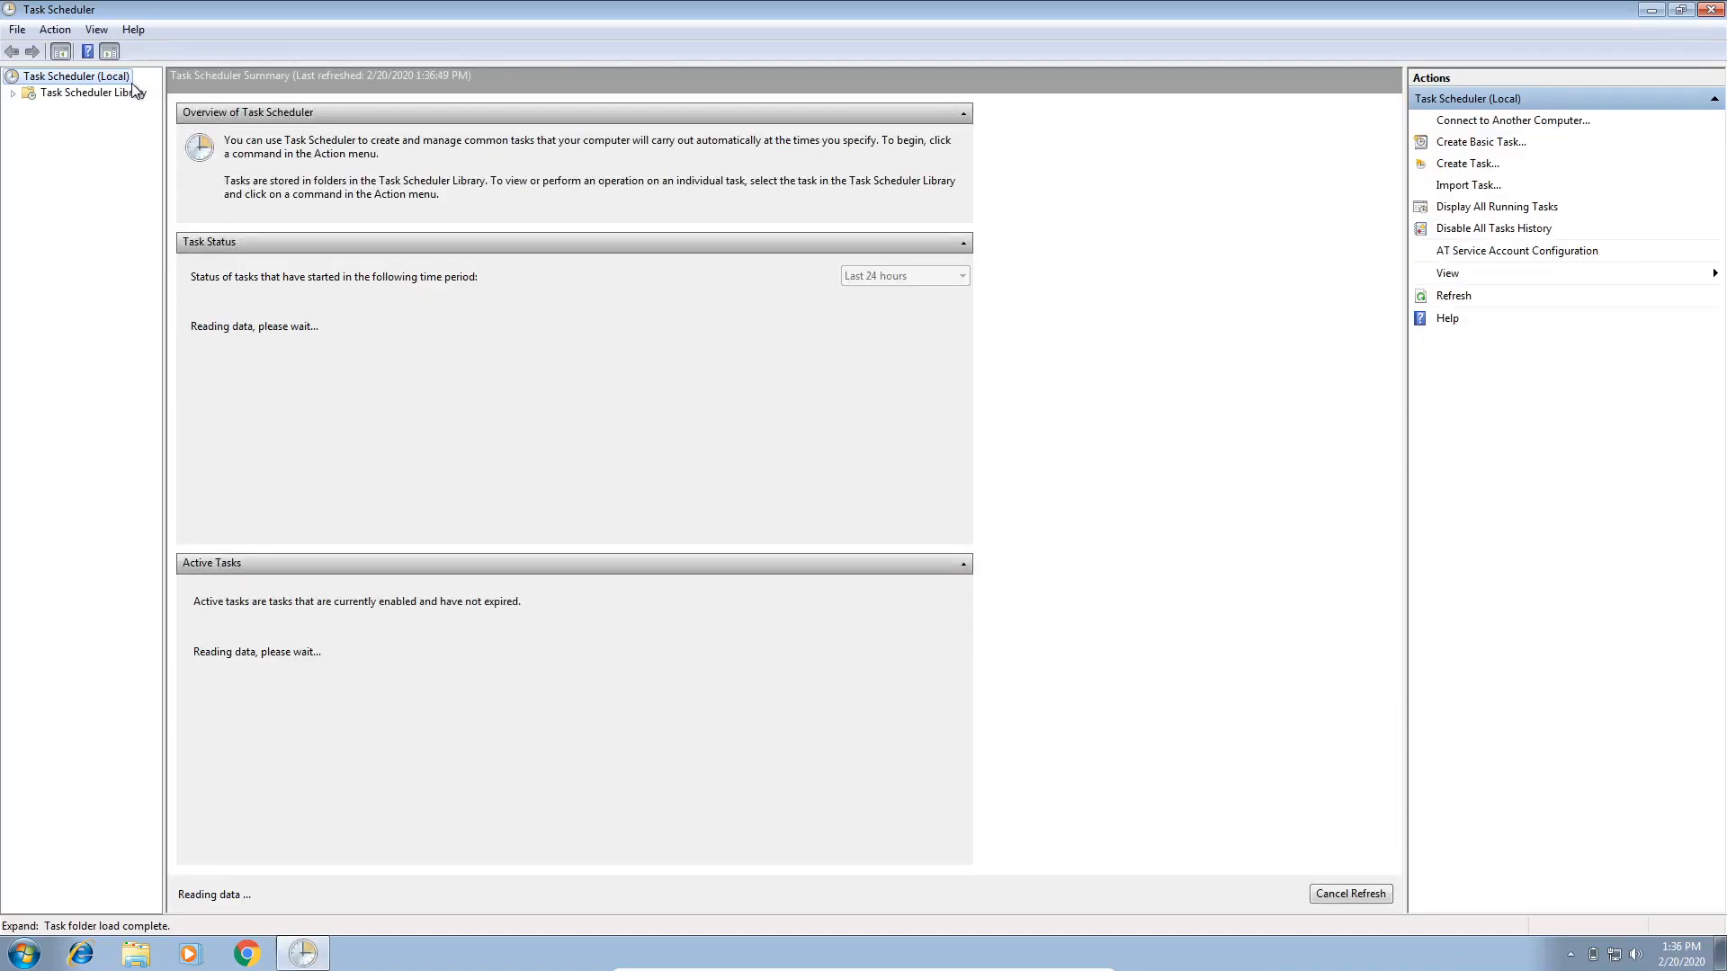
pyautogui.click(130, 94)
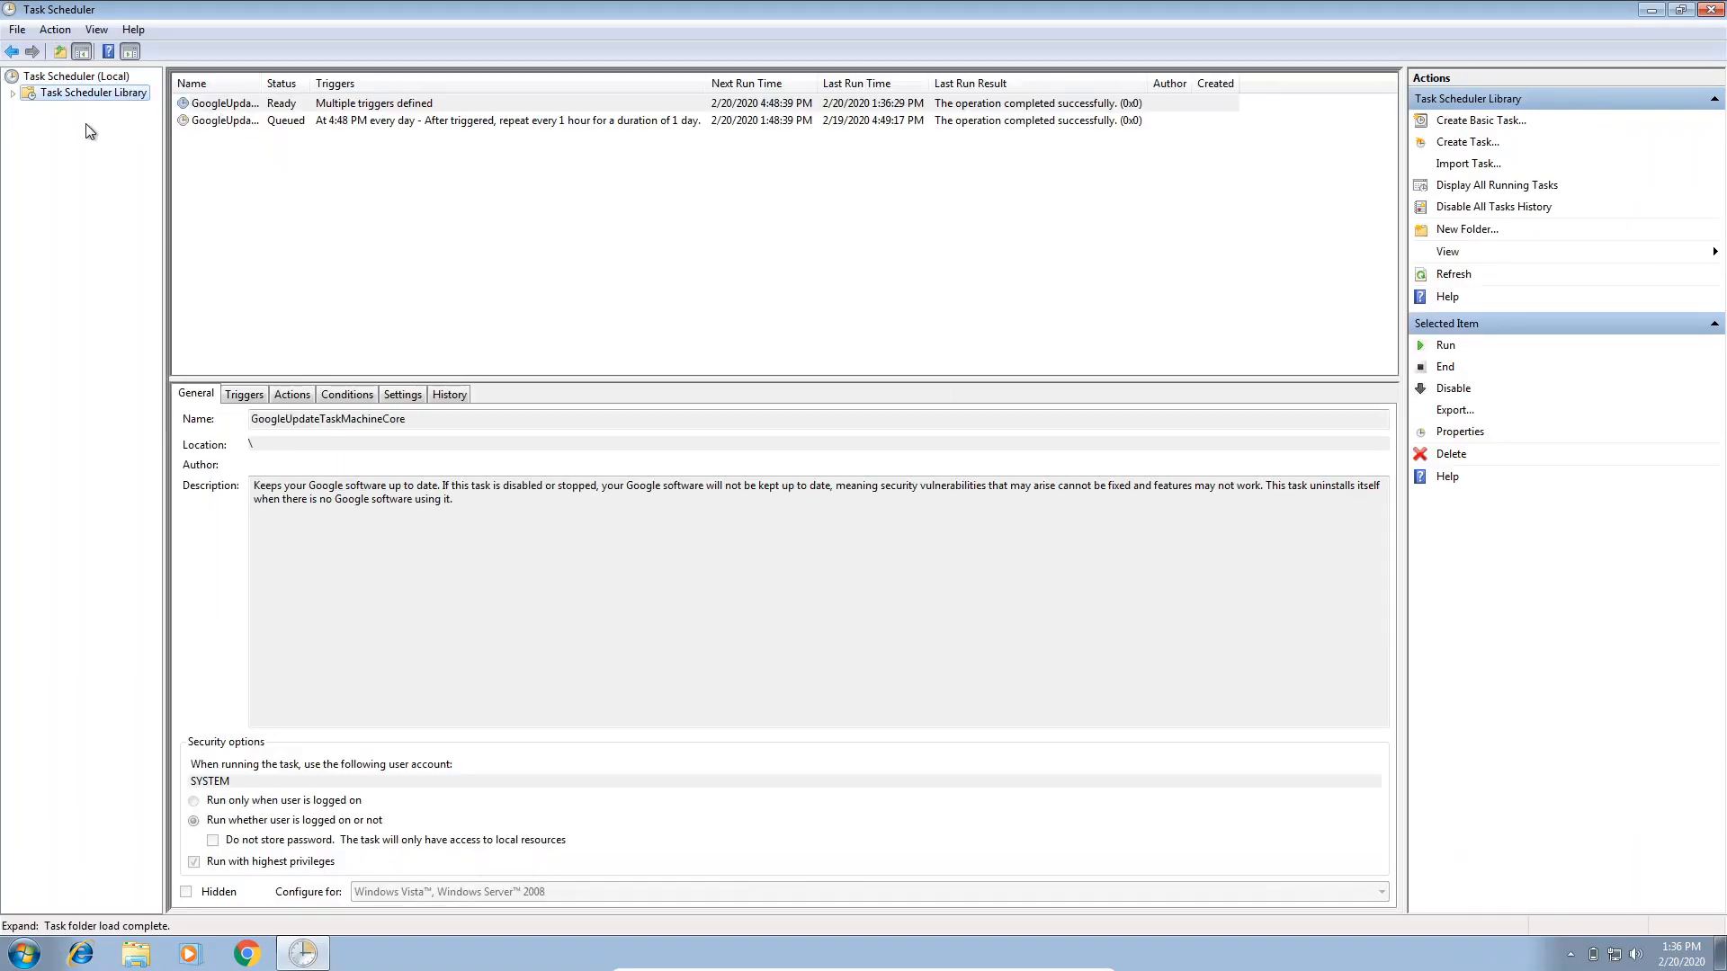
pyautogui.click(13, 93)
pyautogui.click(69, 142)
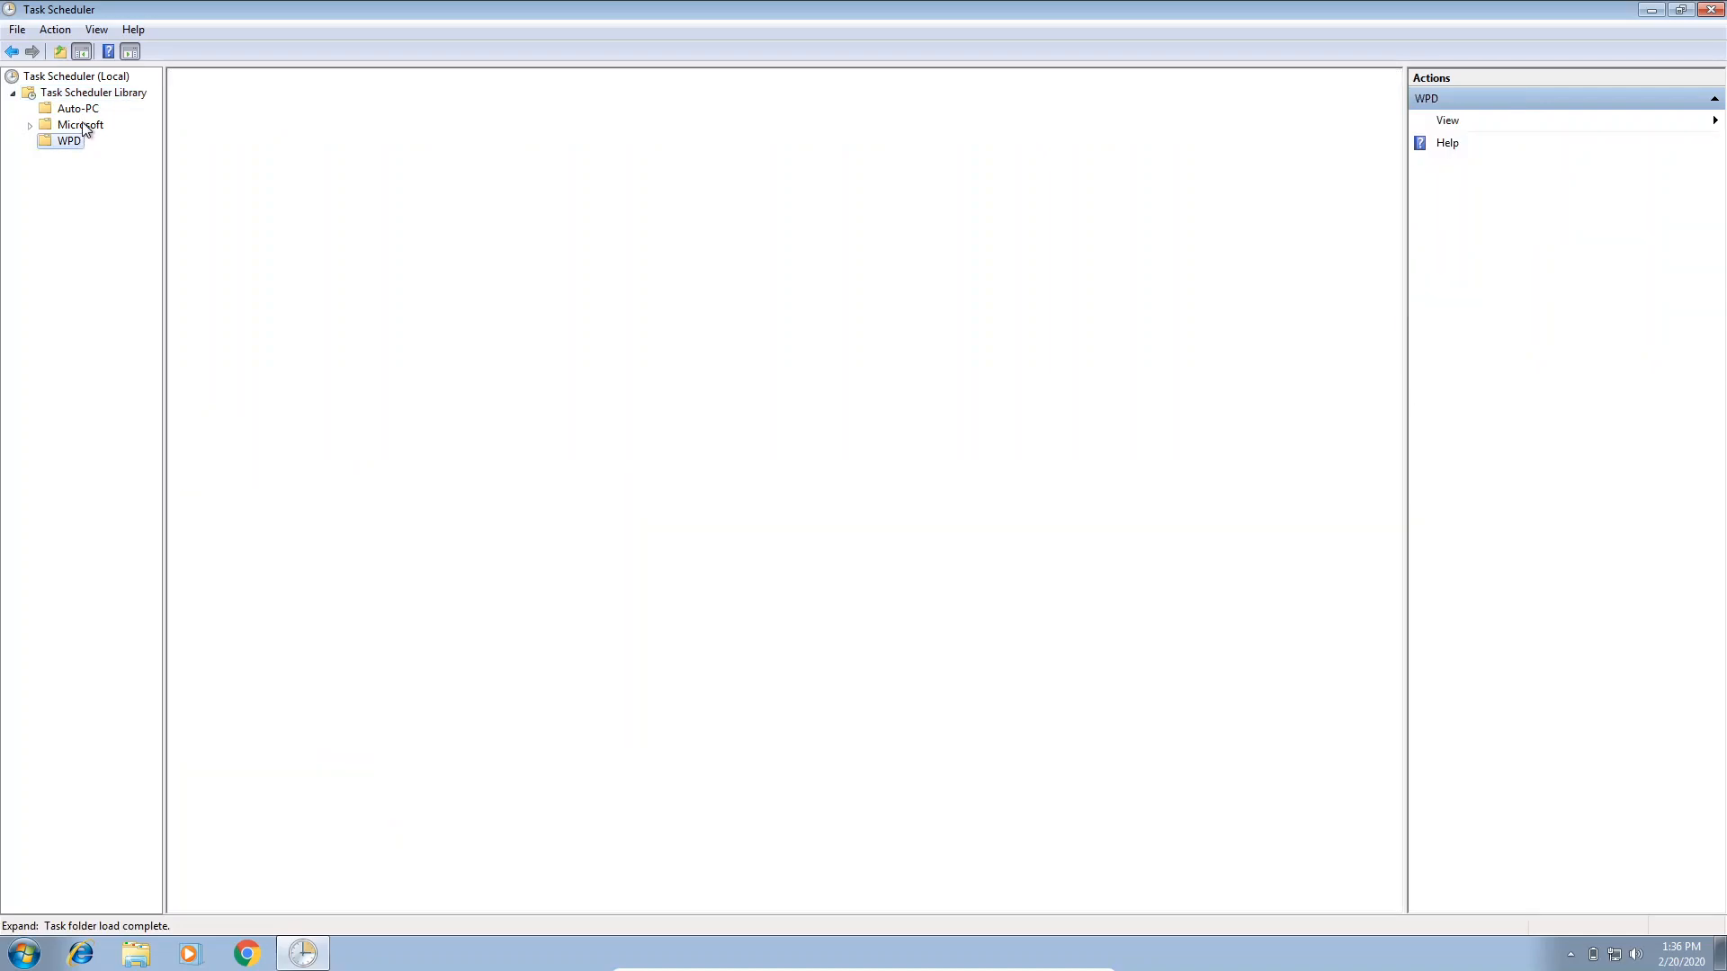
pyautogui.click(79, 108)
# Select the StartupChrome task and widen the Name and Status columns to read the list of Auto-PC tasks
pyautogui.click(292, 120)
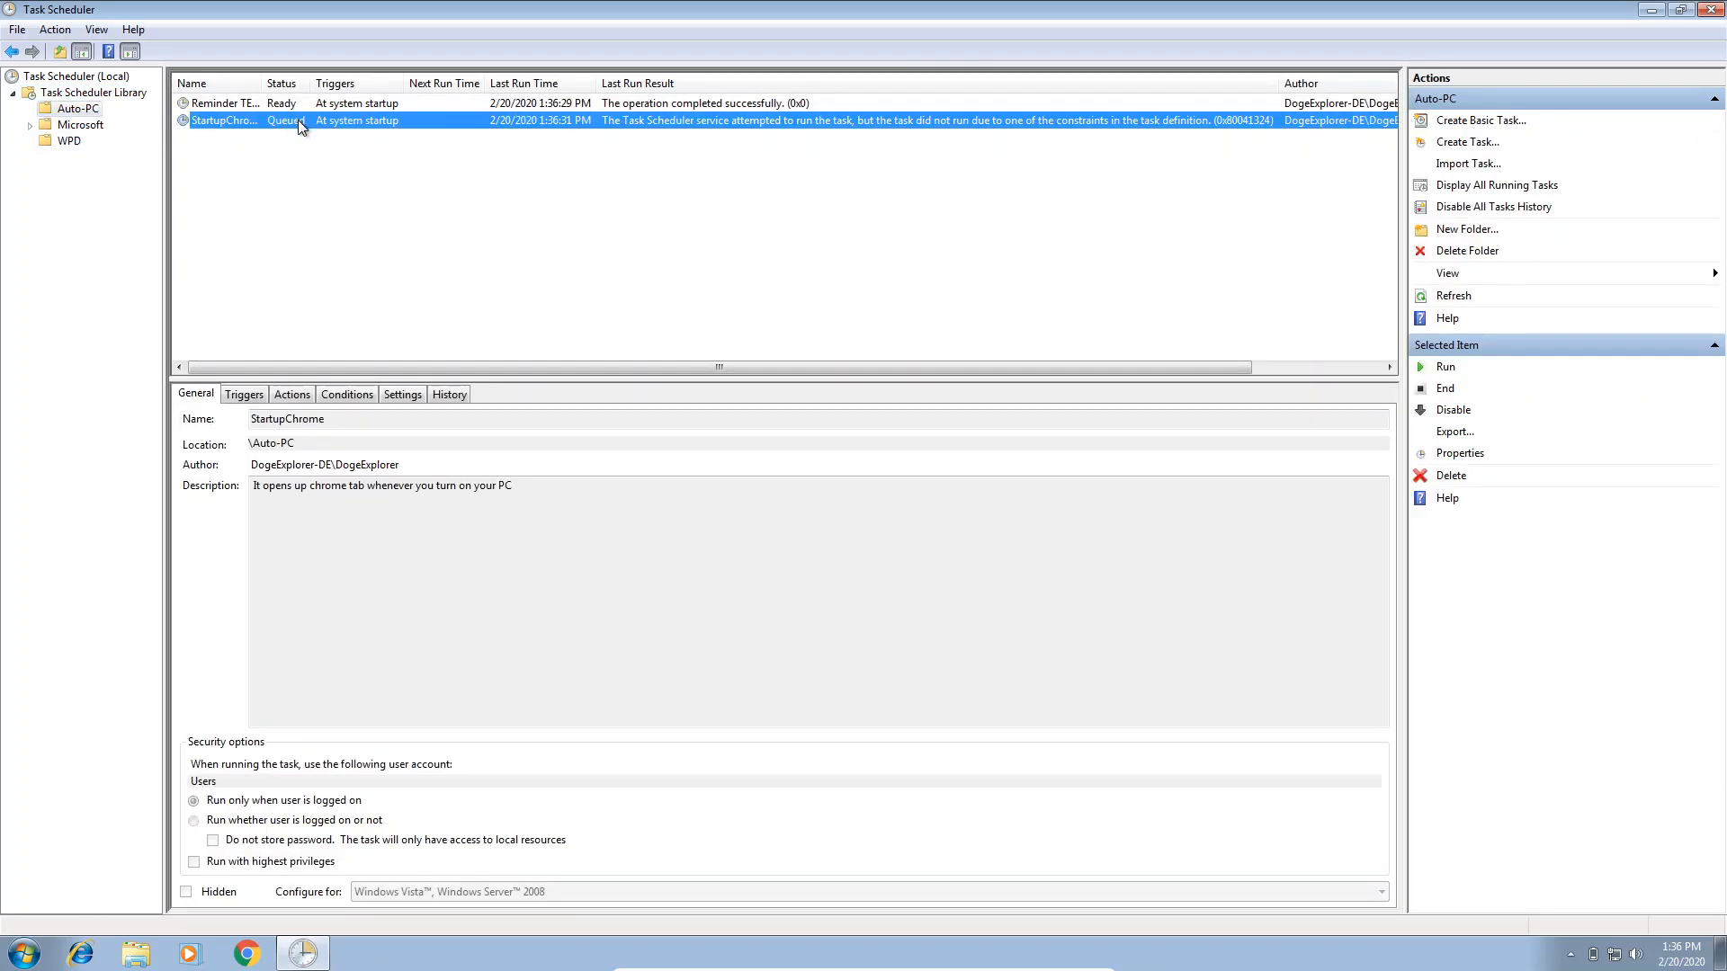
pyautogui.moveTo(311, 74); pyautogui.dragTo(321, 79)
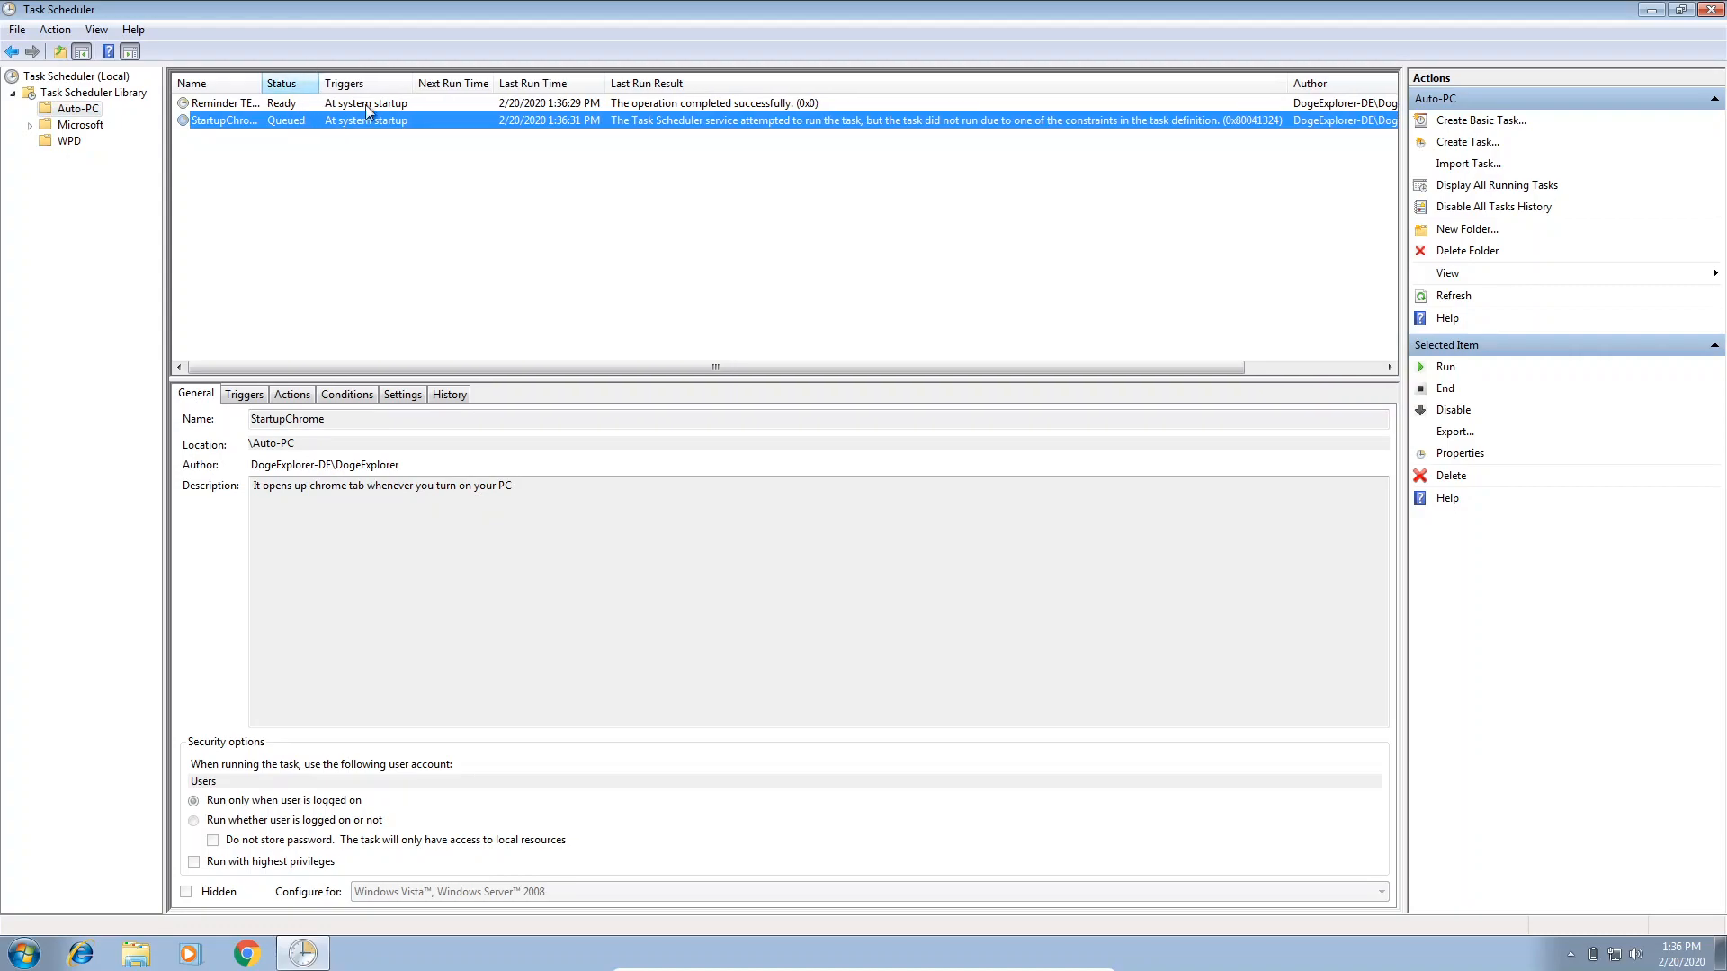
pyautogui.moveTo(766, 374); pyautogui.dragTo(462, 30)
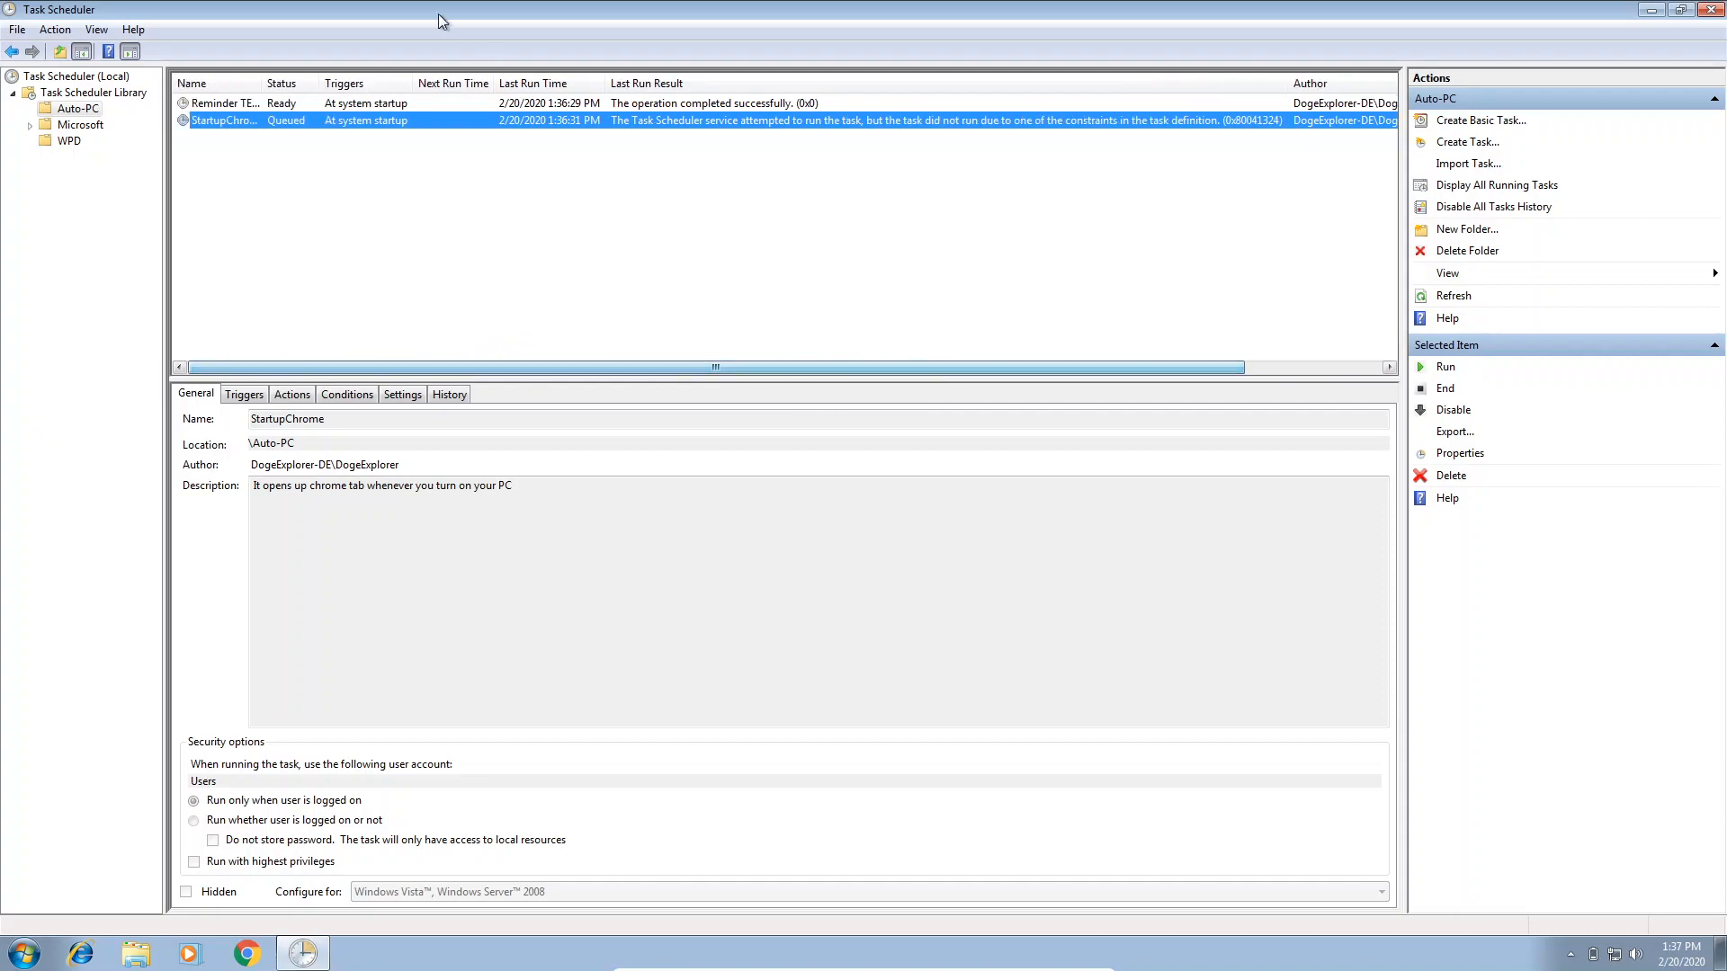
pyautogui.moveTo(423, 91); pyautogui.dragTo(379, 91)
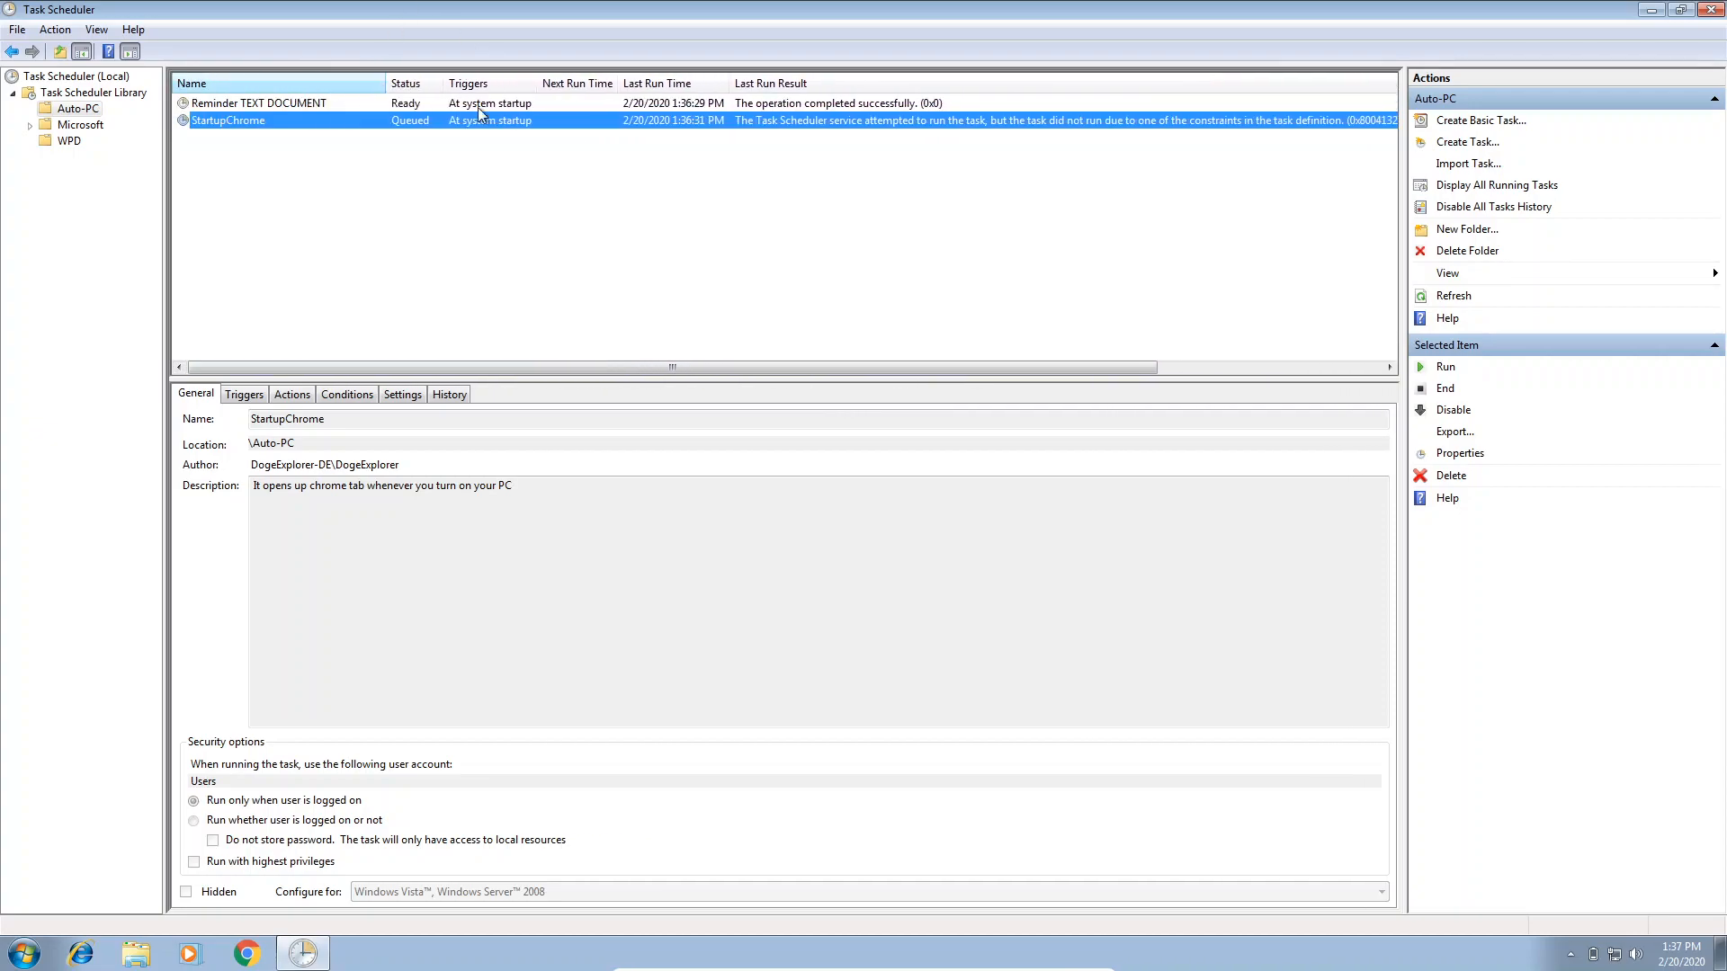
# Open the StartupChrome task's properties and examine its history events sorted by task category
pyautogui.rightClick(782, 123)
pyautogui.click(860, 215)
pyautogui.click(474, 225)
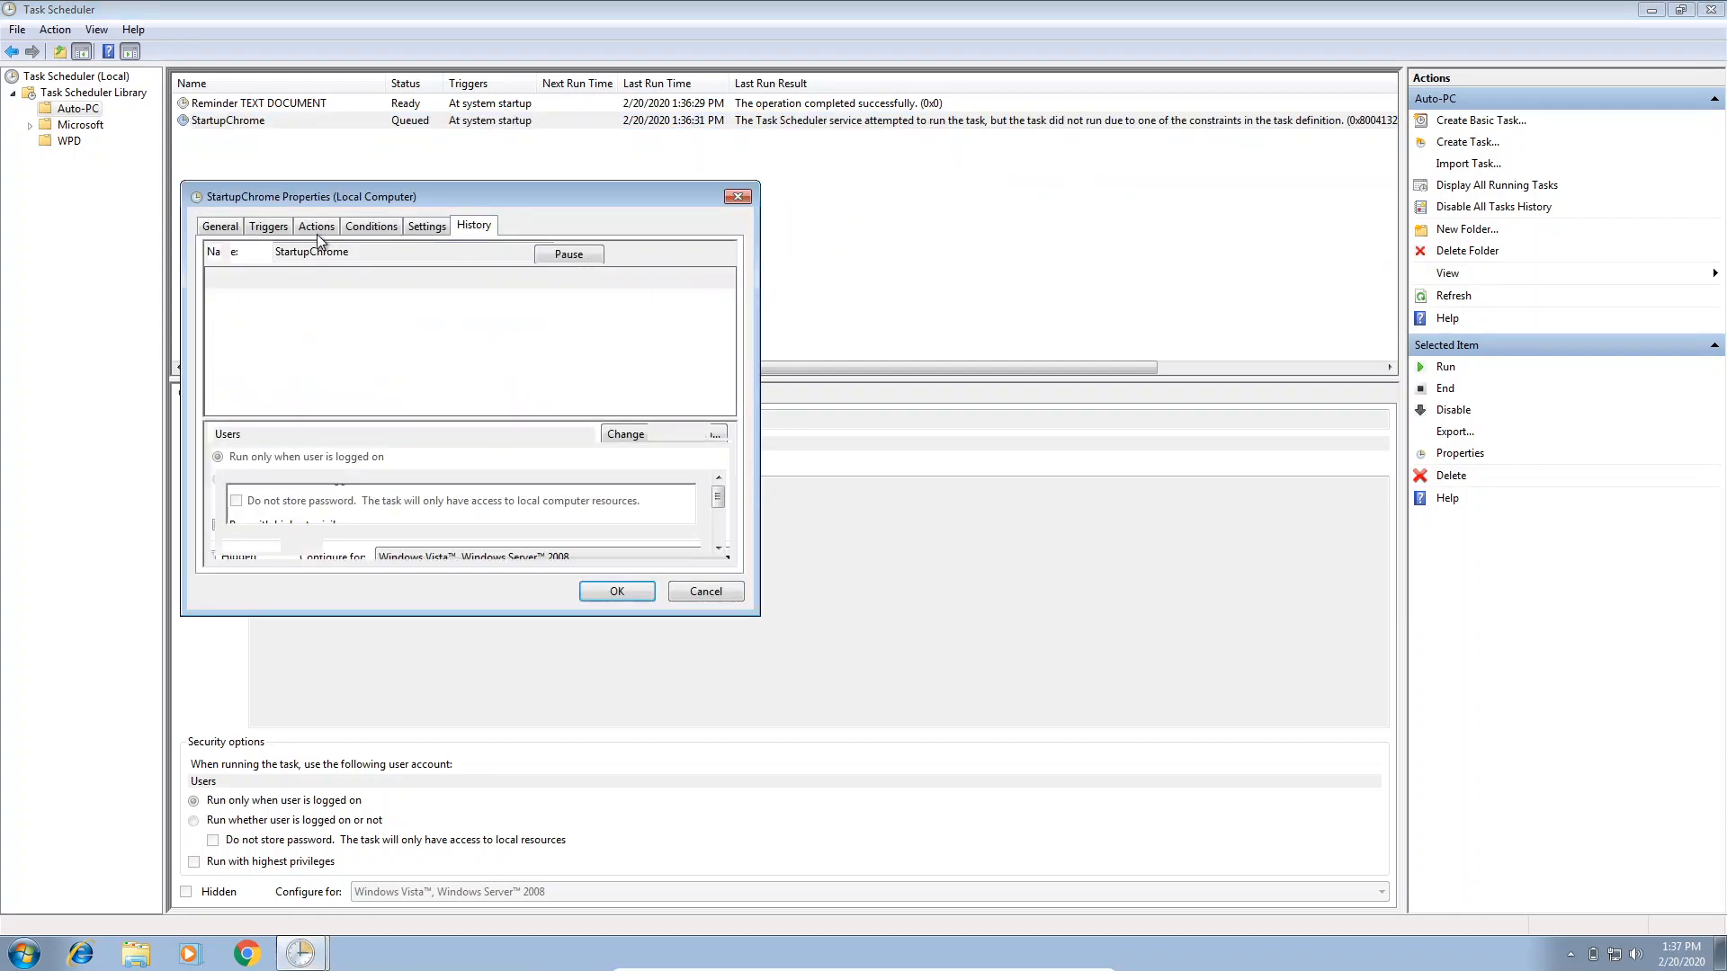
pyautogui.click(387, 277)
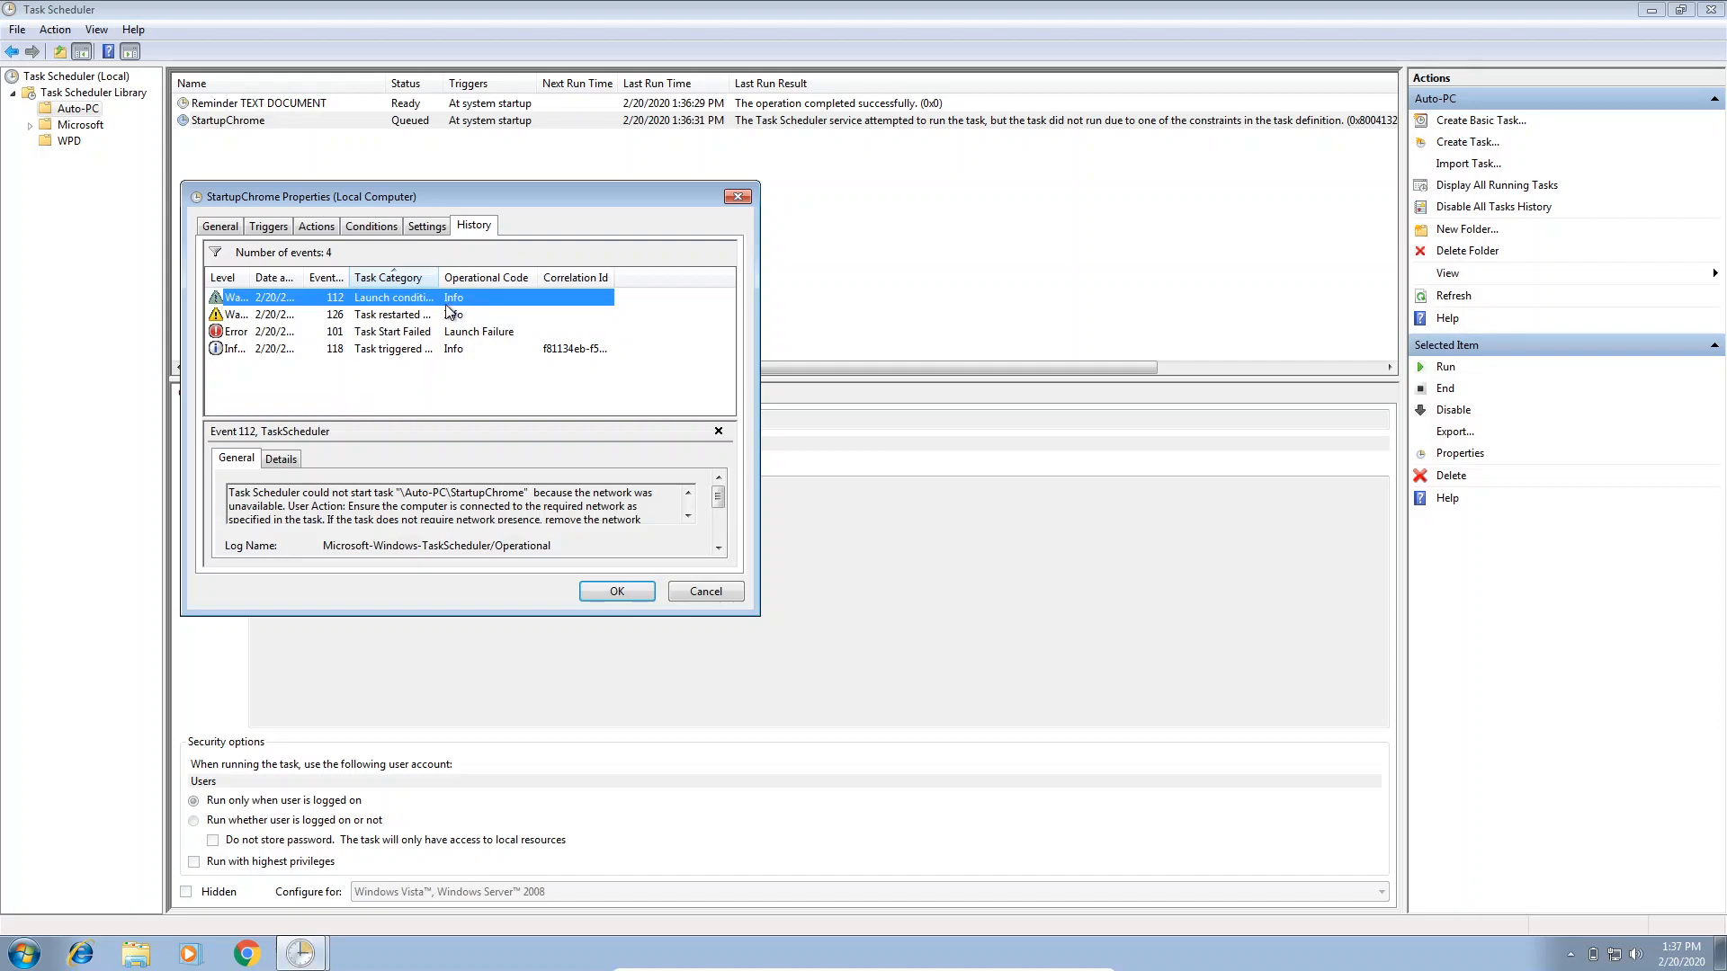
# Read the remaining StartupChrome history events, including the Launch Failure and task-triggered entries, and close the task's properties without saving
pyautogui.click(447, 314)
pyautogui.click(440, 331)
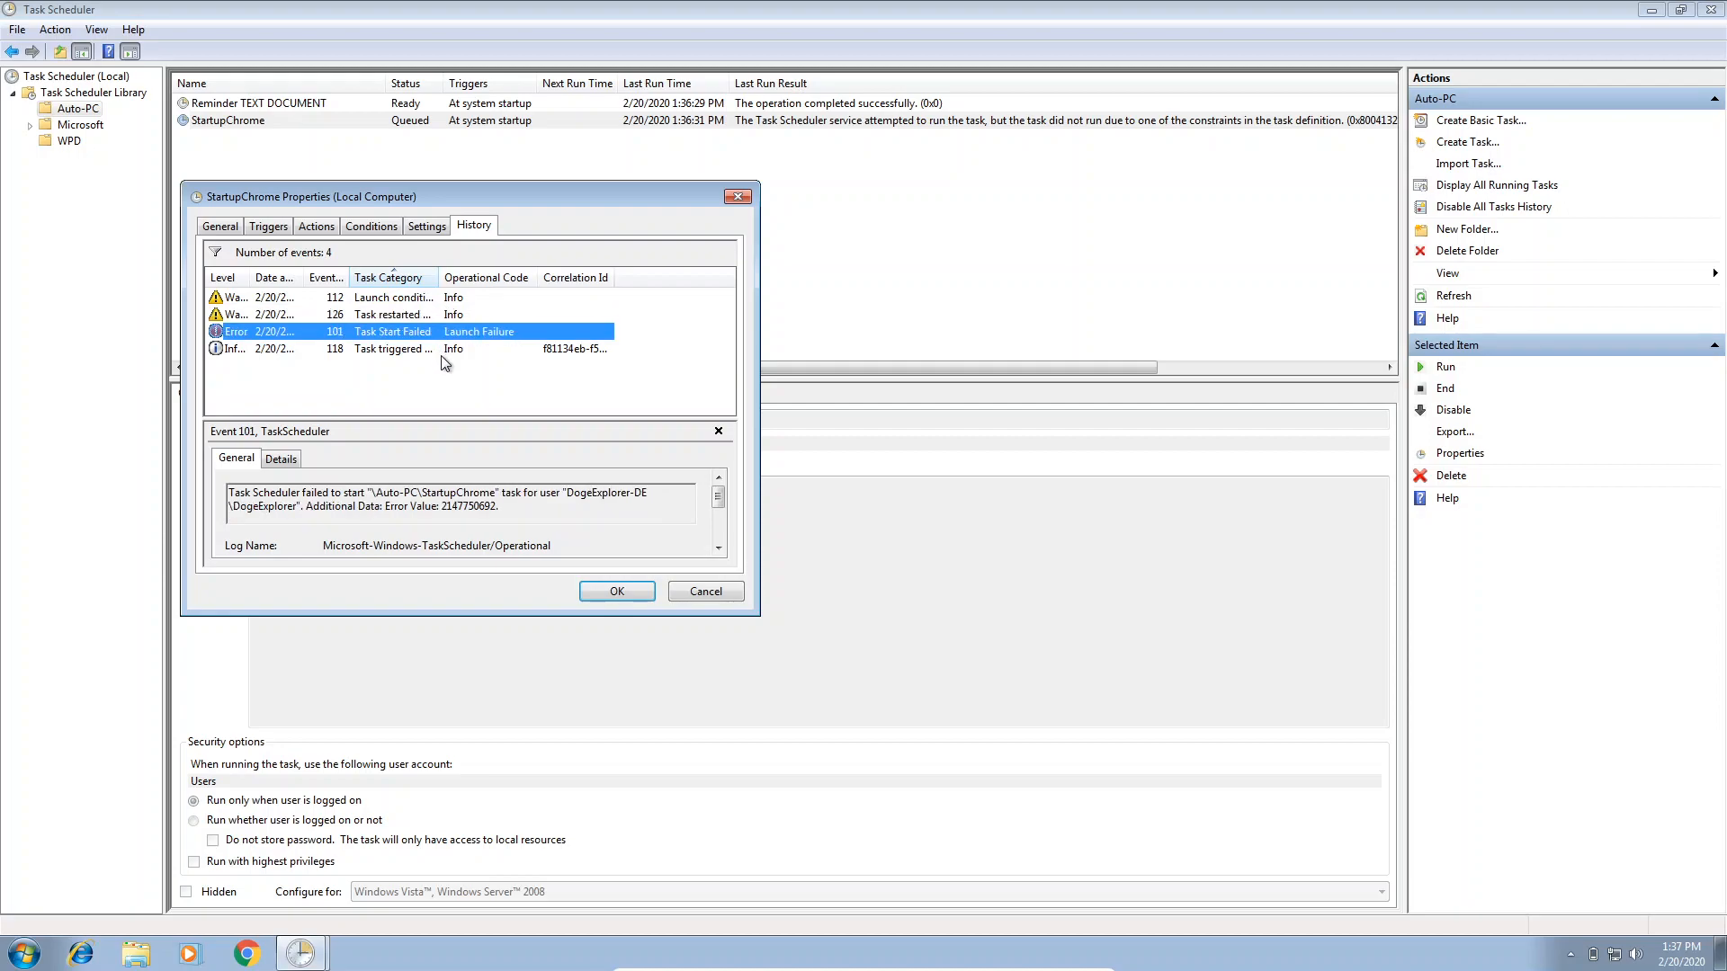
pyautogui.click(452, 349)
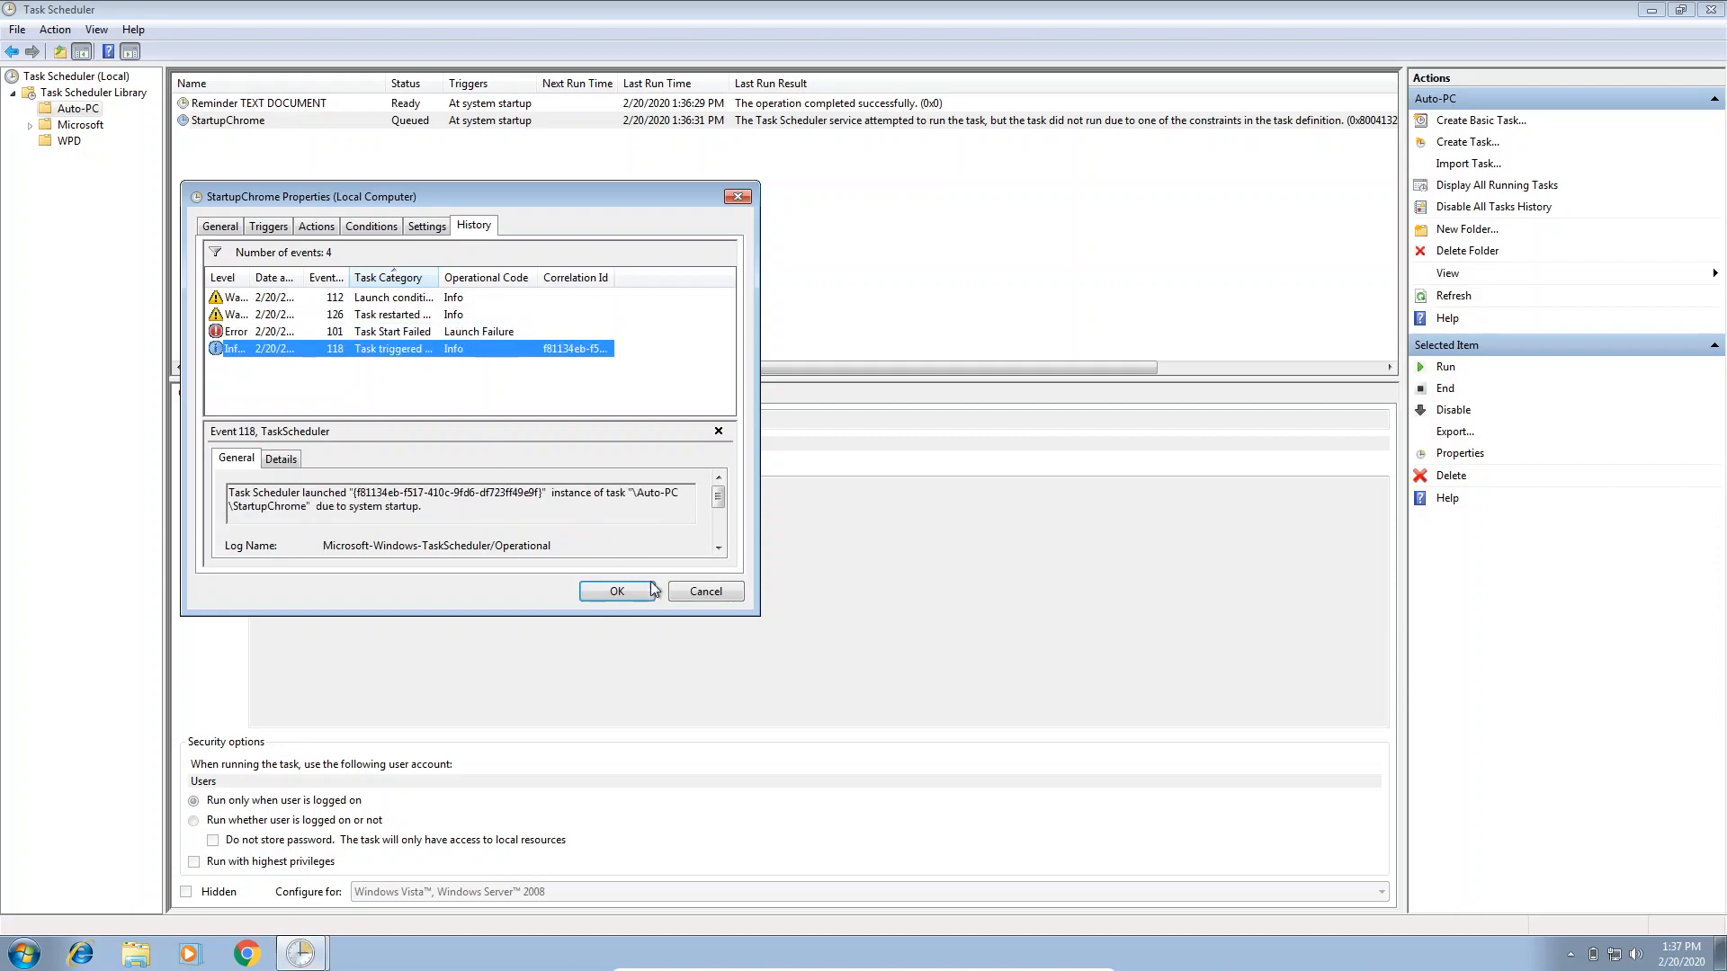
pyautogui.click(699, 595)
# Restart the computer to test the startup tasks and close the Remider SHEET document in Notepad
pyautogui.click(25, 954)
pyautogui.click(314, 906)
pyautogui.click(376, 877)
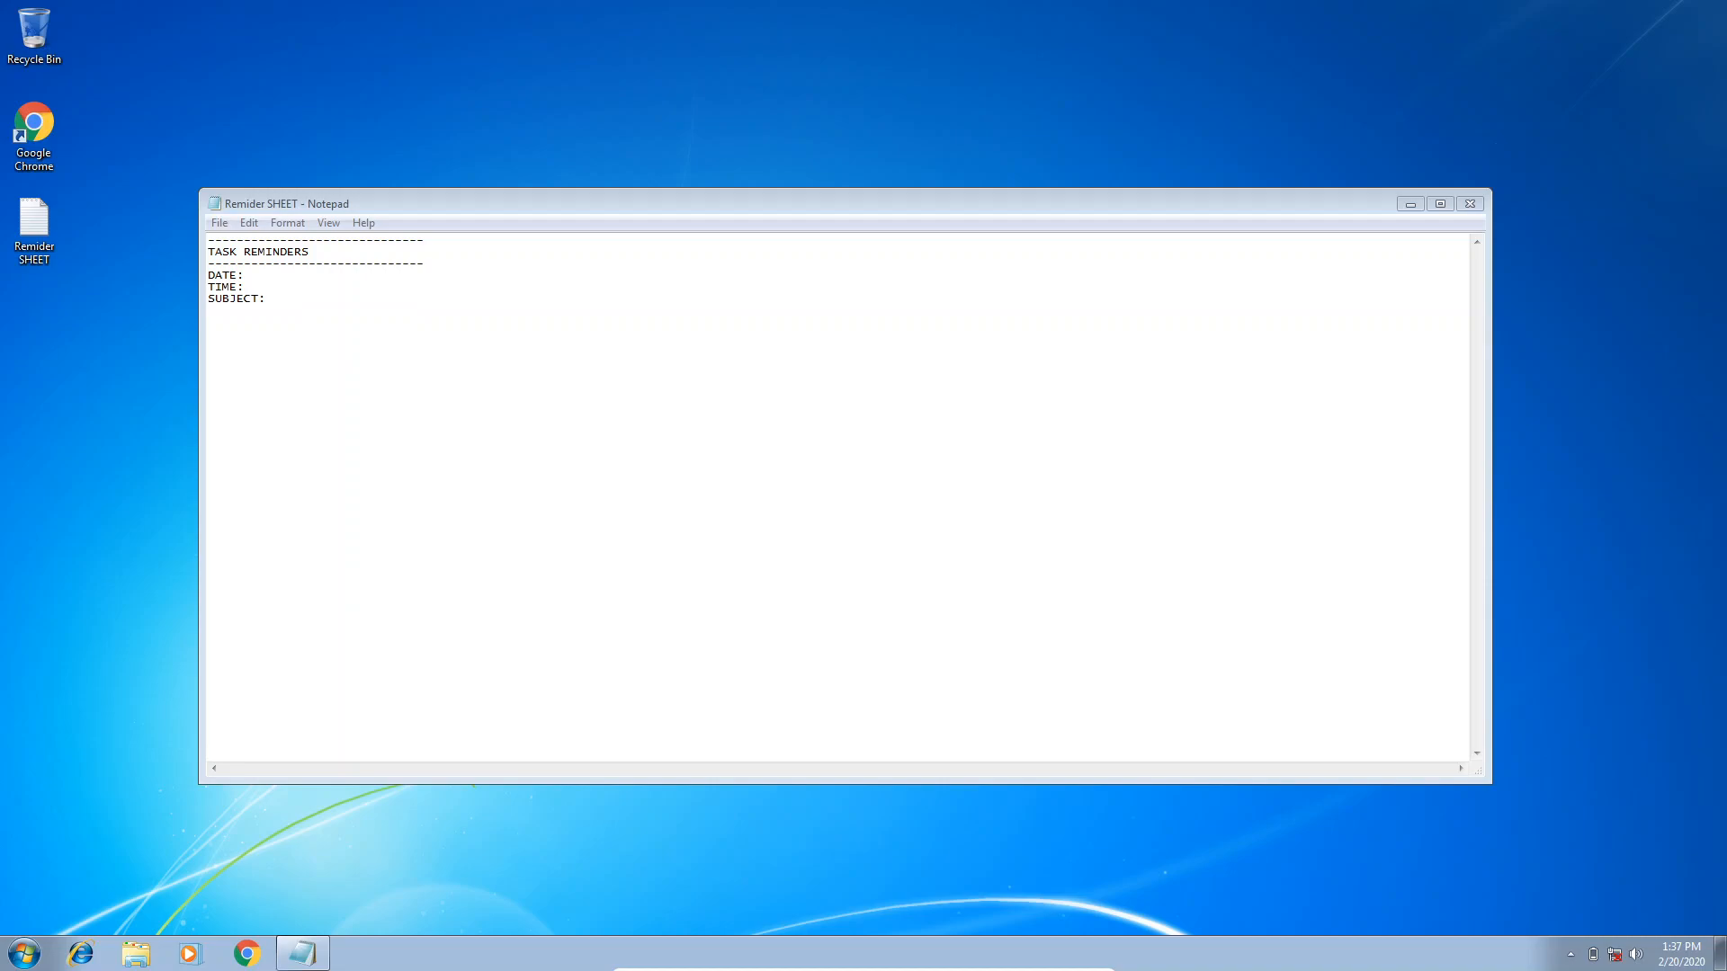
pyautogui.click(1470, 204)
pyautogui.click(1355, 395)
pyautogui.click(33, 229)
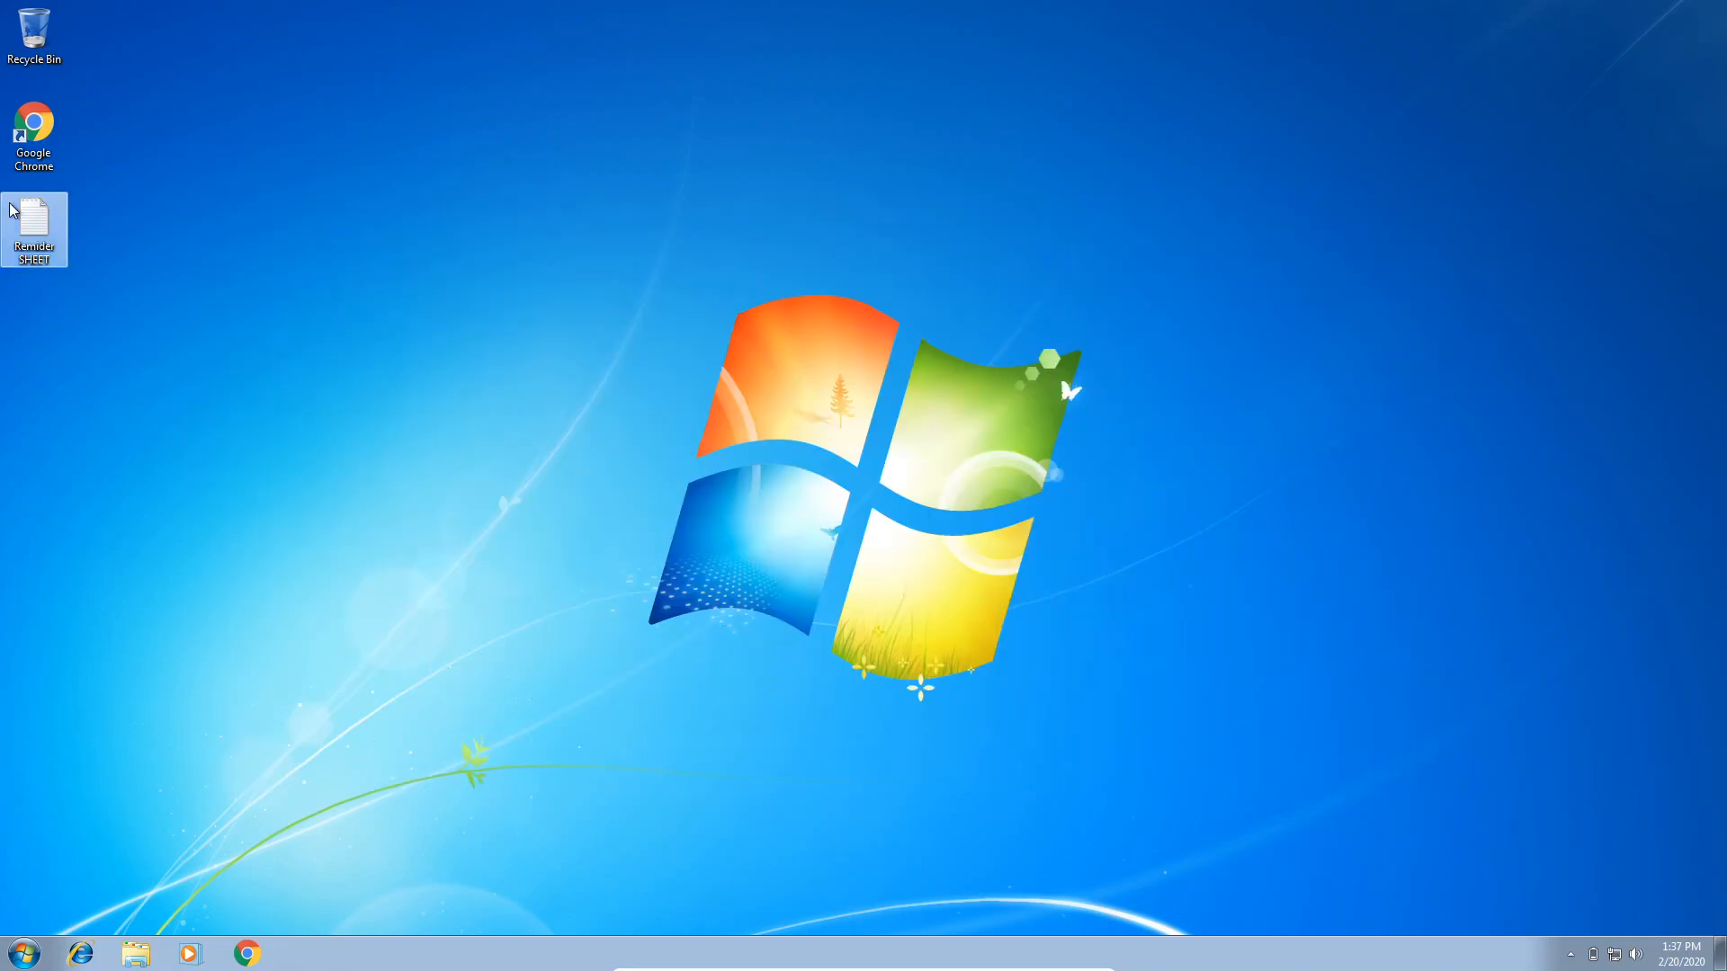
pyautogui.click(369, 205)
pyautogui.moveTo(174, 3); pyautogui.dragTo(1108, 501)
pyautogui.moveTo(1725, 1); pyautogui.dragTo(754, 841)
# Shut down the computer
pyautogui.click(24, 955)
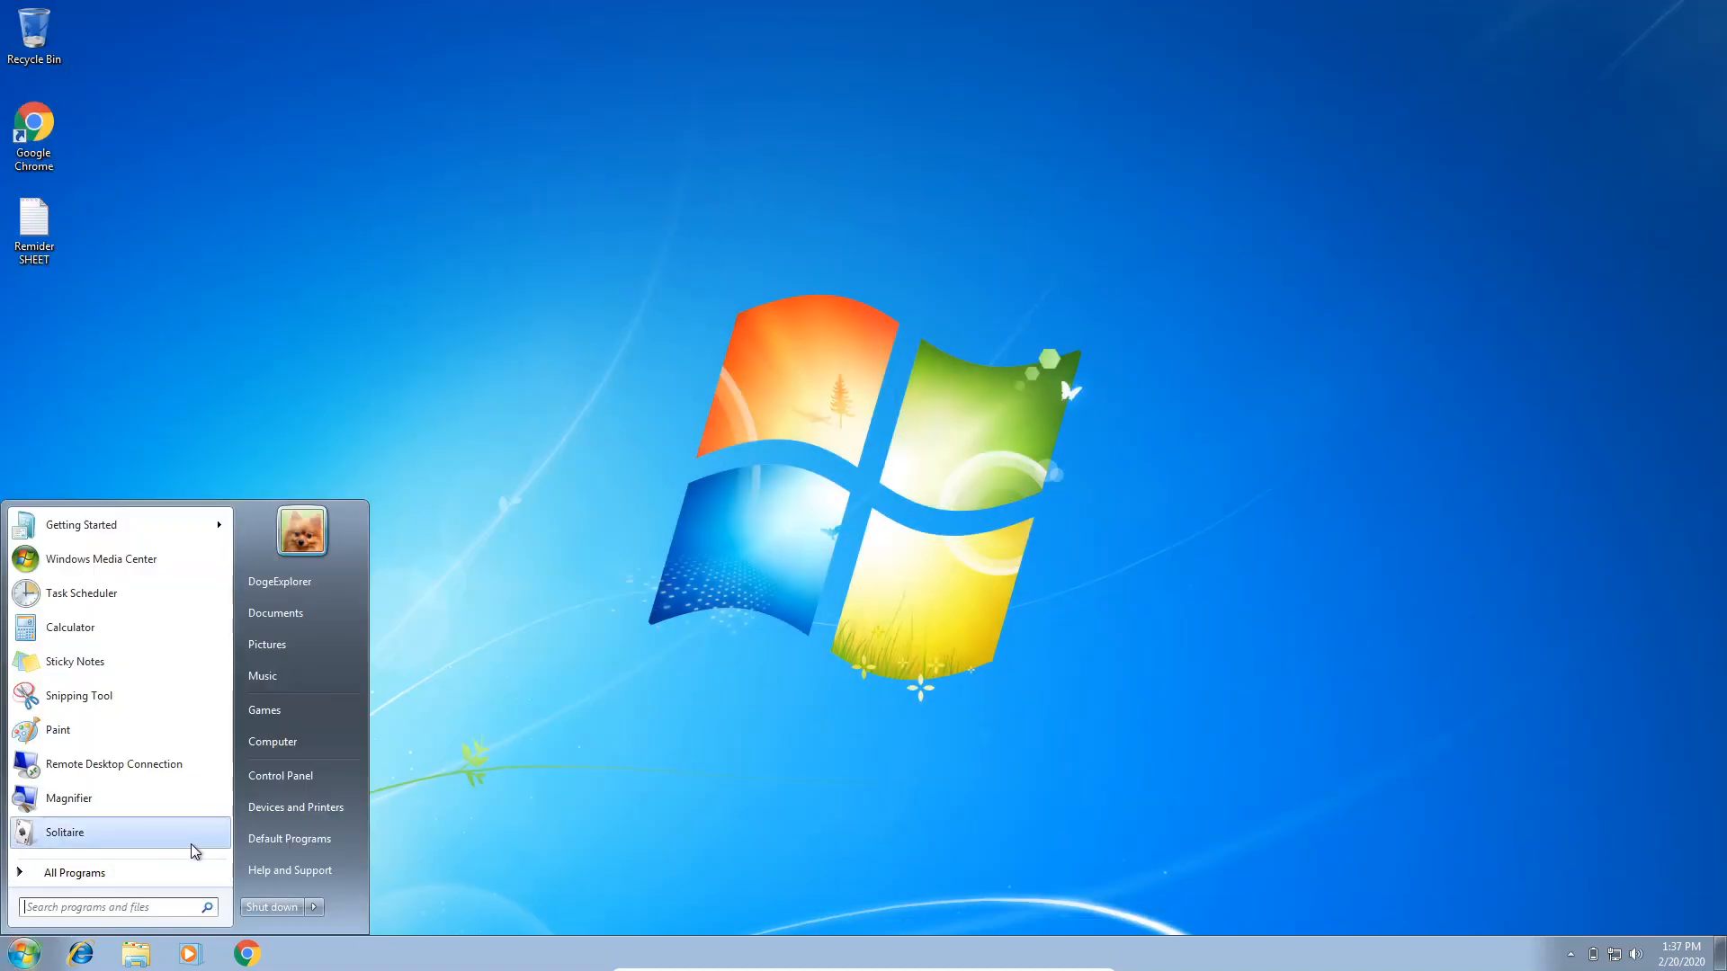
pyautogui.click(269, 907)
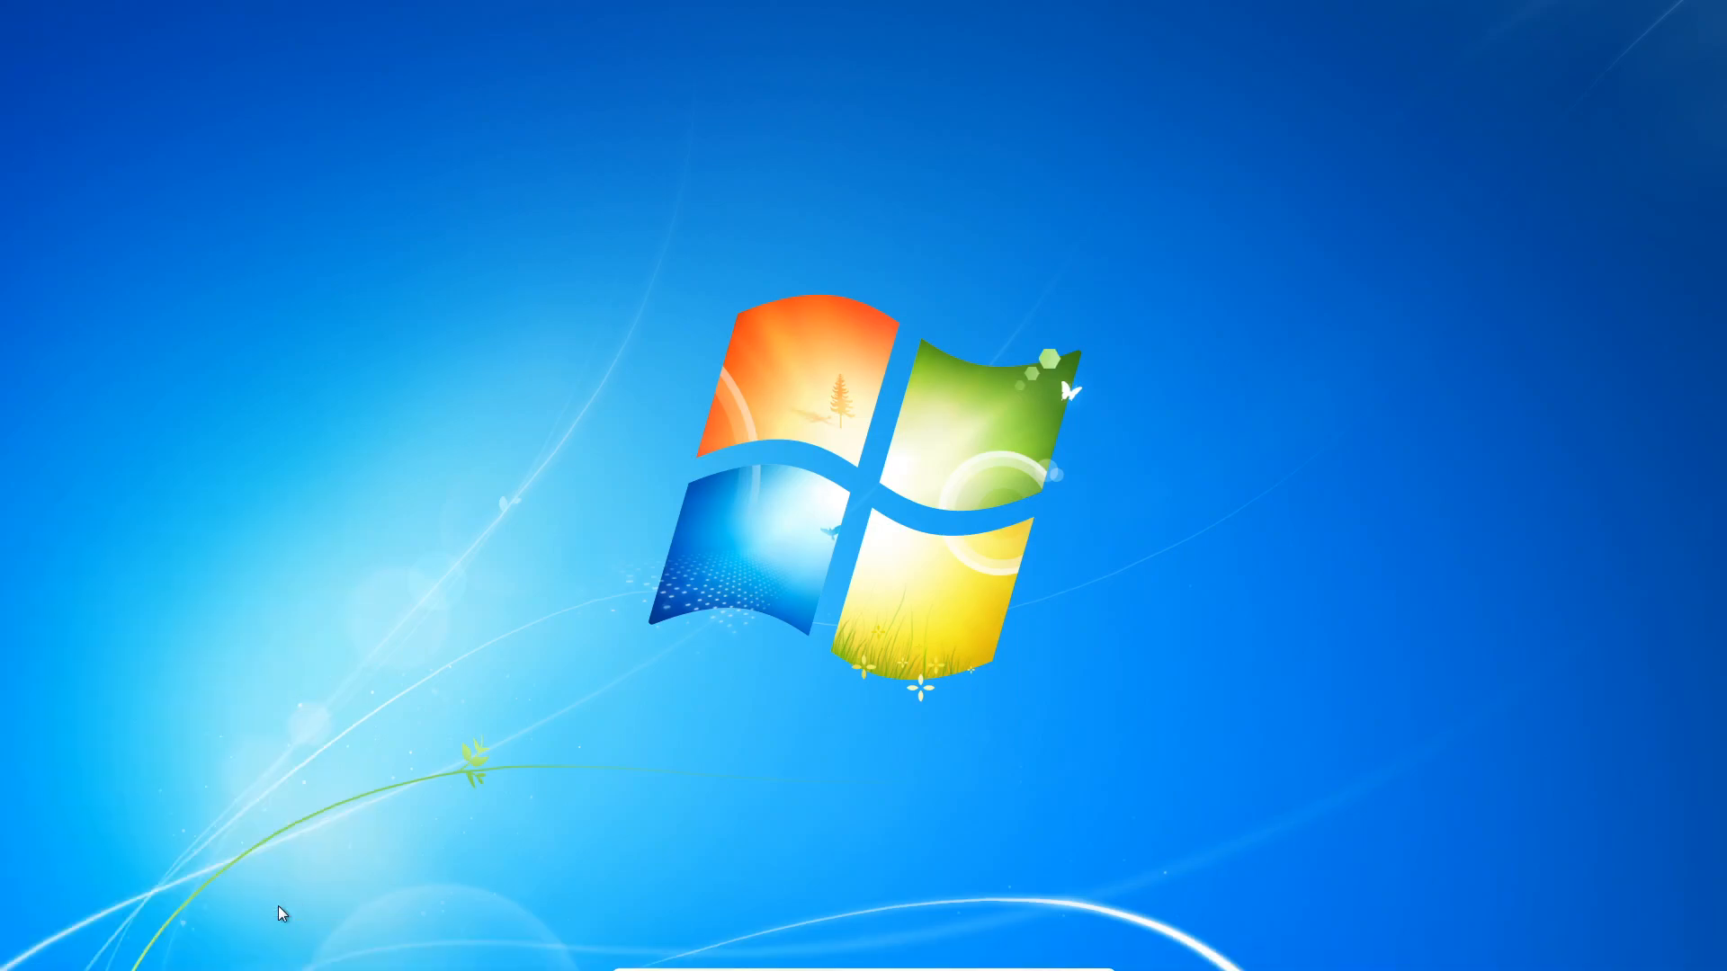